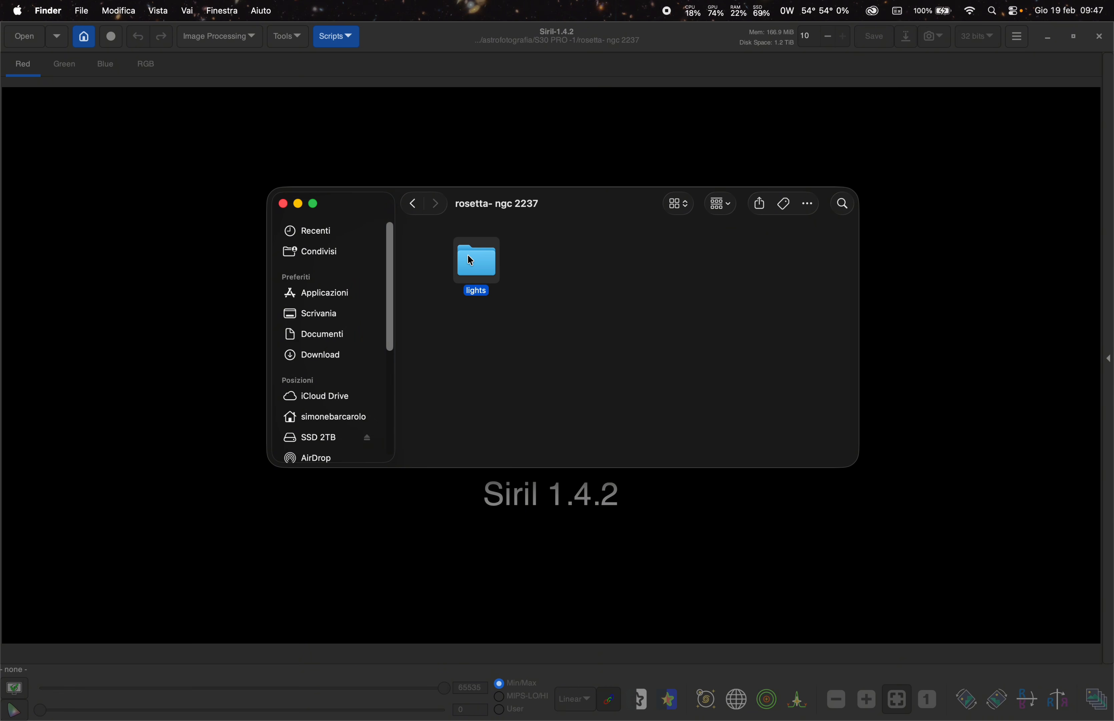
- Browse the light frames inside the rosetta- ngc 2237 lights folder, then close the Finder window
{"action": "left_click_drag", "start_coordinate": [467, 254], "coordinate": [456, 281]}
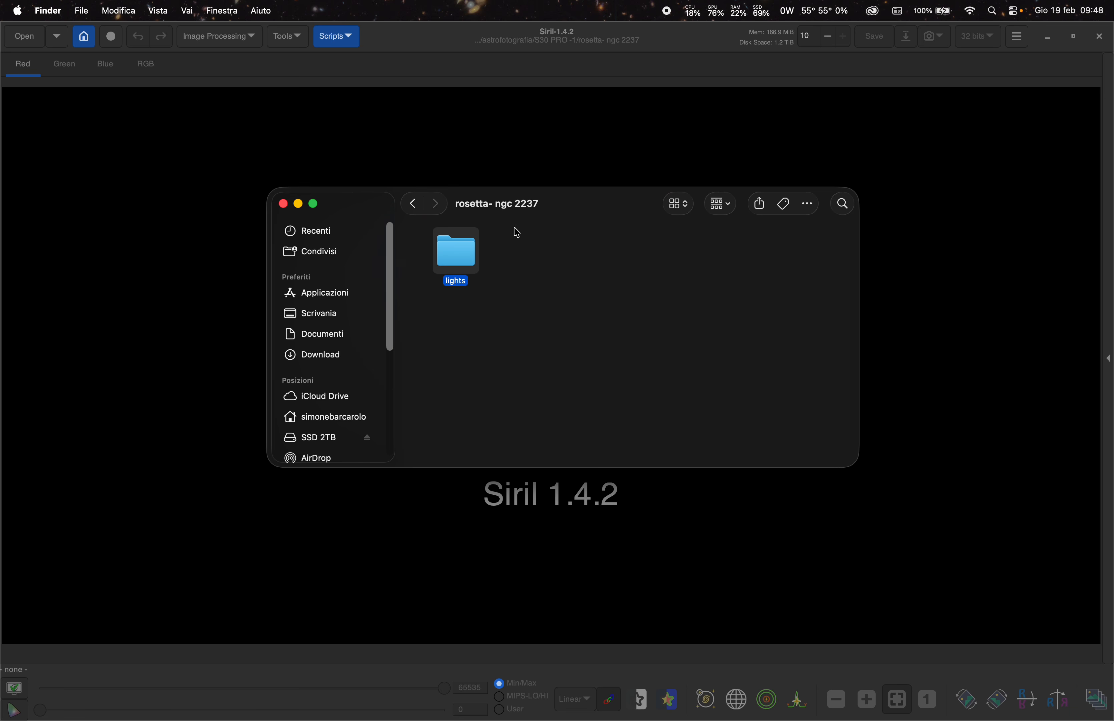
{"action": "double_click", "coordinate": [453, 257]}
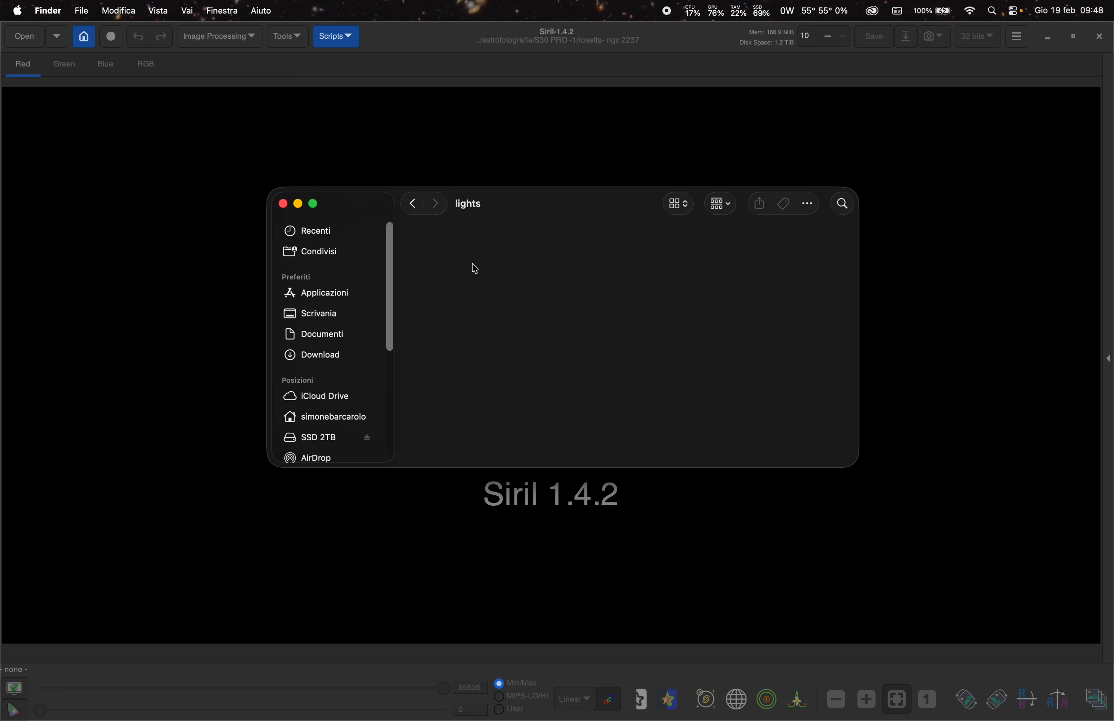
{"action": "scroll", "coordinate": [468, 267], "scroll_direction": "down", "scroll_amount": 3}
{"action": "scroll", "coordinate": [447, 273], "scroll_direction": "down", "scroll_amount": 5}
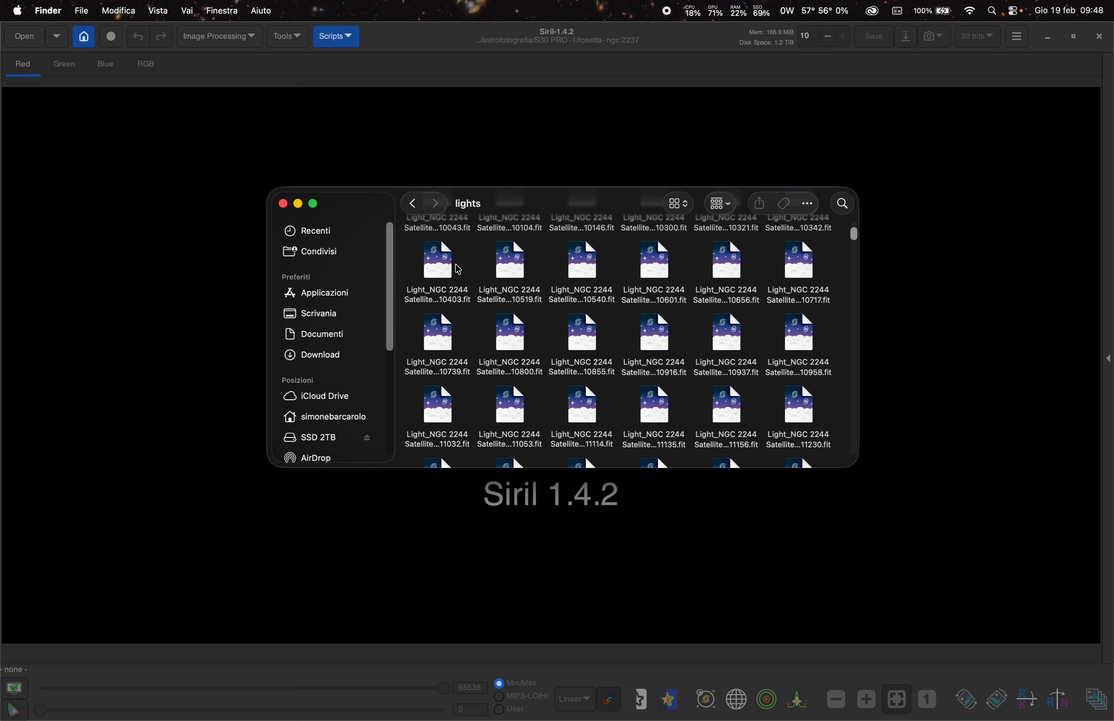
{"action": "scroll", "coordinate": [535, 304], "scroll_direction": "down", "scroll_amount": 10}
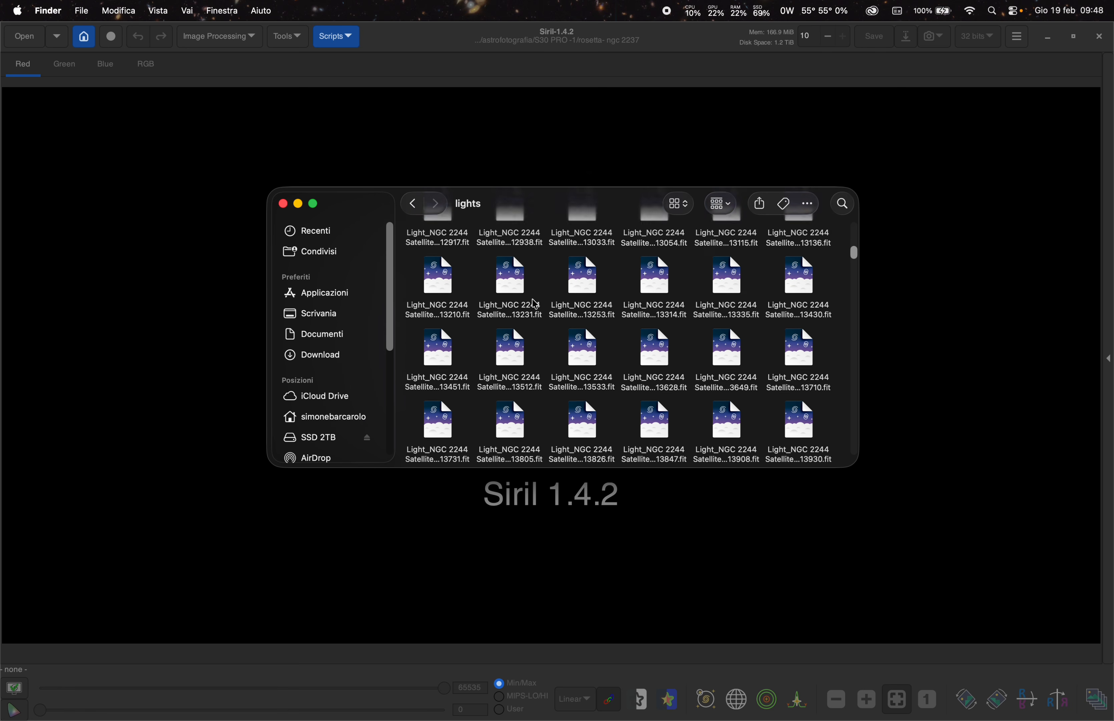
{"action": "scroll", "coordinate": [535, 305], "scroll_direction": "up", "scroll_amount": 8}
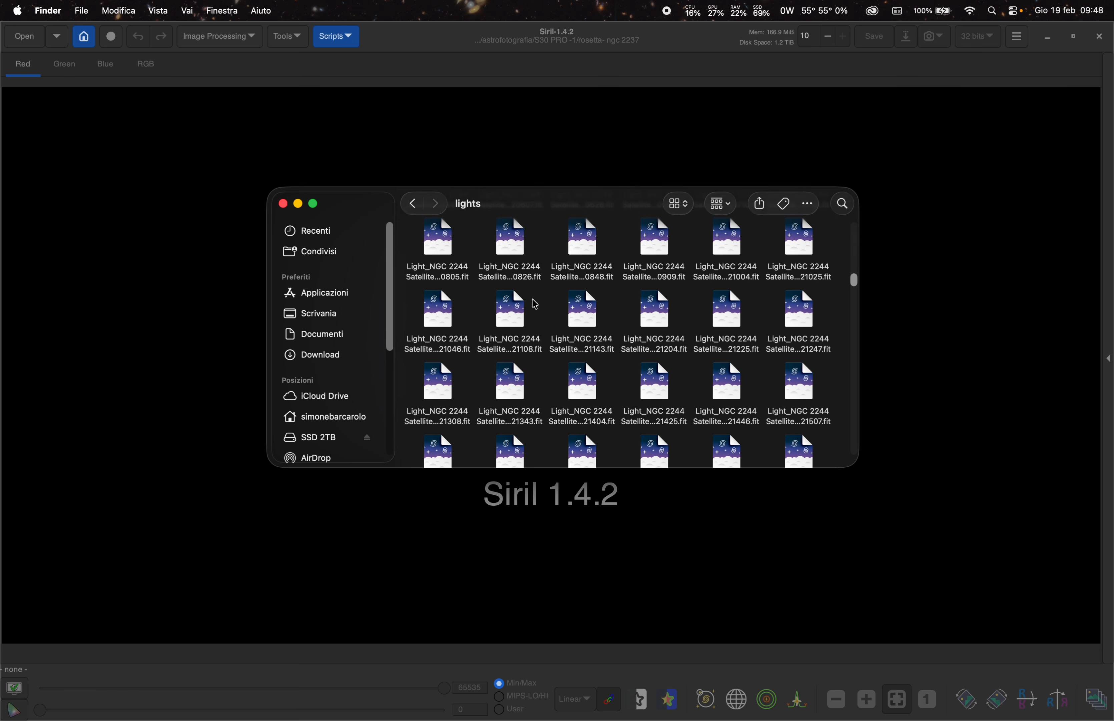
{"action": "scroll", "coordinate": [633, 350], "scroll_direction": "down", "scroll_amount": 8}
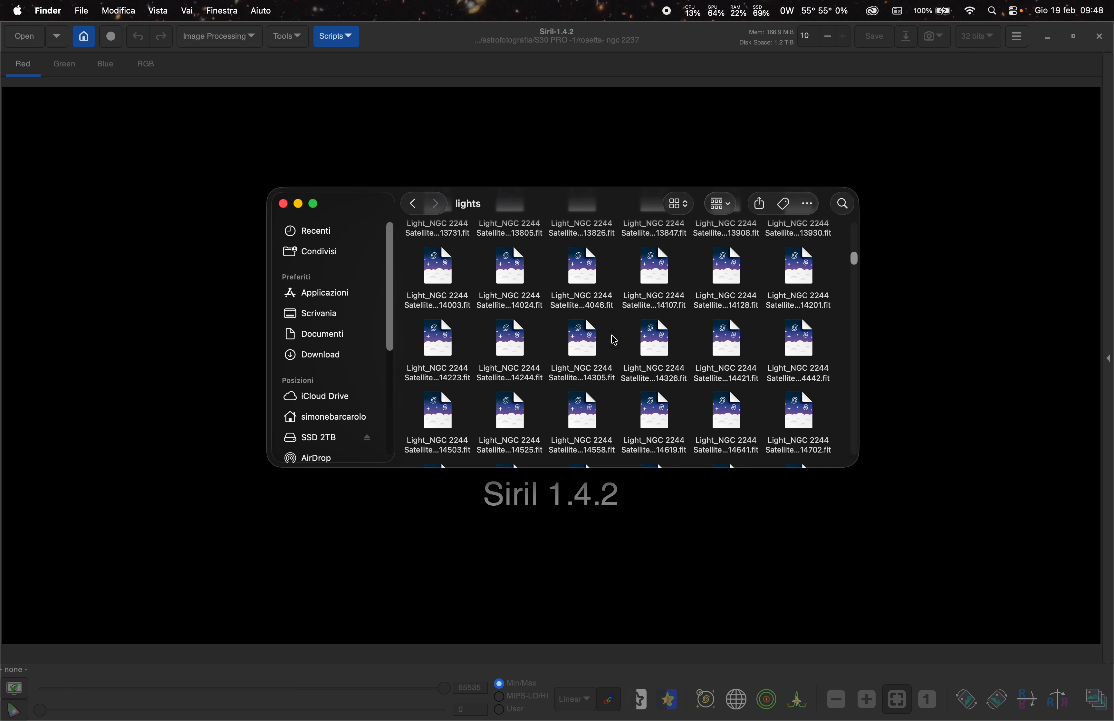
{"action": "left_click", "coordinate": [412, 204]}
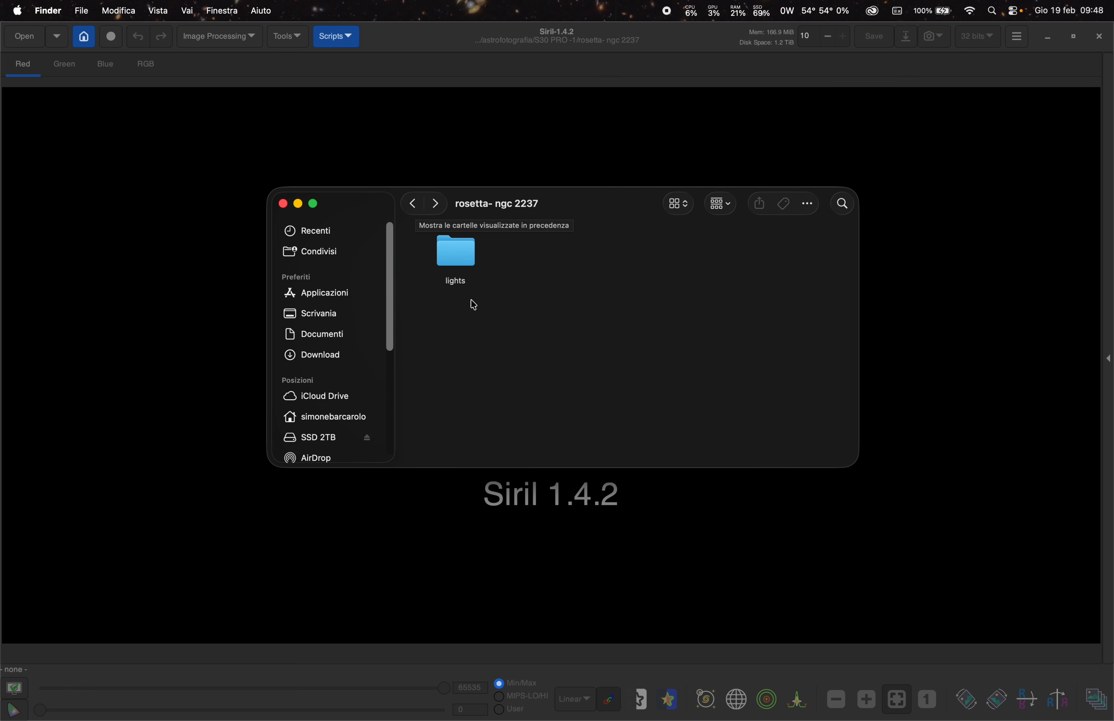
{"action": "left_click", "coordinate": [283, 205]}
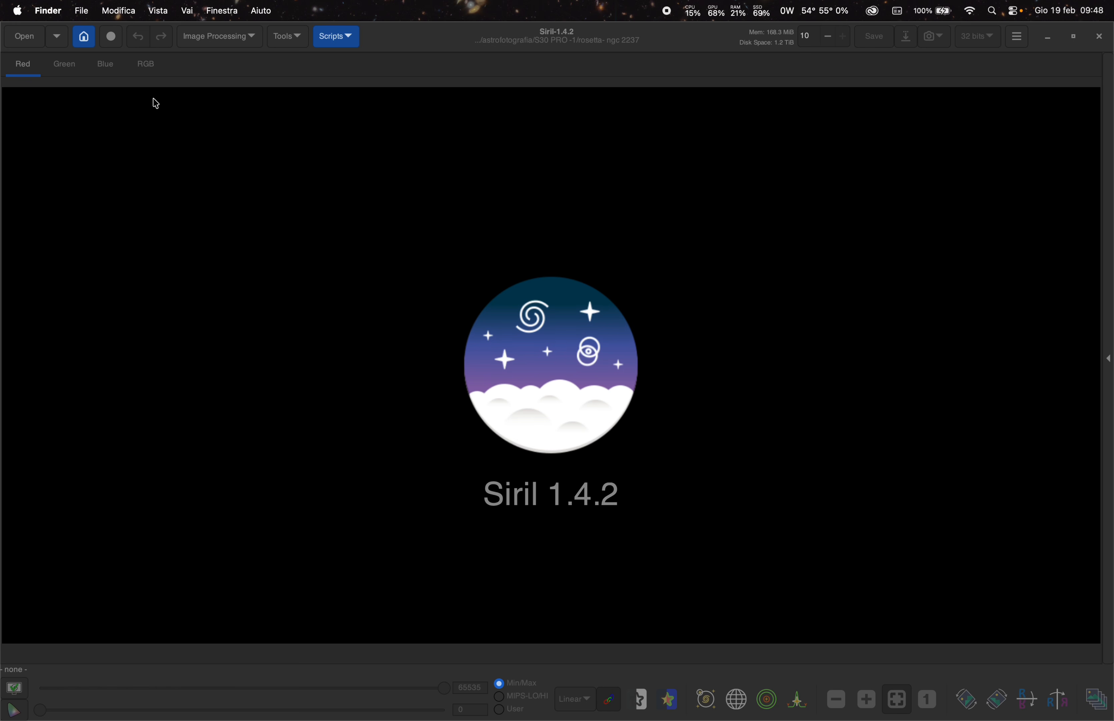
- Change the current working directory to the rosetta- ngc 2237 folder on SSD 2TB
{"action": "left_click", "coordinate": [85, 43]}
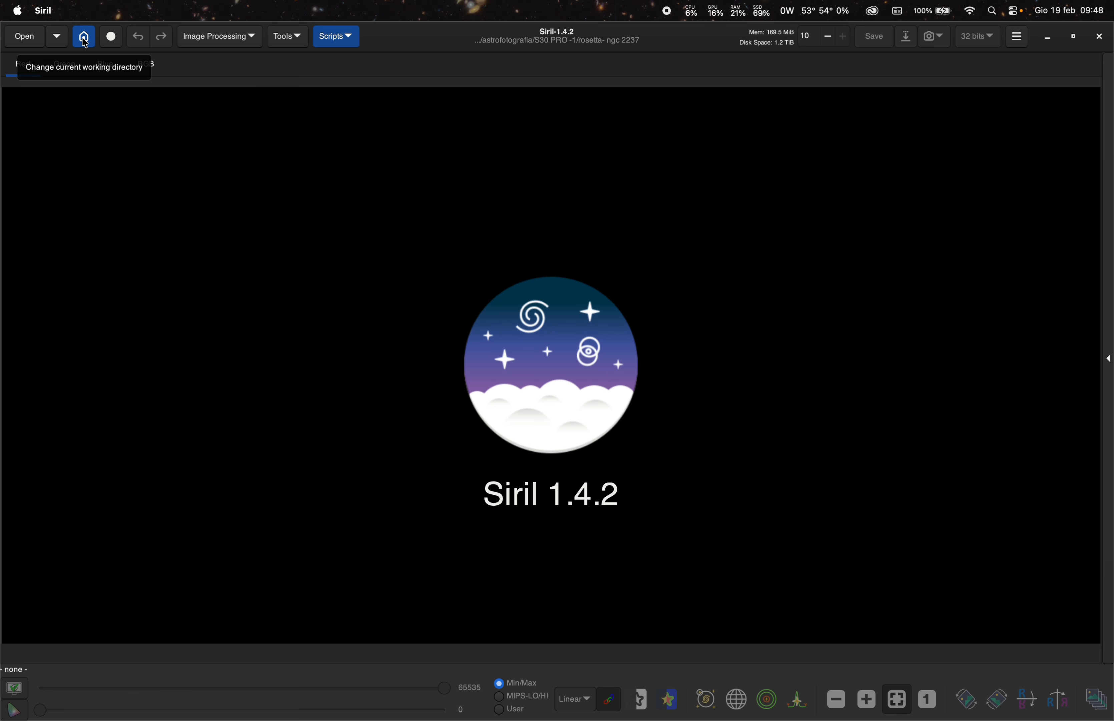
{"action": "left_click", "coordinate": [84, 44]}
{"action": "left_click", "coordinate": [450, 199]}
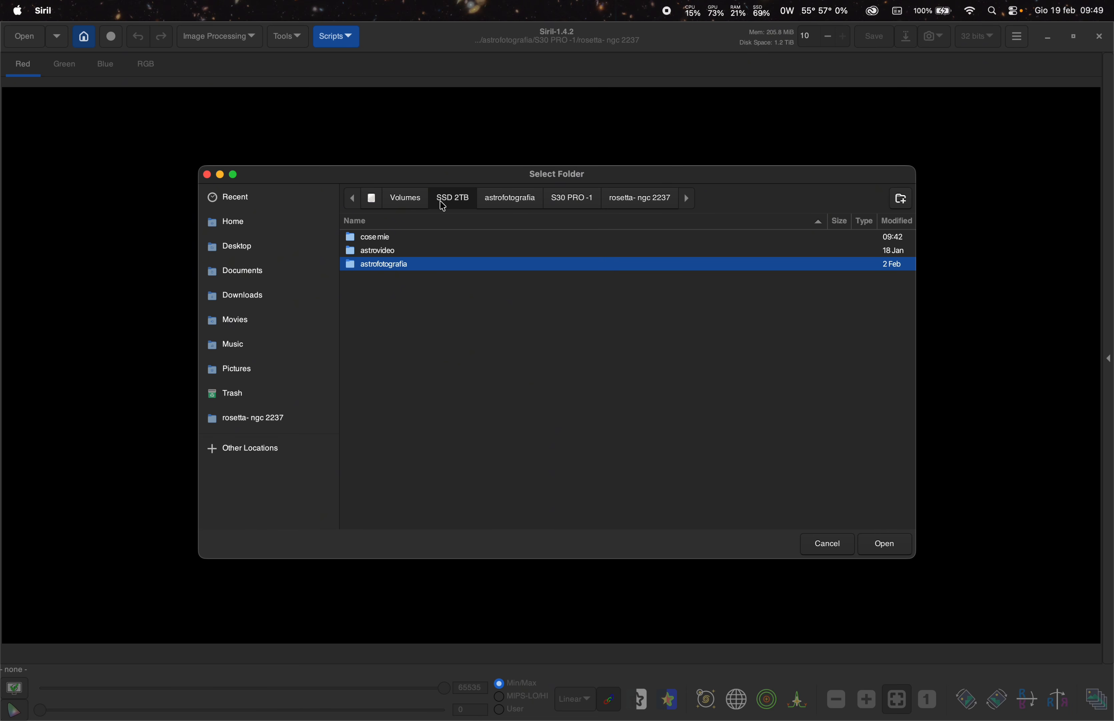
{"action": "double_click", "coordinate": [389, 264]}
{"action": "double_click", "coordinate": [392, 277]}
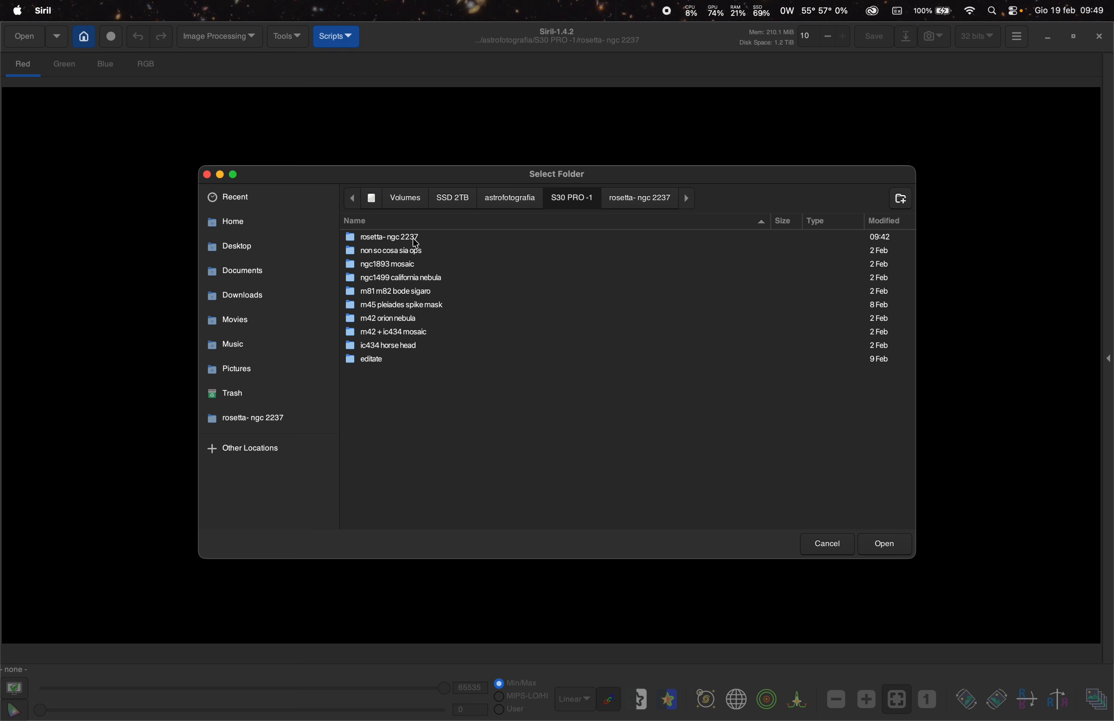
{"action": "double_click", "coordinate": [424, 242]}
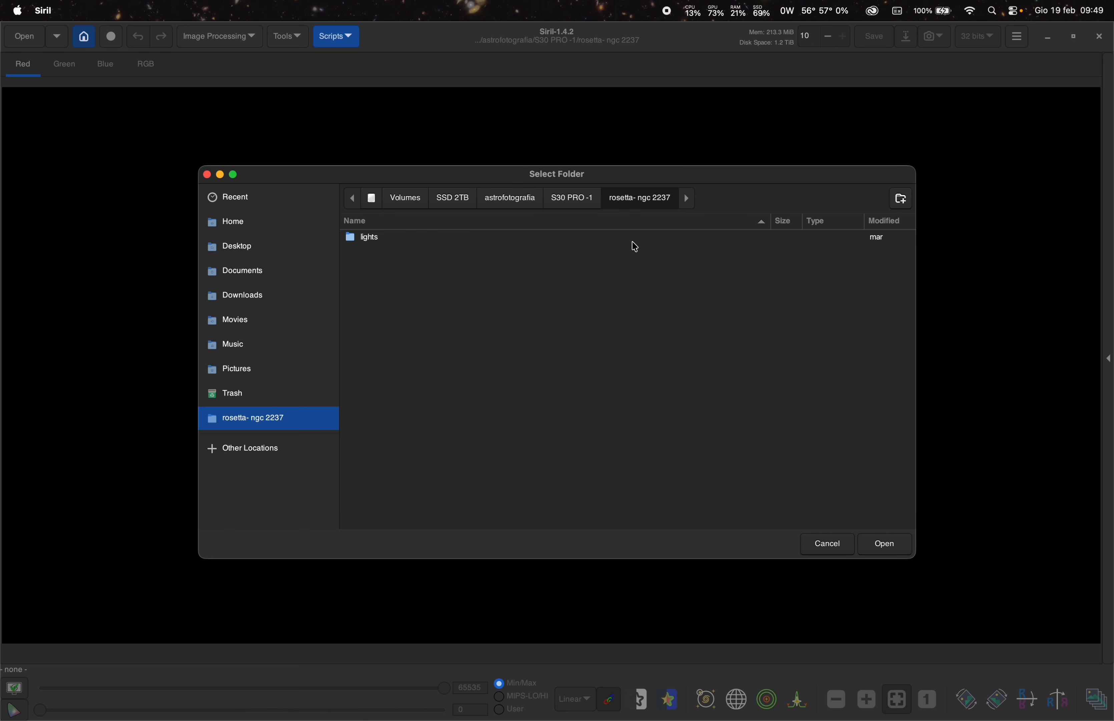
{"action": "left_click", "coordinate": [573, 201]}
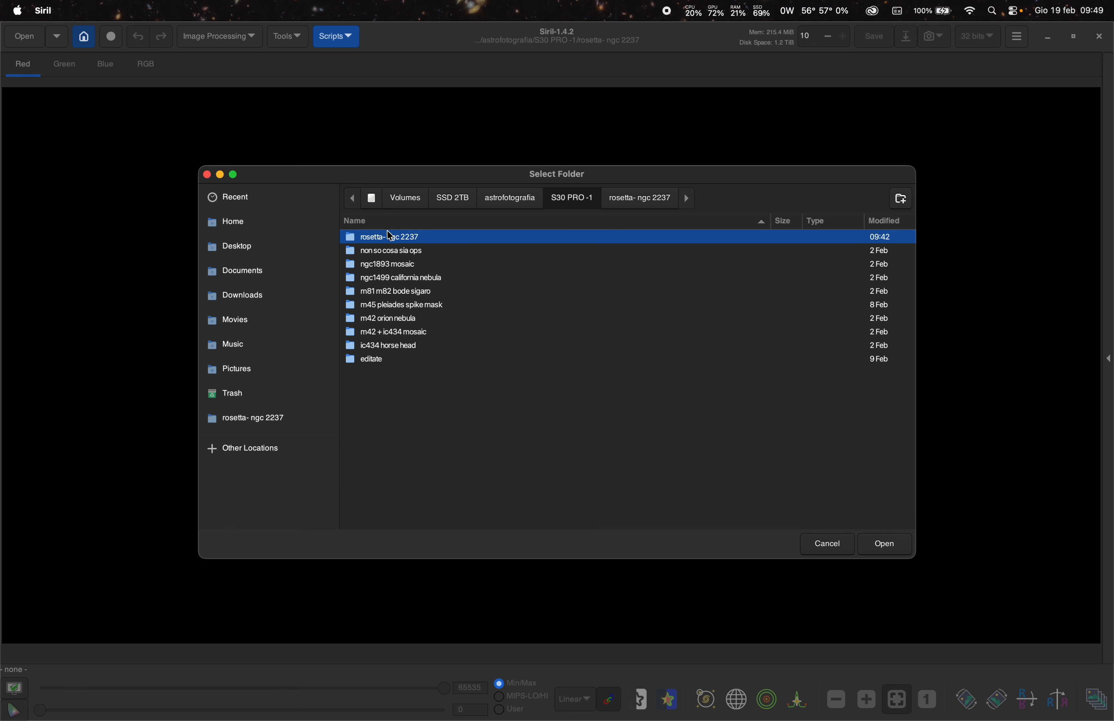
{"action": "left_click", "coordinate": [891, 546]}
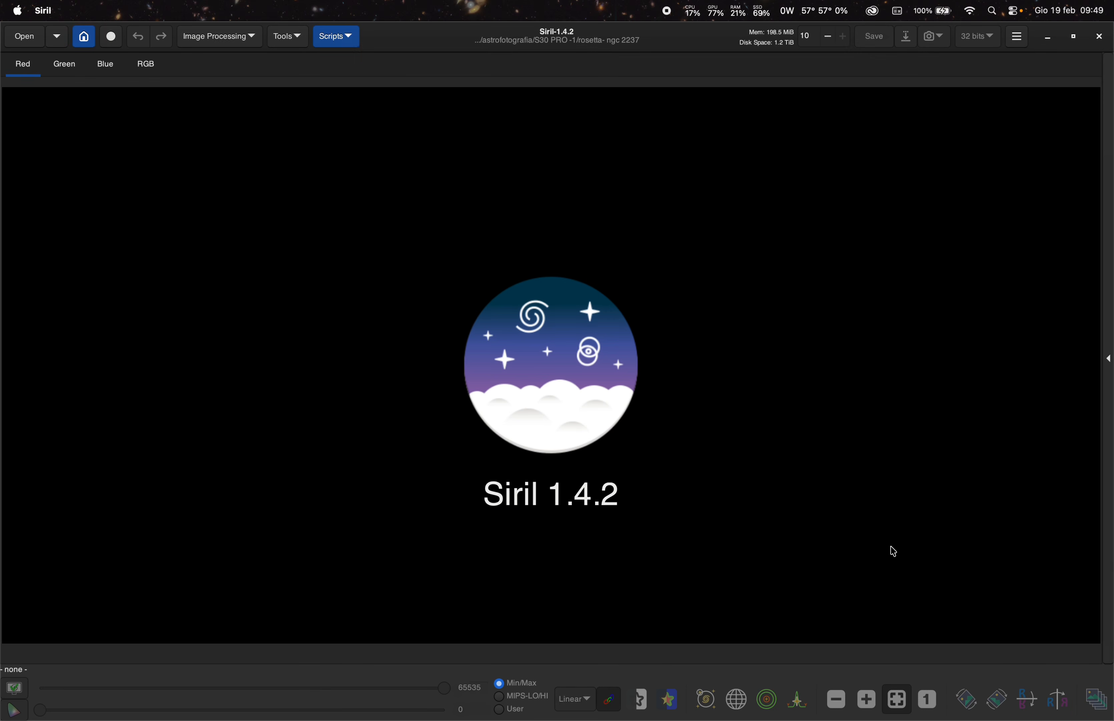
- Look through the available scripts in the Siril scripts repository preferences, then cancel the dialog
{"action": "left_click", "coordinate": [339, 41]}
{"action": "mouse_move", "coordinate": [353, 64]}
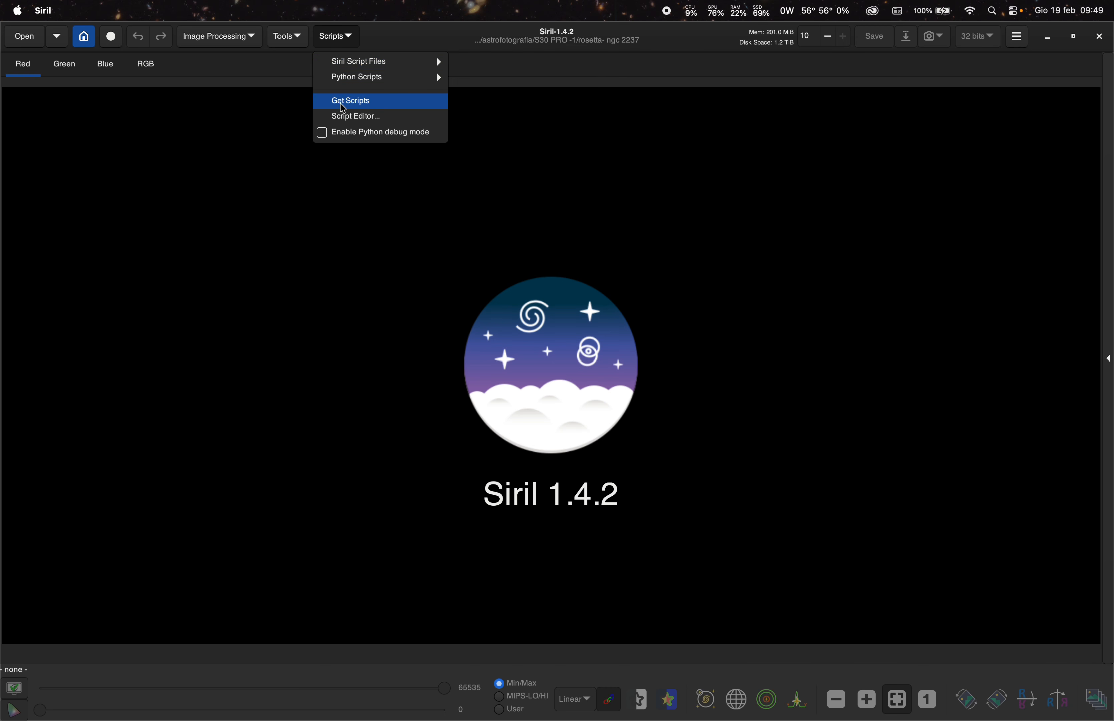
{"action": "left_click", "coordinate": [367, 102]}
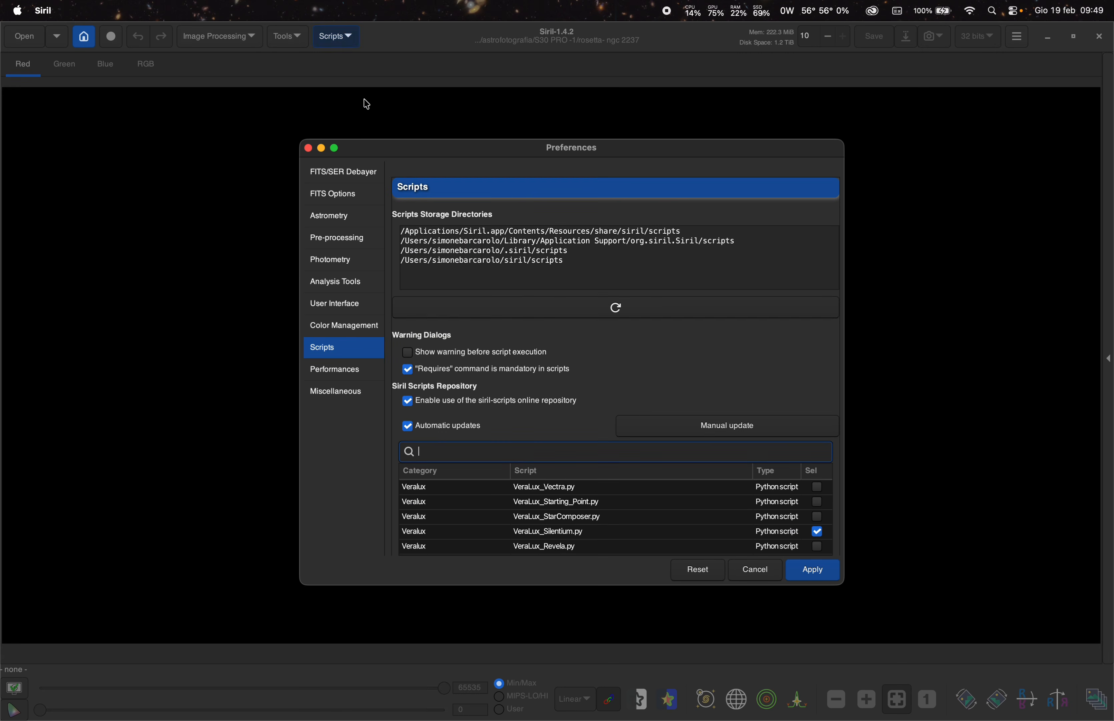
{"action": "scroll", "coordinate": [544, 515], "scroll_direction": "down", "scroll_amount": 5}
{"action": "scroll", "coordinate": [544, 514], "scroll_direction": "down", "scroll_amount": 2}
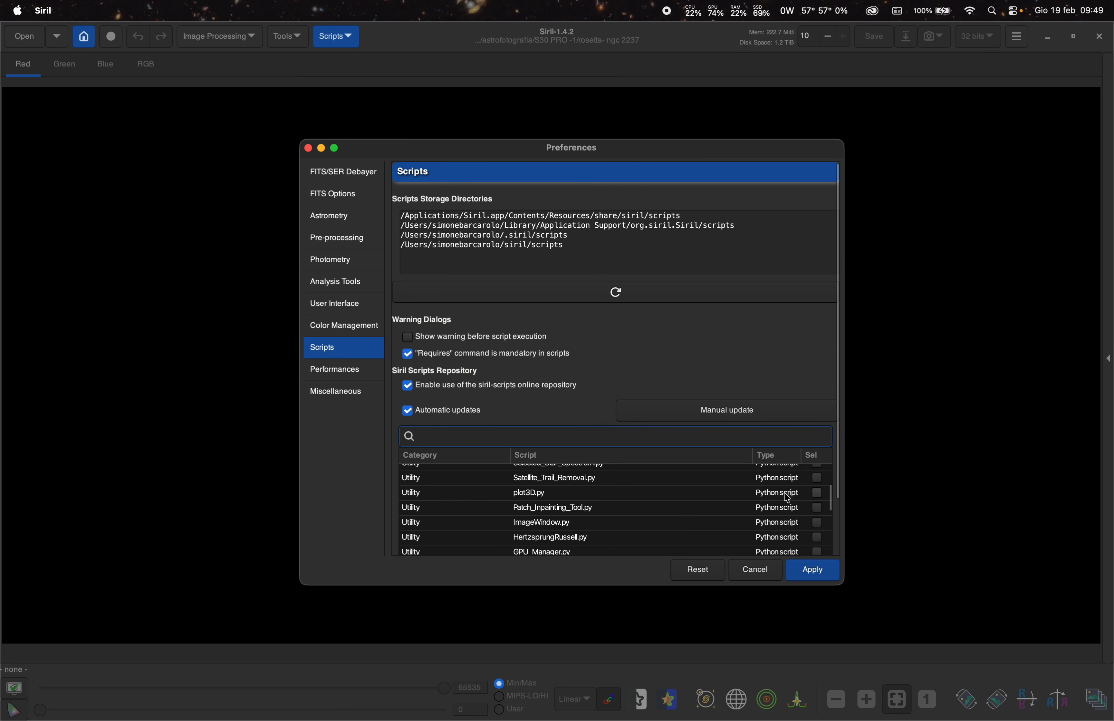
{"action": "scroll", "coordinate": [820, 491], "scroll_direction": "up", "scroll_amount": 3}
{"action": "scroll", "coordinate": [822, 498], "scroll_direction": "down", "scroll_amount": 6}
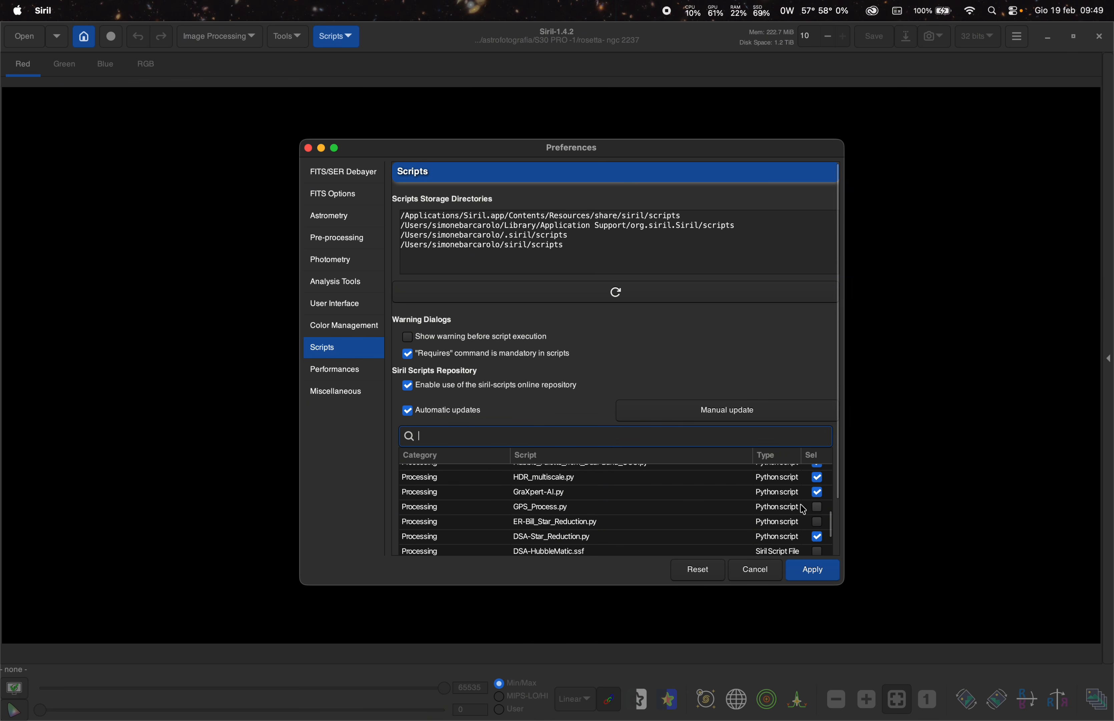
{"action": "scroll", "coordinate": [819, 500], "scroll_direction": "down", "scroll_amount": 5}
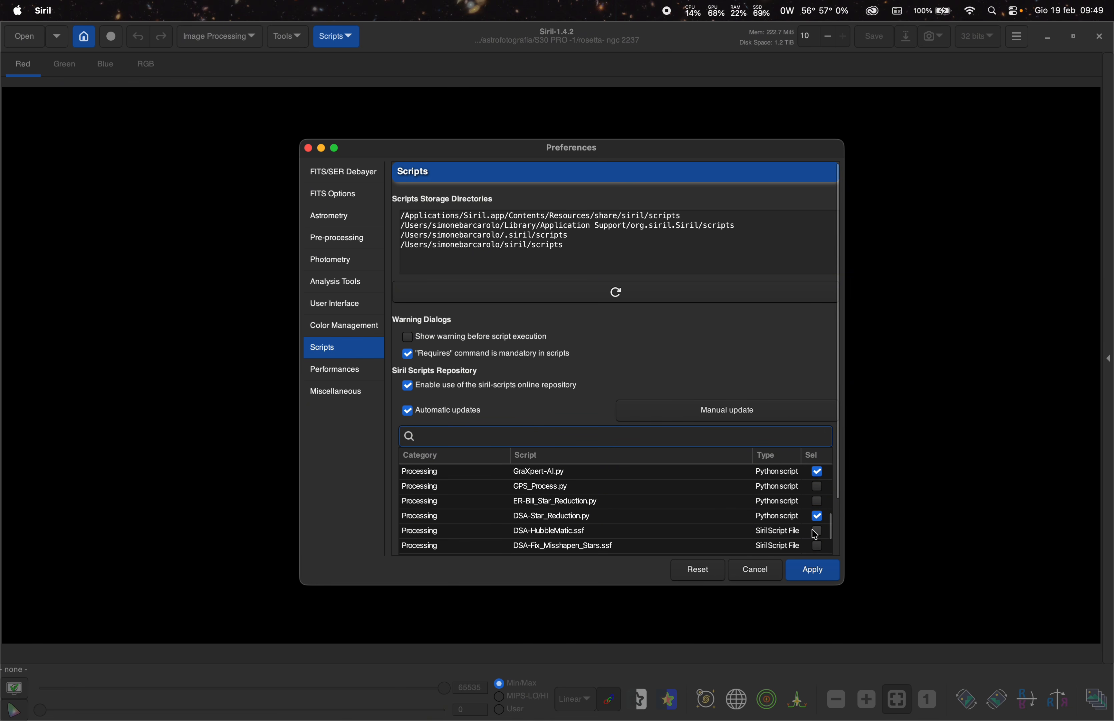
{"action": "left_click", "coordinate": [741, 570]}
- Run the OSC_Preprocessing_WithoutDBF.ssf script to preprocess and stack the light frames
{"action": "left_click", "coordinate": [339, 37]}
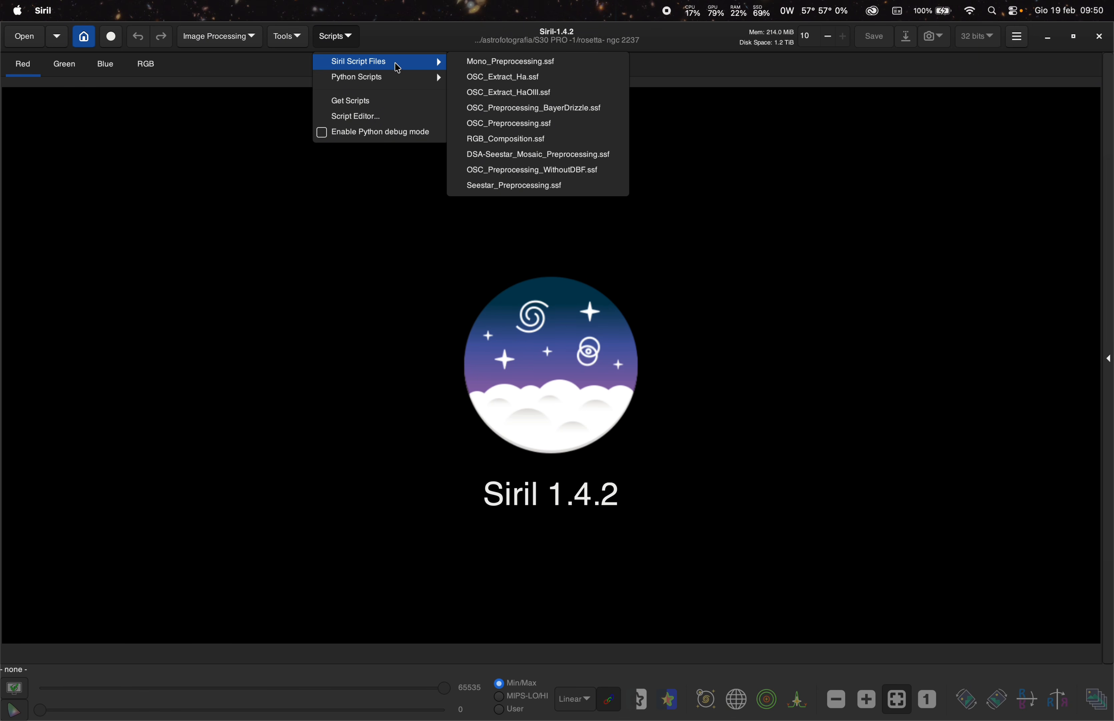
{"action": "mouse_move", "coordinate": [386, 78]}
{"action": "mouse_move", "coordinate": [458, 84]}
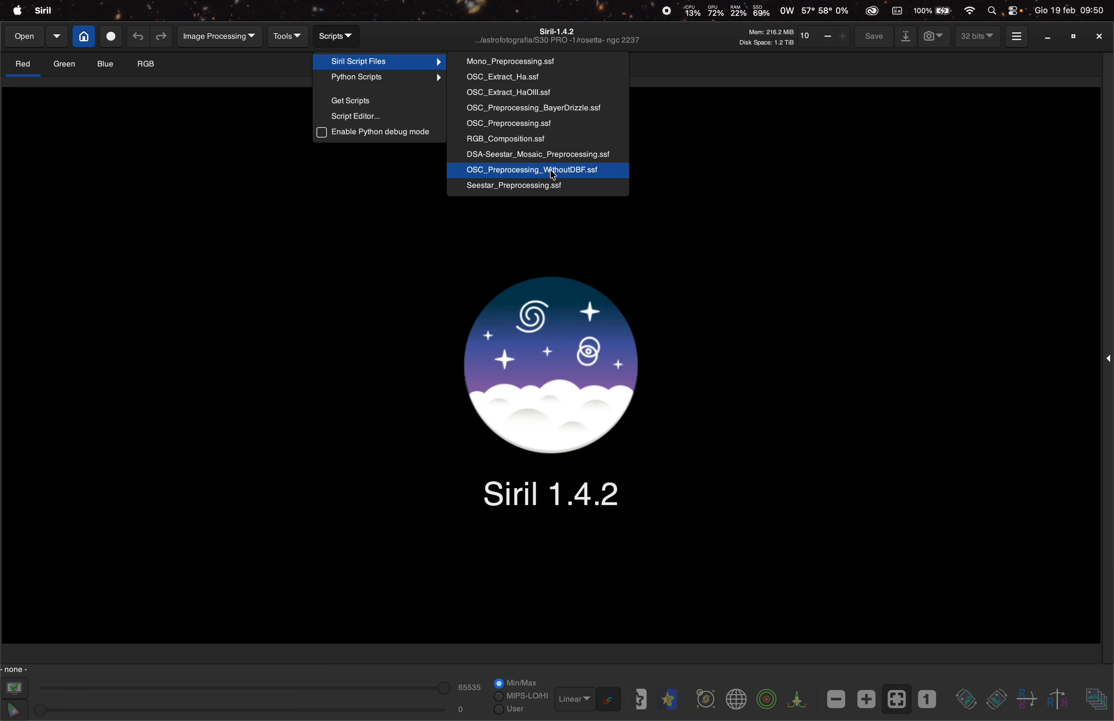
{"action": "left_click", "coordinate": [553, 174]}
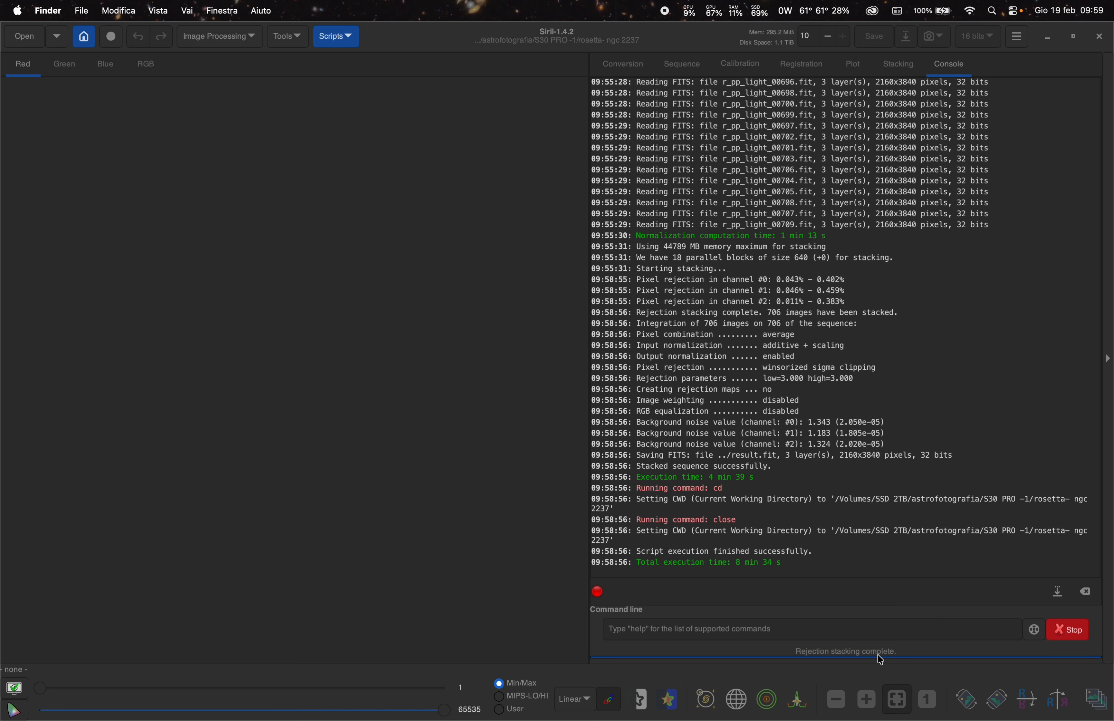
- Open the stacked result.fit image from the working directory
{"action": "left_click", "coordinate": [28, 43]}
{"action": "left_click", "coordinate": [28, 43]}
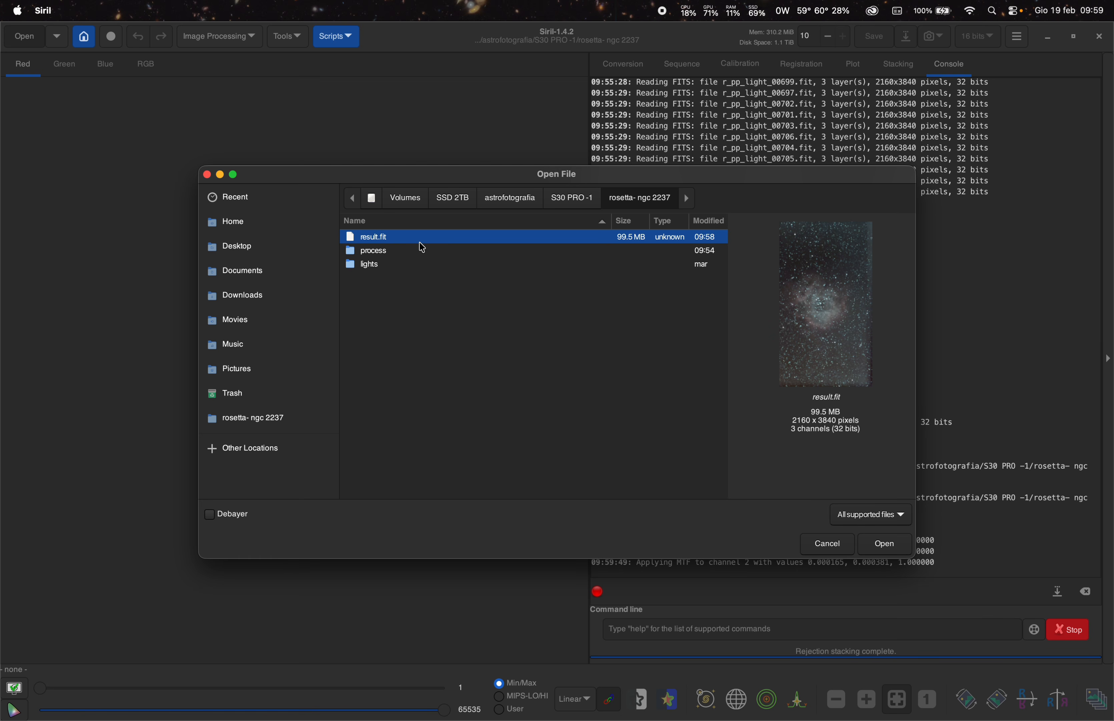
{"action": "left_click", "coordinate": [876, 545]}
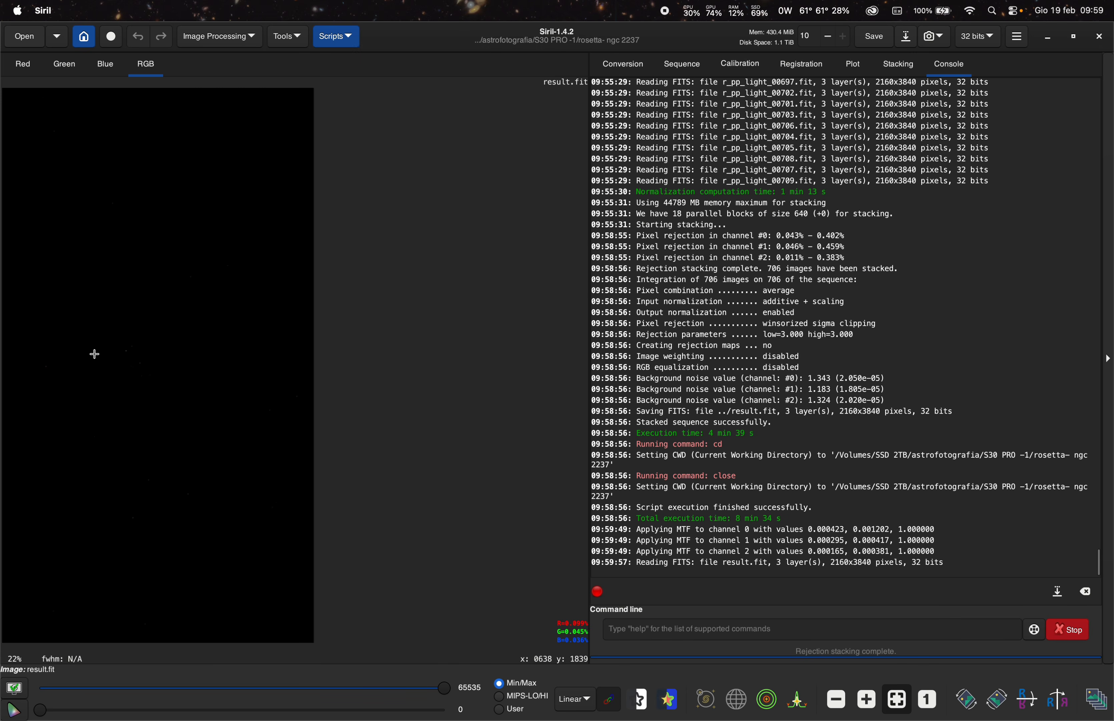
- Switch the image display to AutoStretch with the colour channels unlinked
{"action": "left_click", "coordinate": [574, 702]}
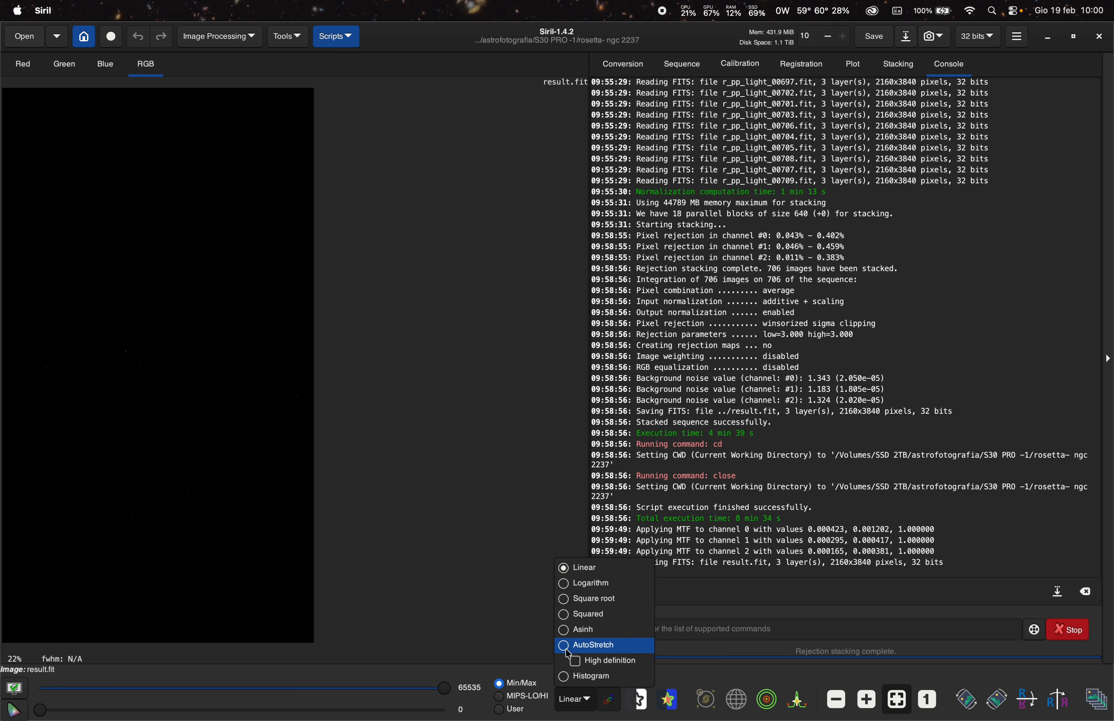
{"action": "left_click", "coordinate": [590, 645]}
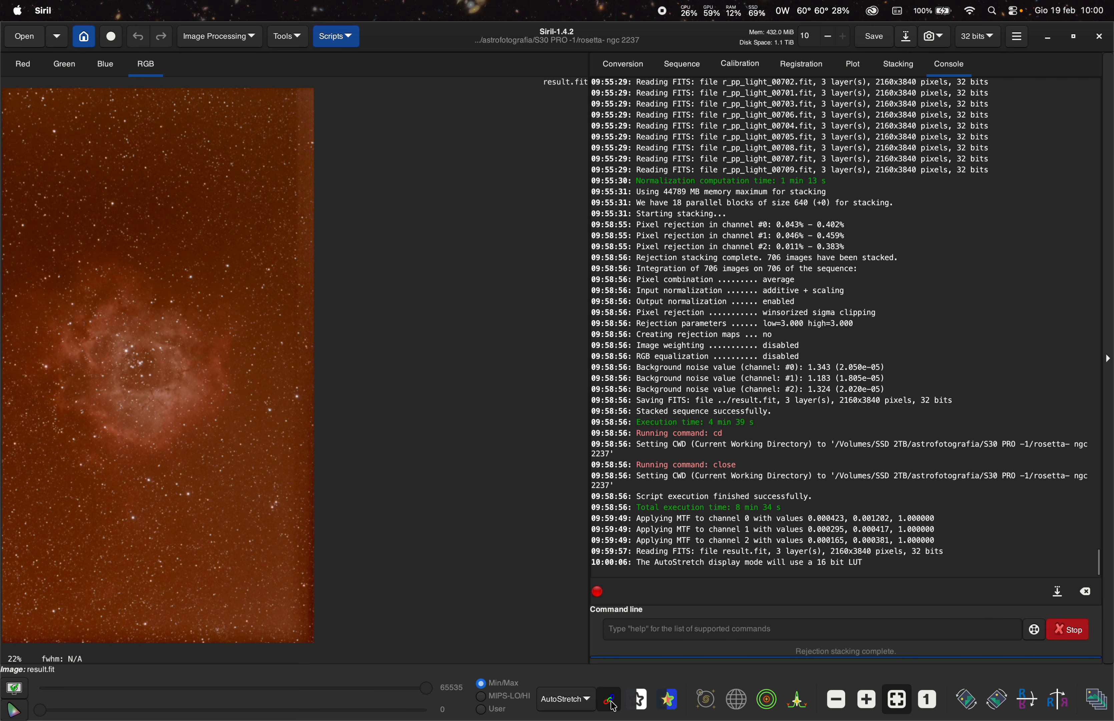
{"action": "left_click", "coordinate": [610, 704]}
{"action": "scroll", "coordinate": [79, 380], "scroll_direction": "up", "scroll_amount": 2}
{"action": "scroll", "coordinate": [333, 397], "scroll_direction": "up", "scroll_amount": 1}
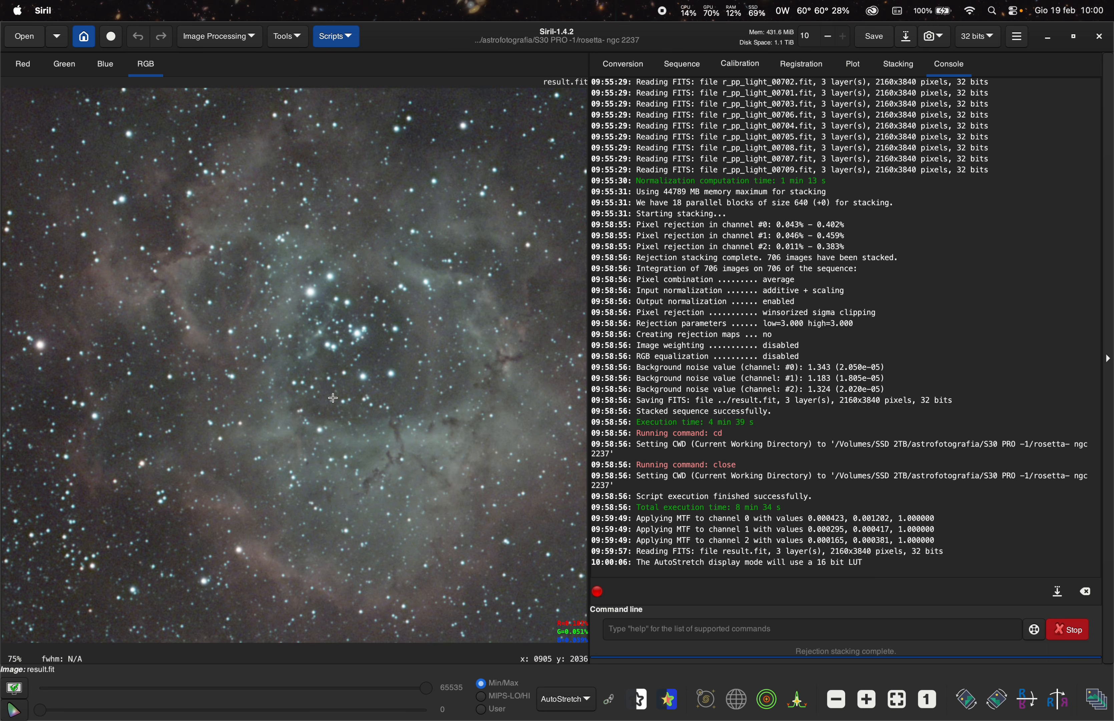
{"action": "scroll", "coordinate": [333, 397], "scroll_direction": "down", "scroll_amount": 3}
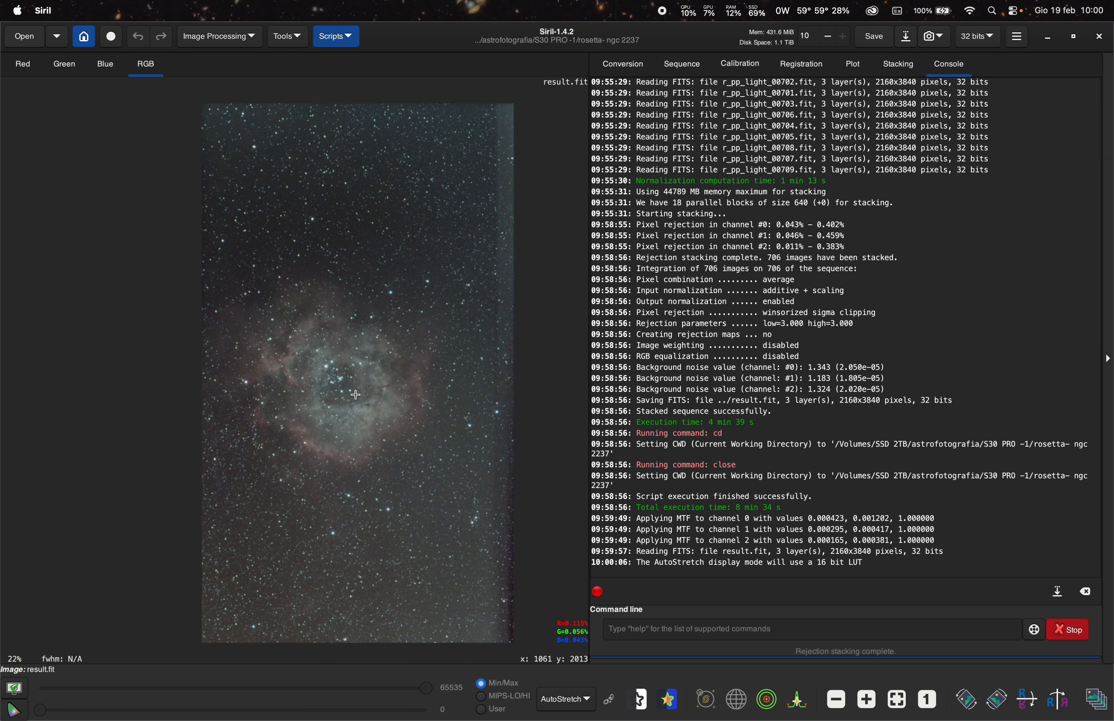
{"action": "left_click_drag", "start_coordinate": [355, 394], "coordinate": [395, 396]}
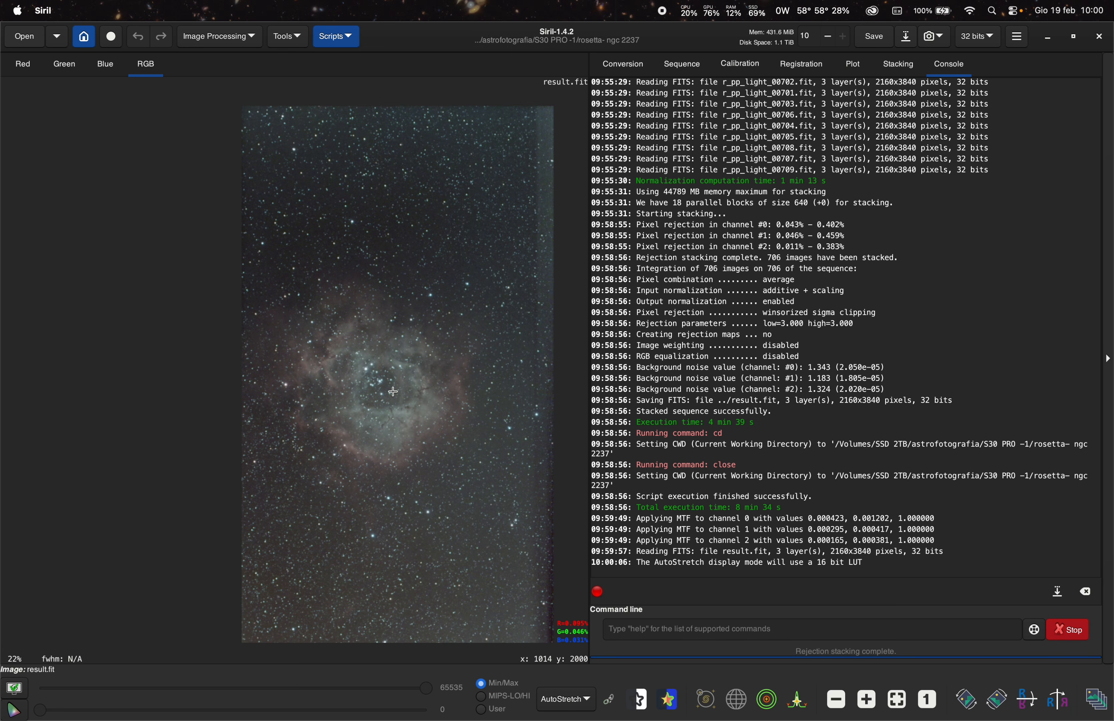
- Plate-solve the image with the Image Plate Solver, looking up the target ngc2237
{"action": "left_click", "coordinate": [293, 43]}
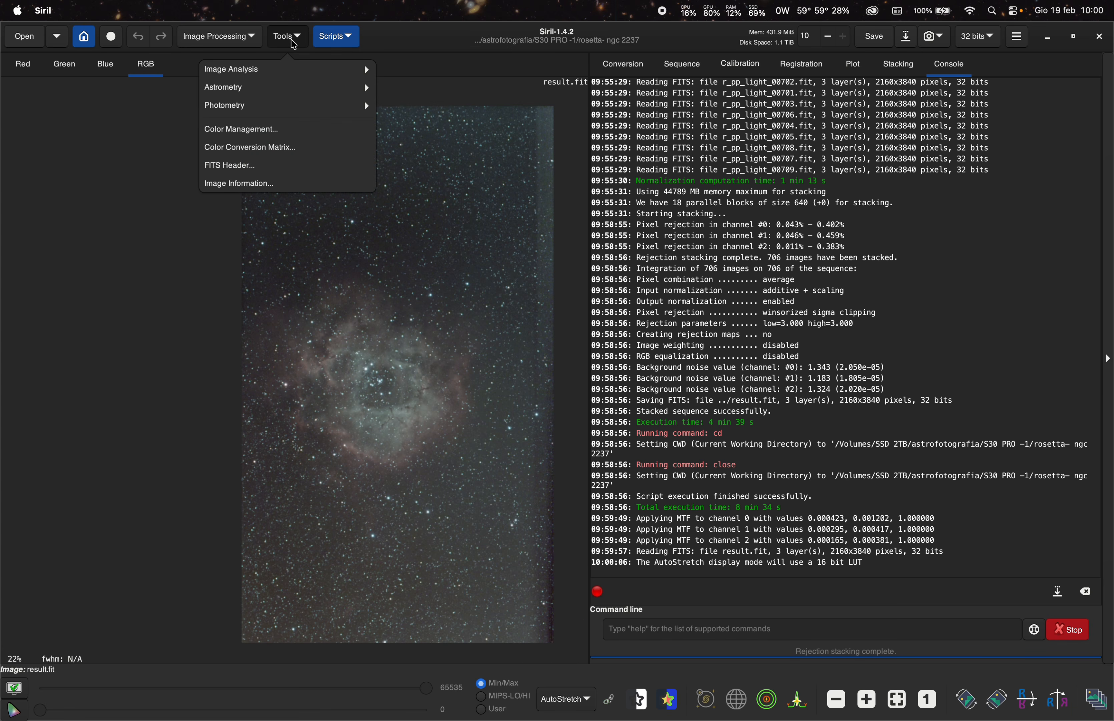
{"action": "left_click", "coordinate": [297, 89]}
{"action": "left_click", "coordinate": [298, 95]}
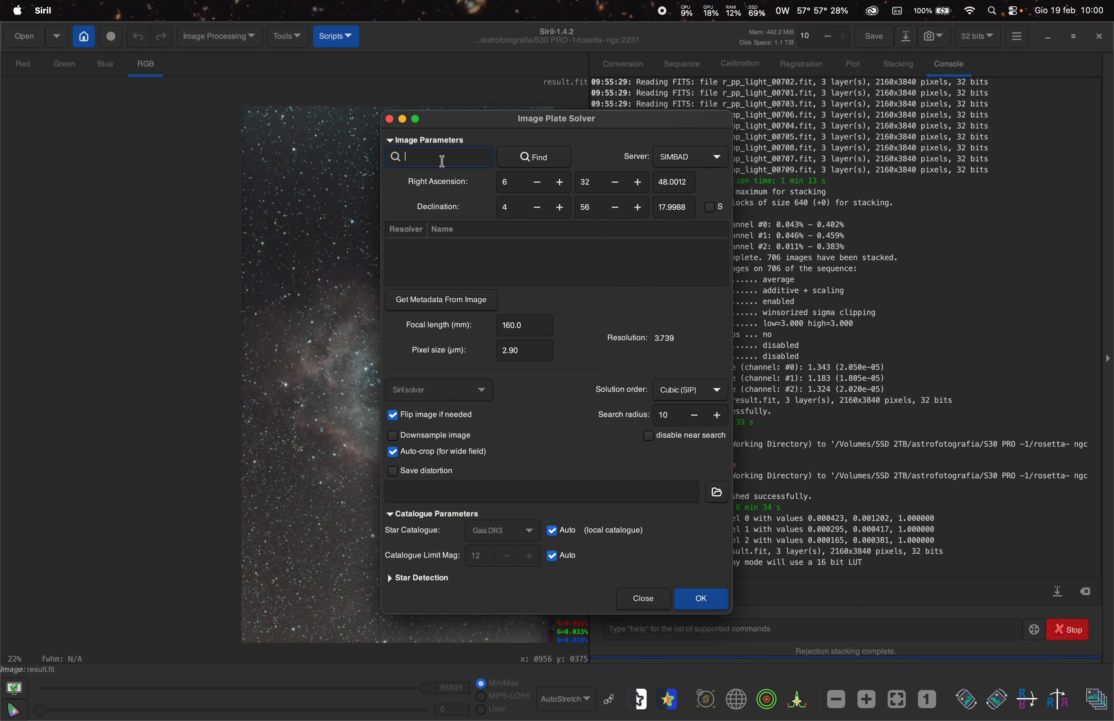
{"action": "type", "text": "ngc2237"}
{"action": "left_click", "coordinate": [511, 168]}
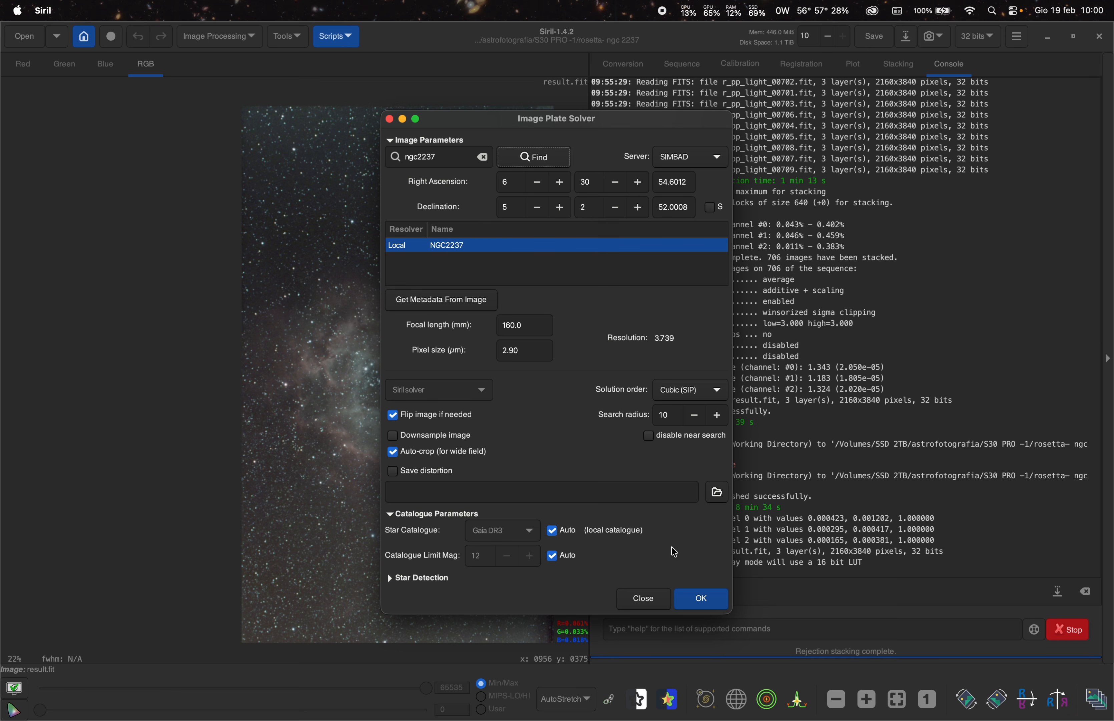
{"action": "left_click", "coordinate": [698, 599]}
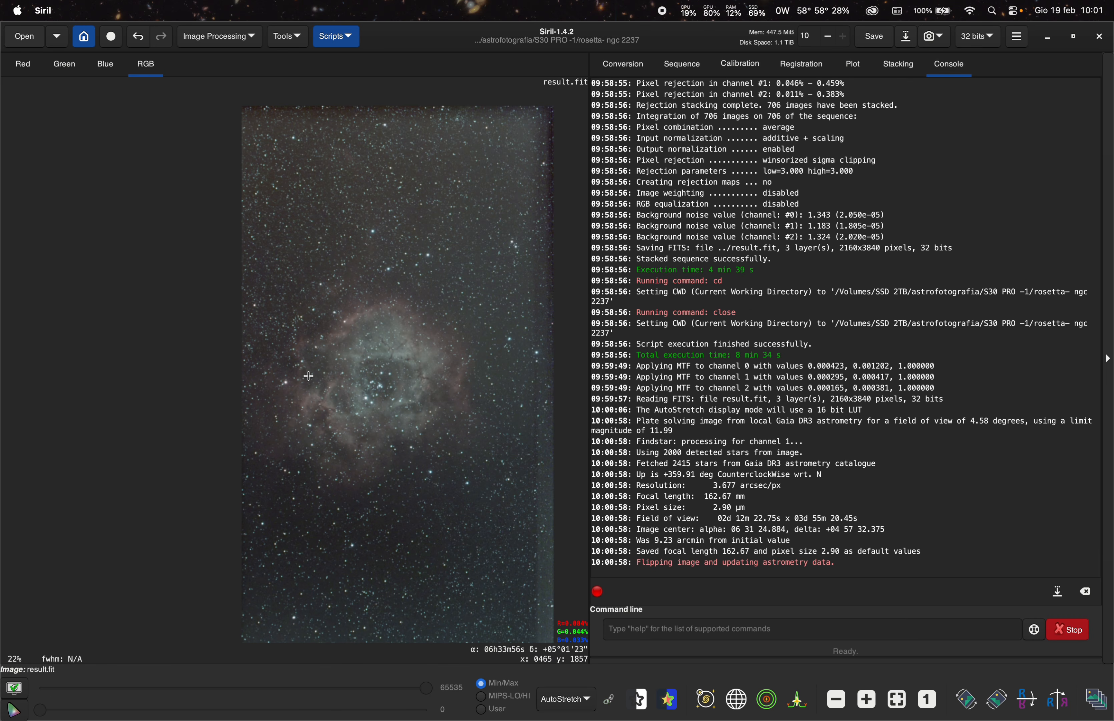
- Show the red channel of the image
{"action": "scroll", "coordinate": [310, 388], "scroll_direction": "up", "scroll_amount": 1}
{"action": "scroll", "coordinate": [499, 408], "scroll_direction": "down", "scroll_amount": 1}
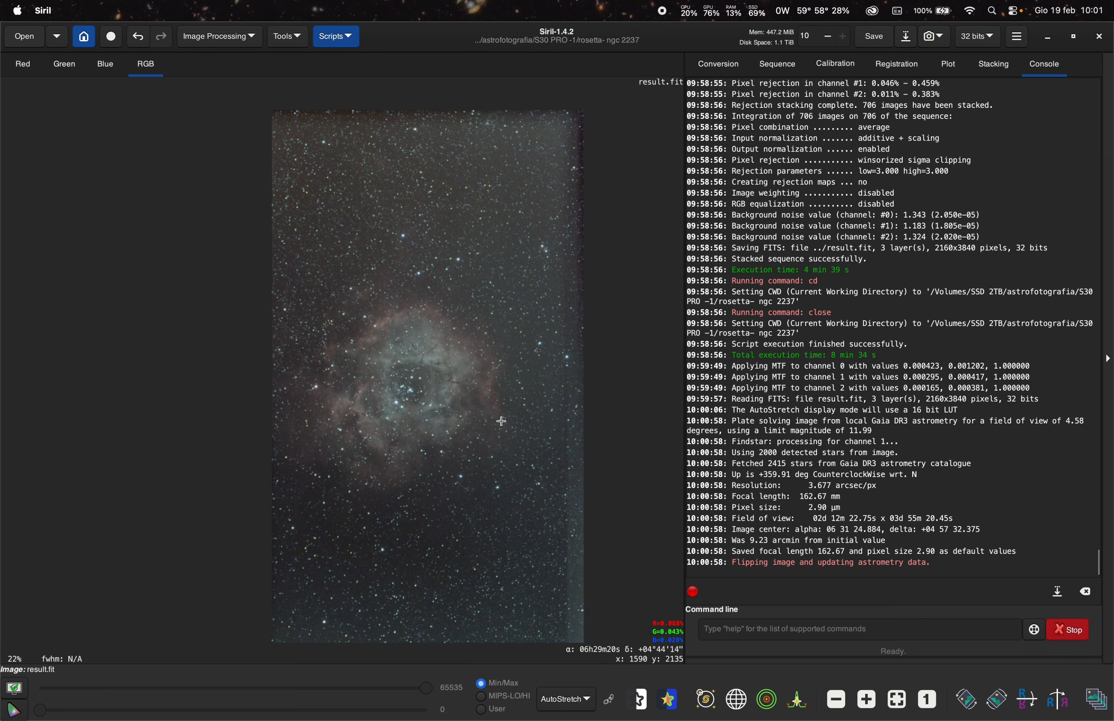
{"action": "left_click", "coordinate": [27, 65]}
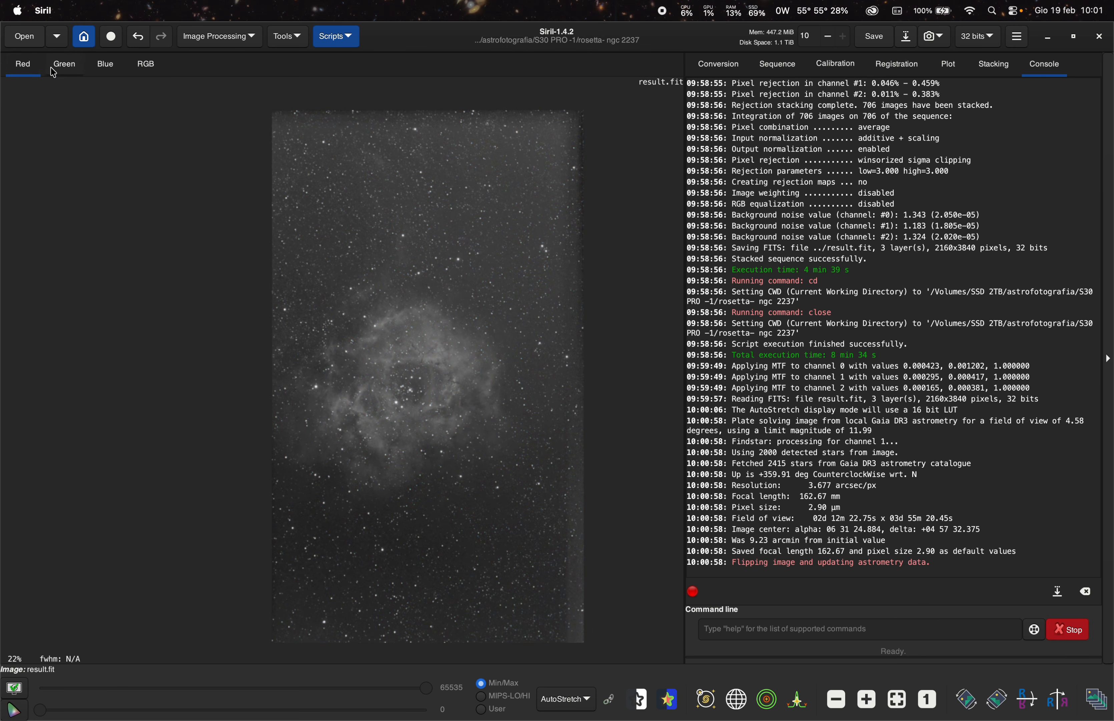
- Compare the green, blue and red channels of the stacked image and zoom into the nebula
{"action": "left_click", "coordinate": [71, 67]}
{"action": "left_click", "coordinate": [103, 71]}
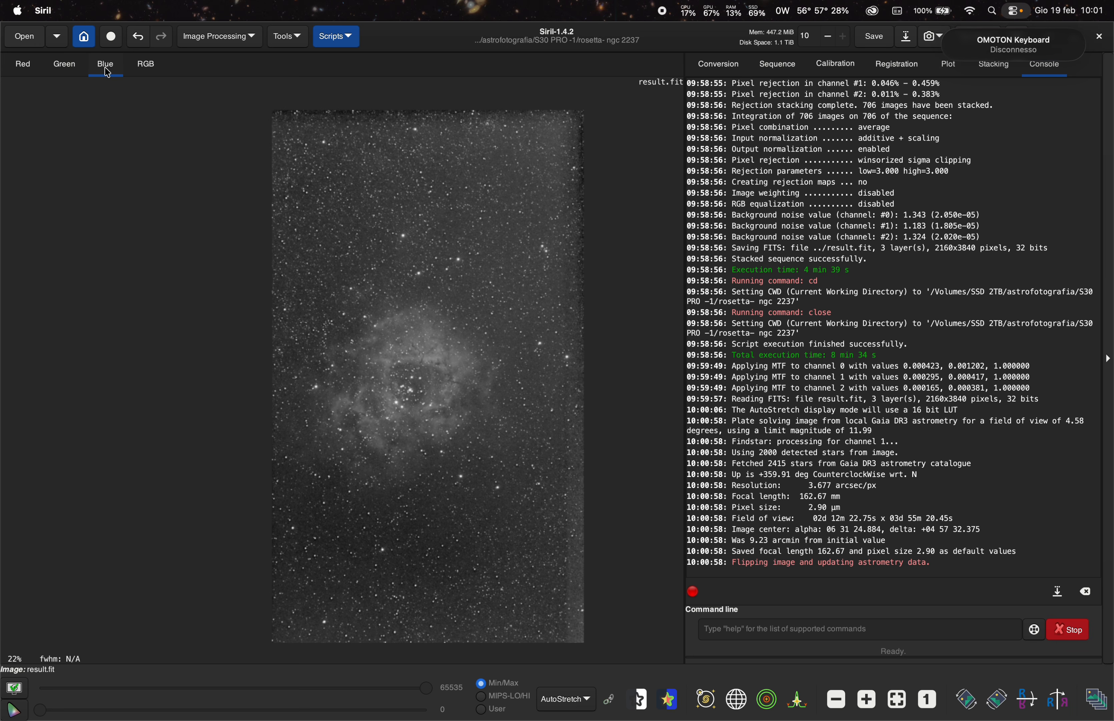
{"action": "left_click", "coordinate": [147, 74]}
{"action": "left_click", "coordinate": [36, 70]}
{"action": "scroll", "coordinate": [423, 354], "scroll_direction": "up", "scroll_amount": 2}
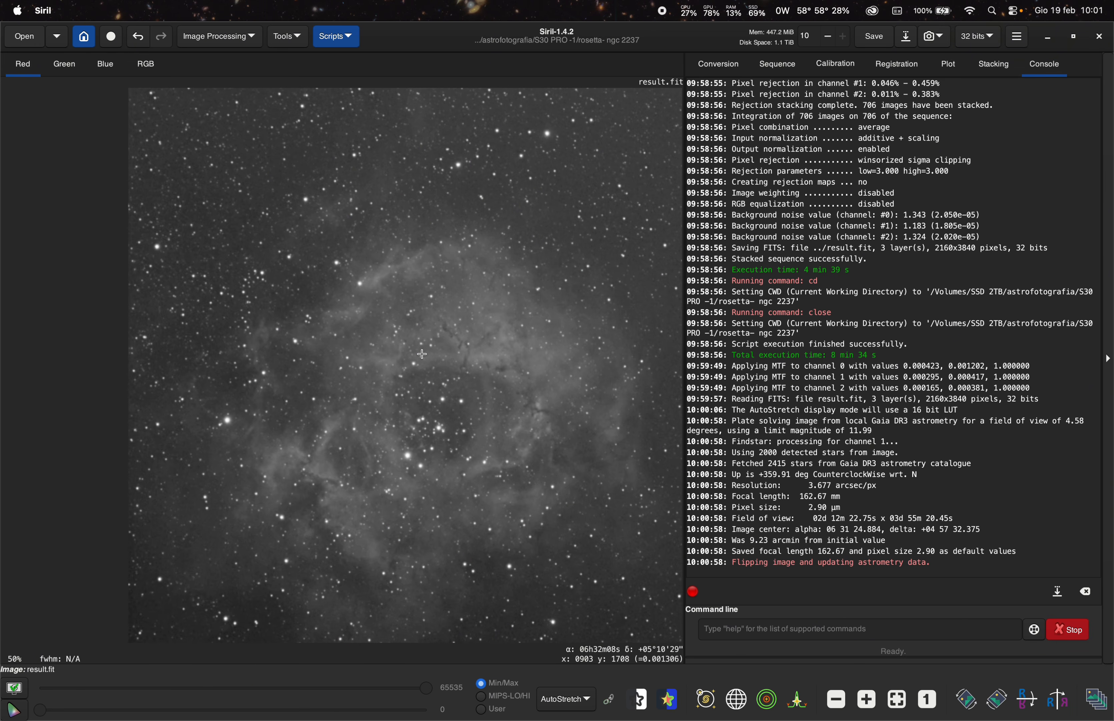
{"action": "scroll", "coordinate": [416, 328], "scroll_direction": "up", "scroll_amount": 3}
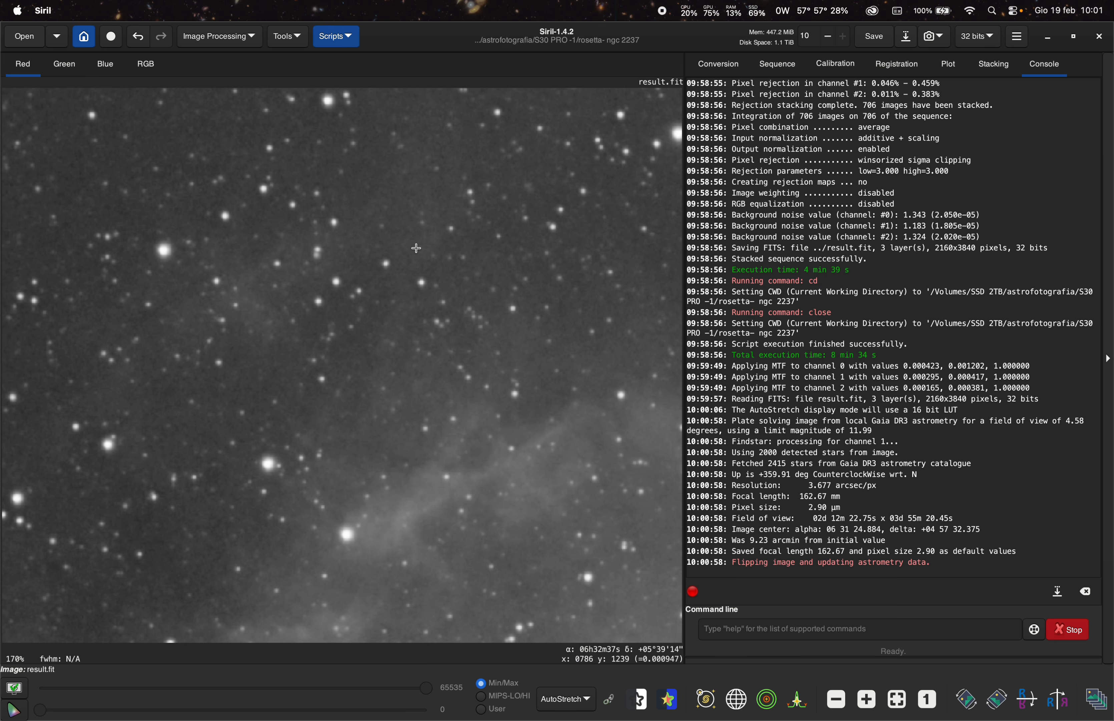
- Switch repeatedly between the red, green and blue channels to compare star shapes at high zoom
{"action": "left_click", "coordinate": [107, 67]}
{"action": "left_click", "coordinate": [20, 67]}
{"action": "left_click", "coordinate": [70, 69]}
{"action": "left_click", "coordinate": [21, 69]}
{"action": "left_click", "coordinate": [63, 68]}
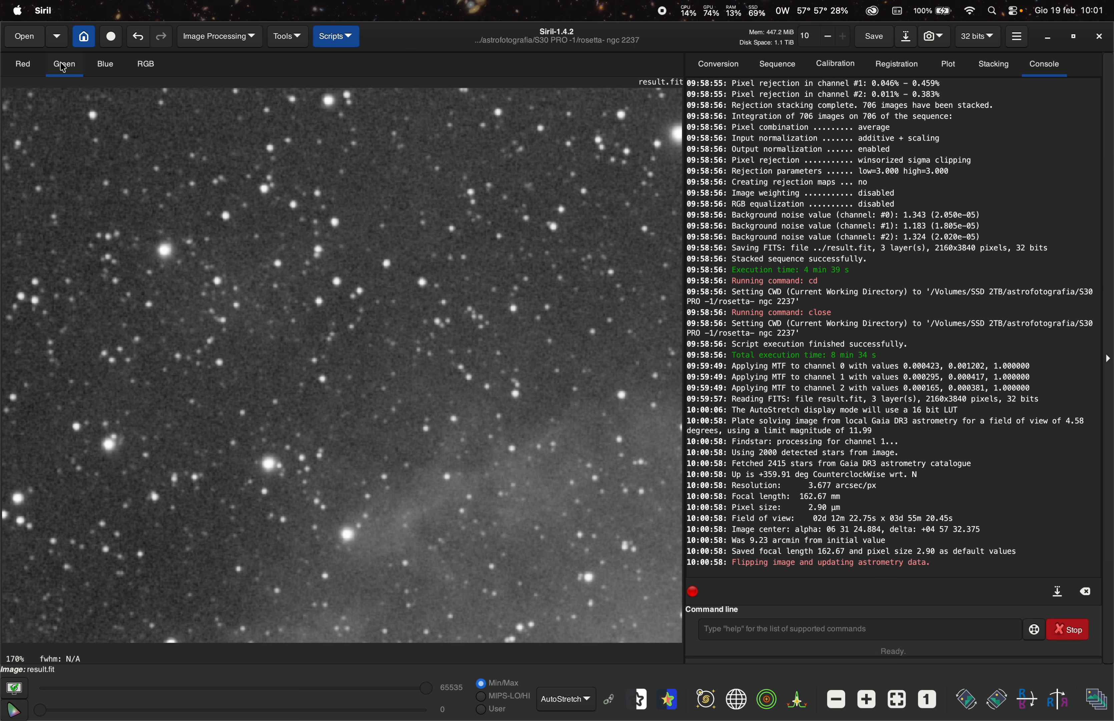
{"action": "left_click", "coordinate": [25, 68]}
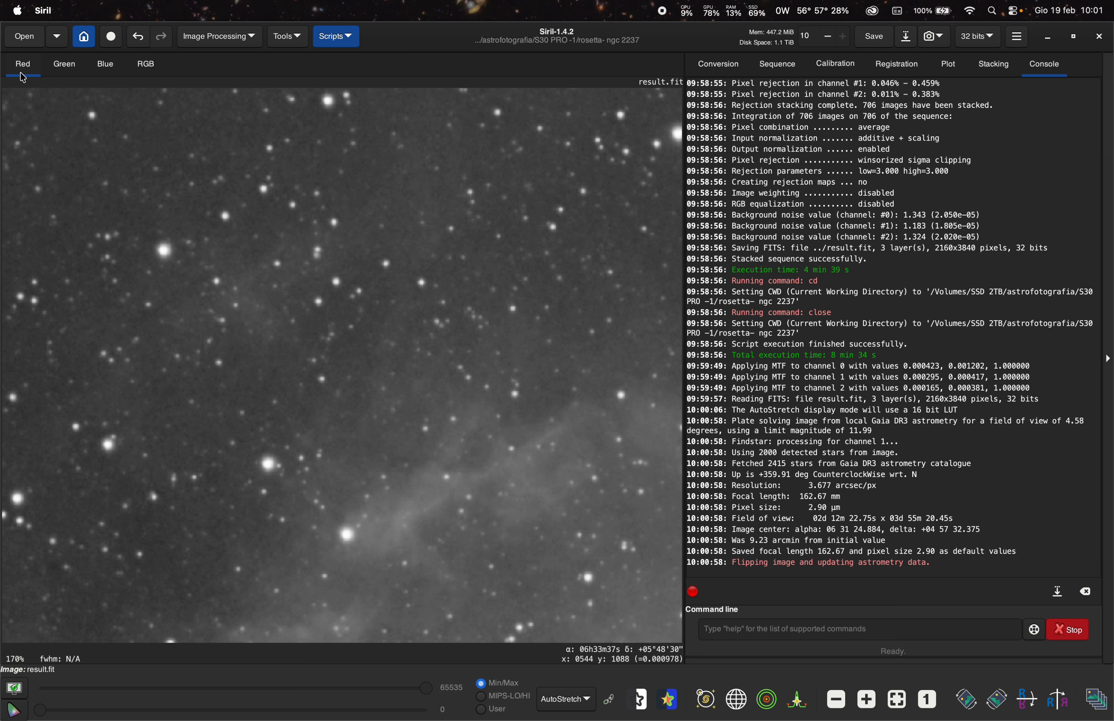
{"action": "scroll", "coordinate": [321, 302], "scroll_direction": "up", "scroll_amount": 2}
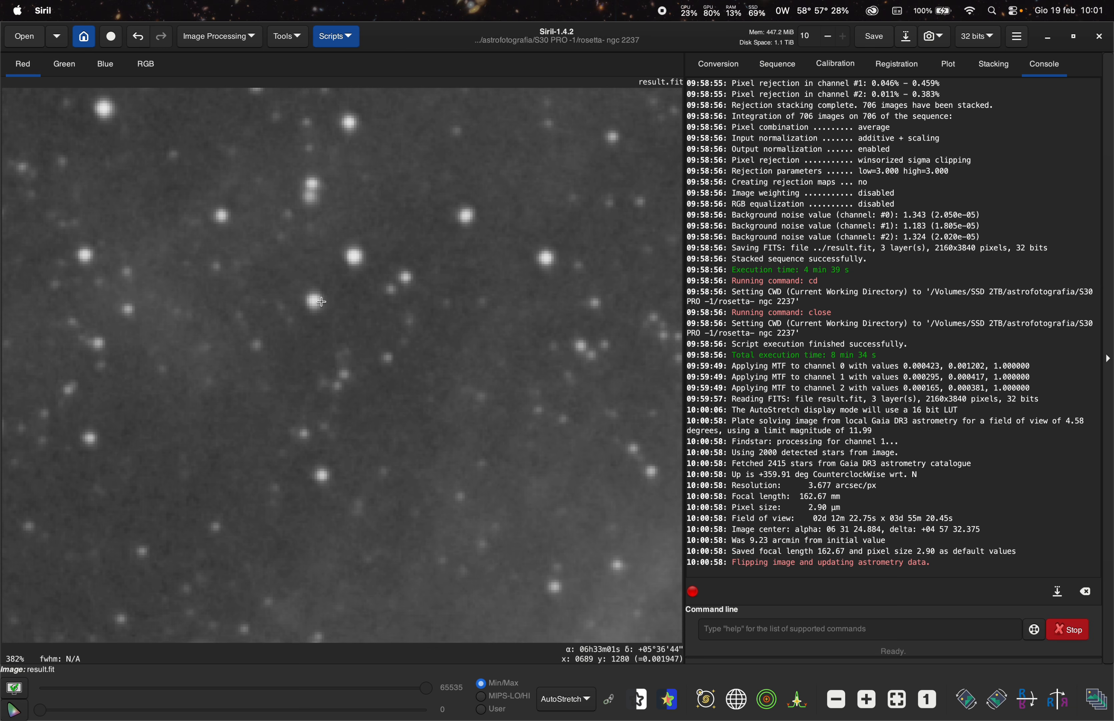
{"action": "left_click", "coordinate": [106, 70]}
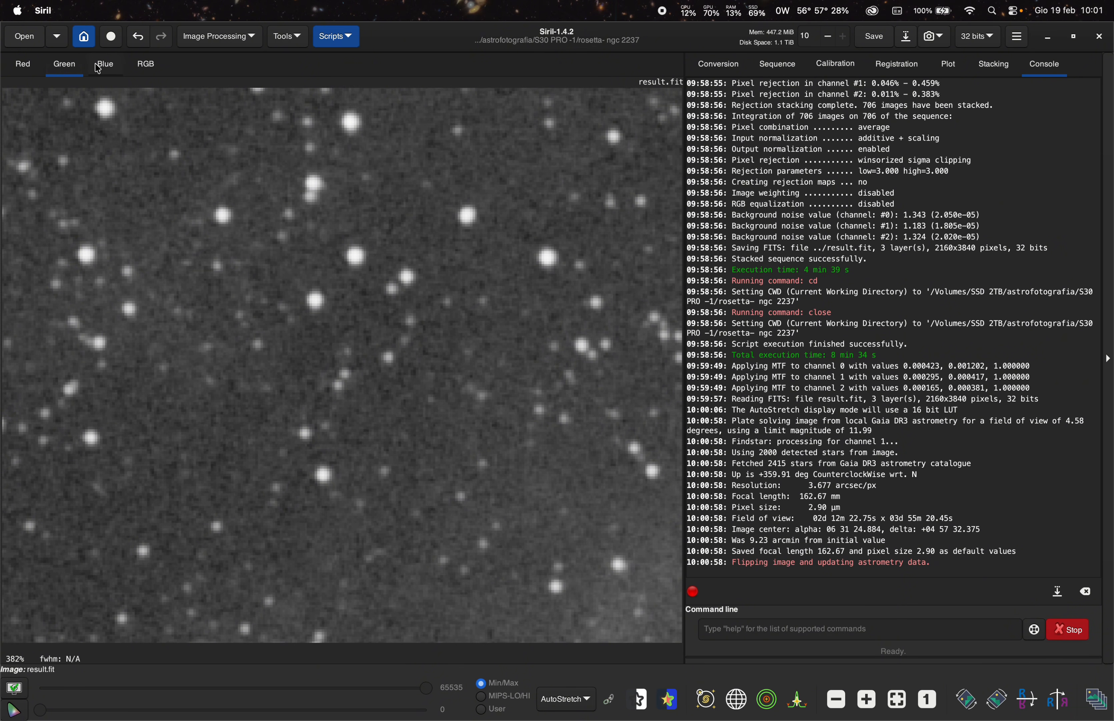
{"action": "left_click", "coordinate": [23, 65]}
{"action": "left_click", "coordinate": [65, 67]}
{"action": "left_click", "coordinate": [22, 65]}
{"action": "left_click", "coordinate": [72, 66]}
{"action": "left_click", "coordinate": [19, 64]}
- Select a star and align the colour channels with 2-pass global star alignment (deep-sky)
{"action": "scroll", "coordinate": [479, 314], "scroll_direction": "down", "scroll_amount": 5}
{"action": "left_click_drag", "start_coordinate": [476, 311], "coordinate": [501, 338]}
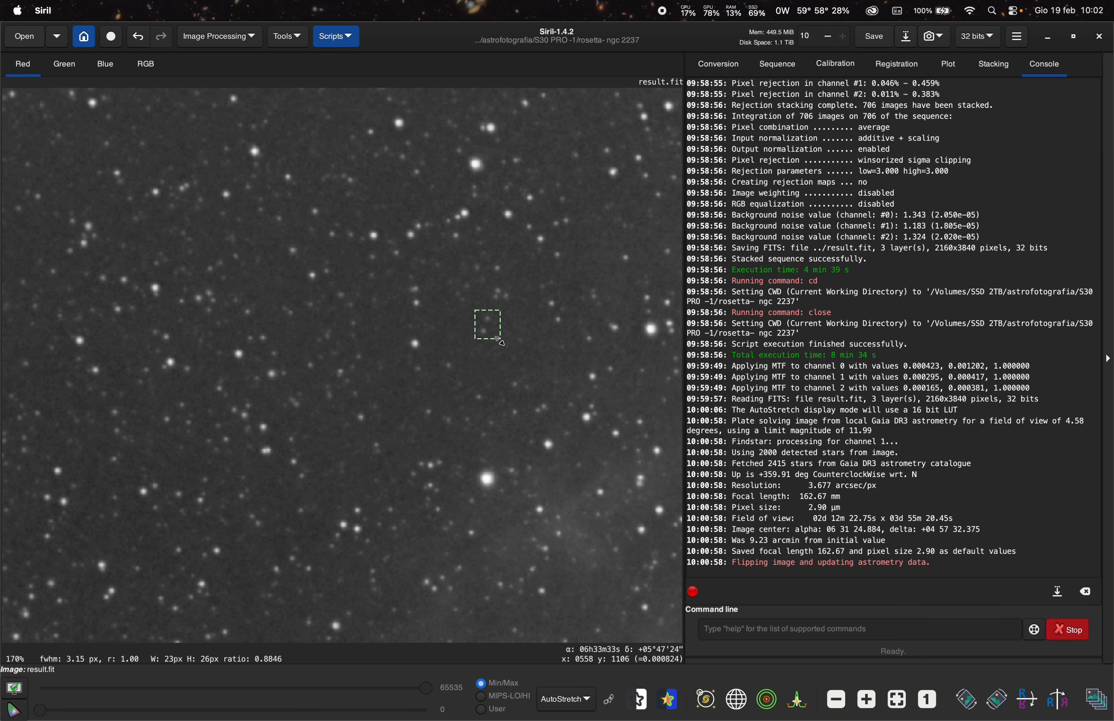
{"action": "right_click", "coordinate": [490, 327]}
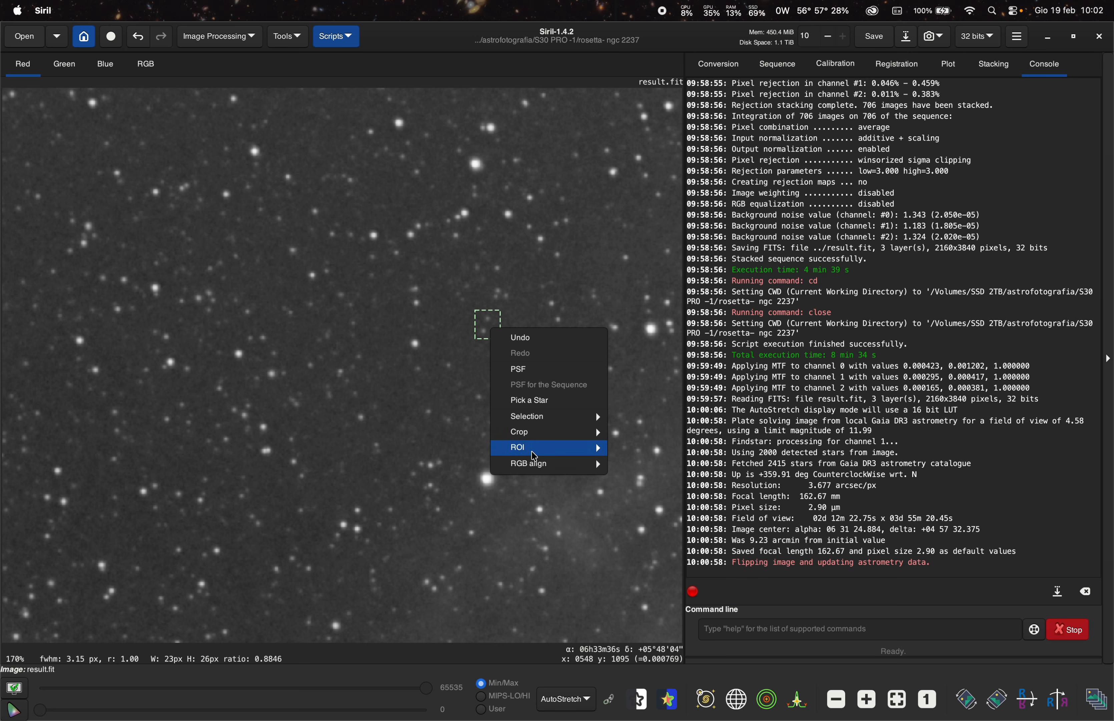
{"action": "mouse_move", "coordinate": [546, 465]}
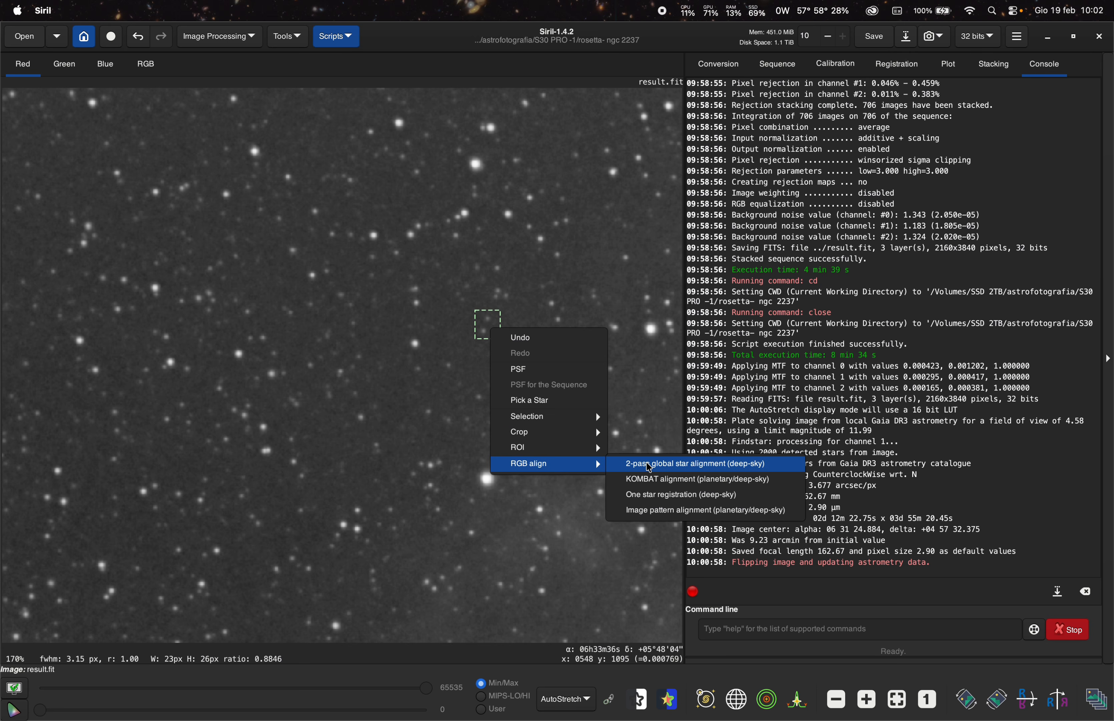
{"action": "left_click", "coordinate": [664, 466]}
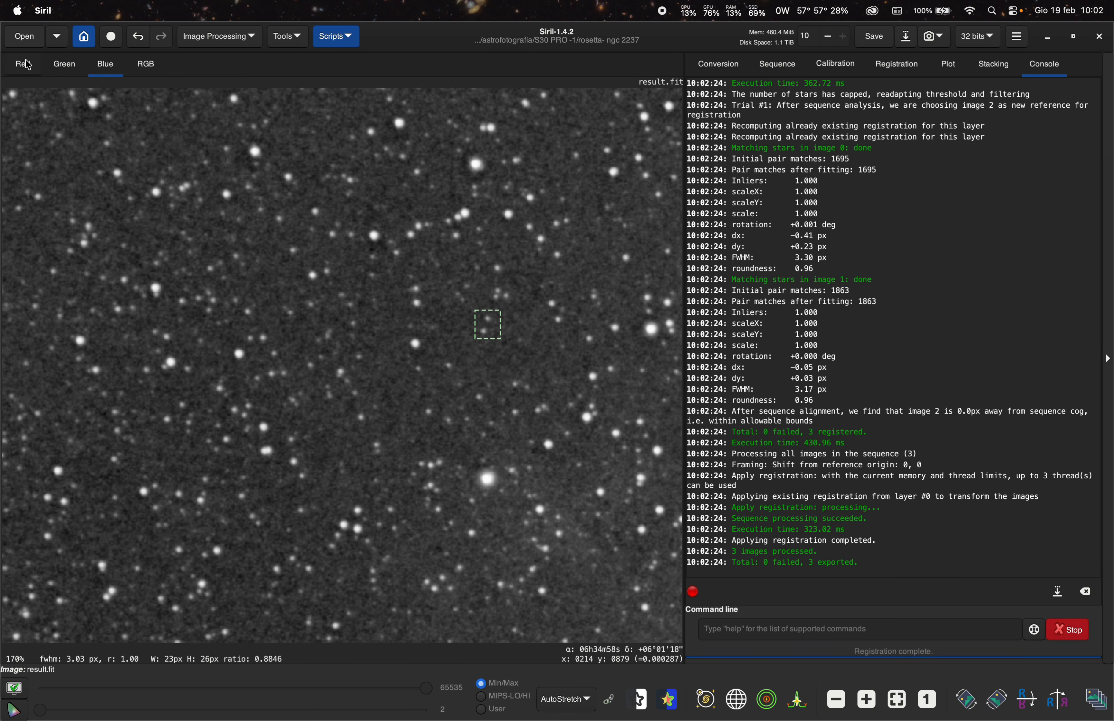
- Check the aligned red, green and blue channels and the RGB composite at several zoom levels
{"action": "left_click", "coordinate": [21, 65]}
{"action": "left_click", "coordinate": [60, 66]}
{"action": "left_click", "coordinate": [92, 66]}
{"action": "left_click", "coordinate": [23, 64]}
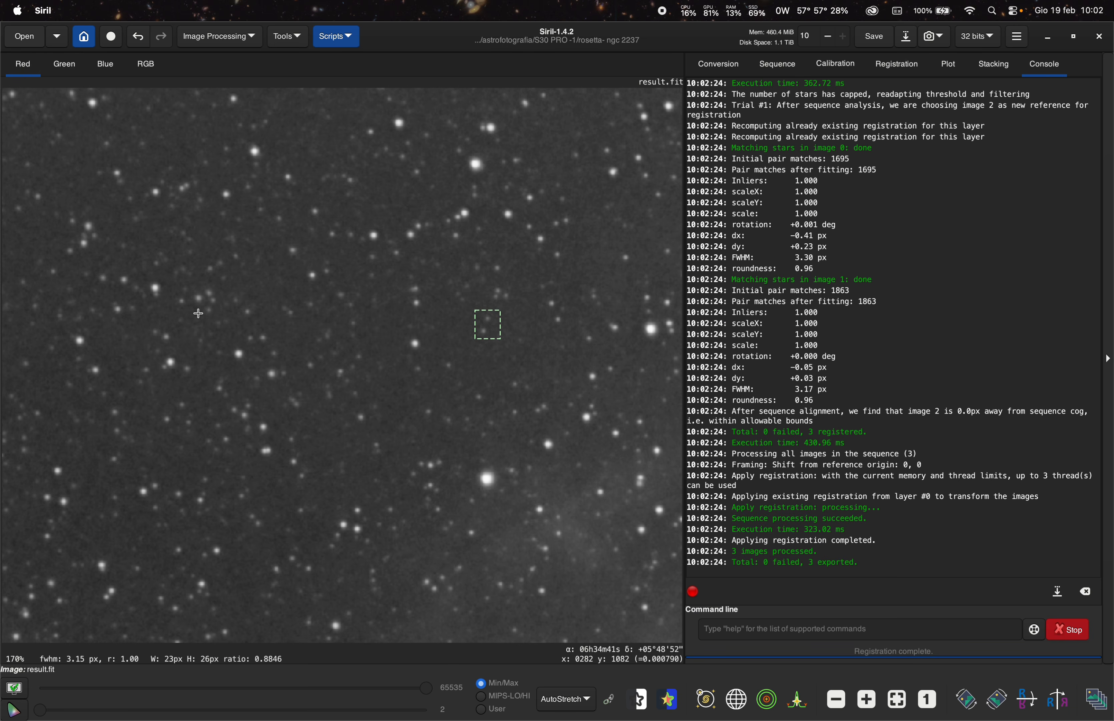
{"action": "scroll", "coordinate": [223, 323], "scroll_direction": "down", "scroll_amount": 5}
{"action": "left_click", "coordinate": [146, 65]}
{"action": "scroll", "coordinate": [284, 507], "scroll_direction": "up", "scroll_amount": 4}
{"action": "scroll", "coordinate": [359, 386], "scroll_direction": "down", "scroll_amount": 3}
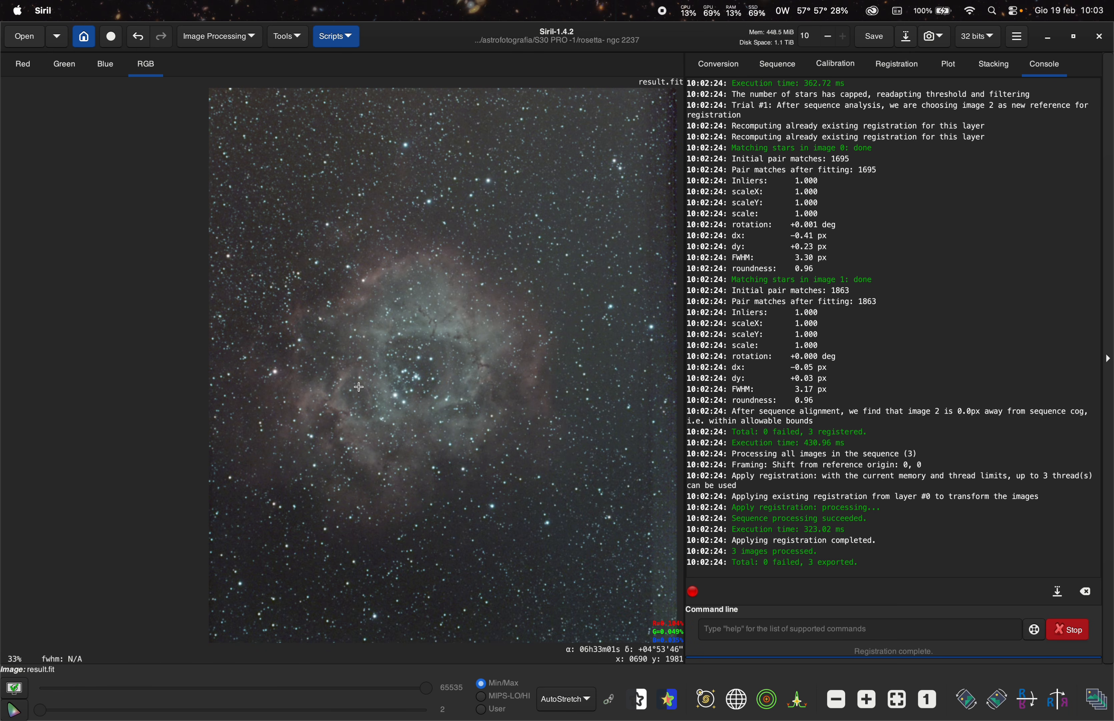
{"action": "left_click", "coordinate": [339, 40]}
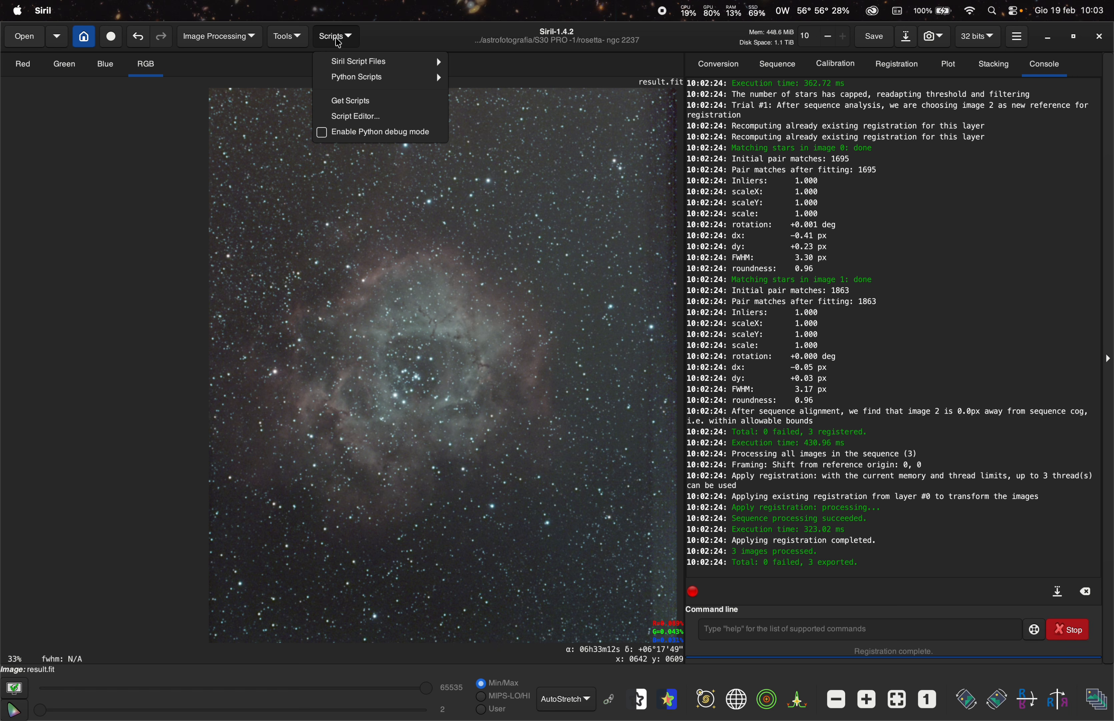
{"action": "mouse_move", "coordinate": [340, 60]}
{"action": "left_click", "coordinate": [396, 297]}
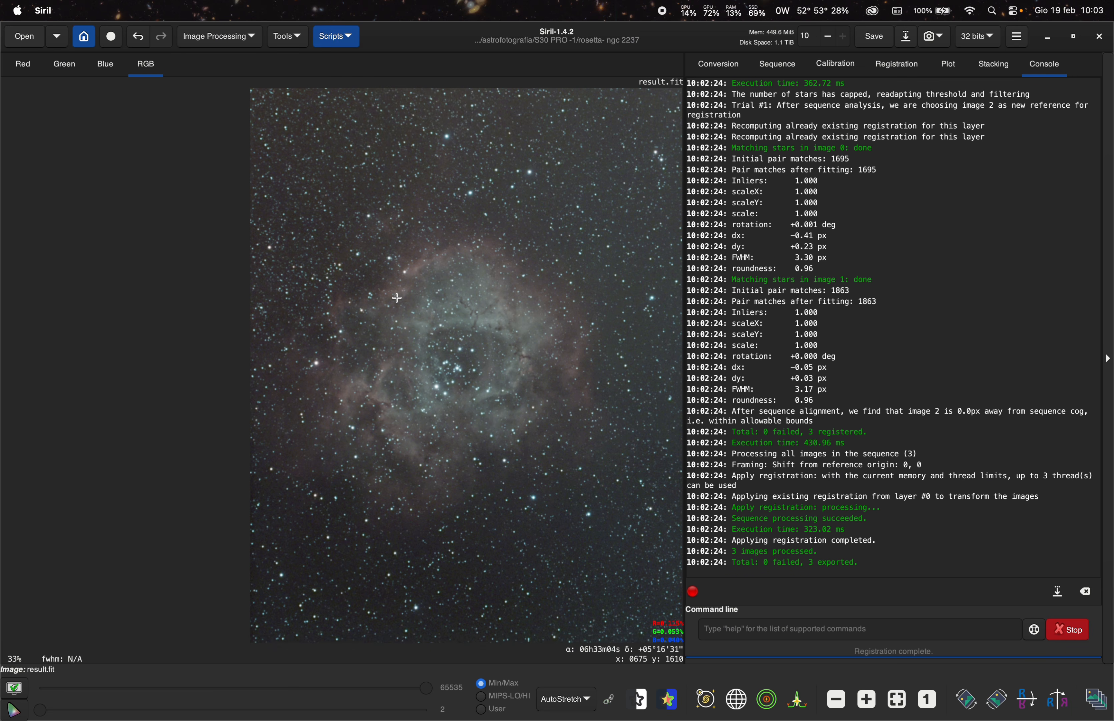
{"action": "scroll", "coordinate": [401, 320], "scroll_direction": "down", "scroll_amount": 2}
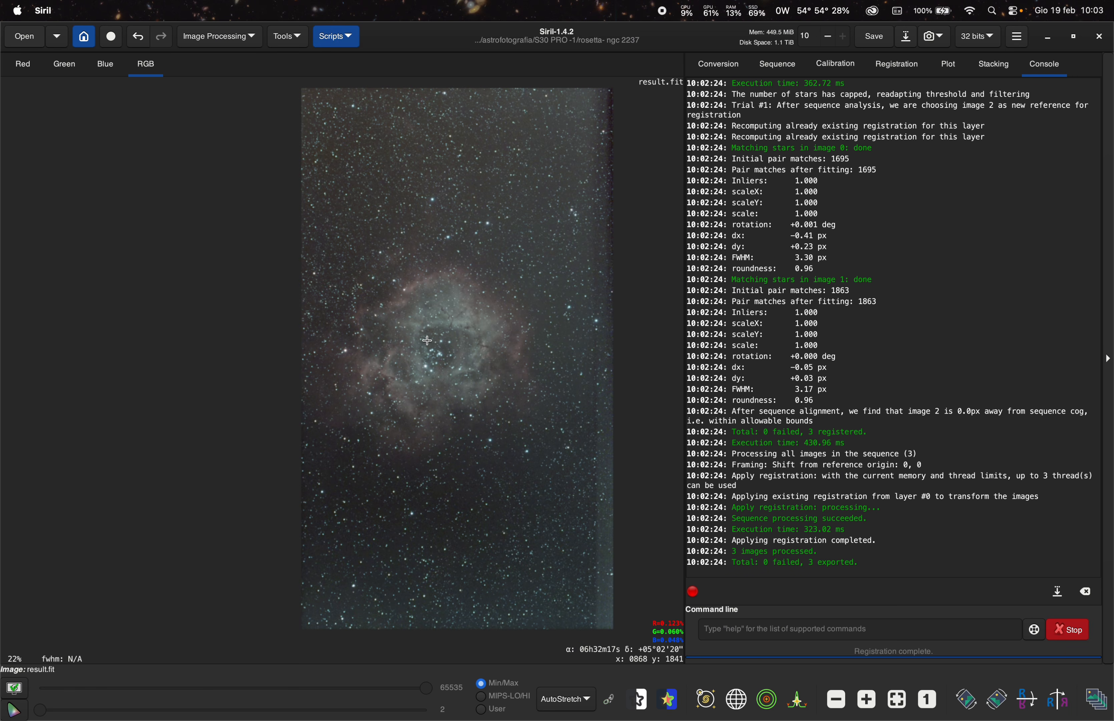
{"action": "scroll", "coordinate": [426, 349], "scroll_direction": "down", "scroll_amount": 1}
{"action": "scroll", "coordinate": [425, 328], "scroll_direction": "up", "scroll_amount": 1}
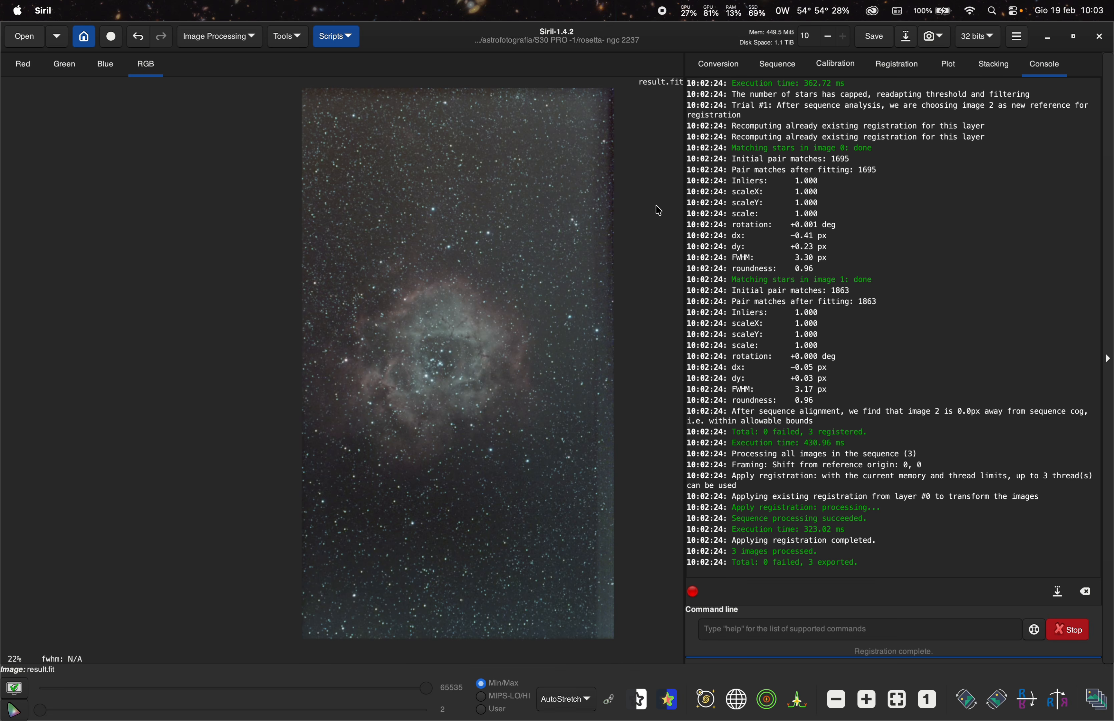
{"action": "scroll", "coordinate": [608, 260], "scroll_direction": "up", "scroll_amount": 7}
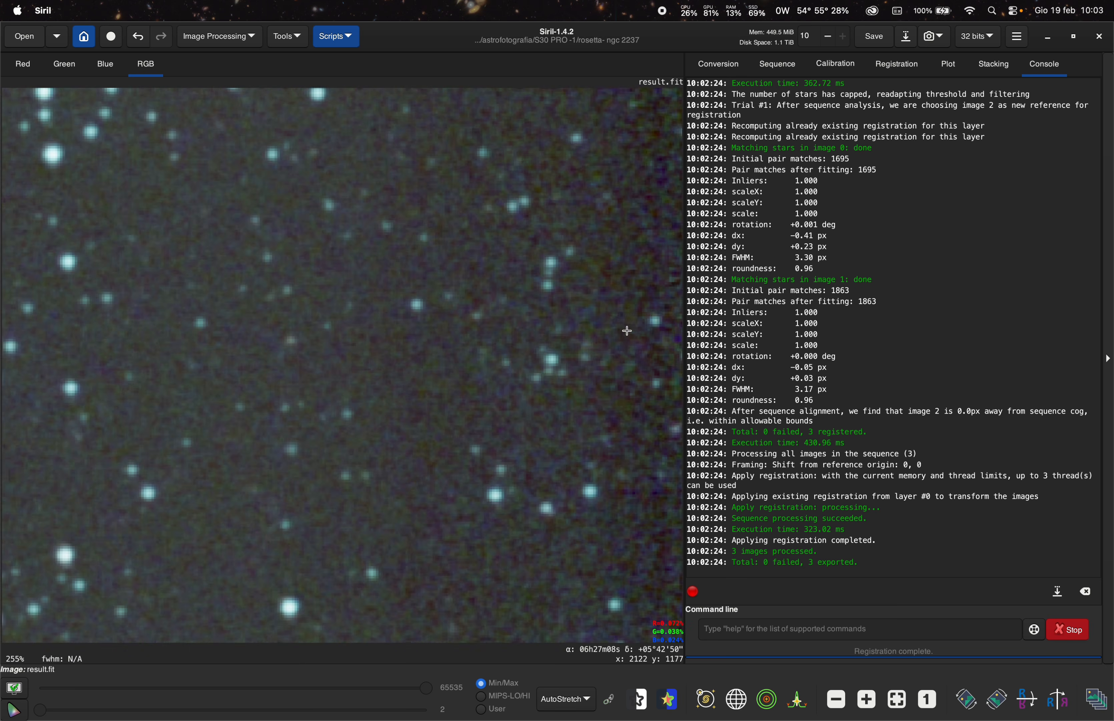
{"action": "scroll", "coordinate": [628, 330], "scroll_direction": "down", "scroll_amount": 7}
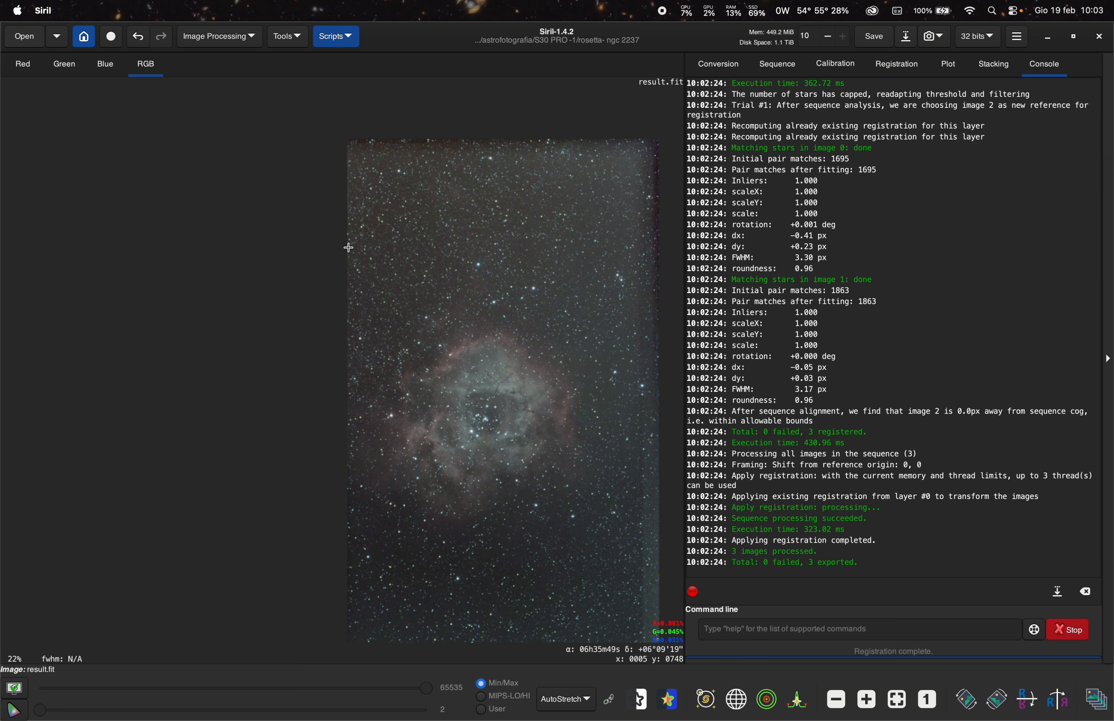
- Crop the image to a selection of about 1996 × 2558 px around the nebula and fit it to the window
{"action": "left_click_drag", "start_coordinate": [349, 241], "coordinate": [637, 611]}
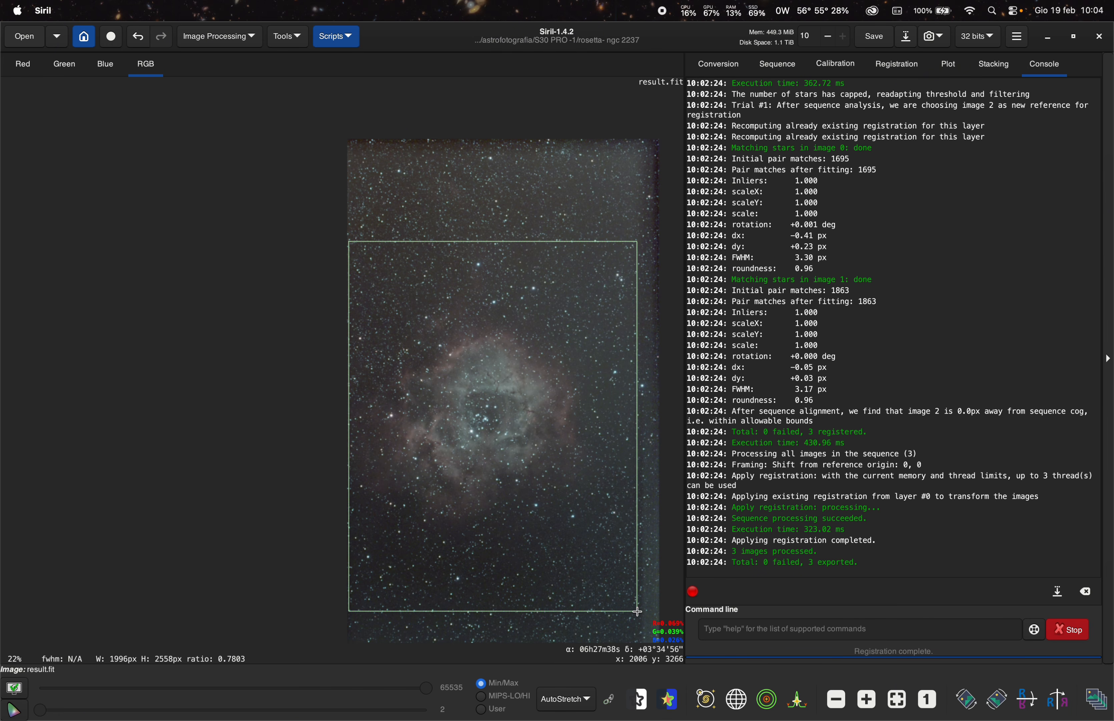
{"action": "right_click", "coordinate": [471, 449]}
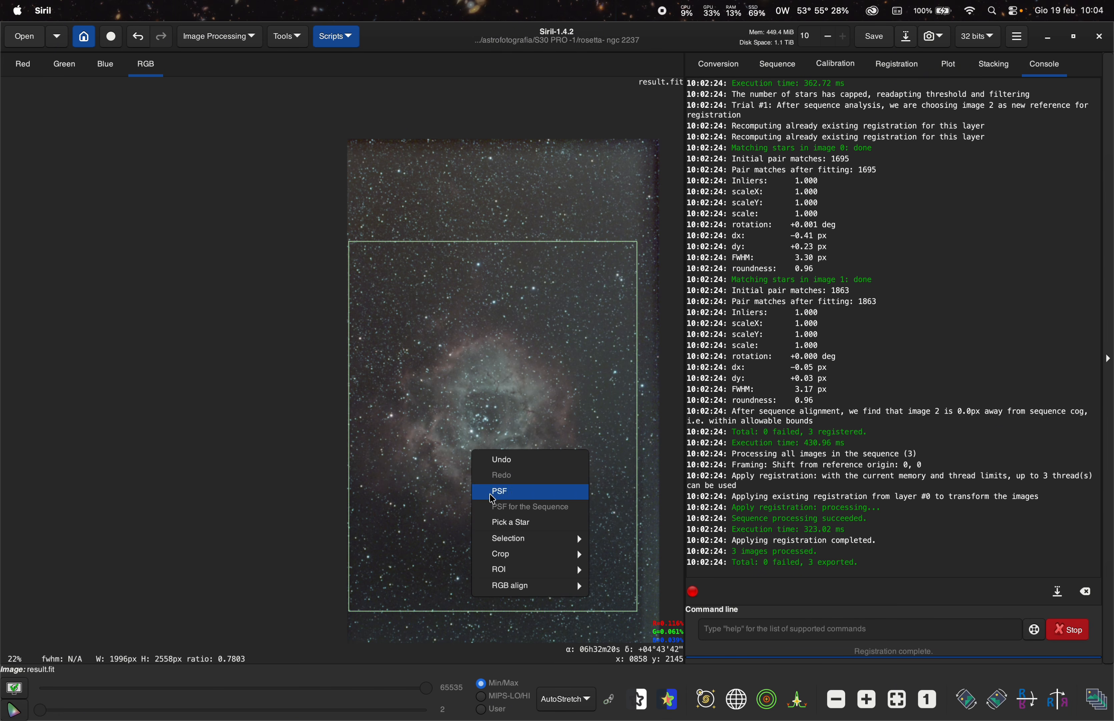
{"action": "mouse_move", "coordinate": [521, 561]}
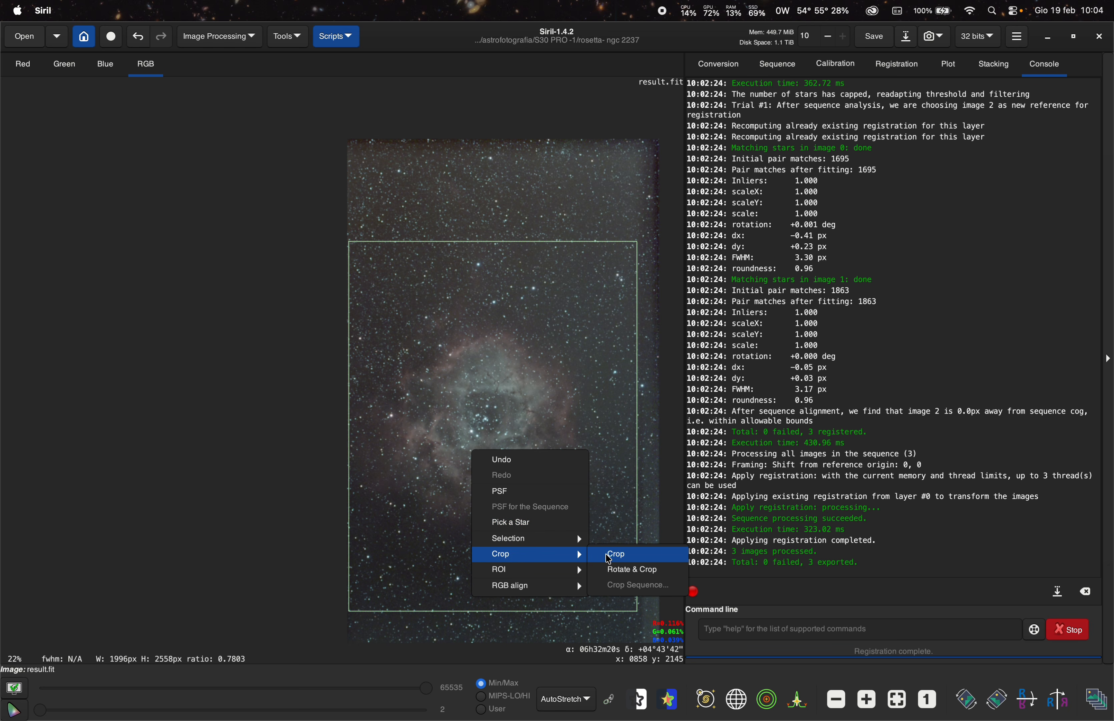
{"action": "left_click", "coordinate": [614, 555]}
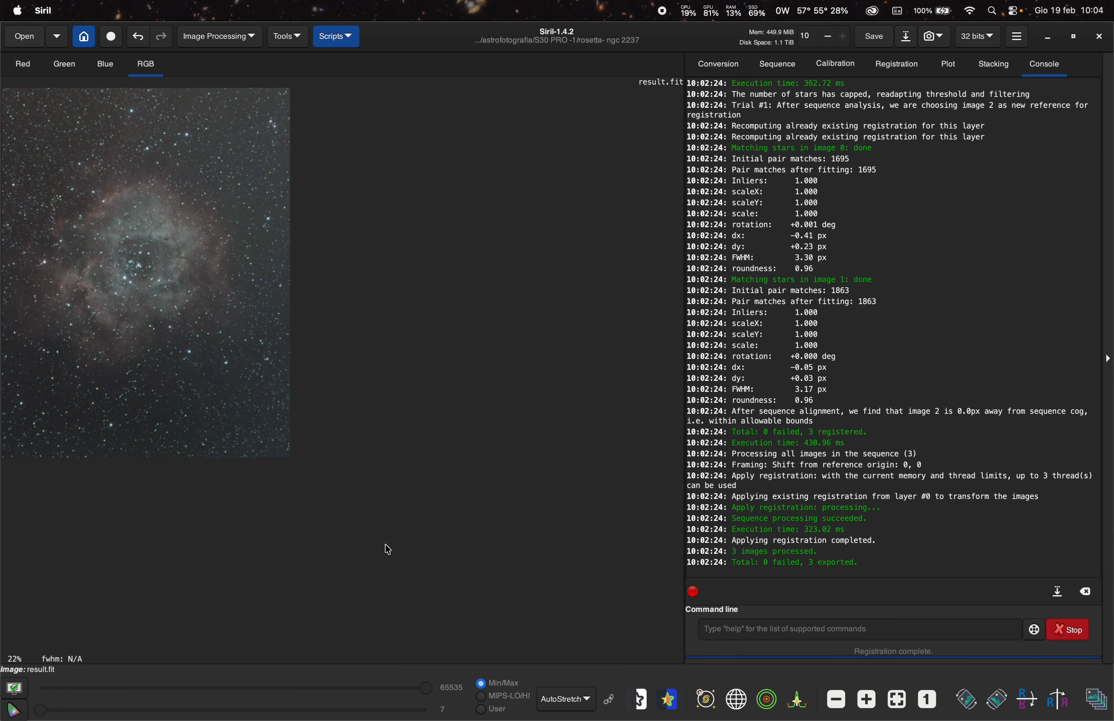
{"action": "left_click", "coordinate": [897, 699]}
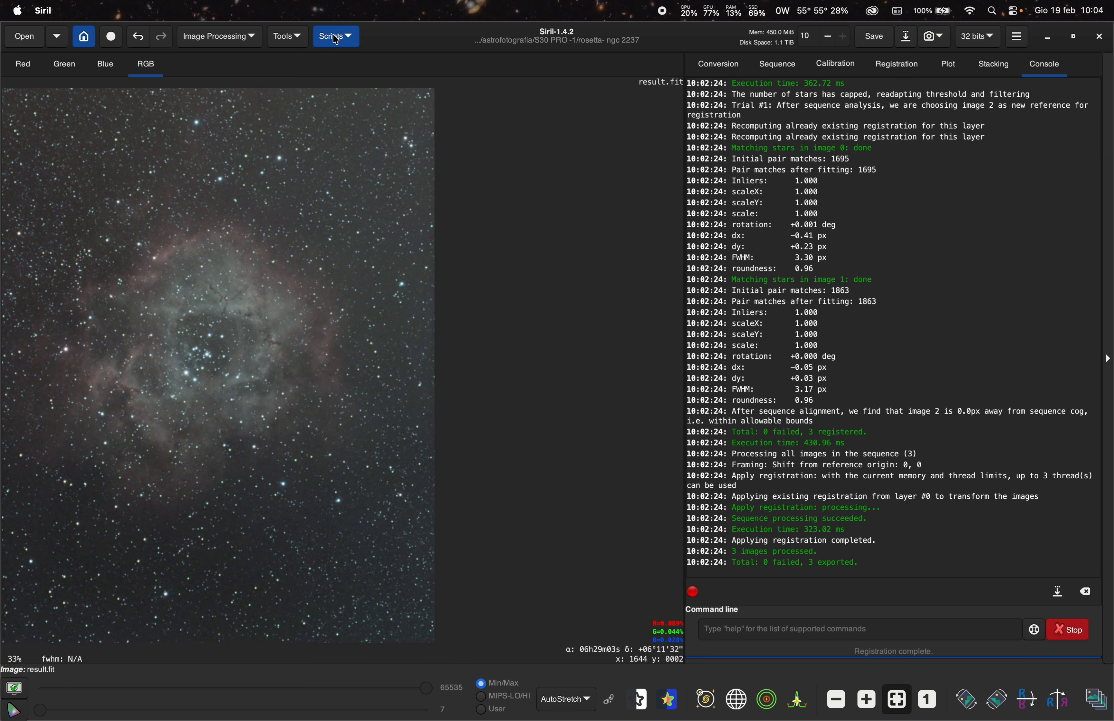
- Launch the GraXpert-AI.py processing script and choose the Denoising operation
{"action": "left_click", "coordinate": [337, 40]}
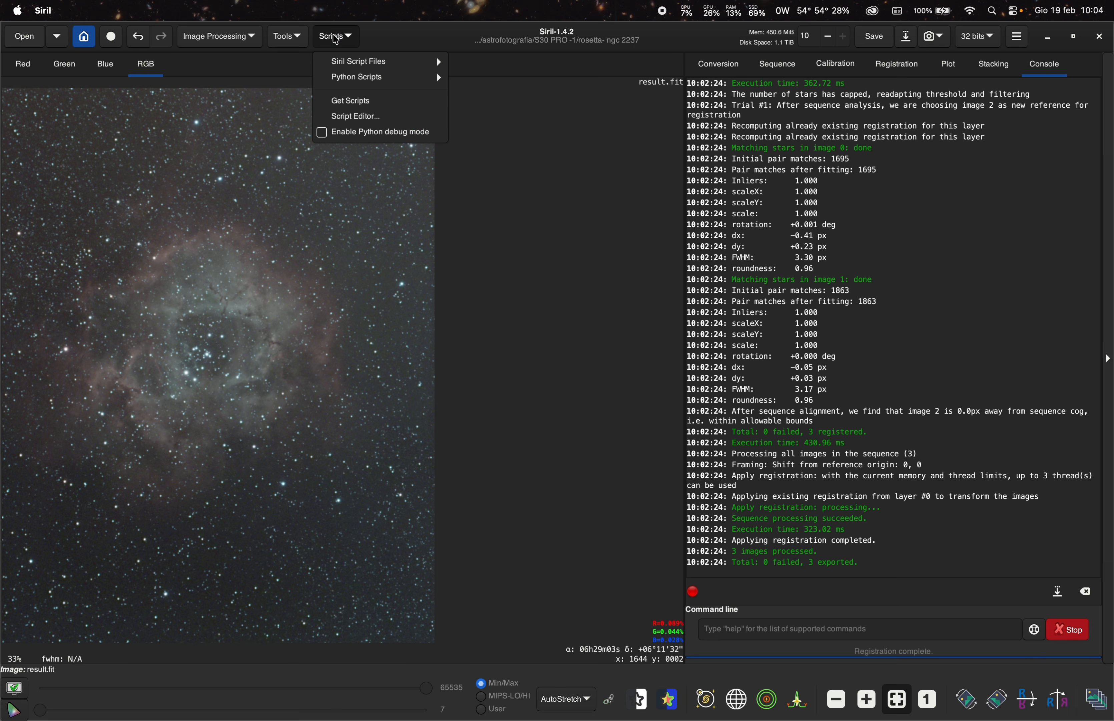
{"action": "mouse_move", "coordinate": [350, 80]}
{"action": "mouse_move", "coordinate": [490, 77]}
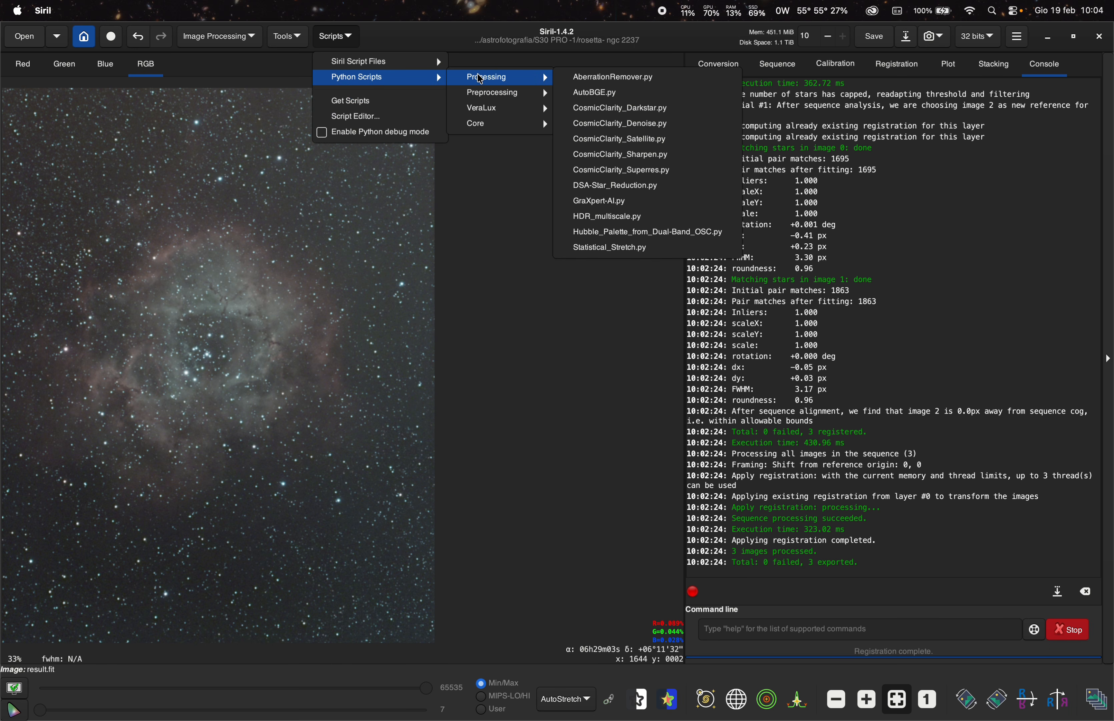
{"action": "left_click", "coordinate": [607, 202]}
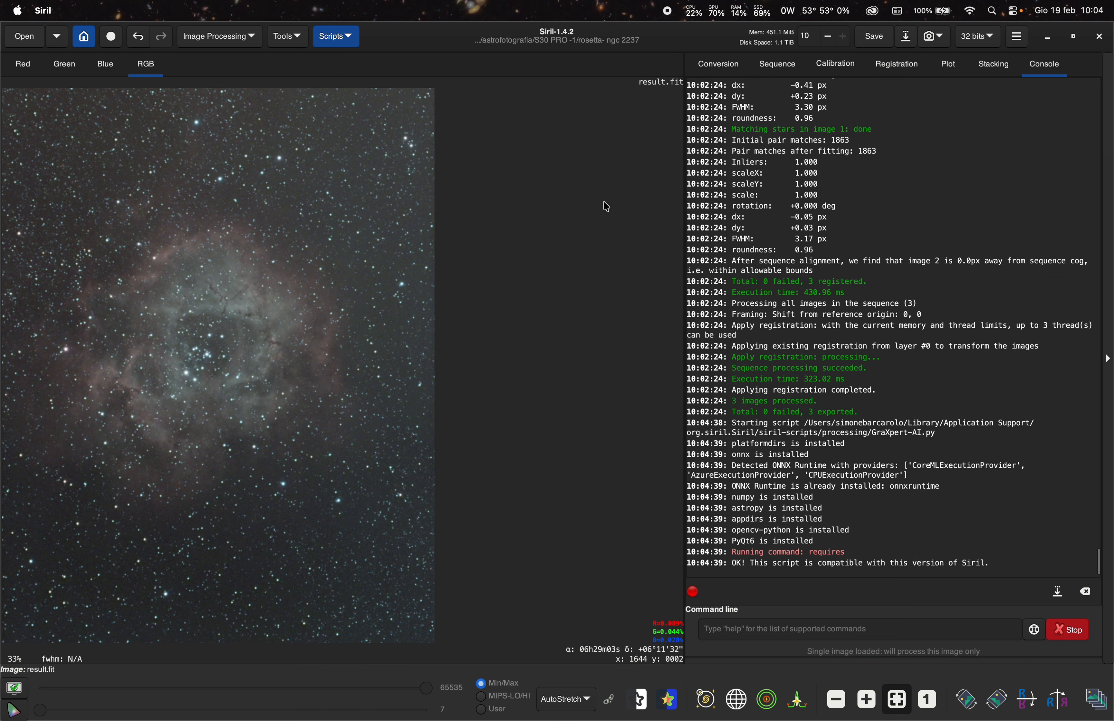
{"action": "left_click", "coordinate": [607, 295]}
{"action": "left_click", "coordinate": [609, 305]}
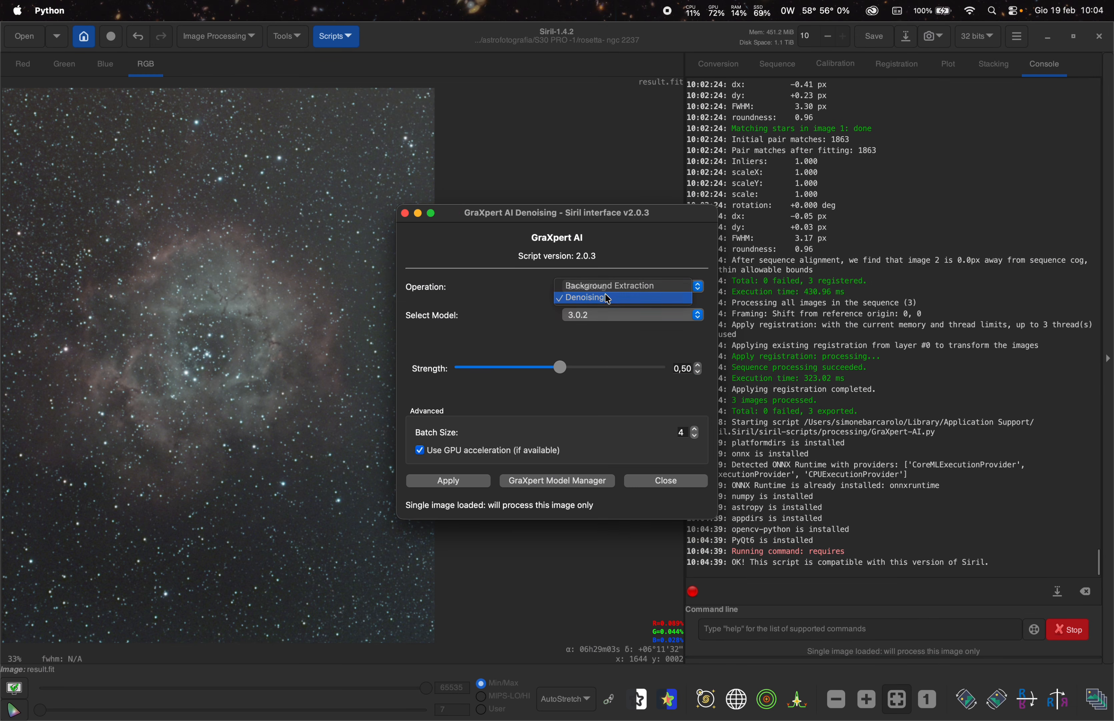
- Denoise the image with GraXpert AI at strength 0.95 and close the script dialog
{"action": "scroll", "coordinate": [187, 368], "scroll_direction": "up", "scroll_amount": 1}
{"action": "scroll", "coordinate": [186, 368], "scroll_direction": "up", "scroll_amount": 5}
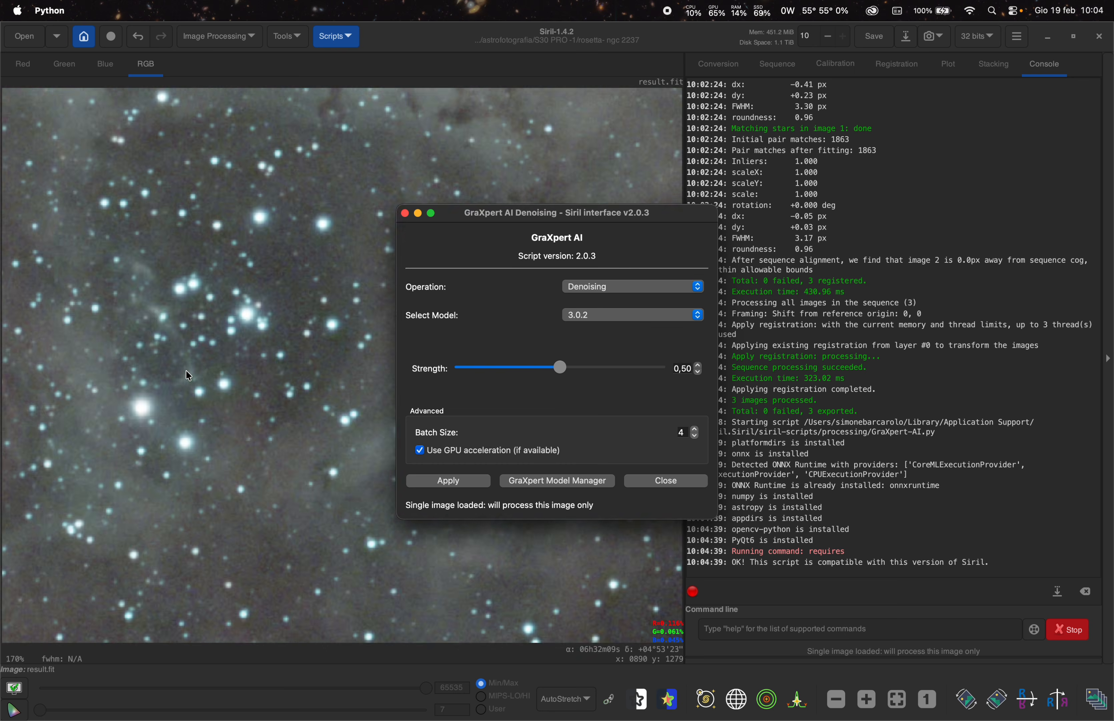
{"action": "scroll", "coordinate": [259, 355], "scroll_direction": "down", "scroll_amount": 5}
{"action": "scroll", "coordinate": [290, 336], "scroll_direction": "up", "scroll_amount": 5}
{"action": "scroll", "coordinate": [290, 337], "scroll_direction": "down", "scroll_amount": 6}
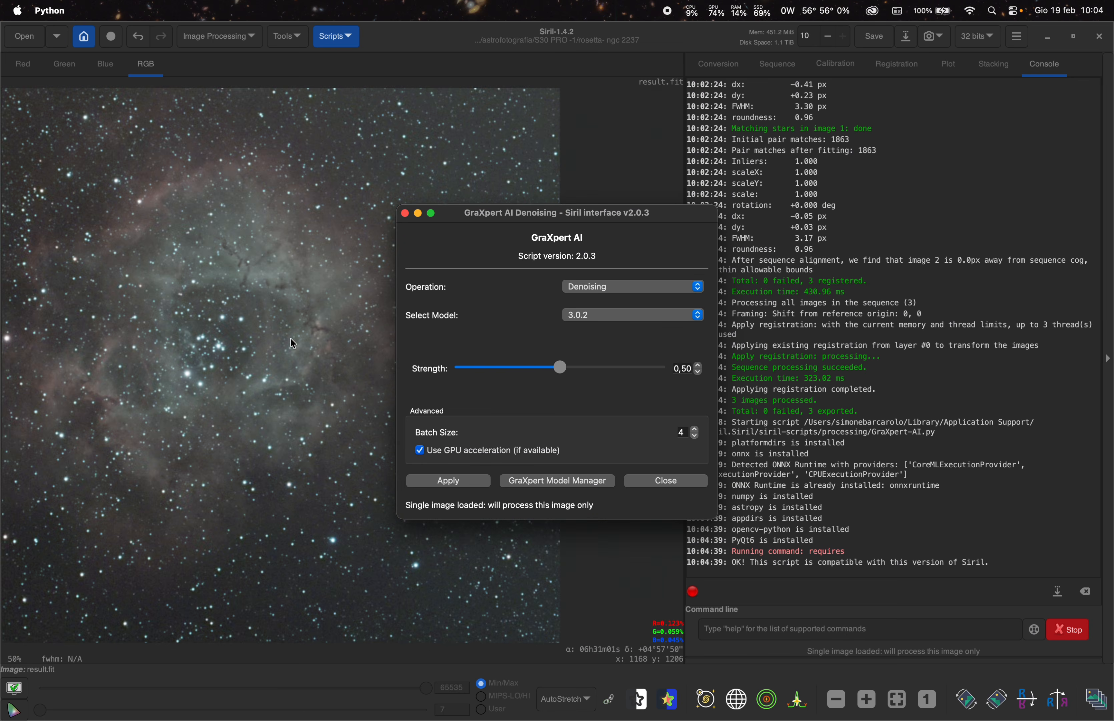
{"action": "scroll", "coordinate": [204, 337], "scroll_direction": "up", "scroll_amount": 1}
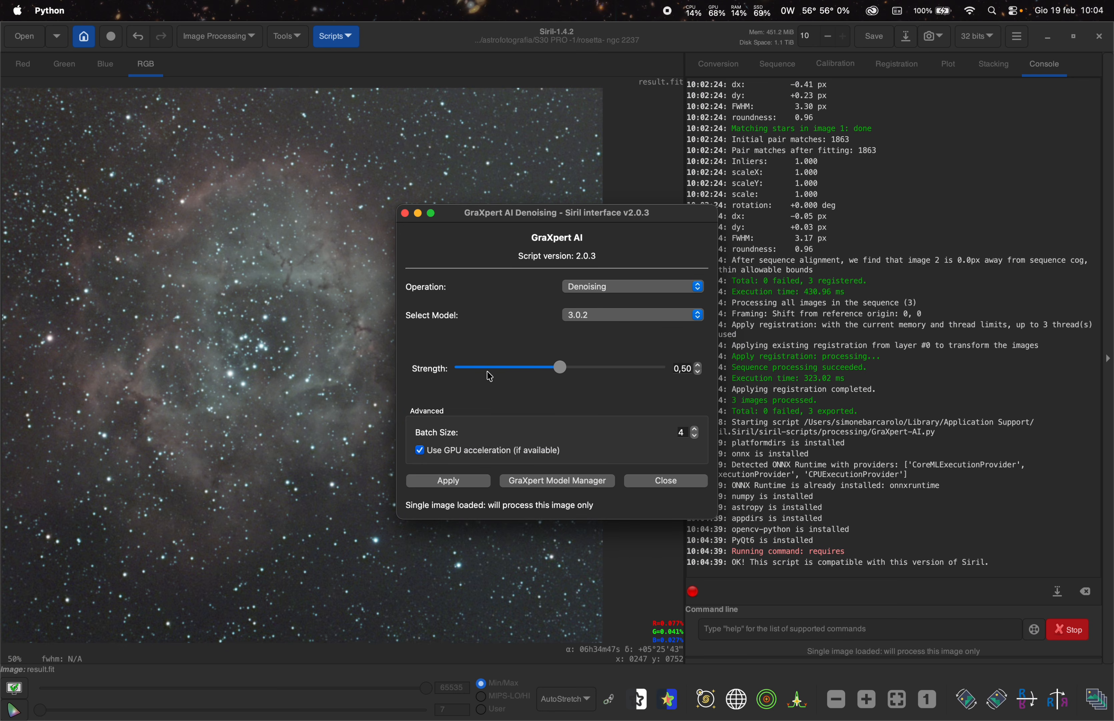
{"action": "left_click_drag", "start_coordinate": [567, 369], "coordinate": [643, 381]}
{"action": "left_click", "coordinate": [467, 481]}
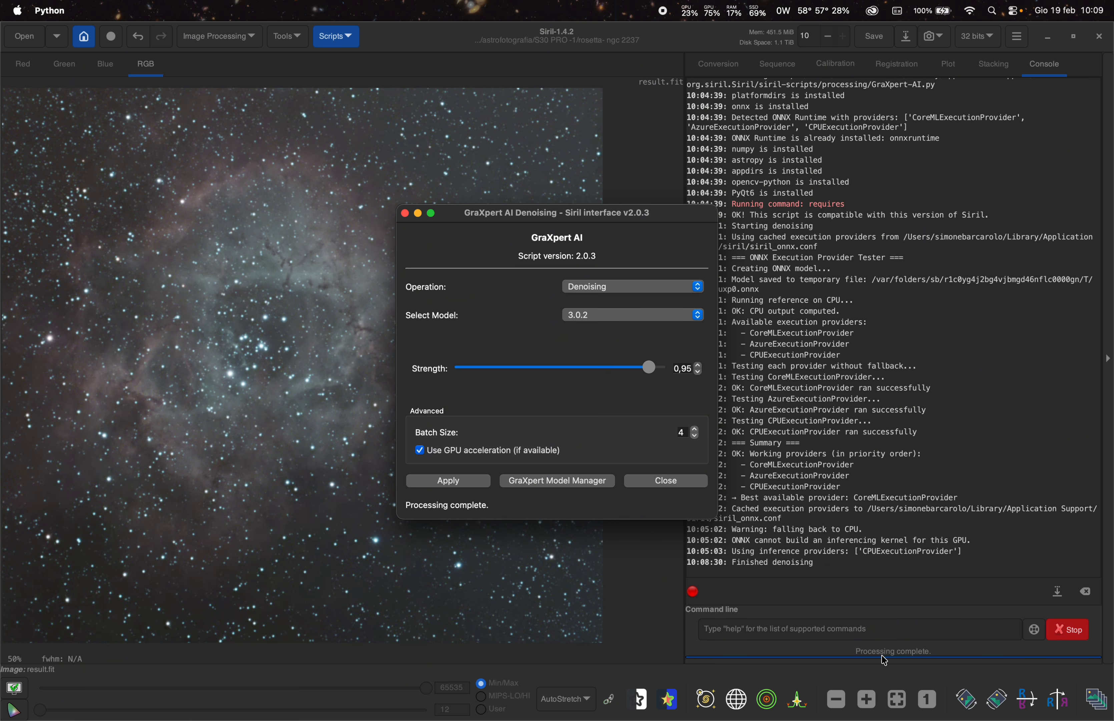
{"action": "left_click", "coordinate": [666, 482]}
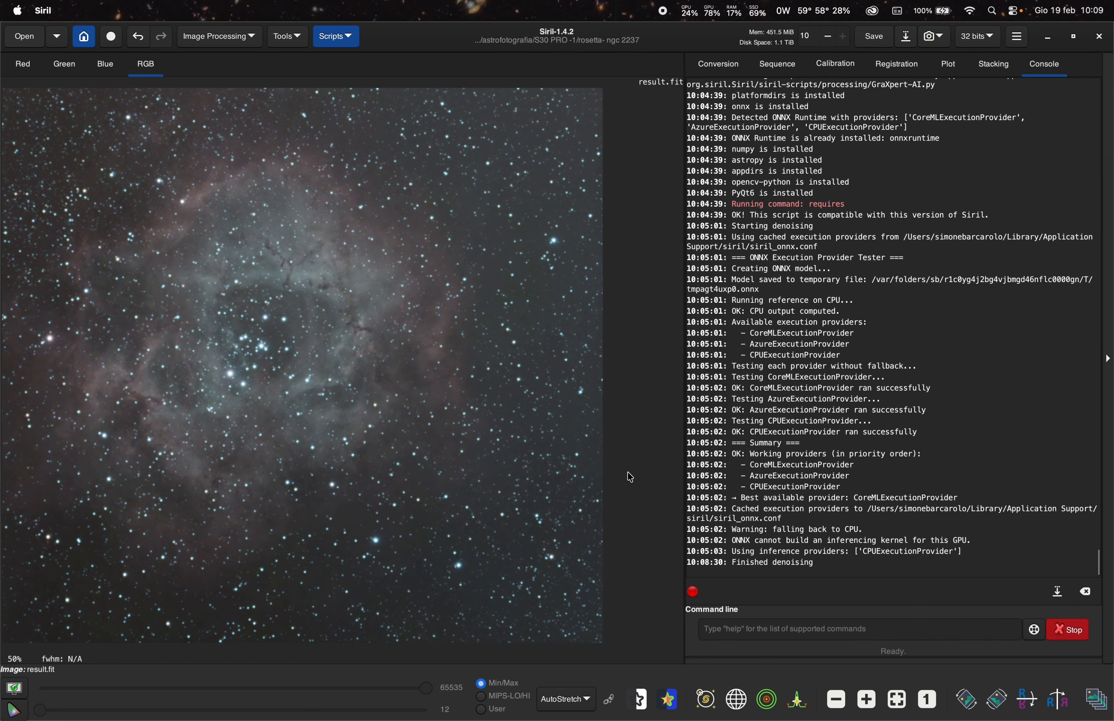
- Undo and redo the denoise to compare the star field before and after up close
{"action": "scroll", "coordinate": [325, 360], "scroll_direction": "up", "scroll_amount": 5}
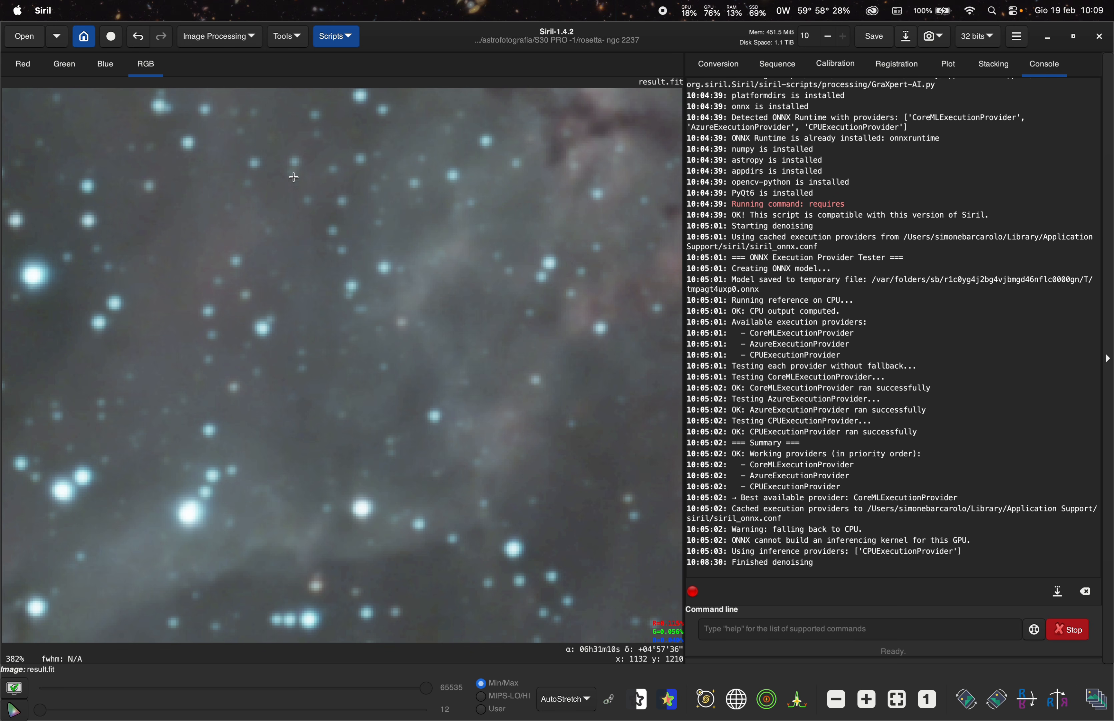
{"action": "left_click", "coordinate": [139, 41]}
{"action": "left_click", "coordinate": [165, 42]}
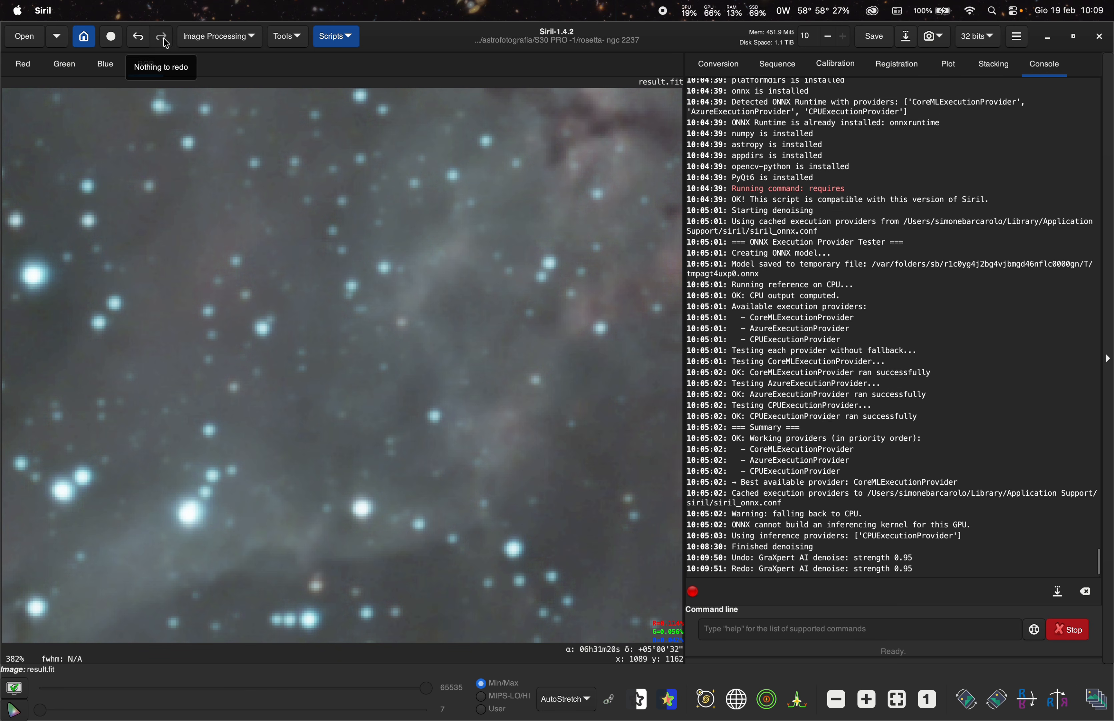
{"action": "scroll", "coordinate": [465, 347], "scroll_direction": "up", "scroll_amount": 3}
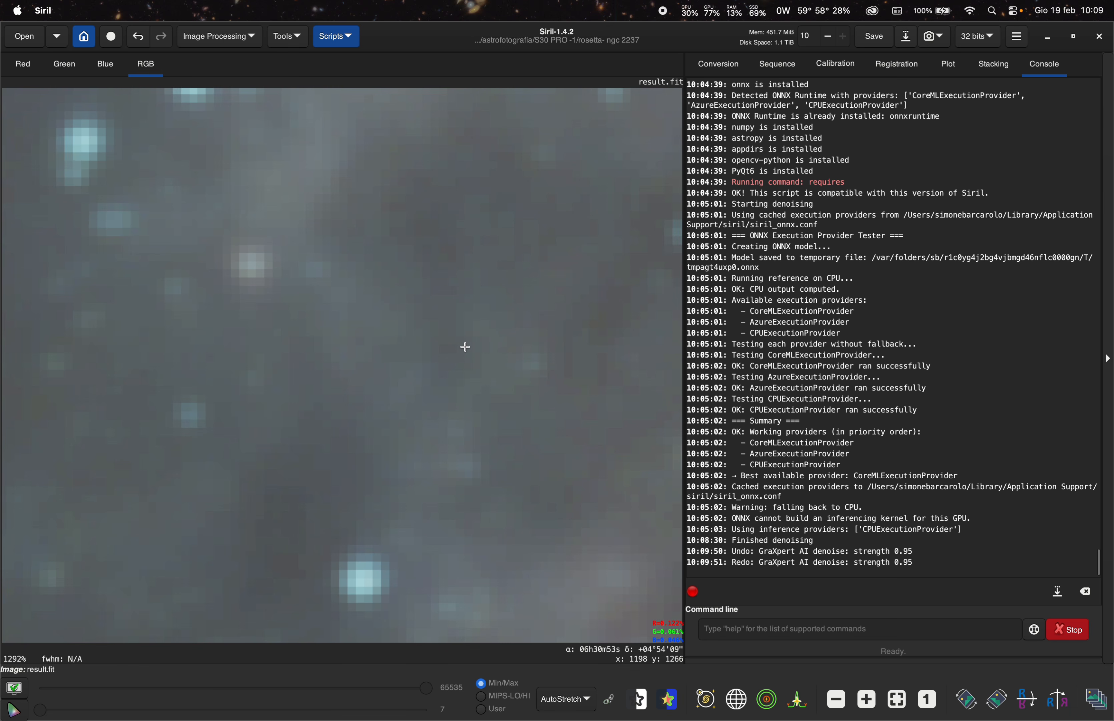
- Zoom into the nebula's stars and undo then redo the GraXpert denoise to compare once more
{"action": "scroll", "coordinate": [465, 347], "scroll_direction": "down", "scroll_amount": 4}
{"action": "scroll", "coordinate": [580, 193], "scroll_direction": "up", "scroll_amount": 2}
{"action": "scroll", "coordinate": [285, 416], "scroll_direction": "down", "scroll_amount": 2}
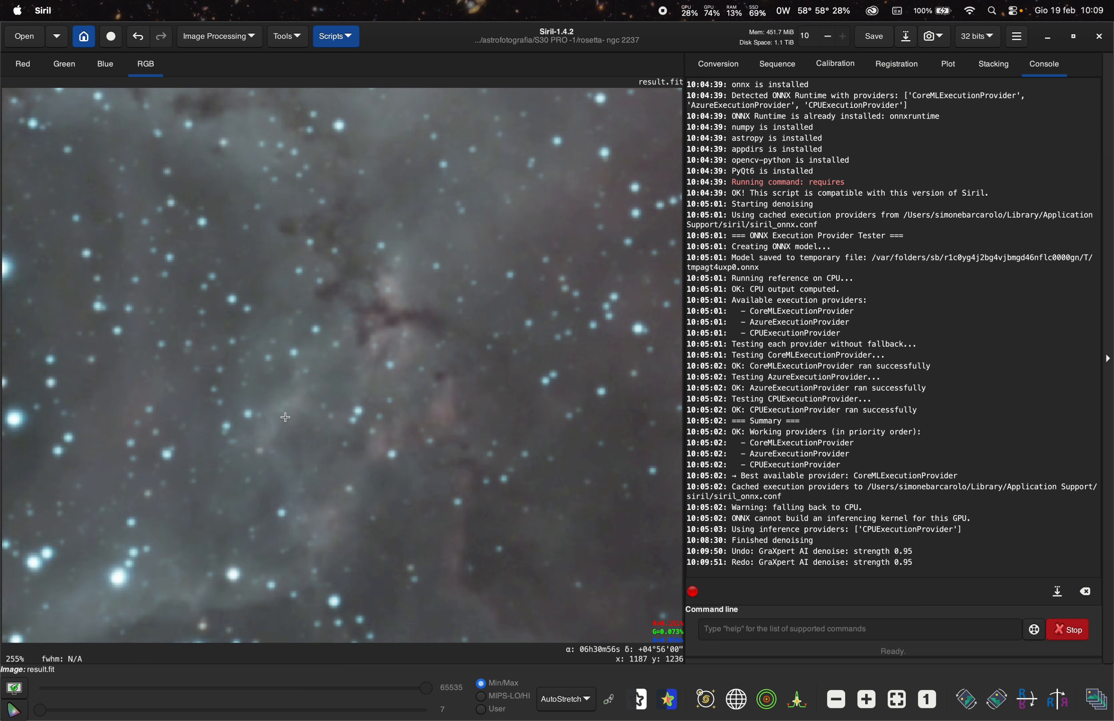
{"action": "scroll", "coordinate": [285, 416], "scroll_direction": "up", "scroll_amount": 1}
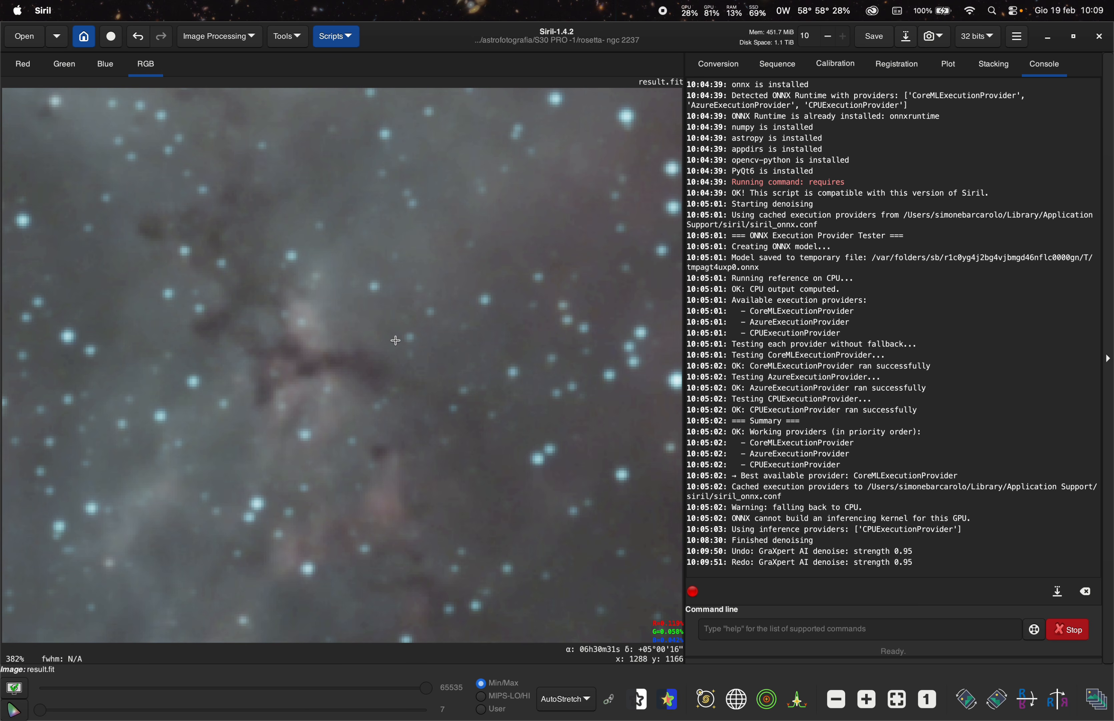
{"action": "left_click", "coordinate": [140, 40]}
{"action": "left_click", "coordinate": [161, 37]}
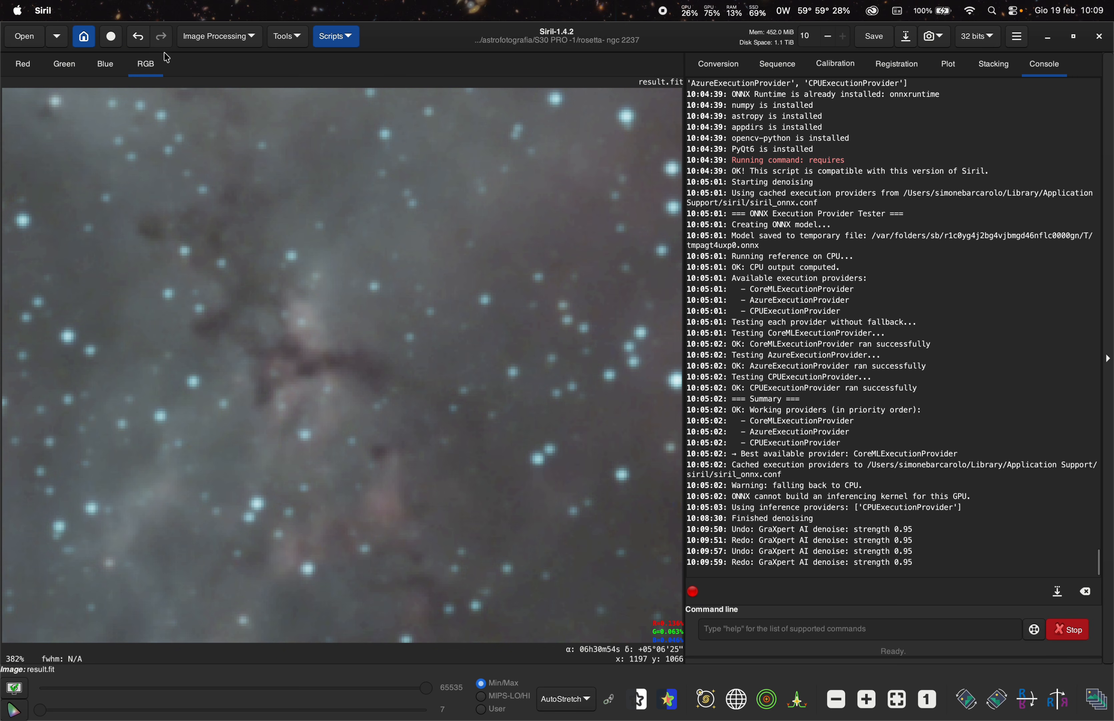
- Run the GraXpert-AI script's Background Extraction on the whole image with smoothing set to 0.75
{"action": "scroll", "coordinate": [342, 310], "scroll_direction": "up", "scroll_amount": 1}
{"action": "scroll", "coordinate": [343, 310], "scroll_direction": "down", "scroll_amount": 5}
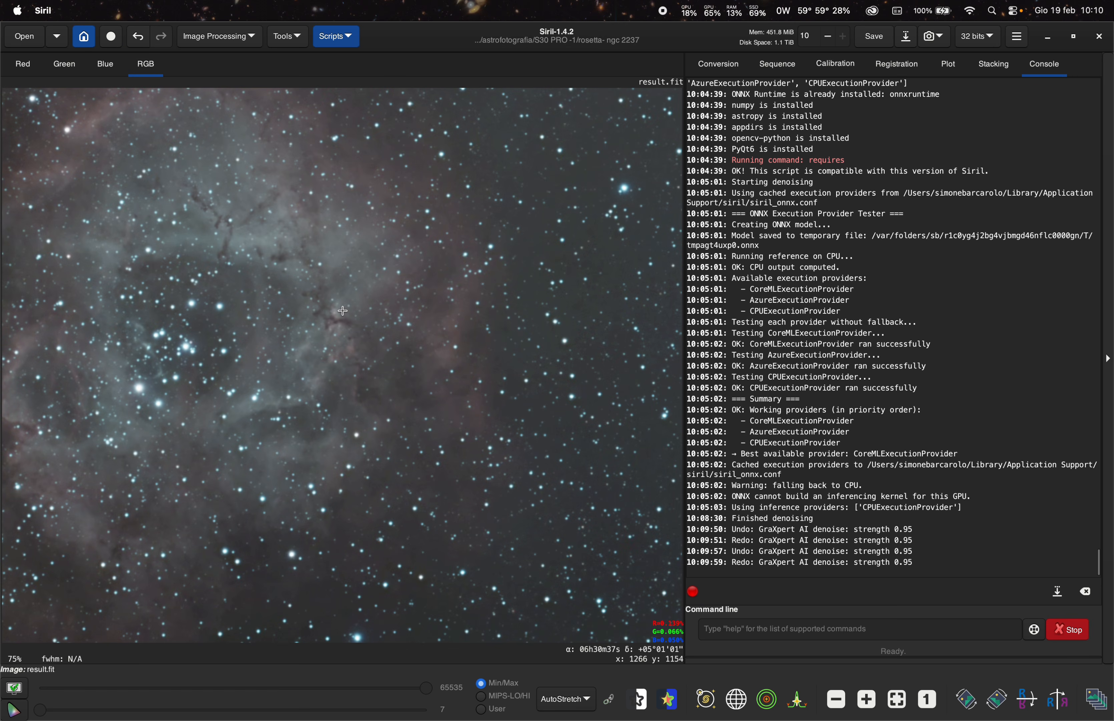
{"action": "scroll", "coordinate": [342, 311], "scroll_direction": "down", "scroll_amount": 3}
{"action": "scroll", "coordinate": [332, 312], "scroll_direction": "up", "scroll_amount": 2}
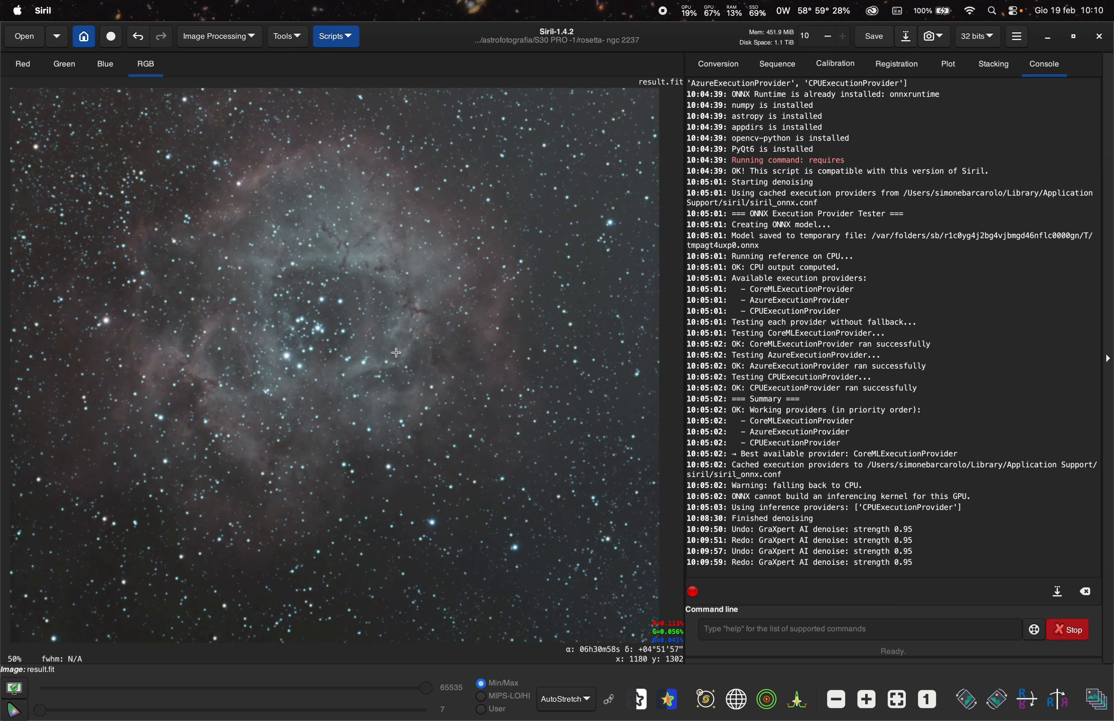
{"action": "scroll", "coordinate": [329, 313], "scroll_direction": "down", "scroll_amount": 2}
{"action": "scroll", "coordinate": [330, 313], "scroll_direction": "up", "scroll_amount": 2}
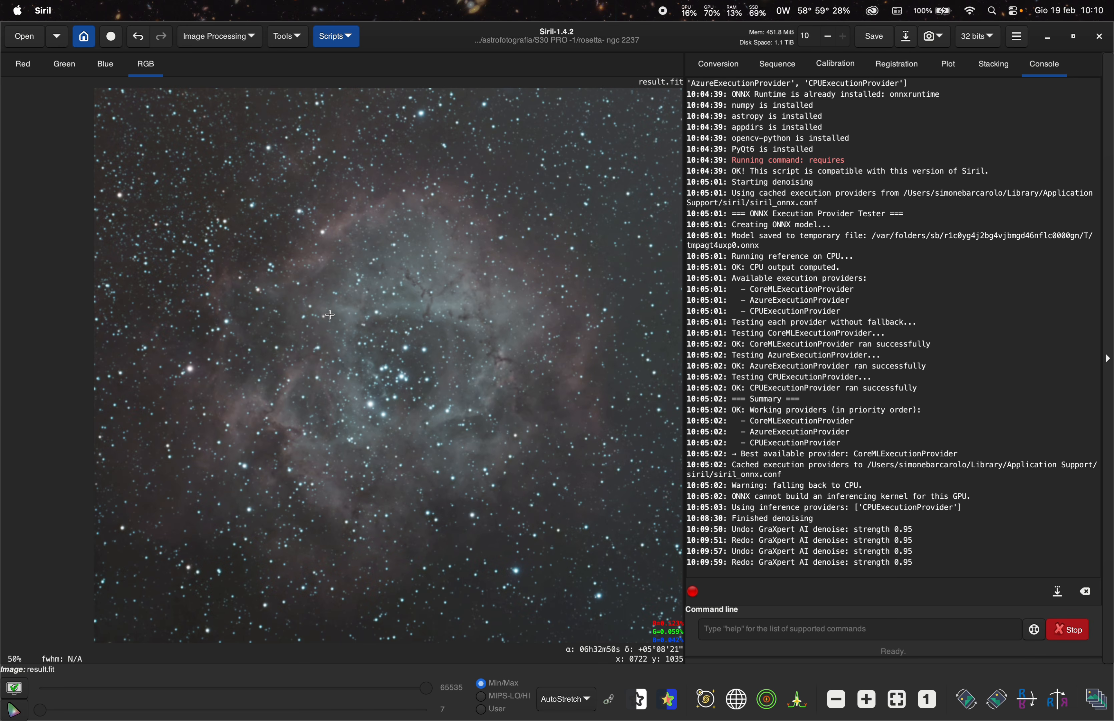
{"action": "left_click", "coordinate": [340, 41]}
{"action": "mouse_move", "coordinate": [380, 86]}
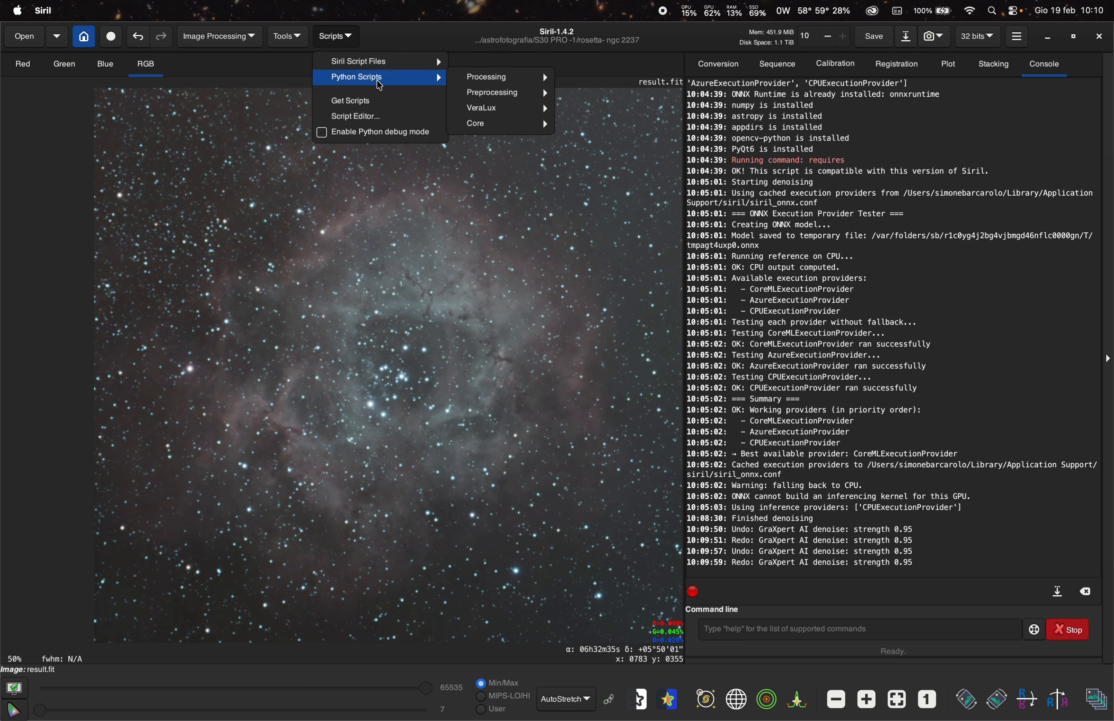
{"action": "mouse_move", "coordinate": [478, 80]}
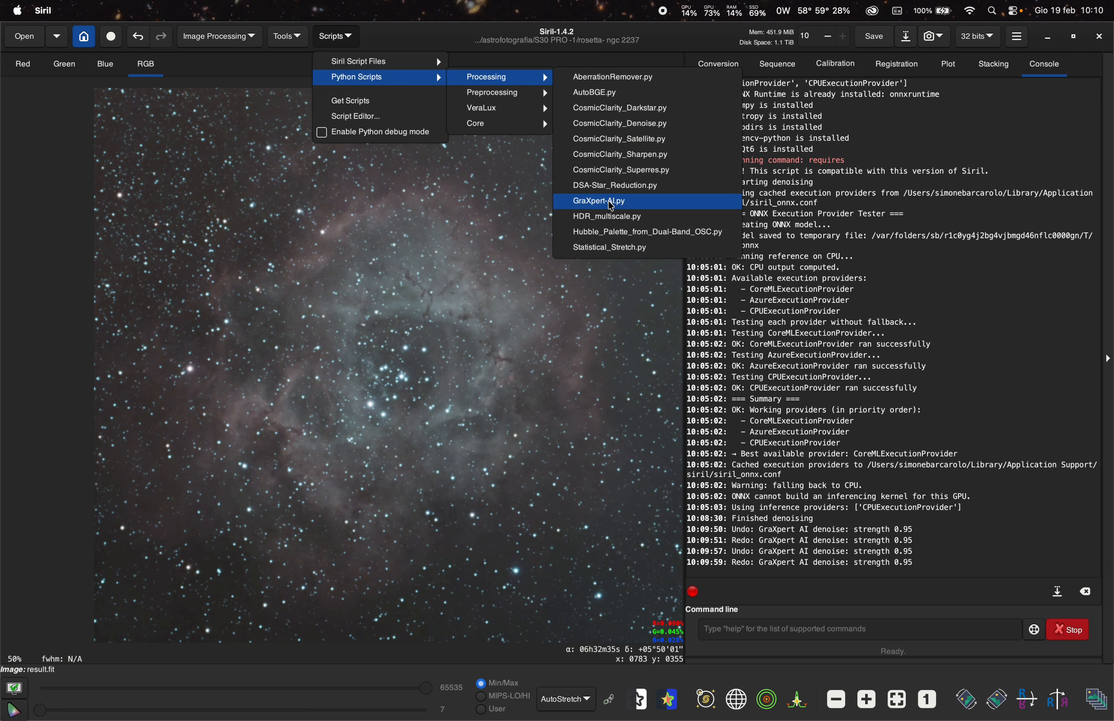
{"action": "left_click", "coordinate": [610, 202]}
{"action": "left_click", "coordinate": [607, 287]}
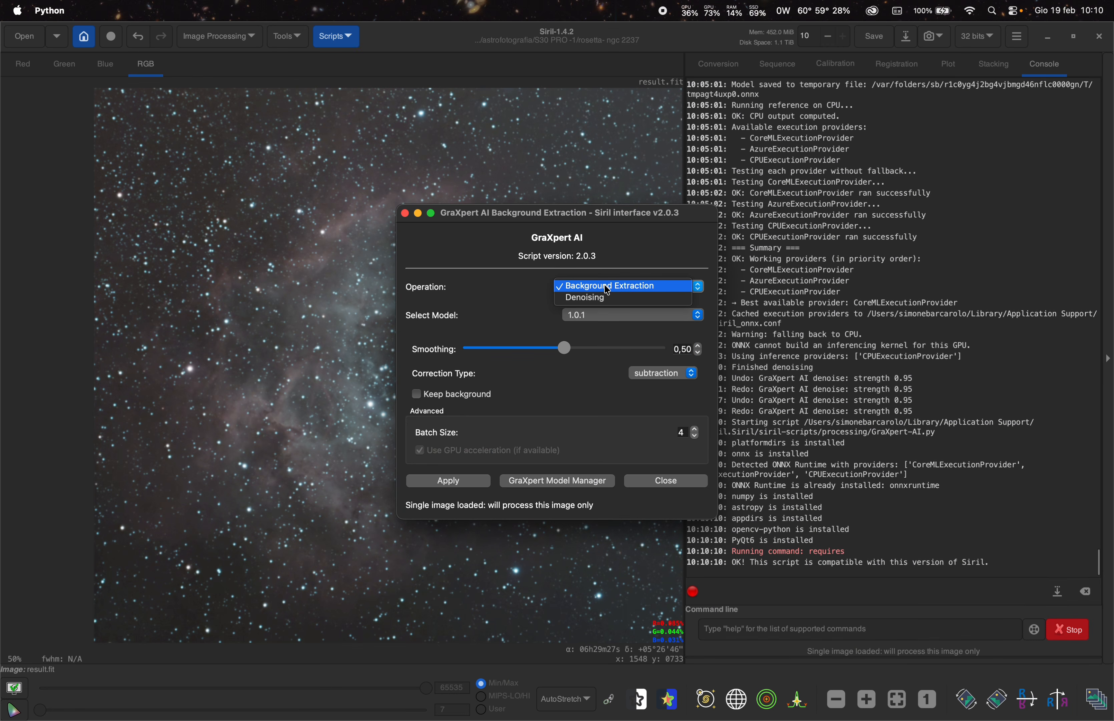
{"action": "left_click", "coordinate": [620, 288]}
{"action": "left_click", "coordinate": [616, 290]}
{"action": "left_click", "coordinate": [616, 299]}
{"action": "left_click", "coordinate": [625, 287]}
{"action": "left_click", "coordinate": [625, 277]}
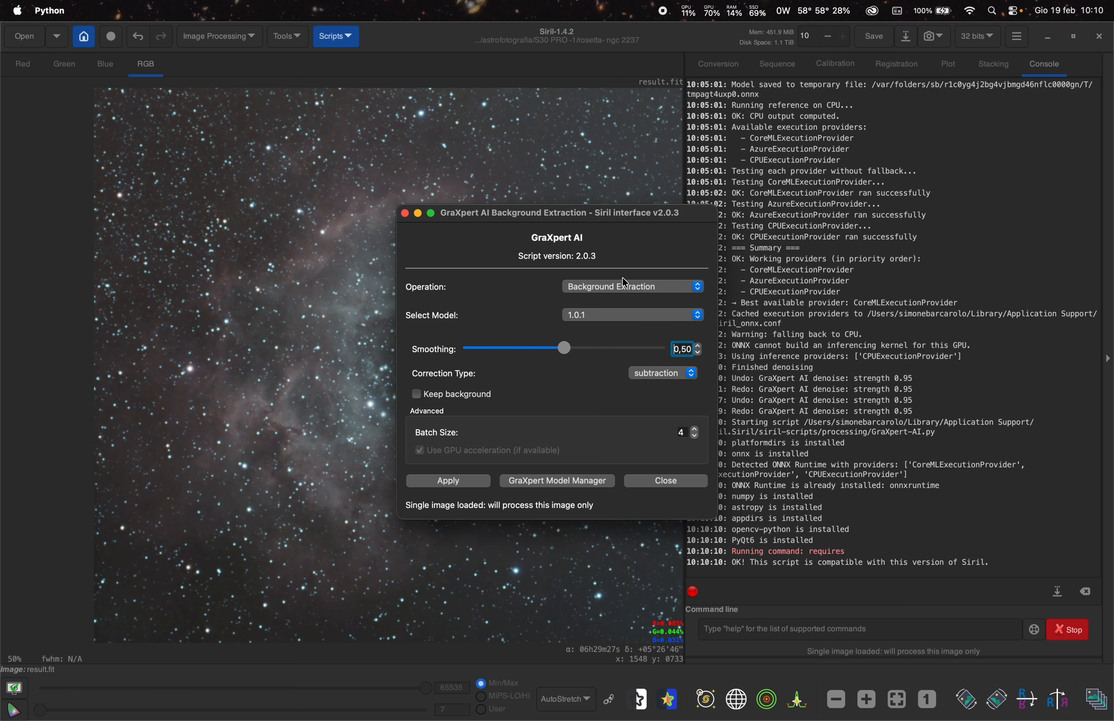
{"action": "left_click_drag", "start_coordinate": [573, 349], "coordinate": [611, 350]}
{"action": "left_click", "coordinate": [453, 483]}
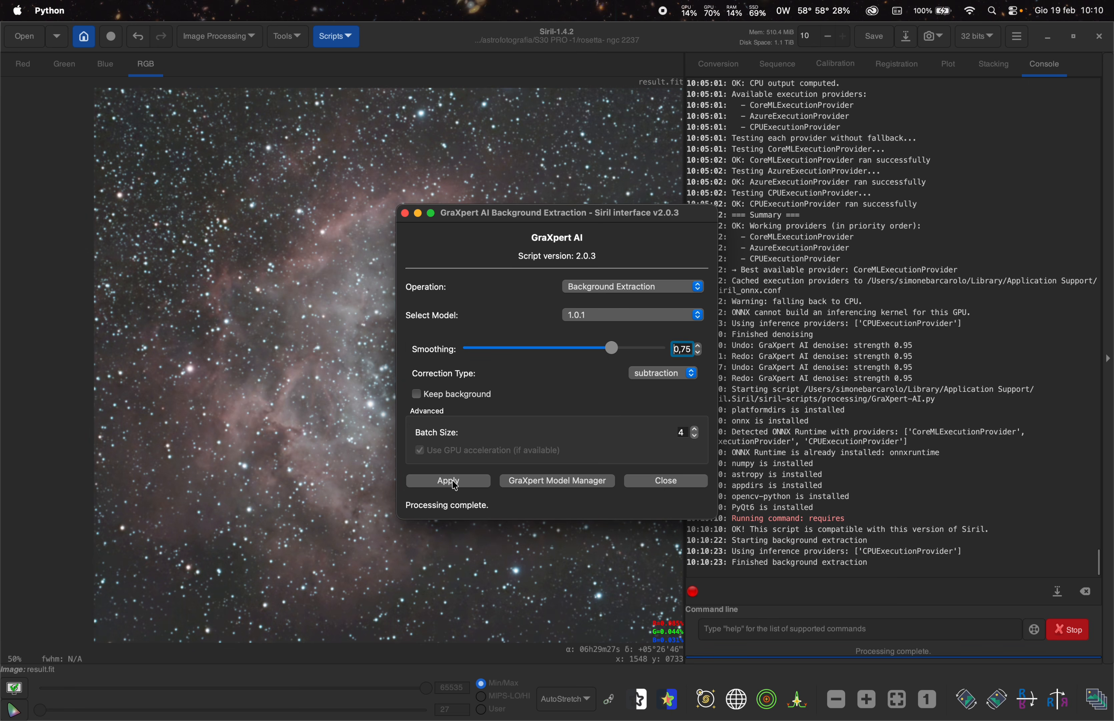
- Close the script dialog and undo then redo the background extraction to compare the result
{"action": "left_click", "coordinate": [654, 484]}
{"action": "scroll", "coordinate": [420, 432], "scroll_direction": "down", "scroll_amount": 3}
{"action": "scroll", "coordinate": [416, 431], "scroll_direction": "up", "scroll_amount": 2}
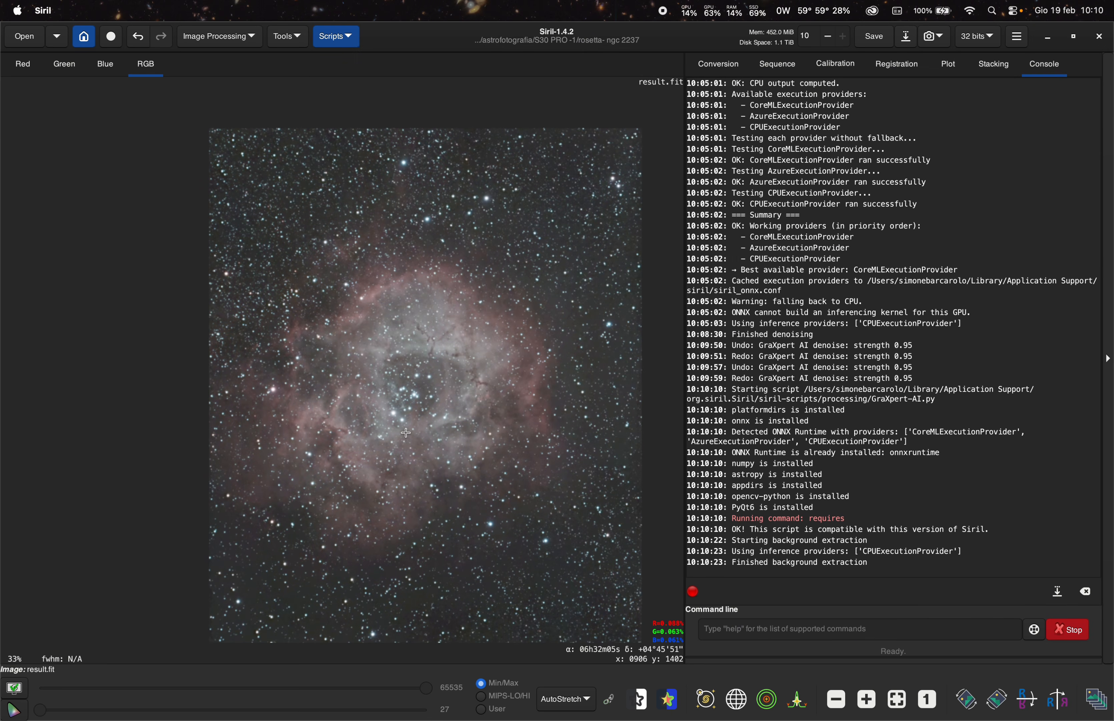
{"action": "left_click", "coordinate": [138, 37]}
{"action": "left_click", "coordinate": [162, 38]}
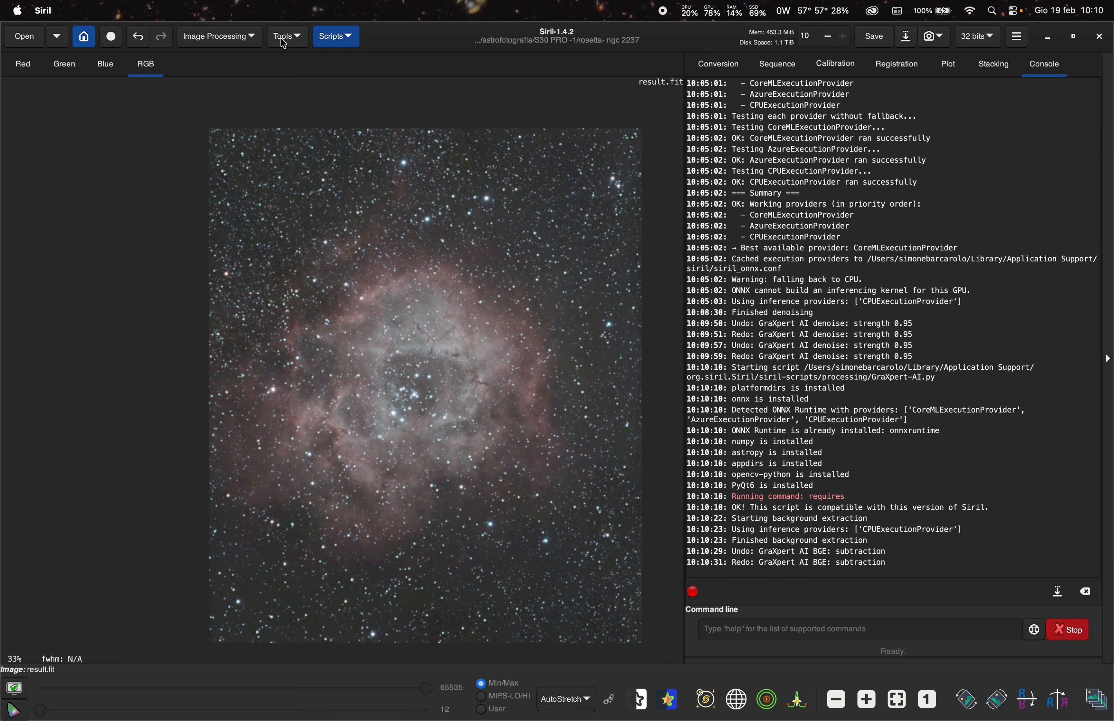
- Open Color Calibration and neutralize the background using a selection of about 297 × 235 px in the top-left sky
{"action": "left_click", "coordinate": [226, 43]}
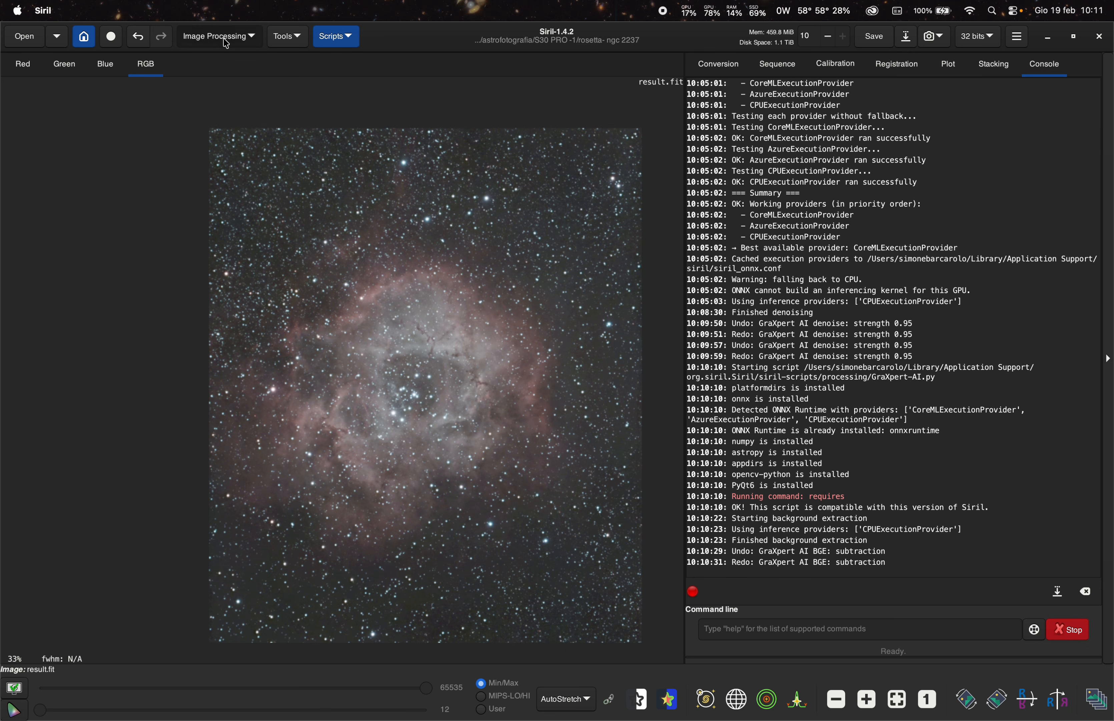
{"action": "left_click", "coordinate": [221, 96]}
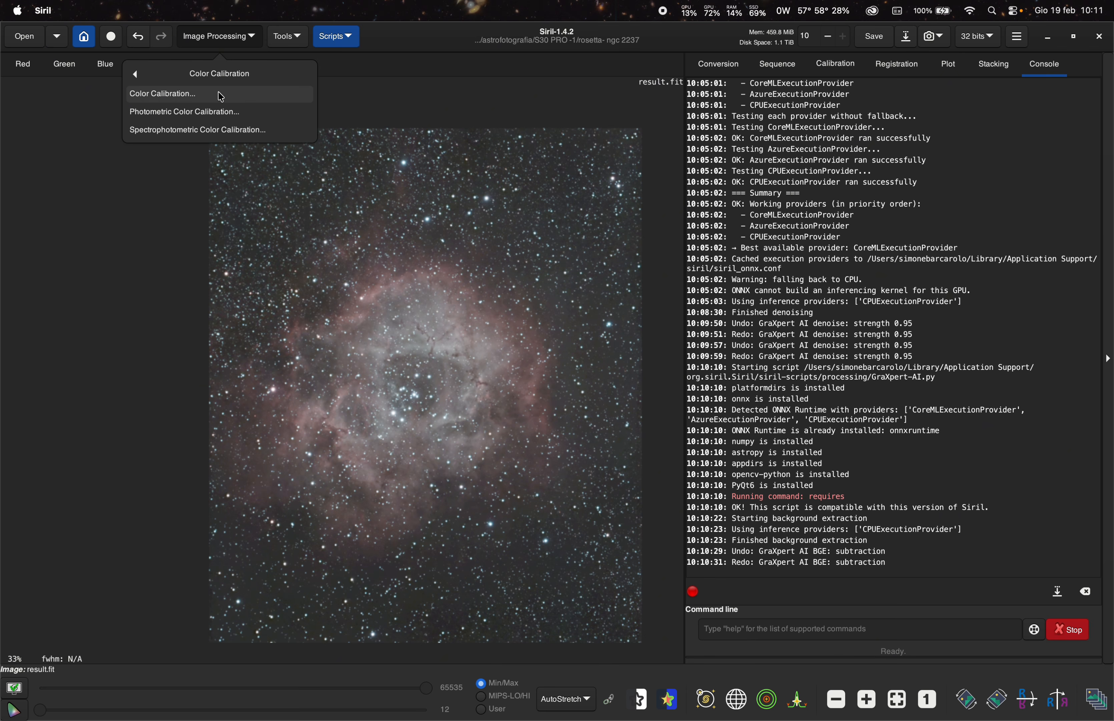
{"action": "left_click", "coordinate": [225, 96]}
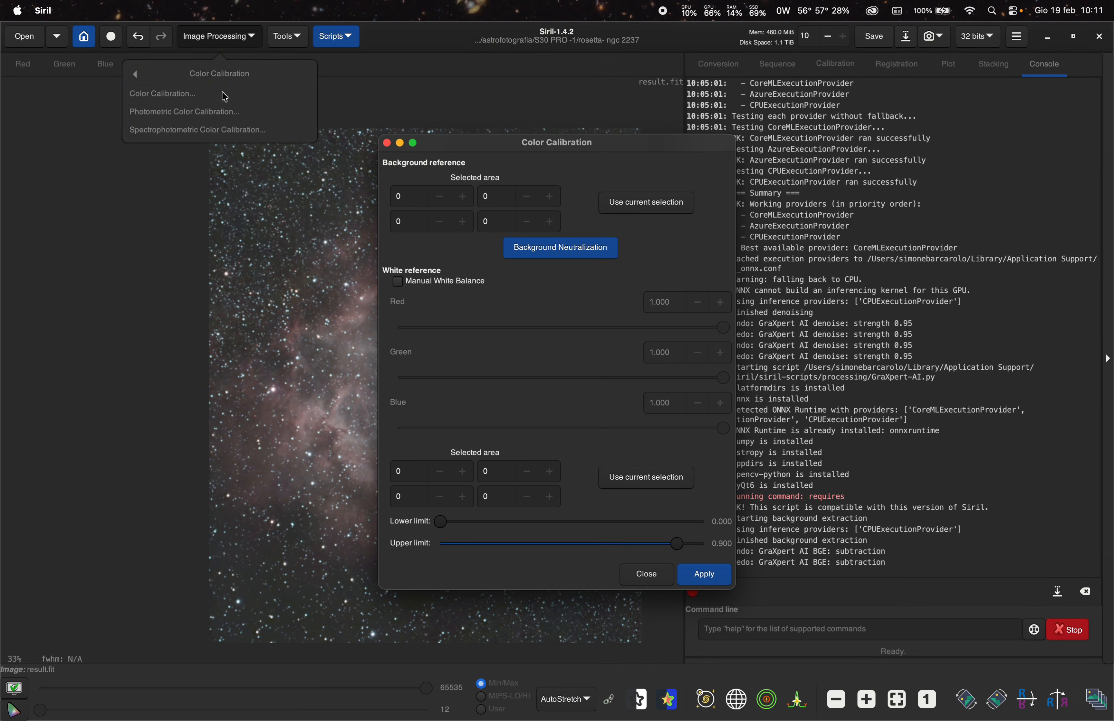
{"action": "left_click_drag", "start_coordinate": [464, 151], "coordinate": [775, 162]}
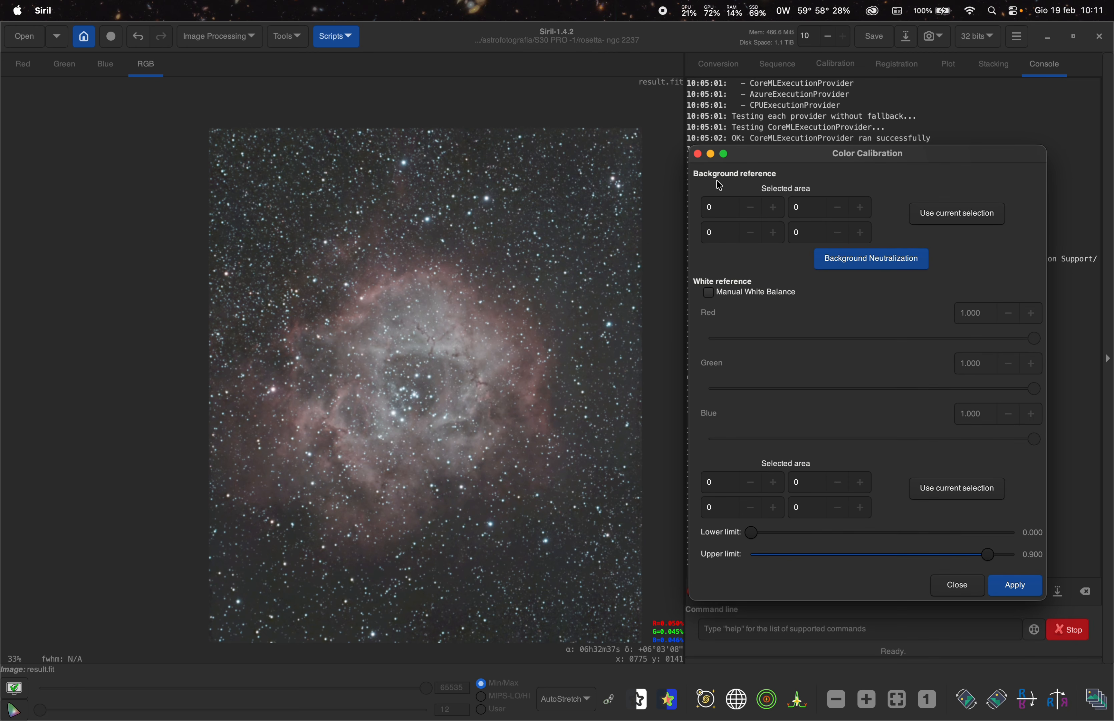
{"action": "left_click_drag", "start_coordinate": [228, 147], "coordinate": [294, 199]}
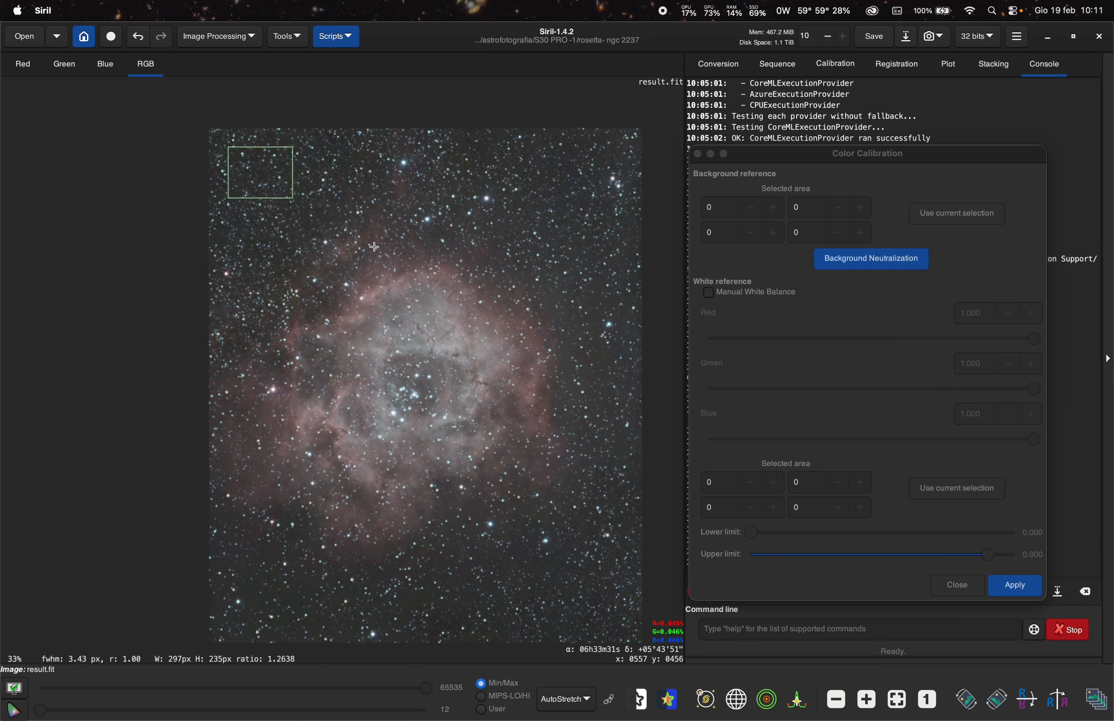
{"action": "left_click", "coordinate": [935, 218]}
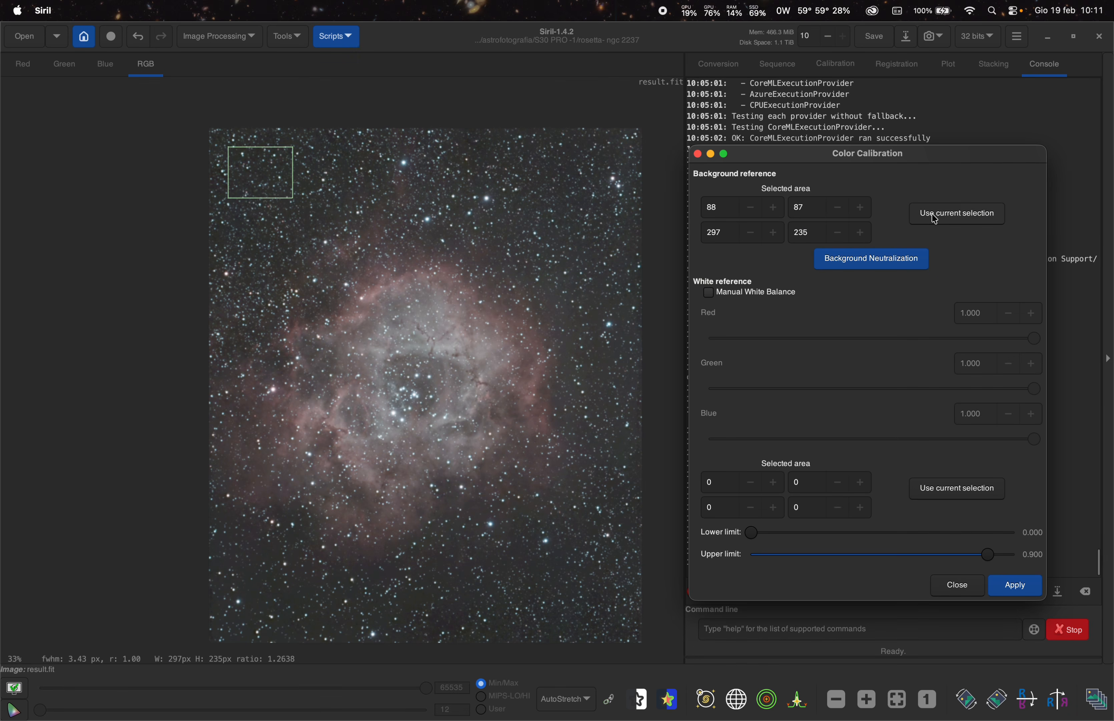
{"action": "left_click", "coordinate": [868, 262]}
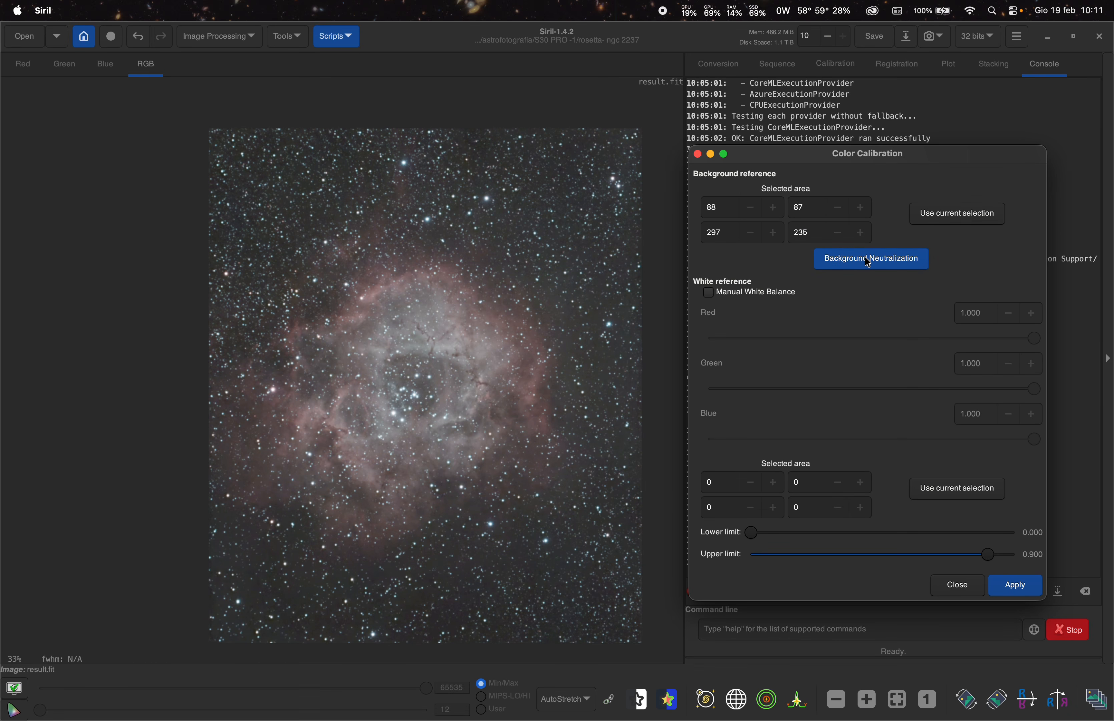
- Use a selection of about 1698 × 1433 px around the nebula as white reference, apply the calibration and close
{"action": "left_click_drag", "start_coordinate": [857, 165], "coordinate": [829, 138]}
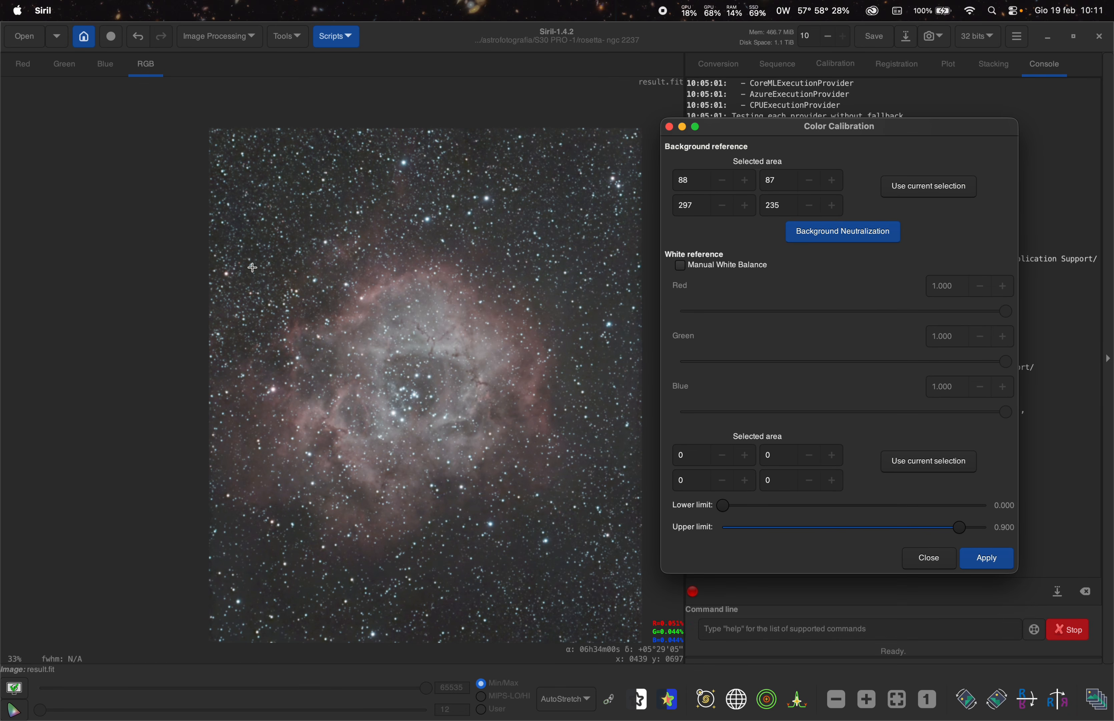
{"action": "left_click_drag", "start_coordinate": [226, 245], "coordinate": [595, 557]}
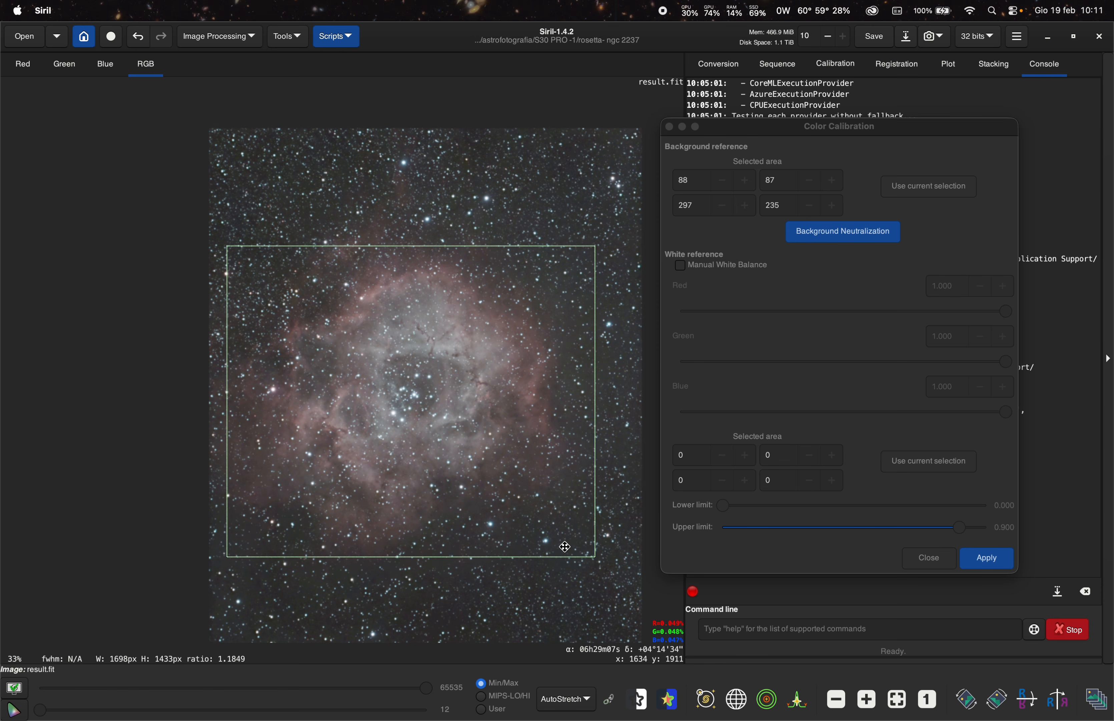
{"action": "left_click", "coordinate": [910, 461]}
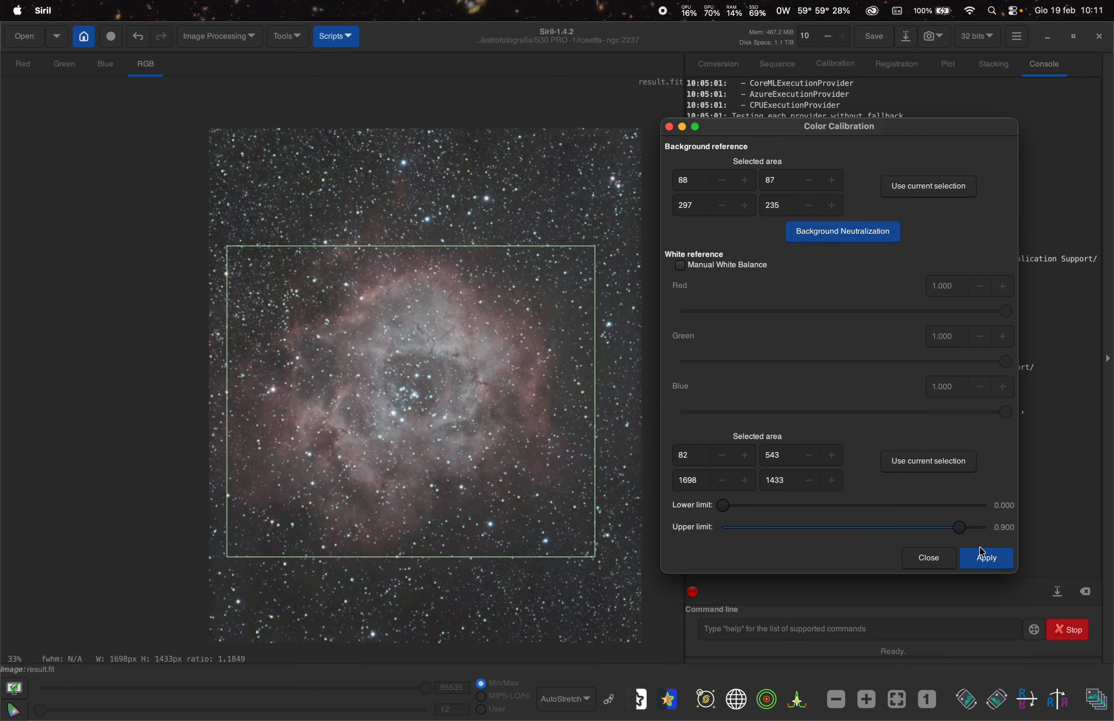
{"action": "left_click", "coordinate": [987, 558]}
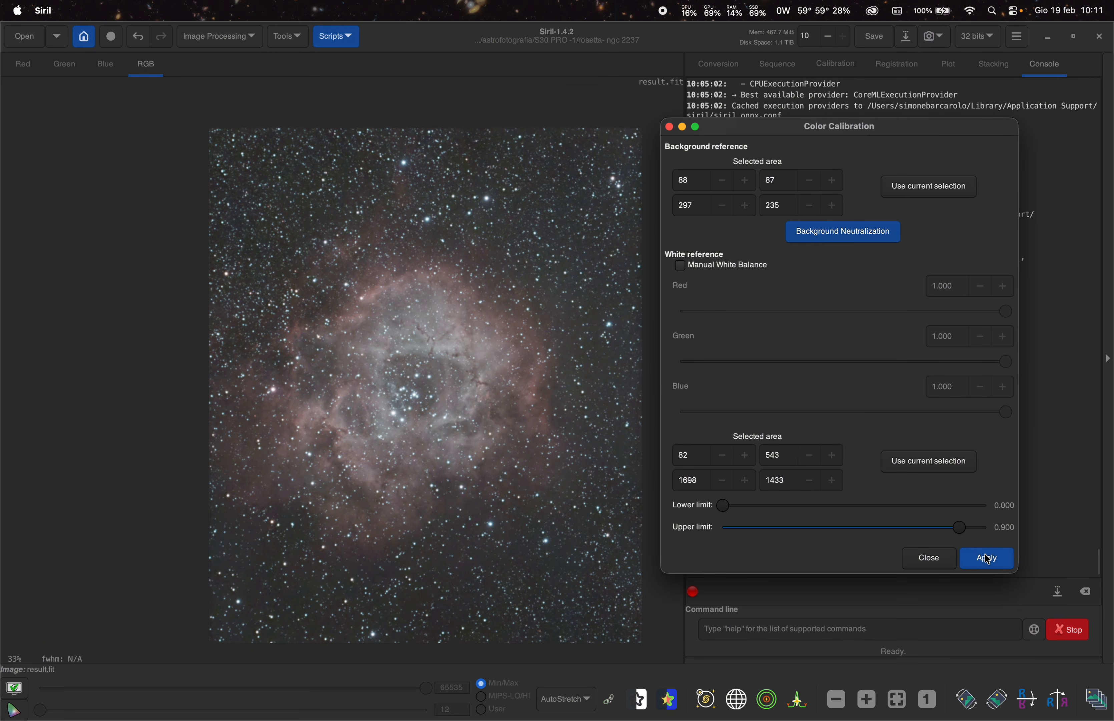
{"action": "left_click", "coordinate": [928, 558]}
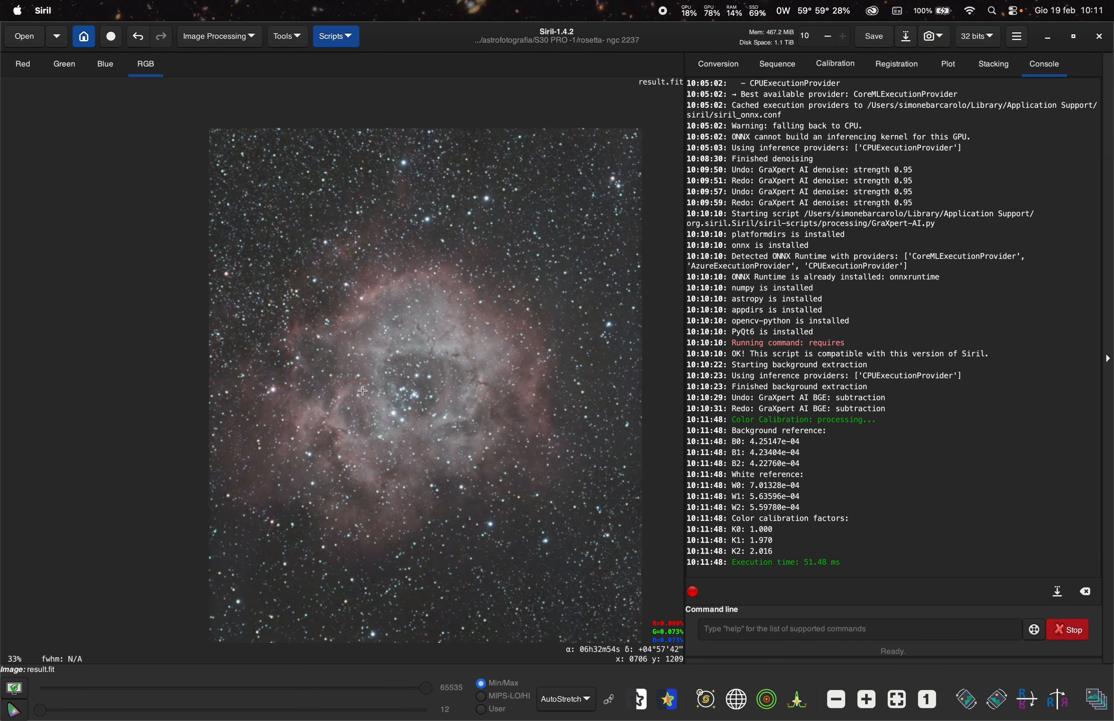
- Save the image as result_base_denoised_correct.fit in 32-bit floating point despite the non-linear viewer mode
{"action": "scroll", "coordinate": [363, 390], "scroll_direction": "up", "scroll_amount": 3}
{"action": "scroll", "coordinate": [384, 404], "scroll_direction": "down", "scroll_amount": 1}
{"action": "scroll", "coordinate": [384, 404], "scroll_direction": "up", "scroll_amount": 1}
{"action": "scroll", "coordinate": [405, 377], "scroll_direction": "down", "scroll_amount": 1}
{"action": "scroll", "coordinate": [406, 411], "scroll_direction": "up", "scroll_amount": 1}
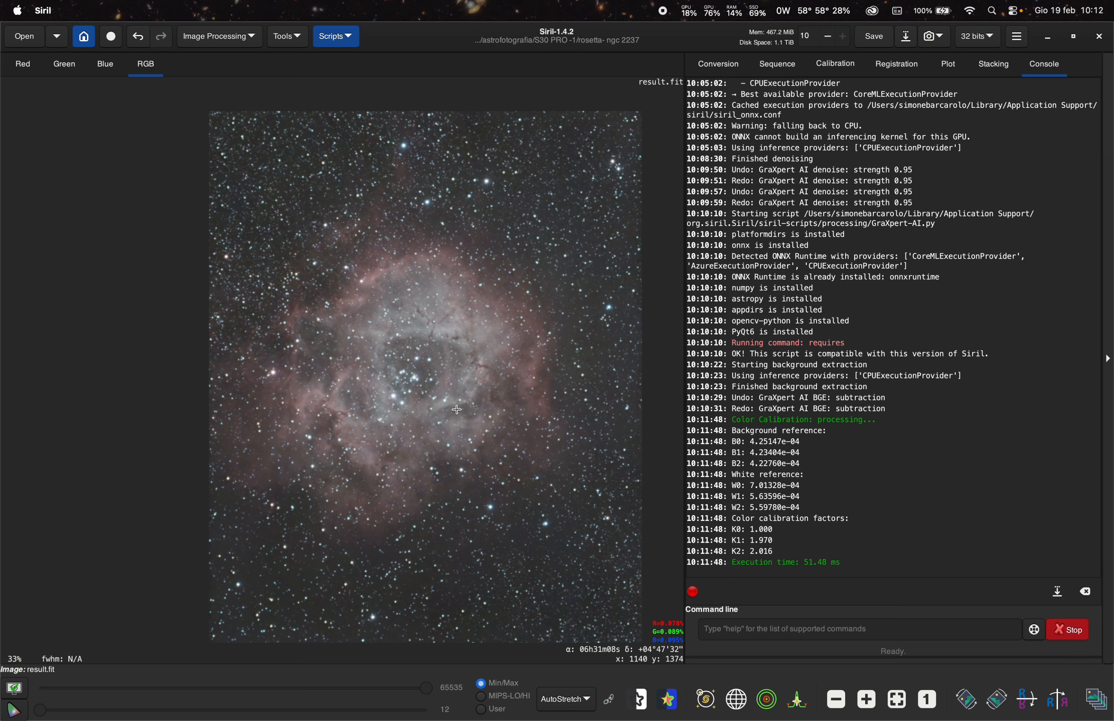
{"action": "left_click", "coordinate": [906, 35]}
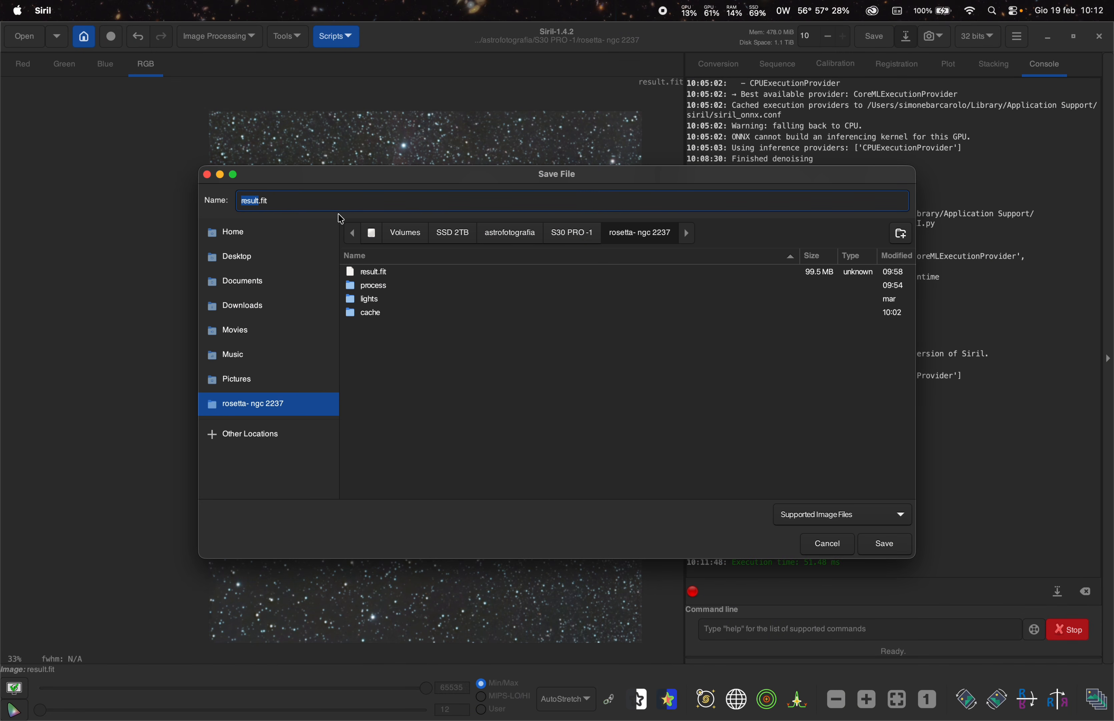
{"action": "type", "text": "result_base_denoised_correct"}
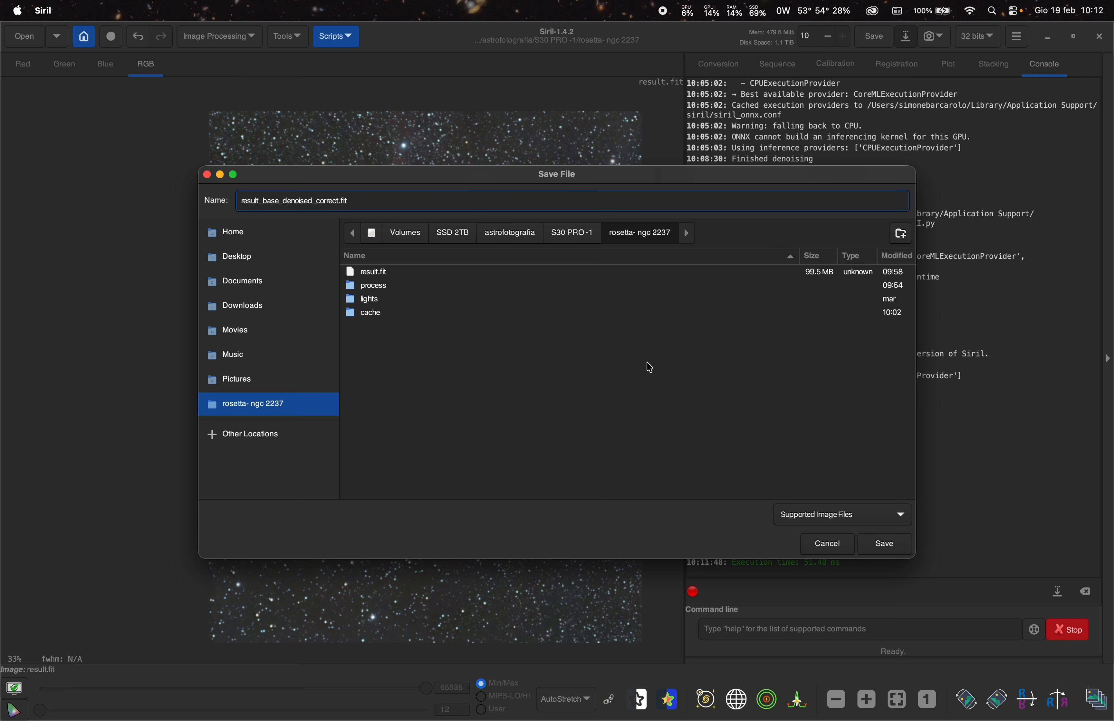
{"action": "left_click", "coordinate": [882, 546]}
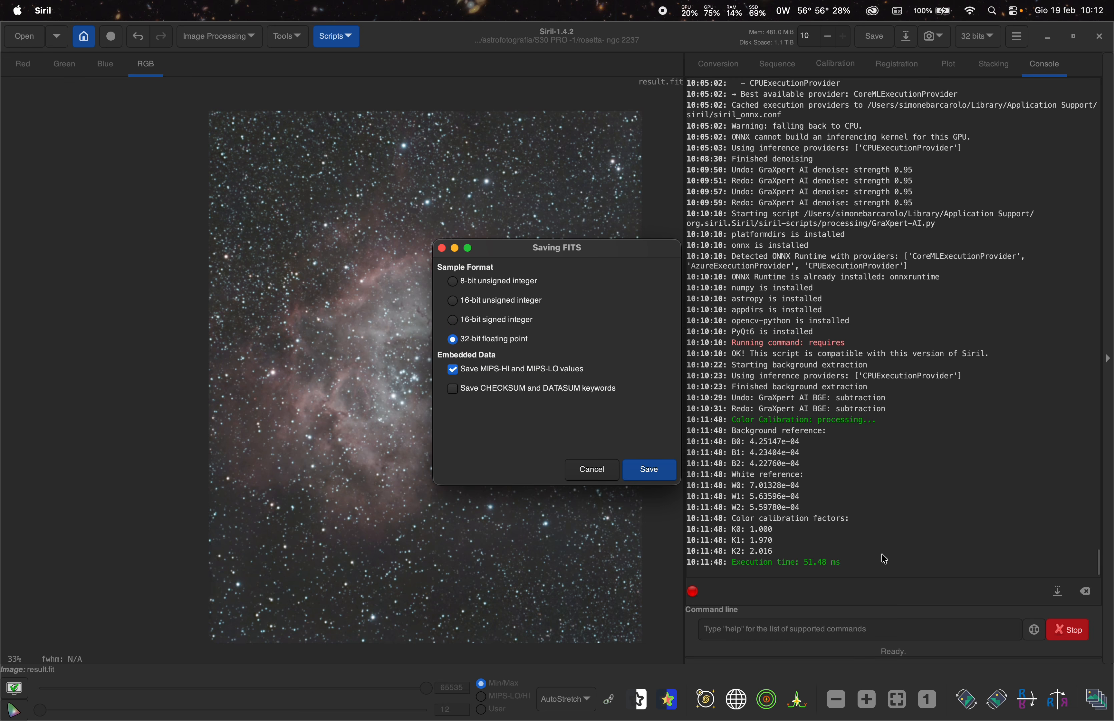
{"action": "left_click", "coordinate": [654, 472]}
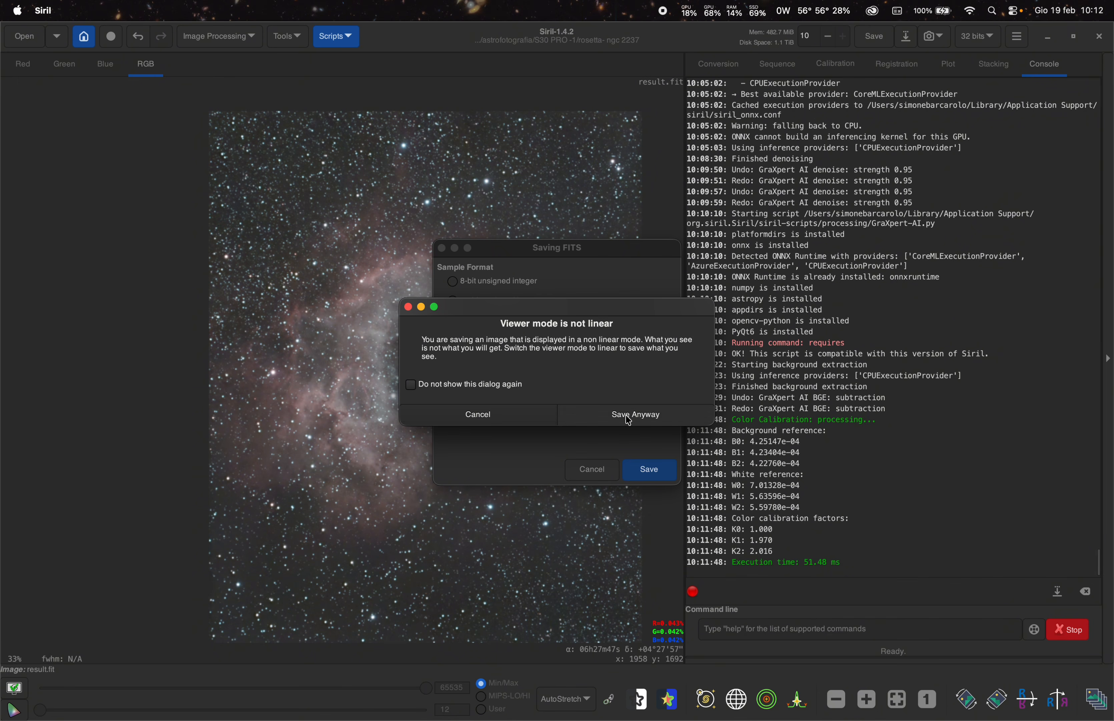
{"action": "left_click", "coordinate": [636, 415]}
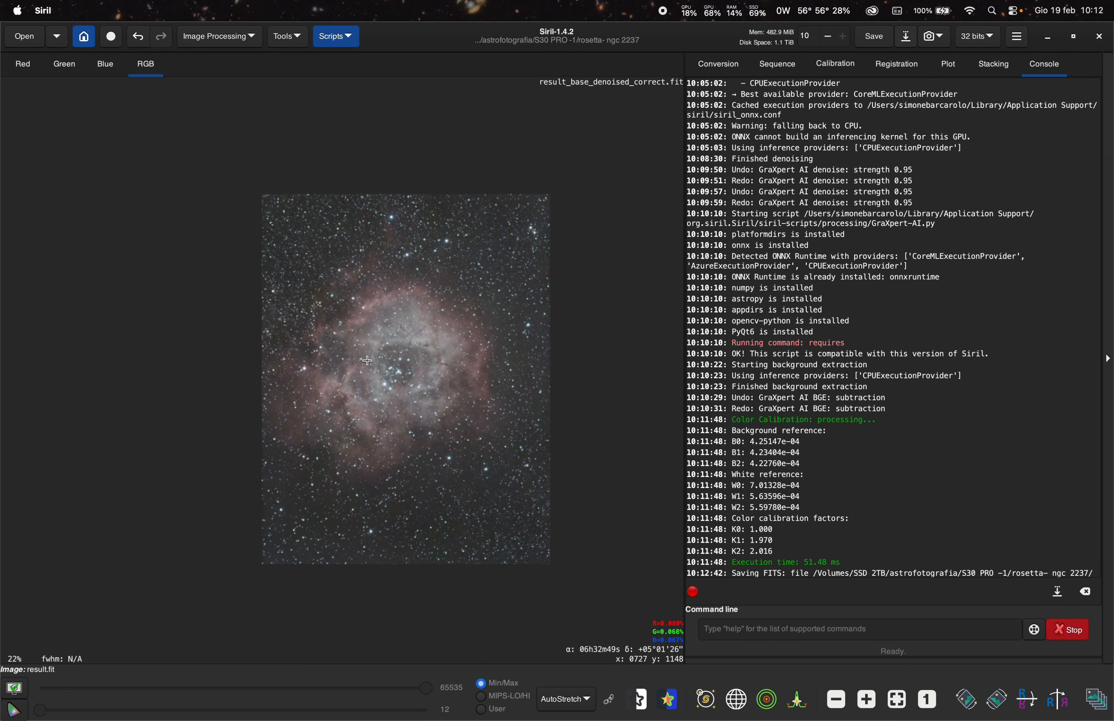
- Run CosmicClarity_Sharpen.py in Both mode with stellar and non-stellar amounts 0.45 and non-stellar strength 2
{"action": "left_click", "coordinate": [336, 36]}
{"action": "mouse_move", "coordinate": [356, 77]}
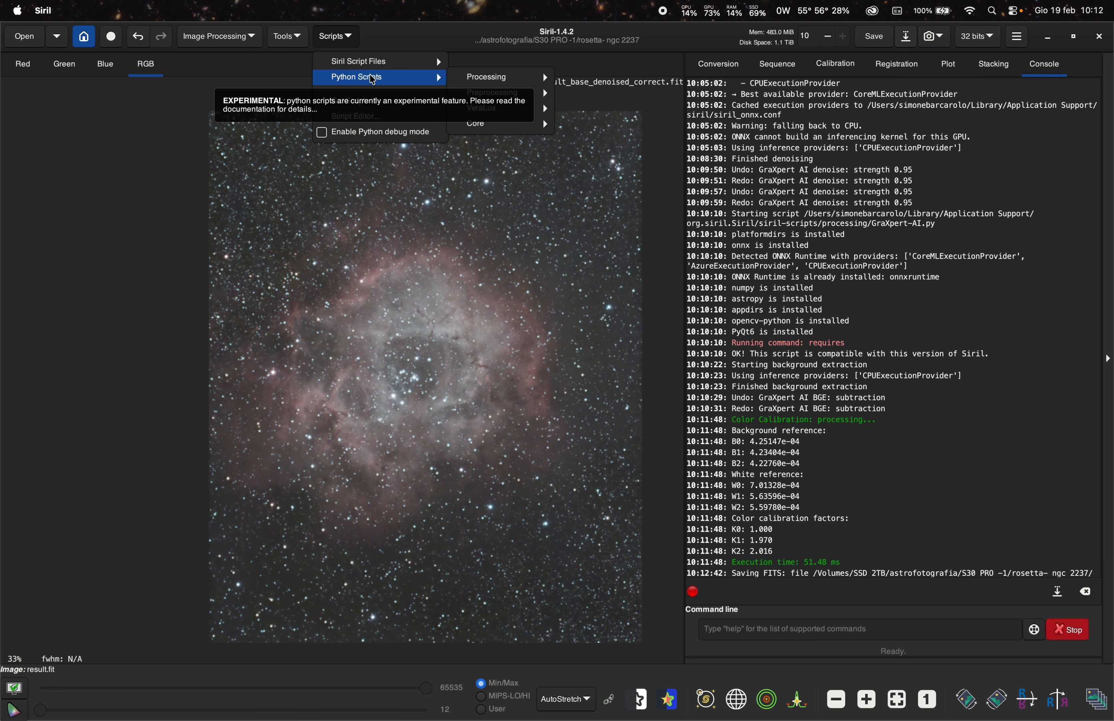
{"action": "mouse_move", "coordinate": [514, 80]}
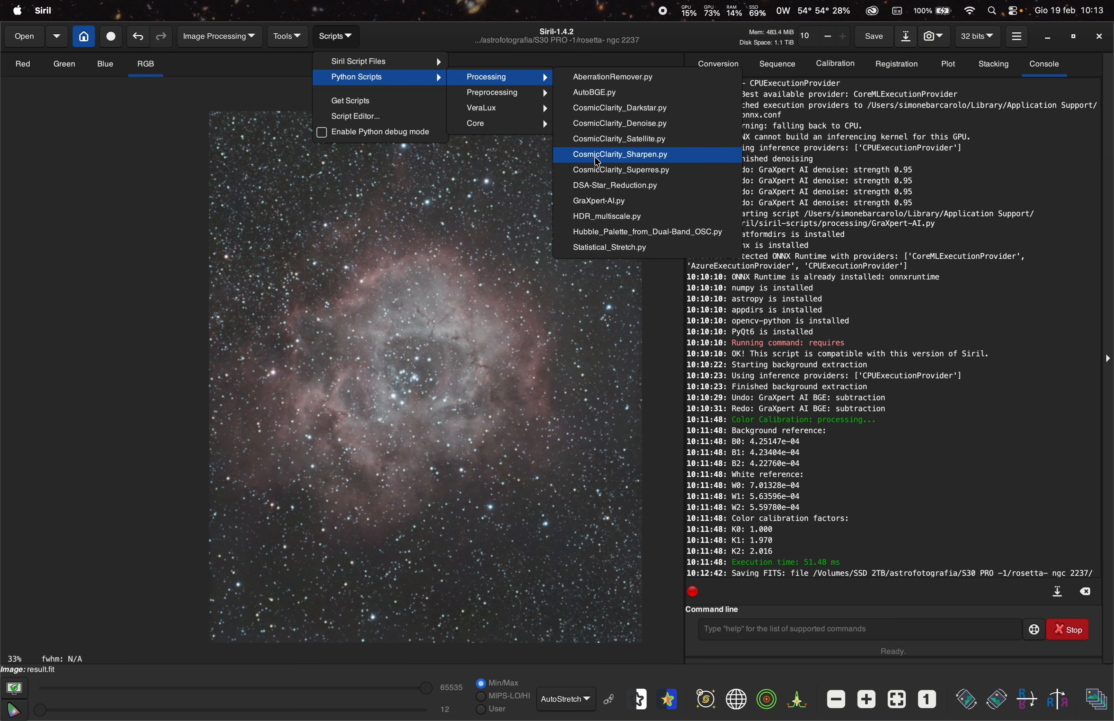
{"action": "left_click", "coordinate": [648, 161]}
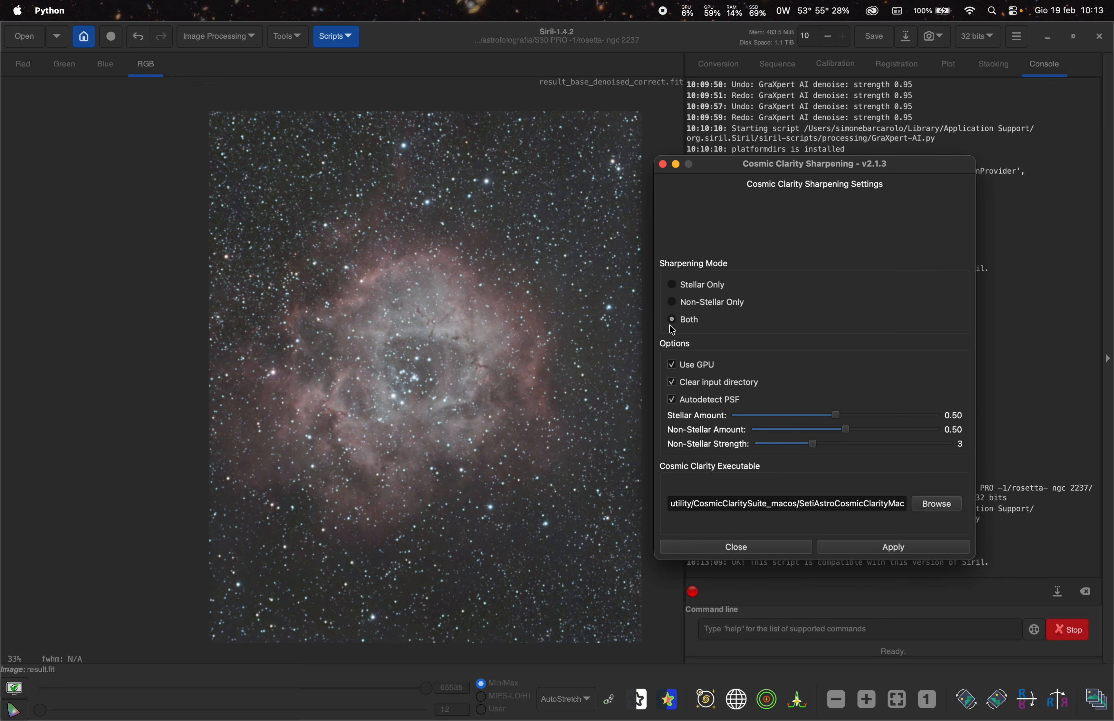
{"action": "left_click_drag", "start_coordinate": [843, 428], "coordinate": [840, 435]}
{"action": "left_click_drag", "start_coordinate": [838, 421], "coordinate": [834, 423]}
{"action": "left_click_drag", "start_coordinate": [802, 444], "coordinate": [788, 445]}
{"action": "left_click", "coordinate": [915, 550]}
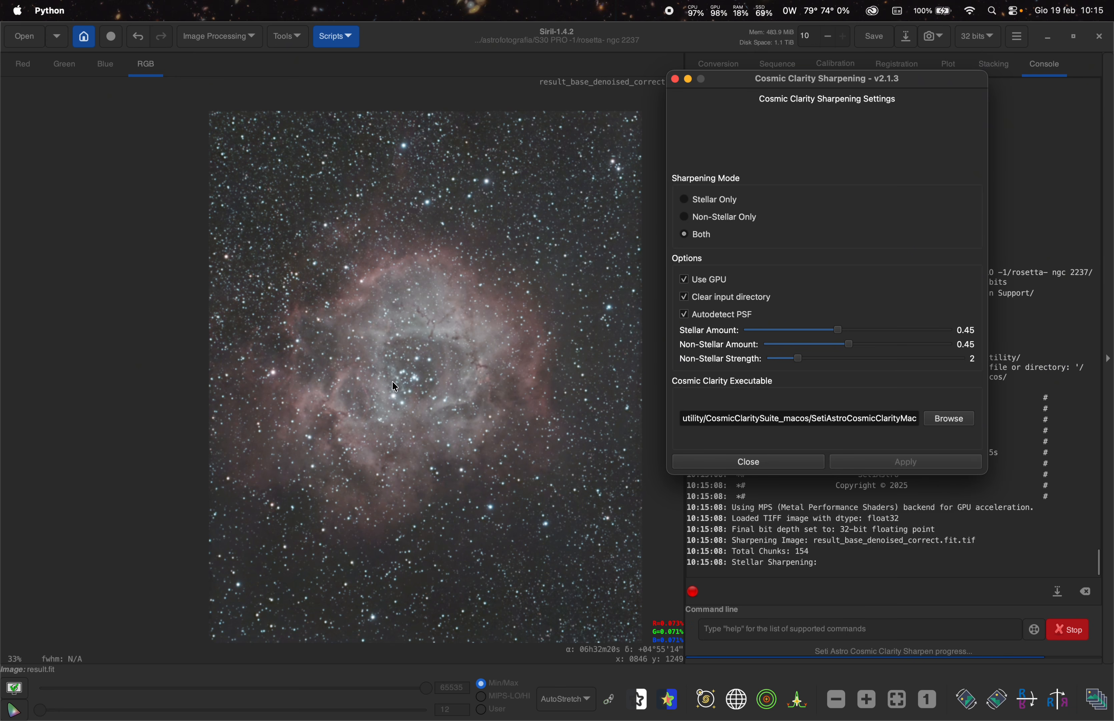
- Close the Cosmic Clarity Sharpening dialog and zoom into the nebula core to inspect the sharpened detail
{"action": "scroll", "coordinate": [392, 382], "scroll_direction": "up", "scroll_amount": 1}
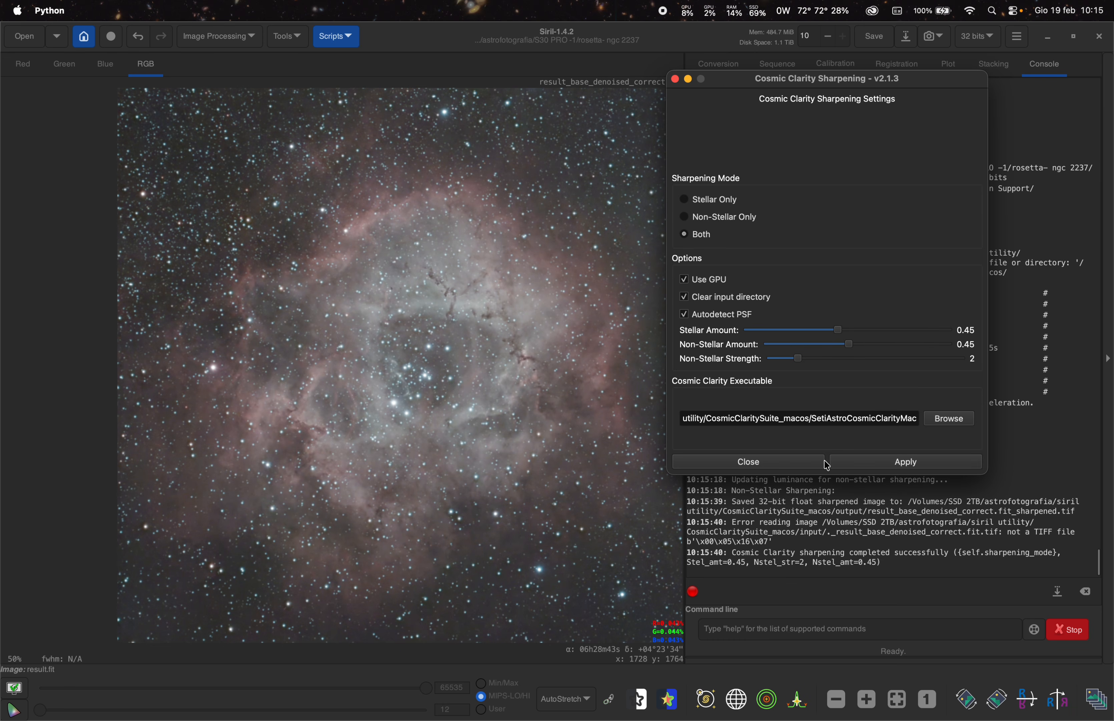
{"action": "left_click", "coordinate": [778, 461]}
{"action": "scroll", "coordinate": [471, 311], "scroll_direction": "up", "scroll_amount": 2}
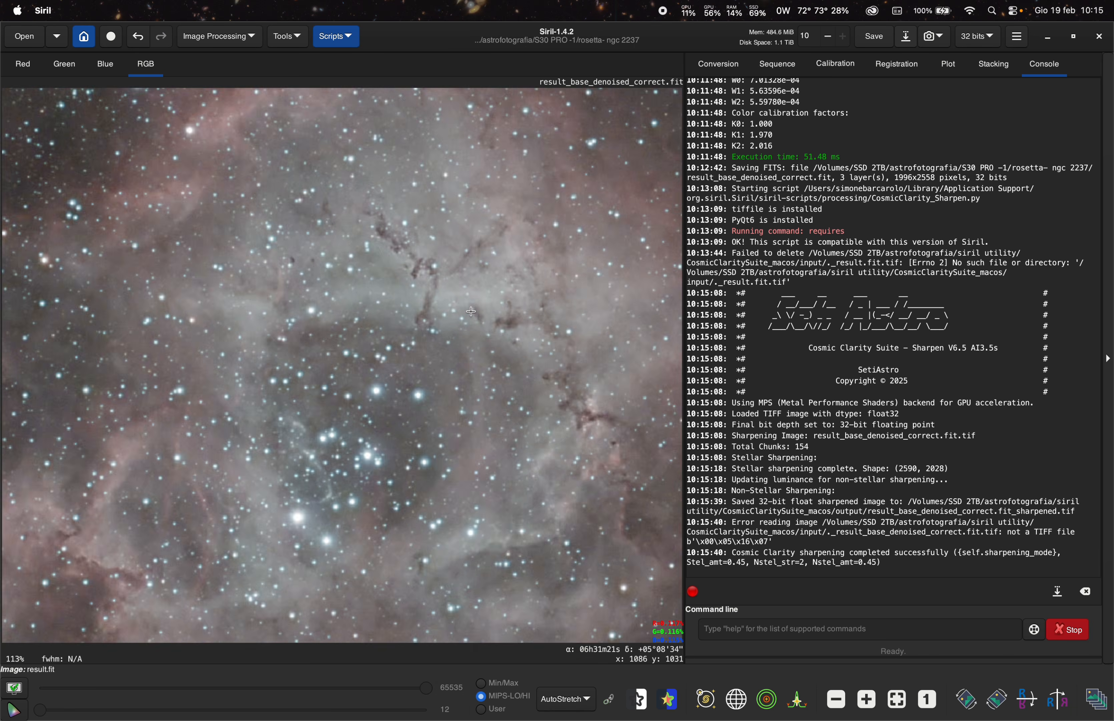
{"action": "scroll", "coordinate": [471, 311], "scroll_direction": "up", "scroll_amount": 1}
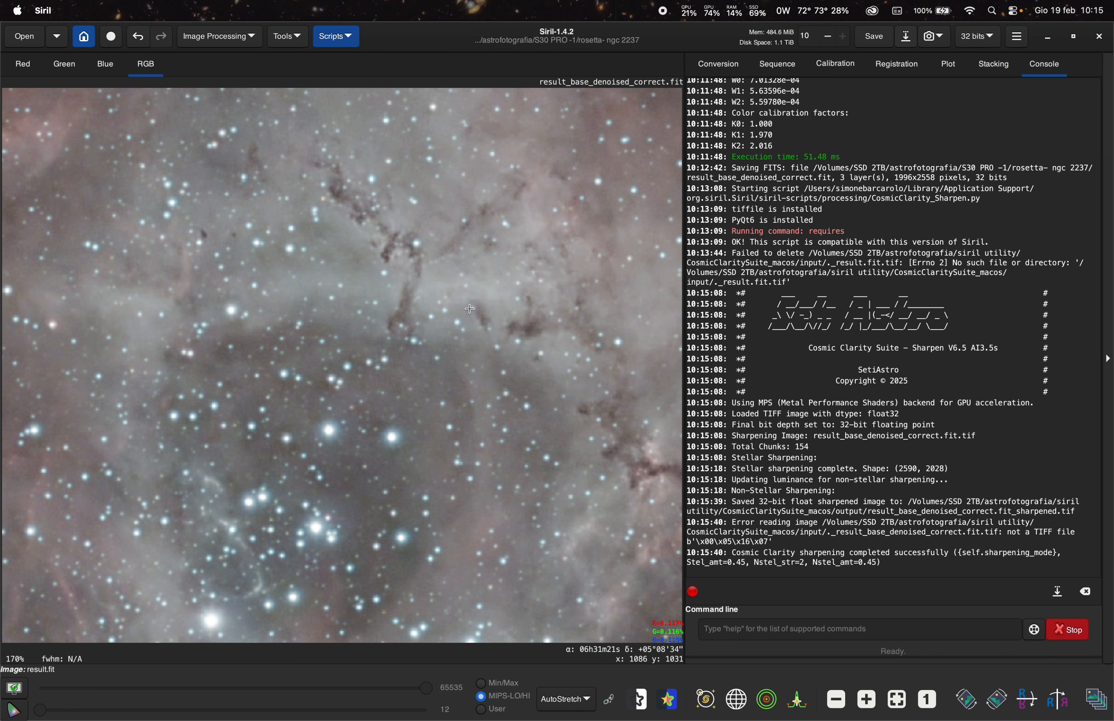
- Compare the image before and after sharpening by toggling undo and redo at several zoom levels
{"action": "left_click", "coordinate": [138, 41]}
{"action": "left_click", "coordinate": [162, 42]}
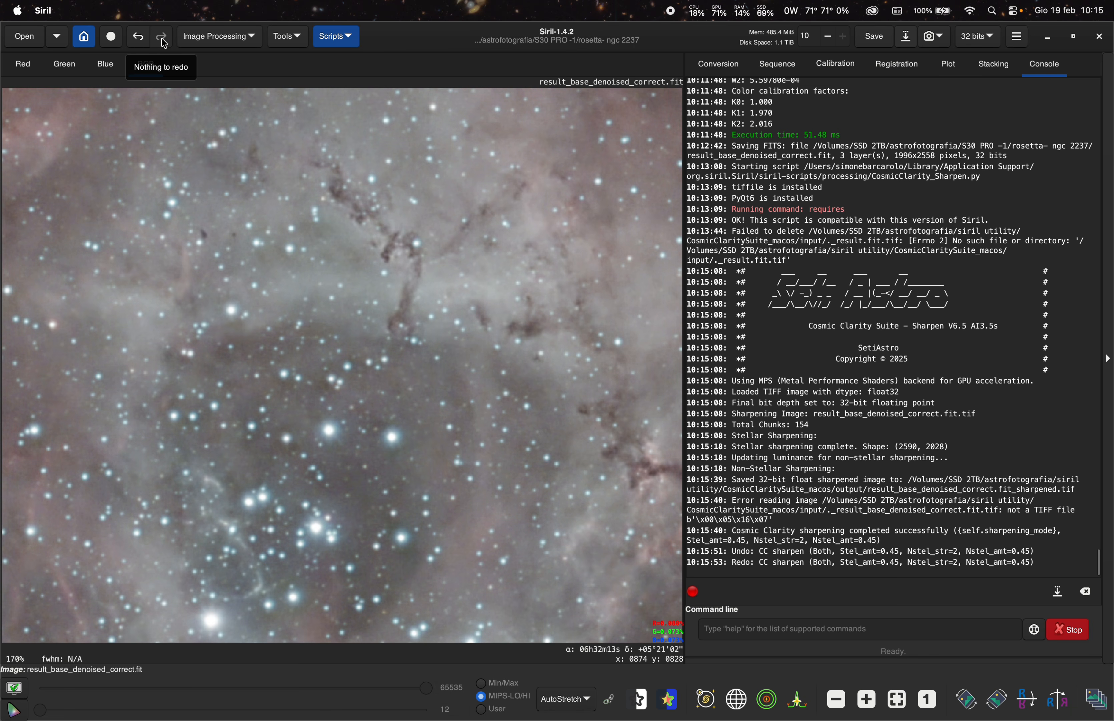
{"action": "left_click", "coordinate": [138, 41]}
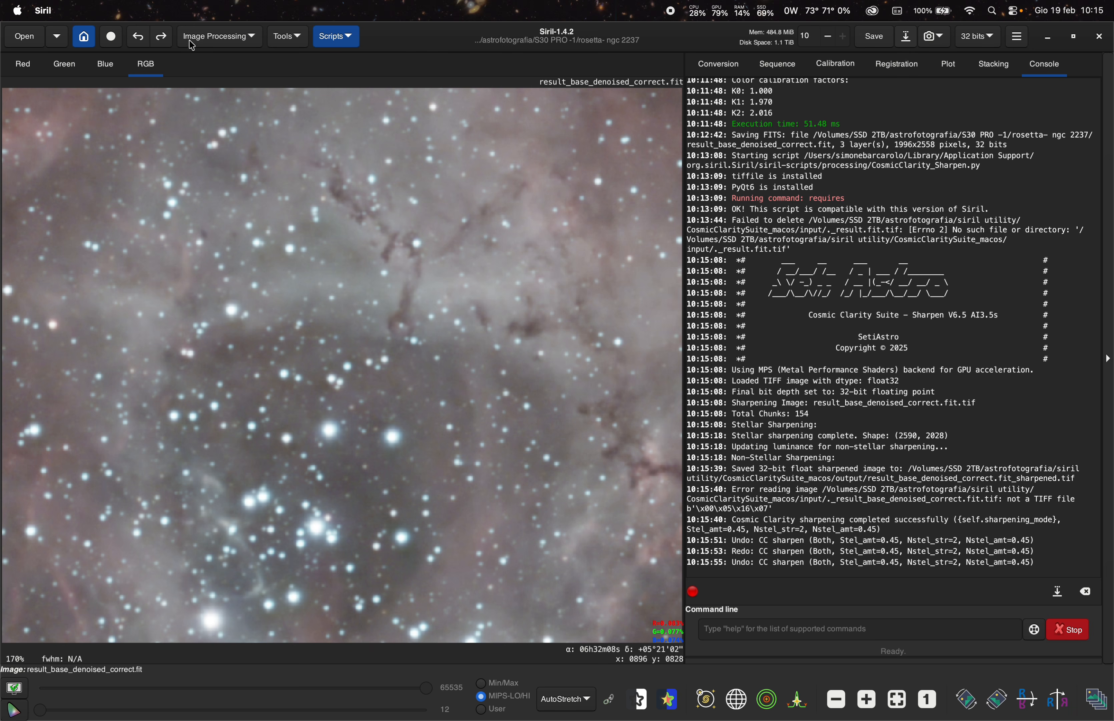
{"action": "left_click", "coordinate": [159, 41]}
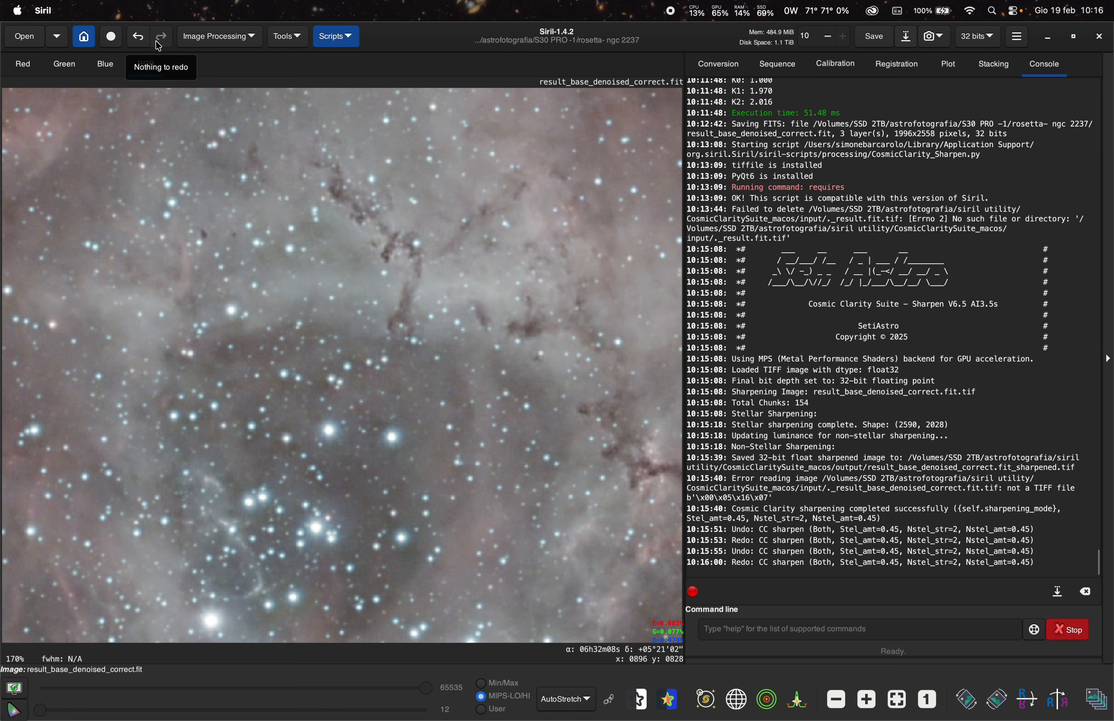
{"action": "scroll", "coordinate": [462, 429], "scroll_direction": "up", "scroll_amount": 2}
{"action": "scroll", "coordinate": [462, 429], "scroll_direction": "down", "scroll_amount": 5}
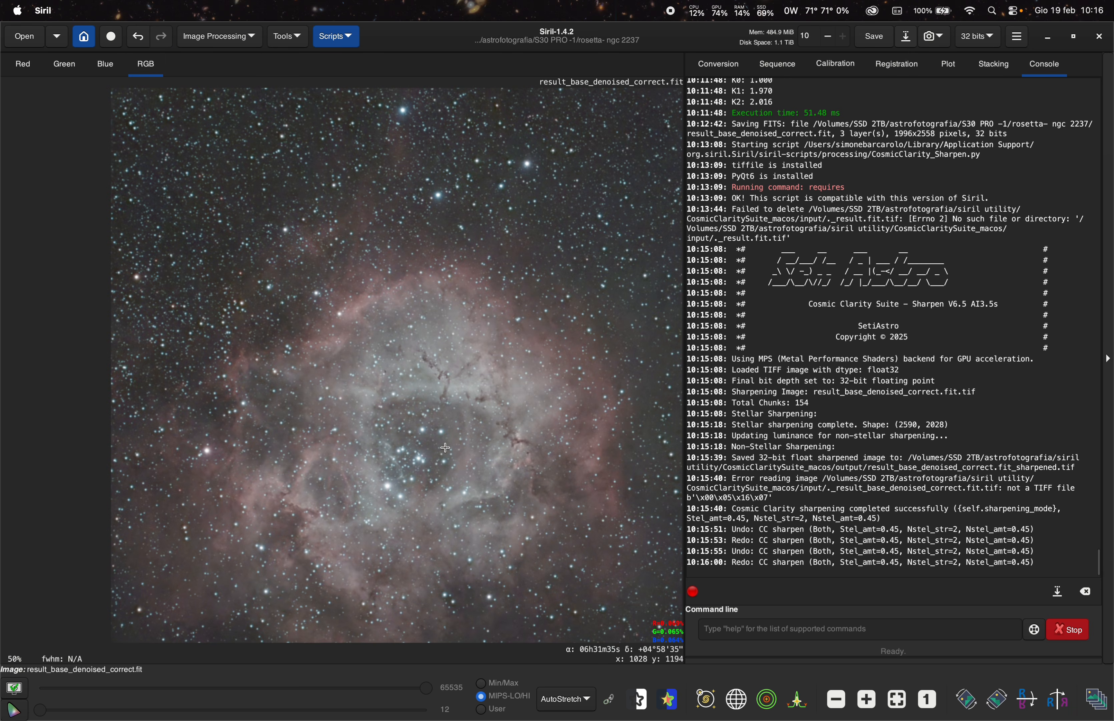
{"action": "left_click", "coordinate": [137, 36]}
{"action": "left_click", "coordinate": [161, 36]}
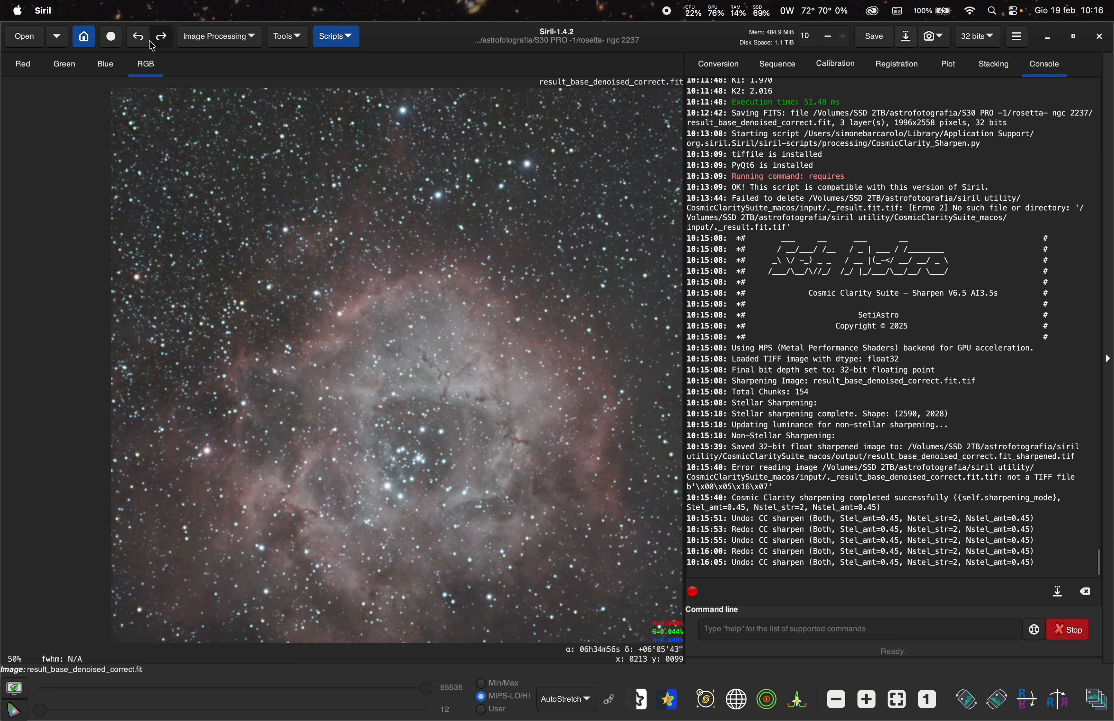
{"action": "scroll", "coordinate": [451, 480], "scroll_direction": "down", "scroll_amount": 3}
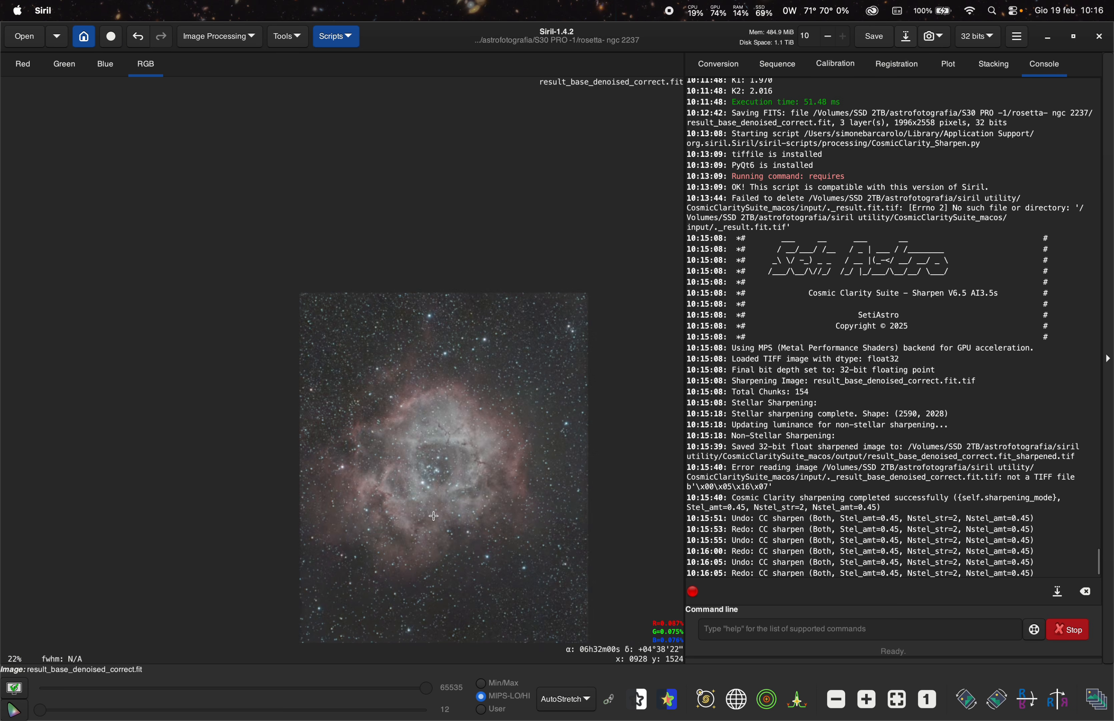
{"action": "scroll", "coordinate": [486, 279], "scroll_direction": "up", "scroll_amount": 1}
{"action": "scroll", "coordinate": [480, 313], "scroll_direction": "up", "scroll_amount": 1}
{"action": "scroll", "coordinate": [415, 417], "scroll_direction": "down", "scroll_amount": 2}
{"action": "scroll", "coordinate": [397, 492], "scroll_direction": "up", "scroll_amount": 2}
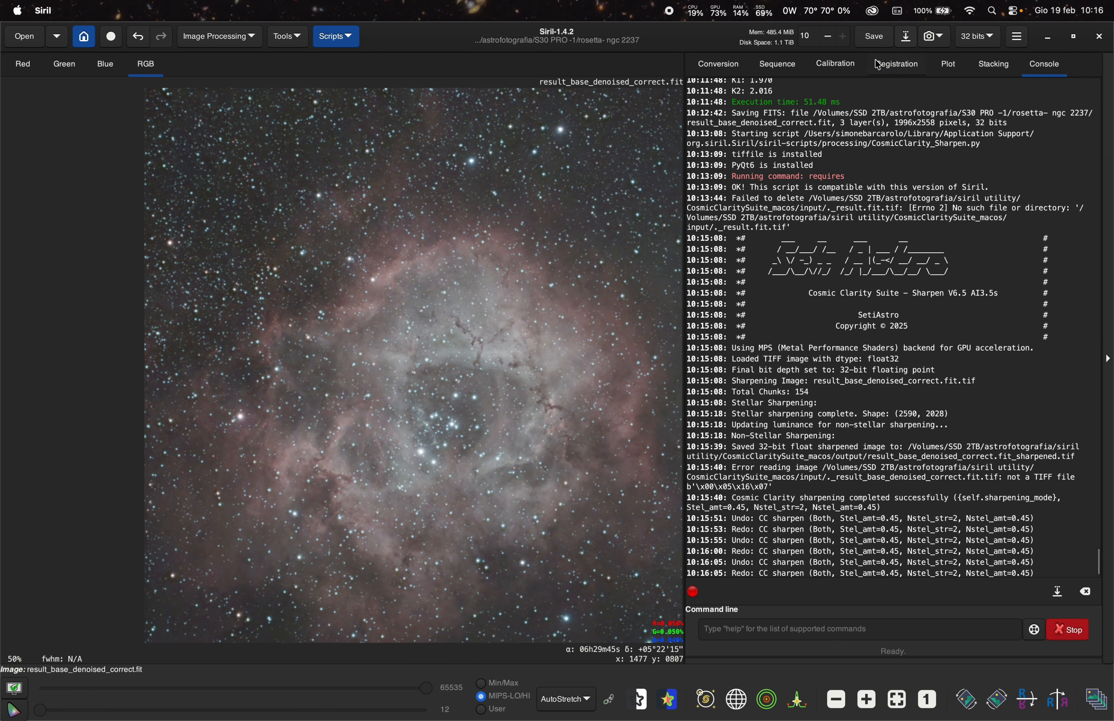
- Save the sharpened image over result_base_denoised_correct.fit
{"action": "left_click", "coordinate": [876, 40]}
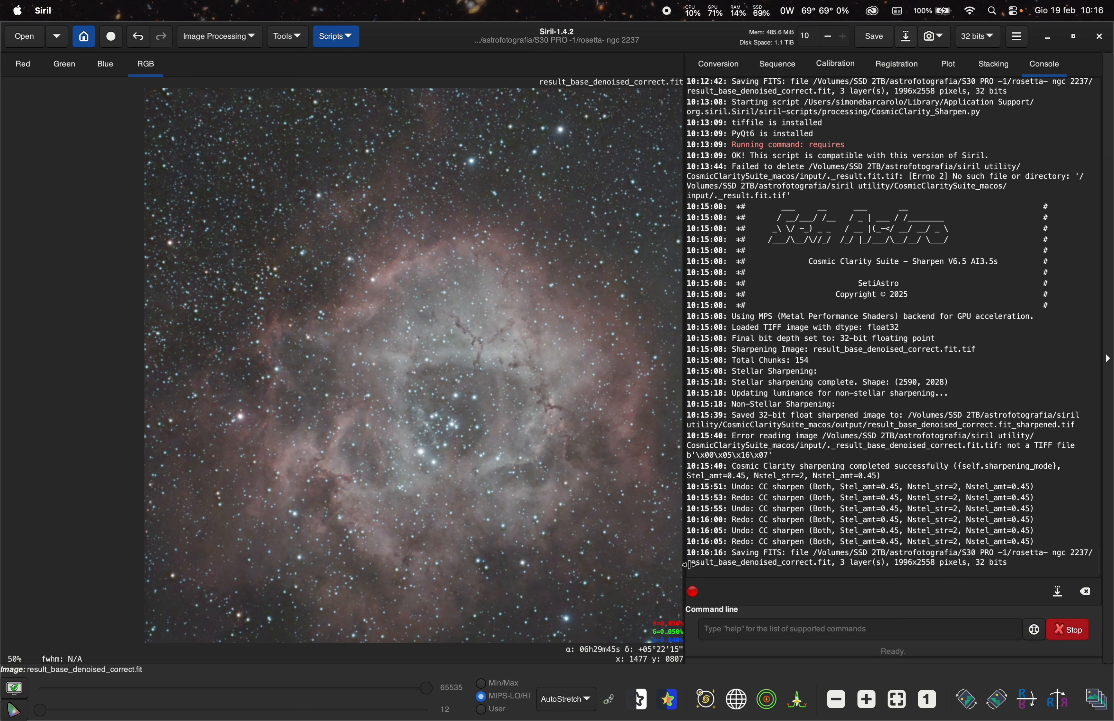
{"action": "left_click_drag", "start_coordinate": [691, 563], "coordinate": [805, 563]}
{"action": "left_click", "coordinate": [812, 564]}
{"action": "scroll", "coordinate": [453, 358], "scroll_direction": "up", "scroll_amount": 3}
{"action": "scroll", "coordinate": [453, 359], "scroll_direction": "down", "scroll_amount": 4}
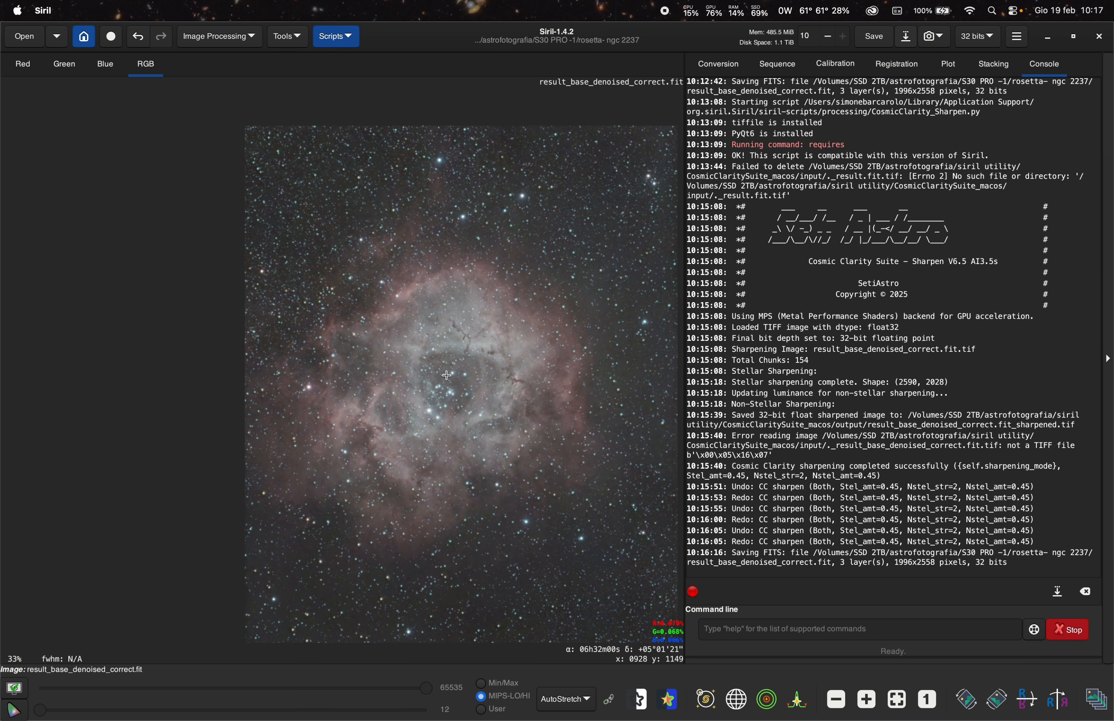
{"action": "scroll", "coordinate": [447, 378], "scroll_direction": "up", "scroll_amount": 3}
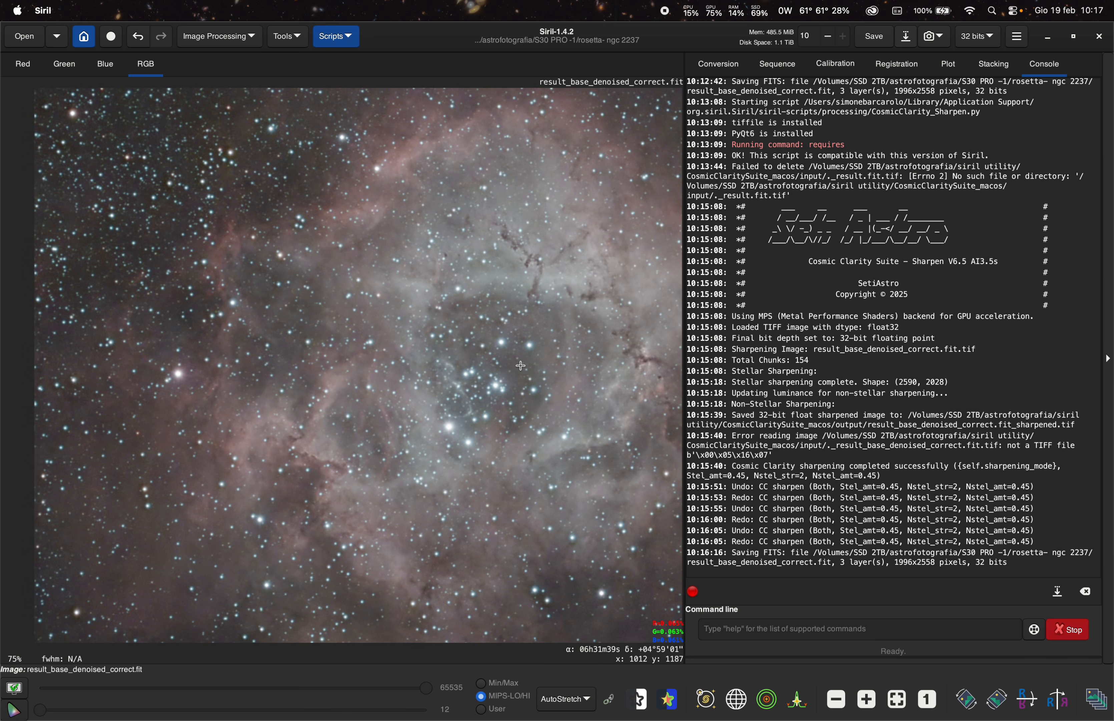
{"action": "scroll", "coordinate": [476, 400], "scroll_direction": "down", "scroll_amount": 3}
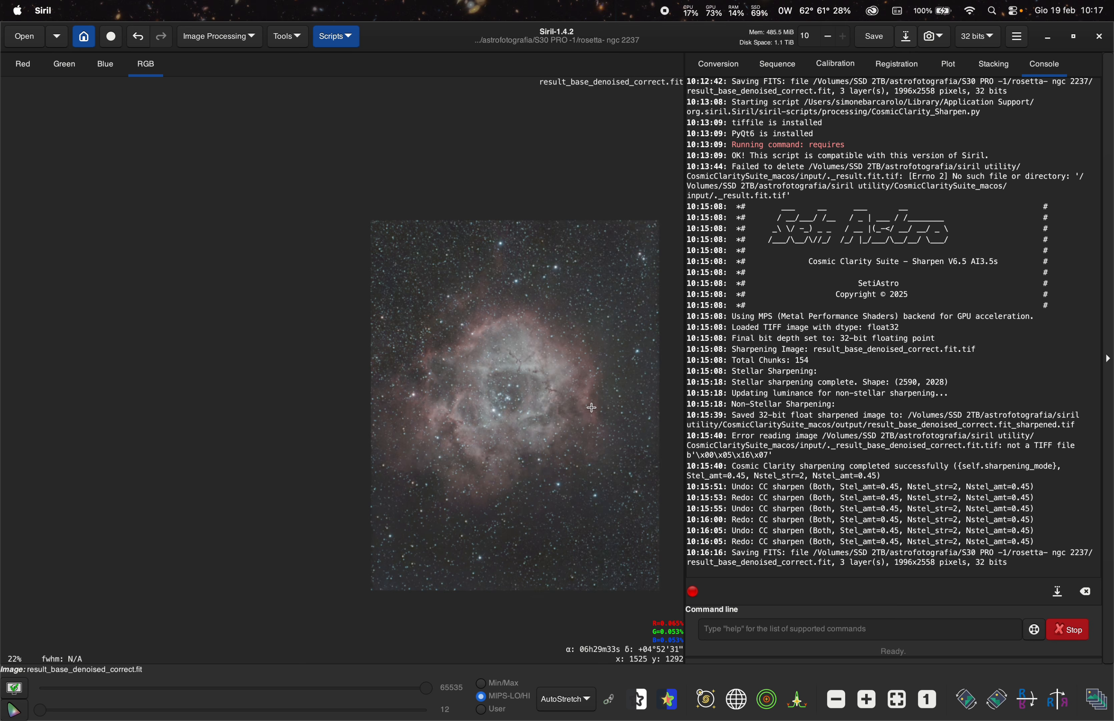
{"action": "left_click", "coordinate": [247, 41]}
{"action": "left_click", "coordinate": [22, 171]}
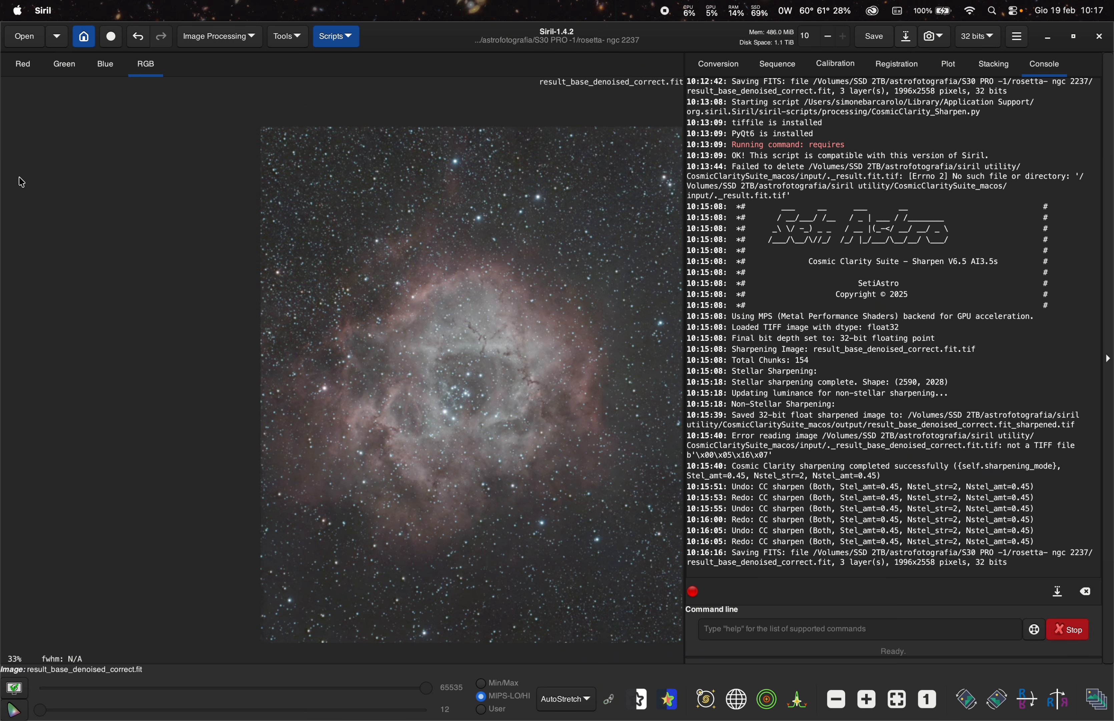
{"action": "scroll", "coordinate": [438, 225], "scroll_direction": "up", "scroll_amount": 1}
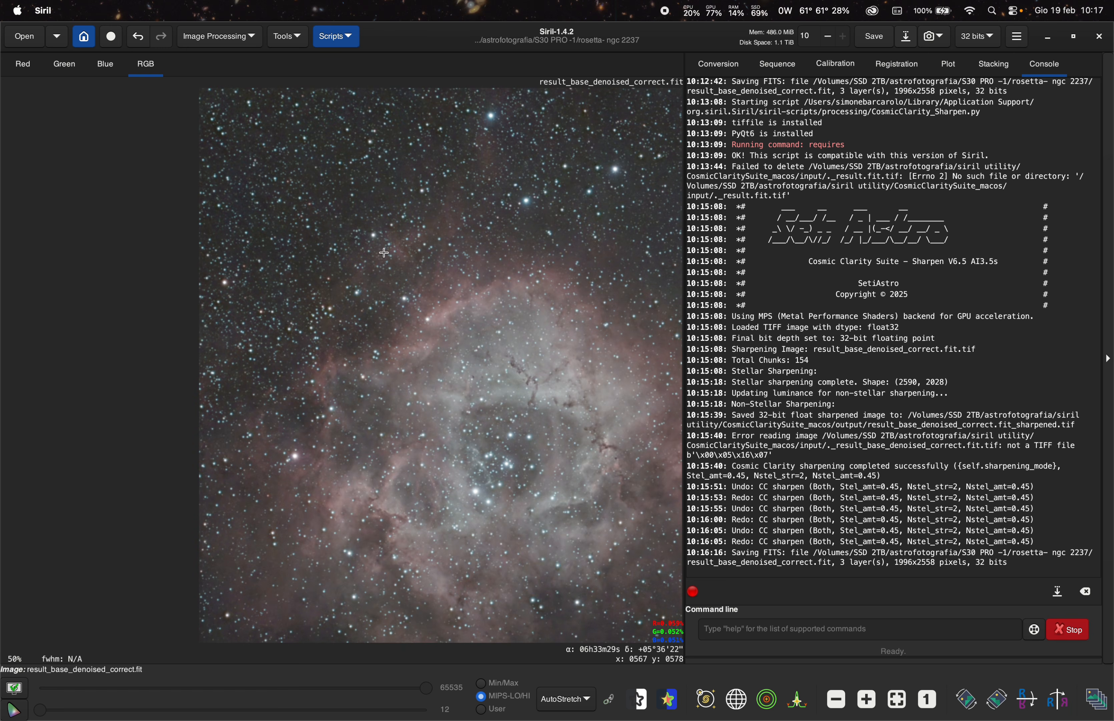
{"action": "scroll", "coordinate": [440, 327], "scroll_direction": "down", "scroll_amount": 3}
{"action": "scroll", "coordinate": [440, 328], "scroll_direction": "up", "scroll_amount": 3}
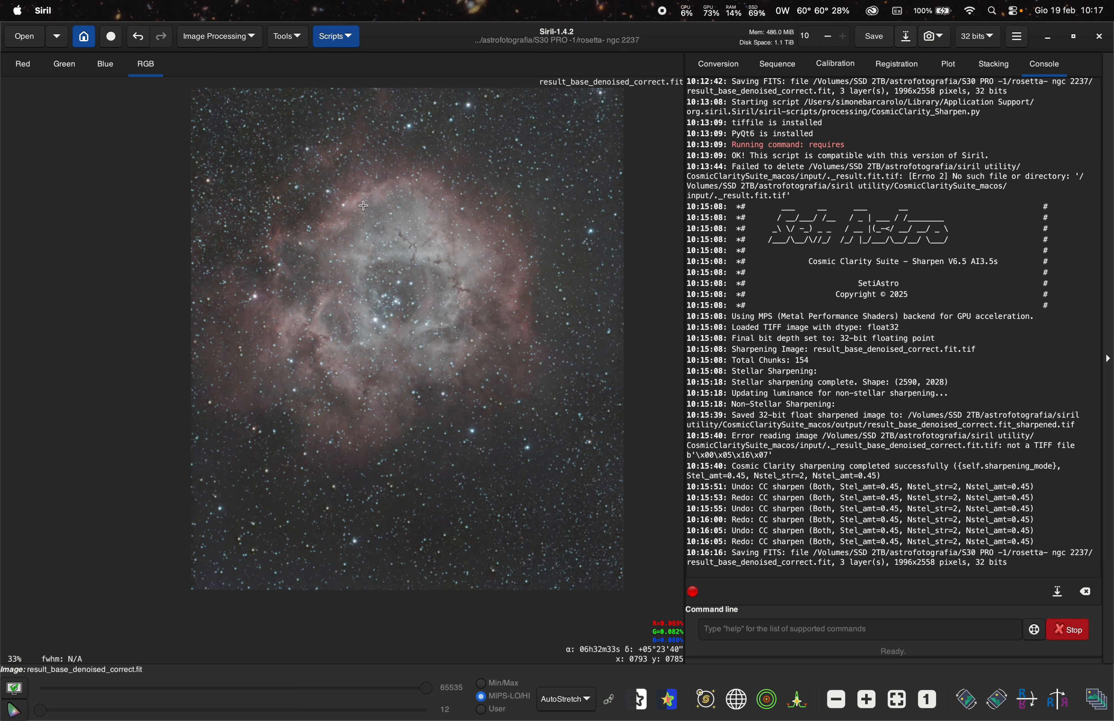
- Run StarNet Star Removal with pre-stretch, star mask generation and Upsample x2 enabled
{"action": "left_click", "coordinate": [247, 46]}
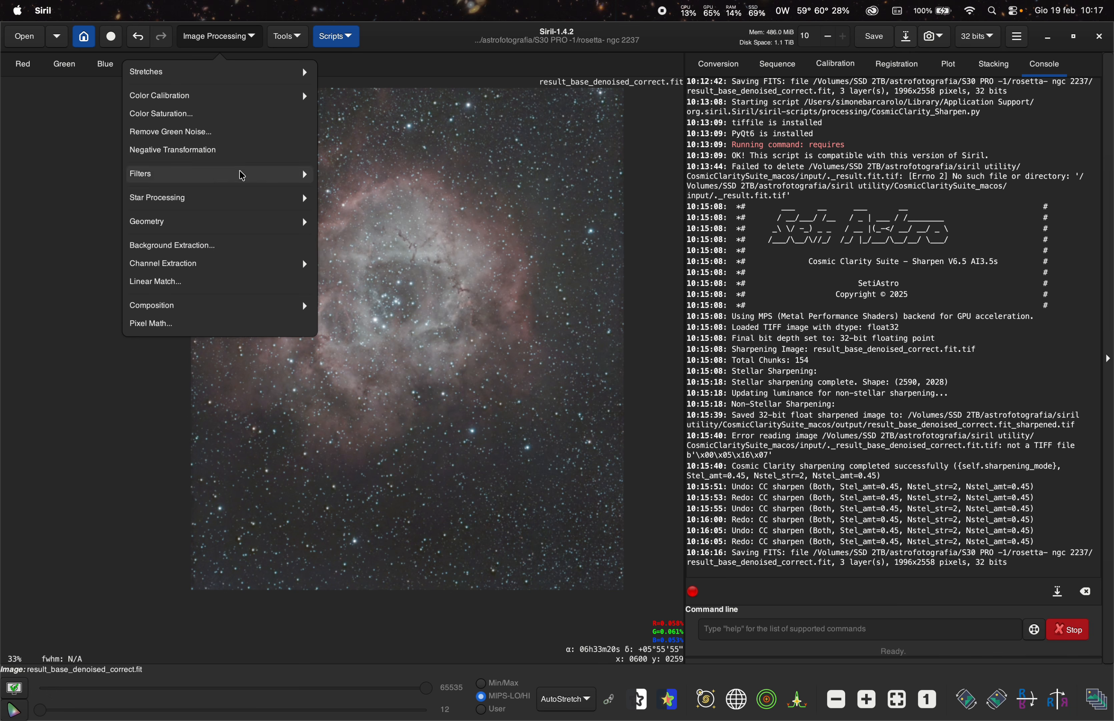
{"action": "left_click", "coordinate": [225, 198]}
{"action": "left_click", "coordinate": [229, 96]}
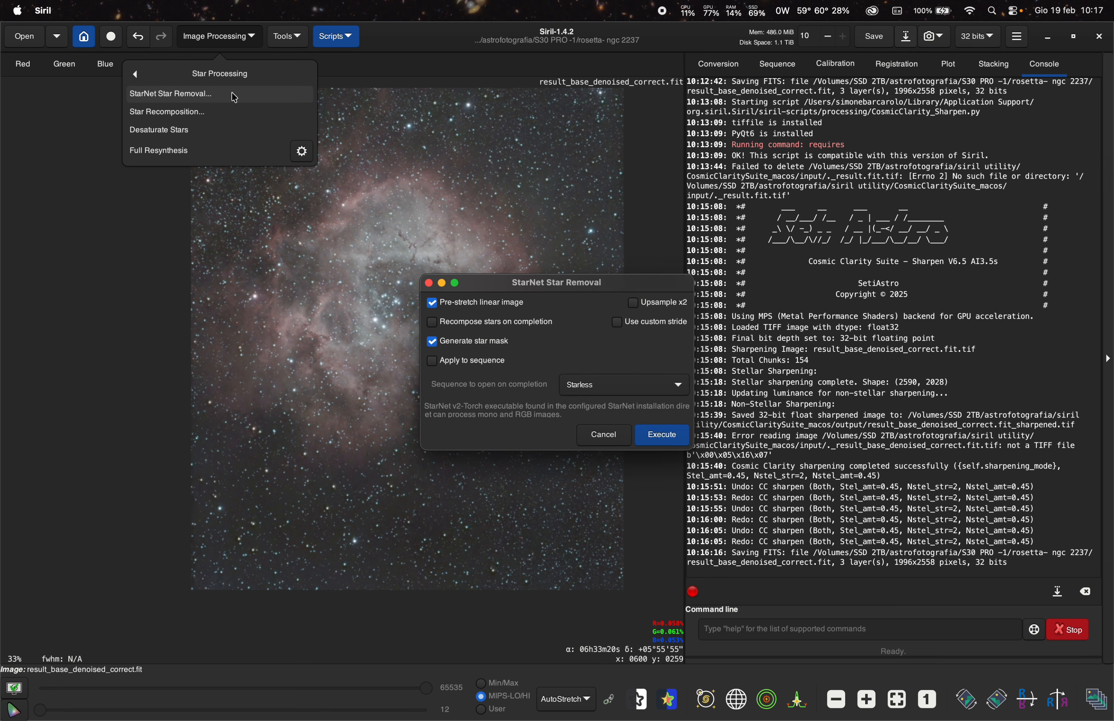
{"action": "left_click", "coordinate": [678, 305]}
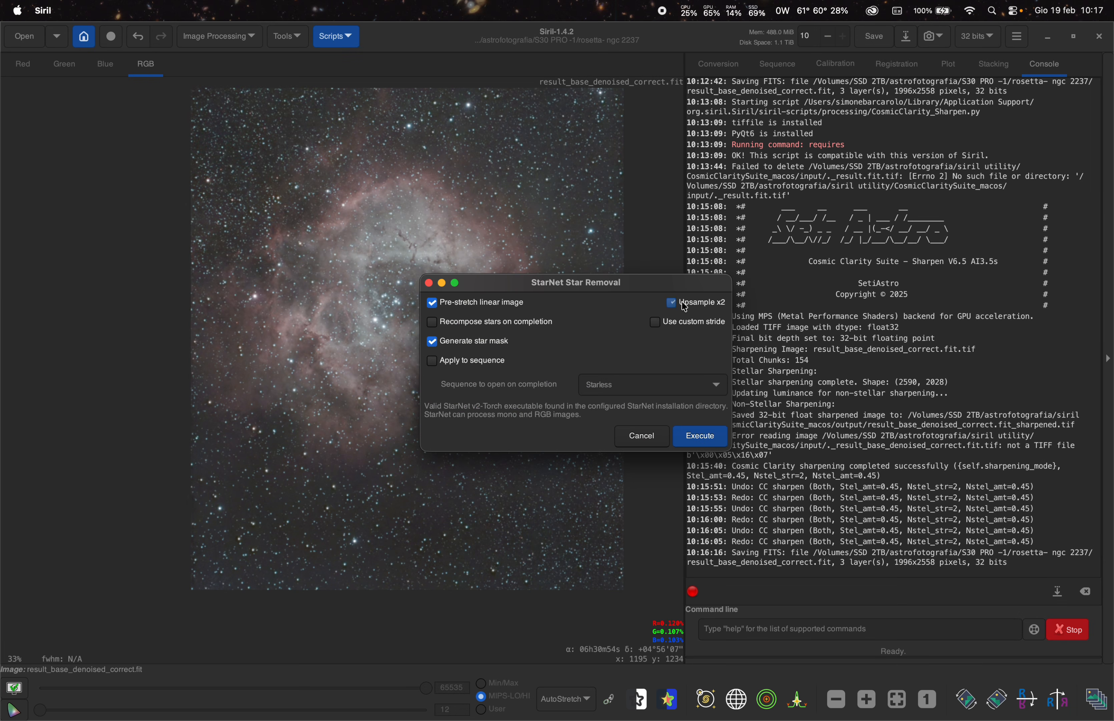
{"action": "left_click", "coordinate": [701, 436]}
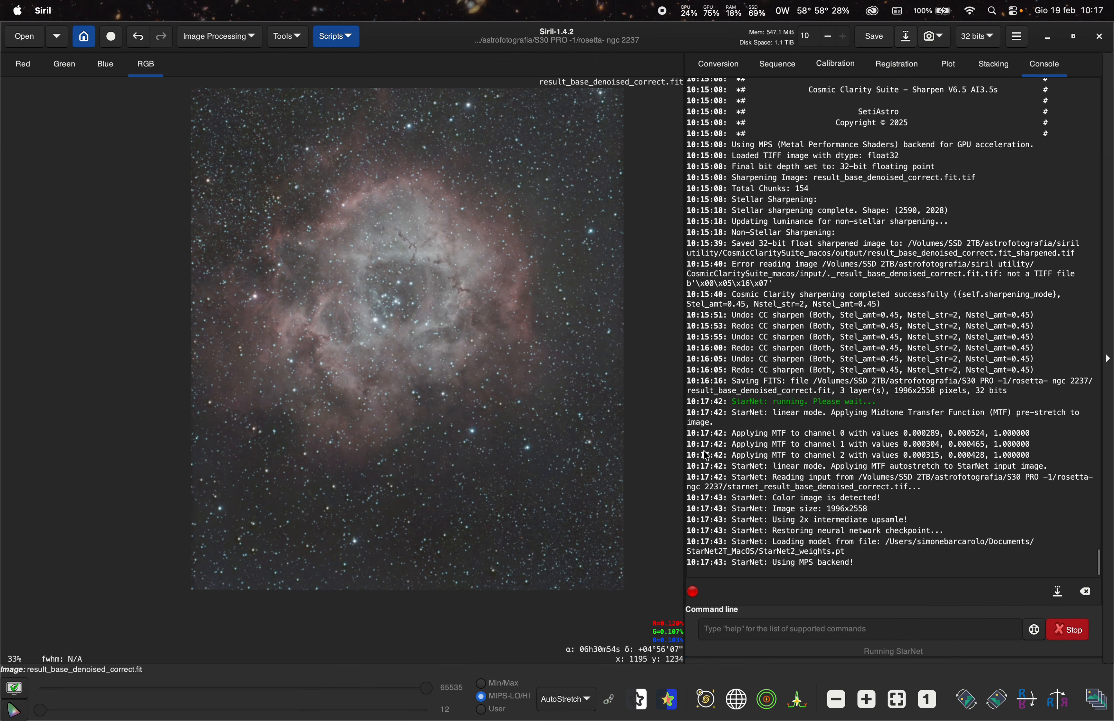
{"action": "scroll", "coordinate": [412, 393], "scroll_direction": "down", "scroll_amount": 2}
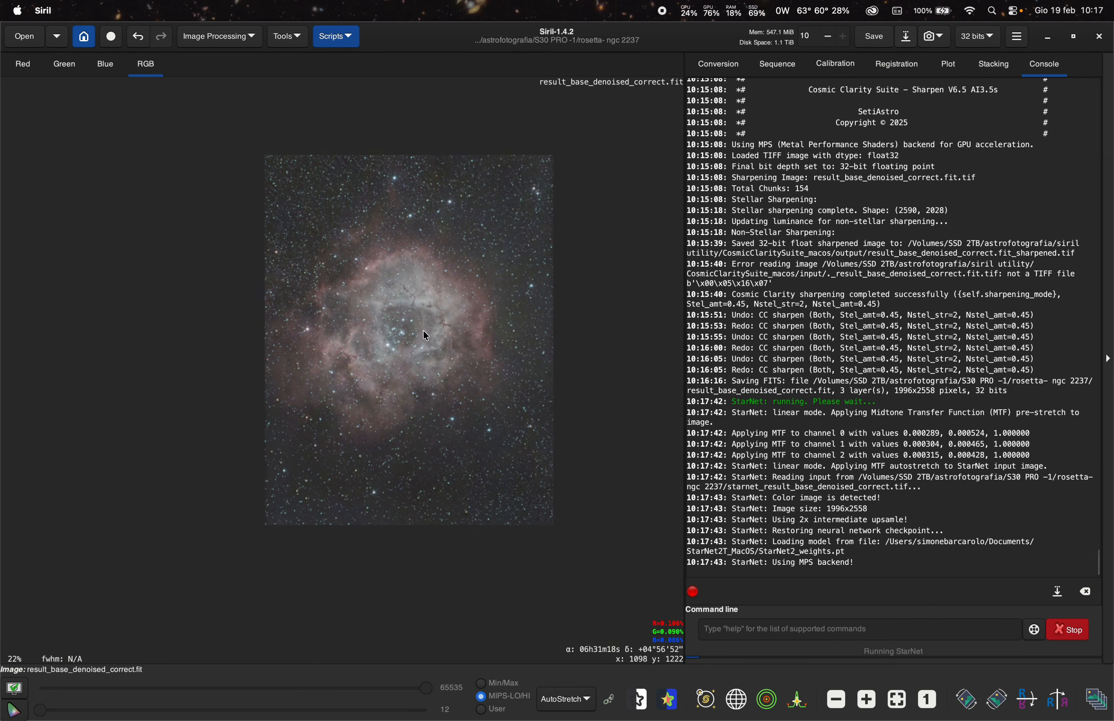
{"action": "scroll", "coordinate": [425, 333], "scroll_direction": "up", "scroll_amount": 2}
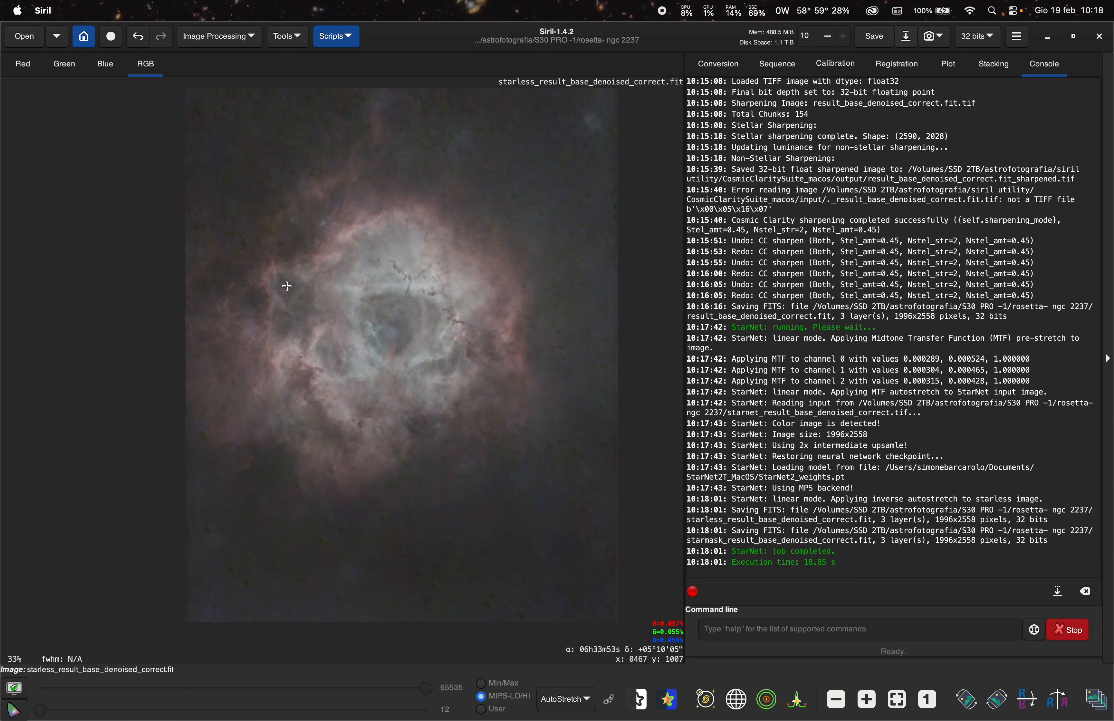
{"action": "scroll", "coordinate": [283, 288], "scroll_direction": "up", "scroll_amount": 3}
{"action": "scroll", "coordinate": [380, 301], "scroll_direction": "down", "scroll_amount": 3}
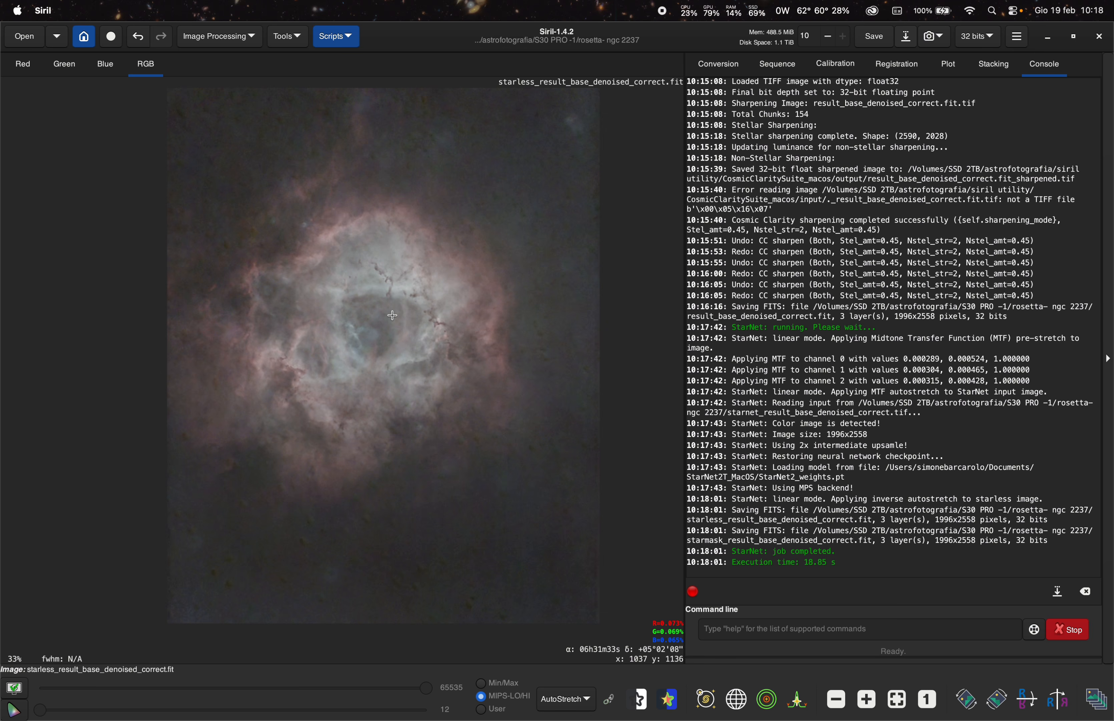
- Browse the files in the current working directory folder chooser and close it without changes
{"action": "left_click", "coordinate": [88, 40]}
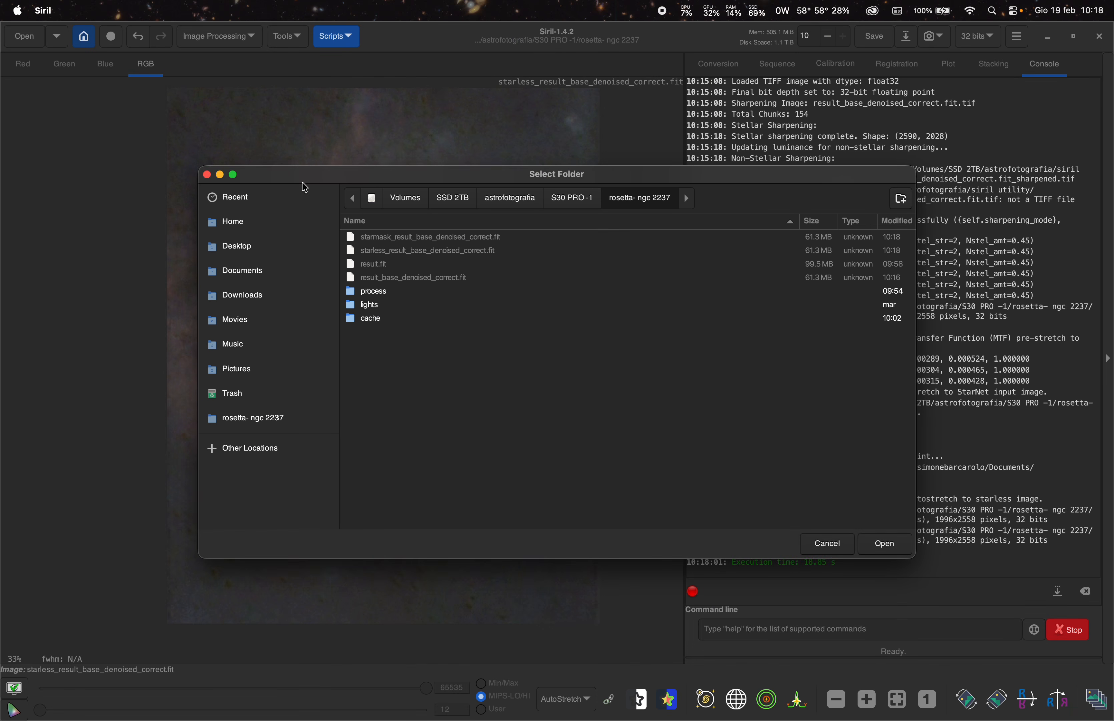
{"action": "left_click_drag", "start_coordinate": [437, 175], "coordinate": [472, 194]}
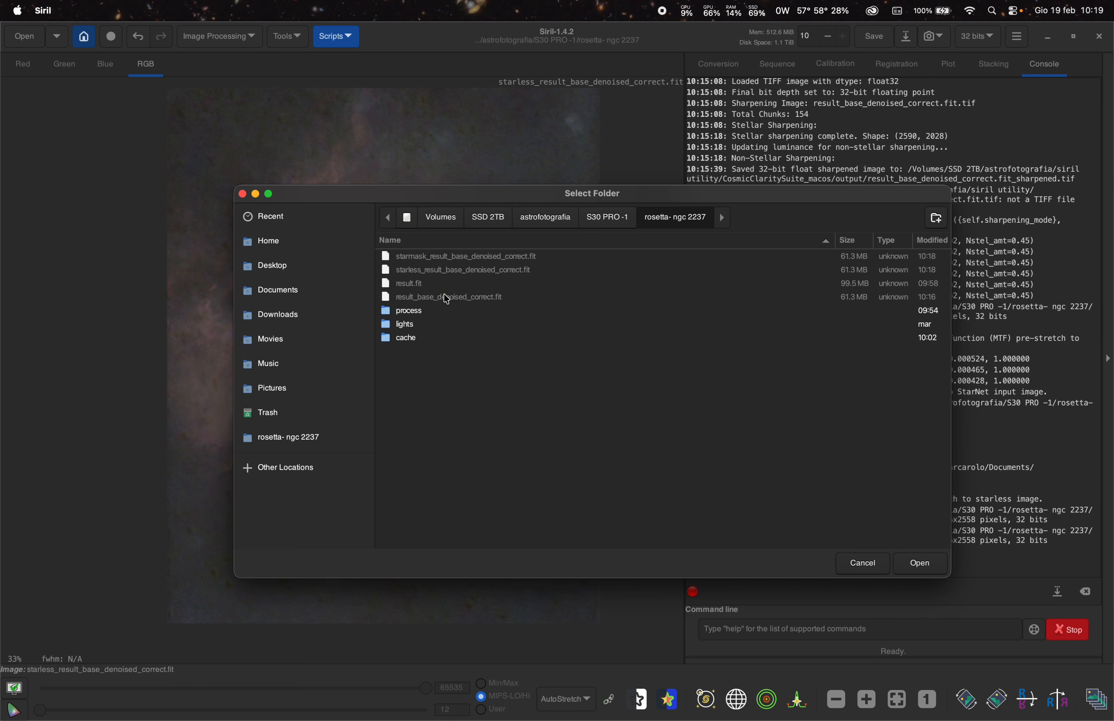
{"action": "left_click_drag", "start_coordinate": [492, 198], "coordinate": [506, 354]}
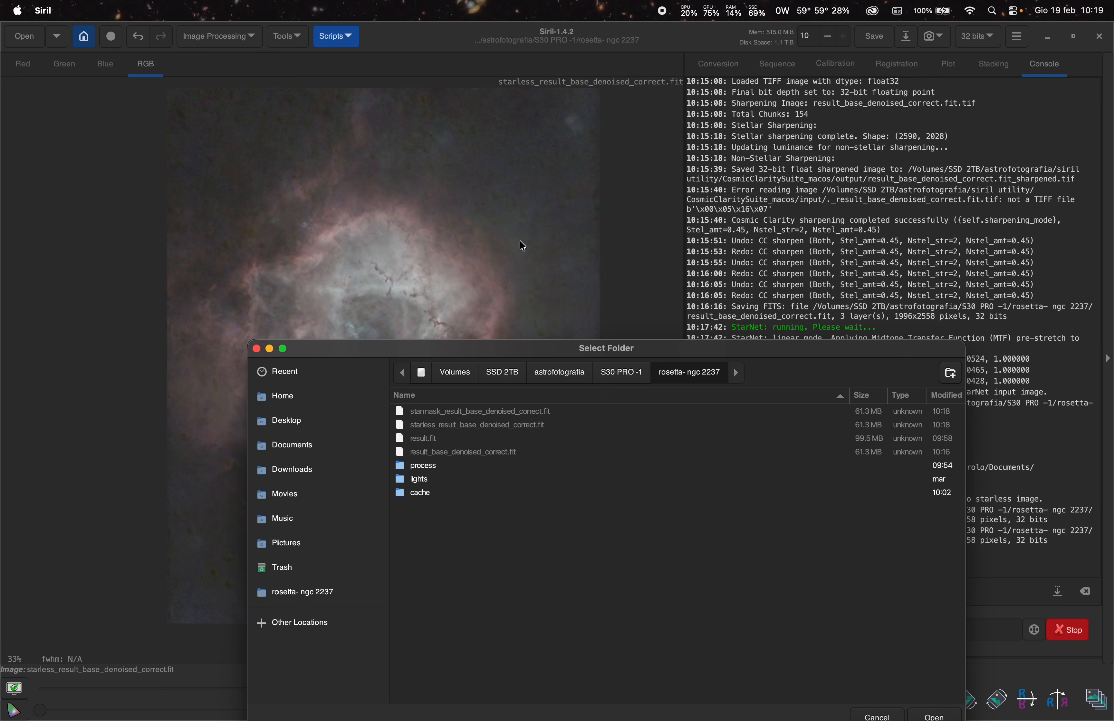
{"action": "left_click_drag", "start_coordinate": [414, 351], "coordinate": [382, 247]}
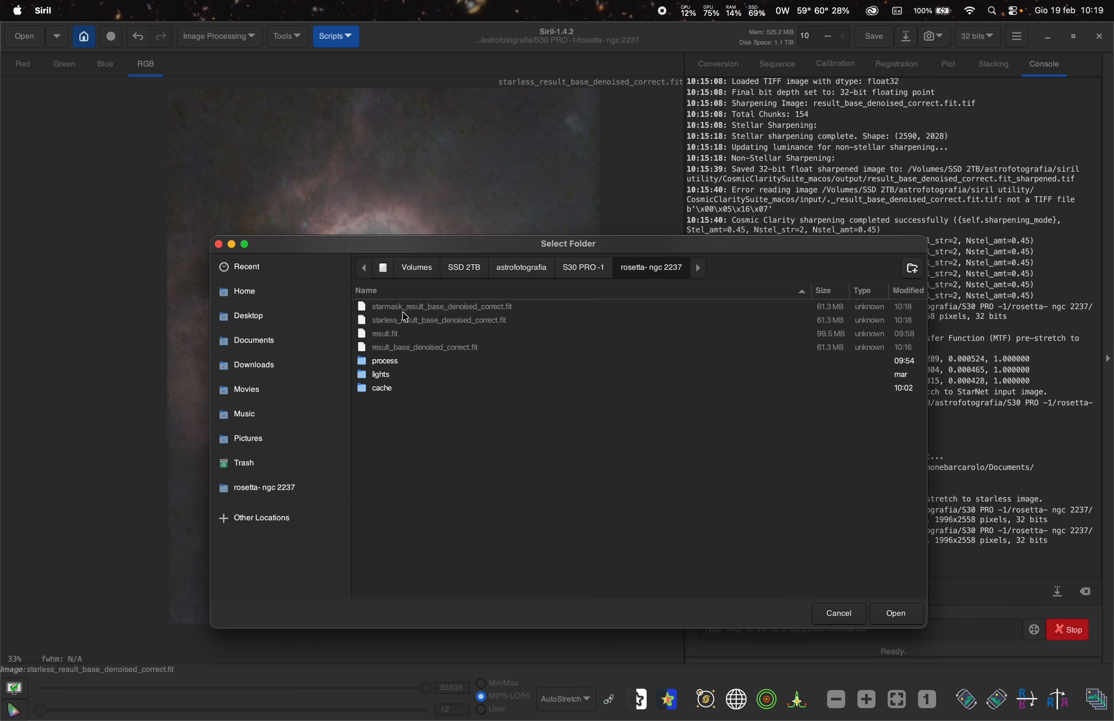
{"action": "left_click_drag", "start_coordinate": [444, 251], "coordinate": [476, 353]}
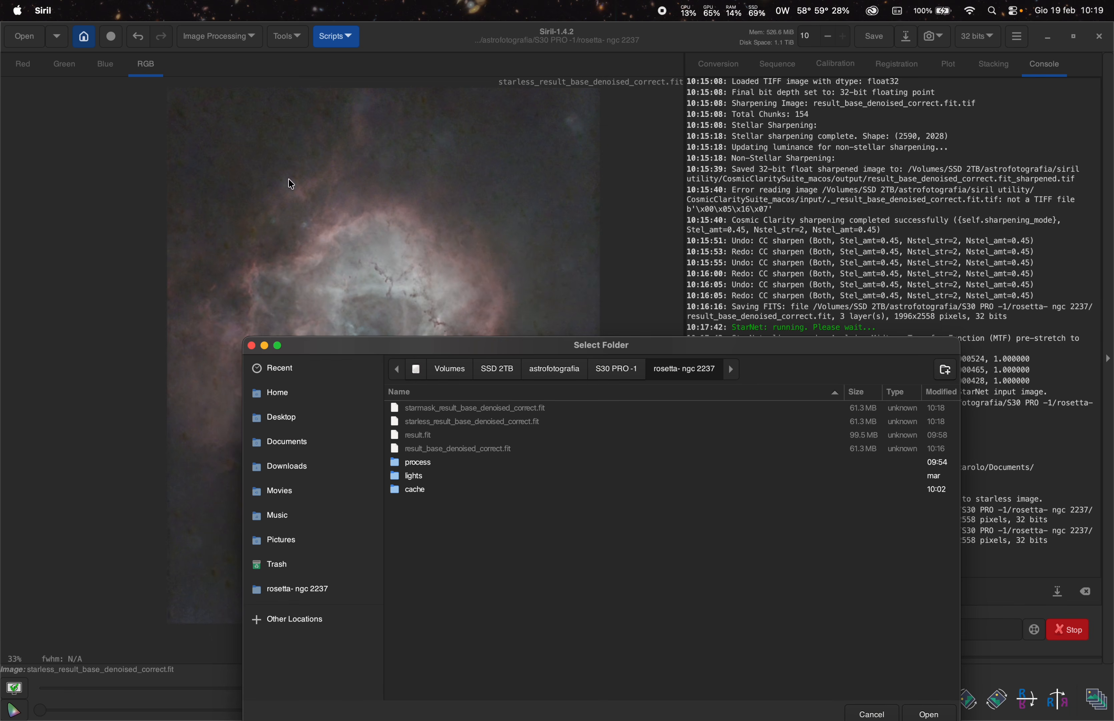
{"action": "left_click", "coordinate": [252, 346]}
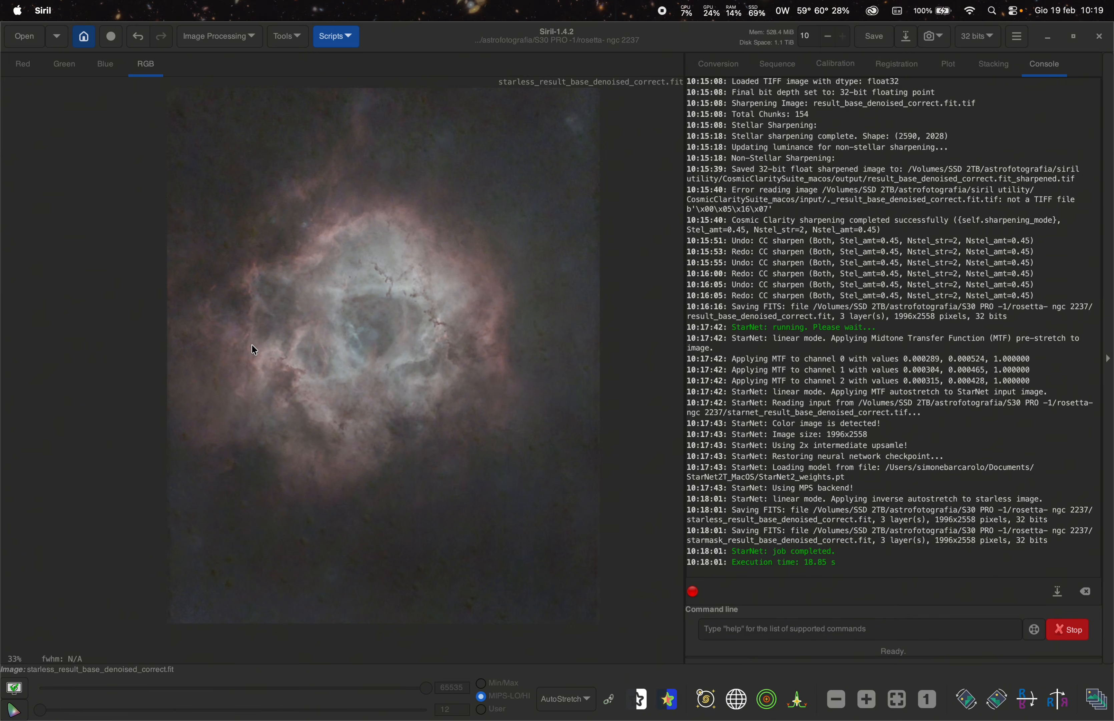
- Switch the display stretch mode of the starless image from AutoStretch to Linear
{"action": "scroll", "coordinate": [378, 328], "scroll_direction": "up", "scroll_amount": 2}
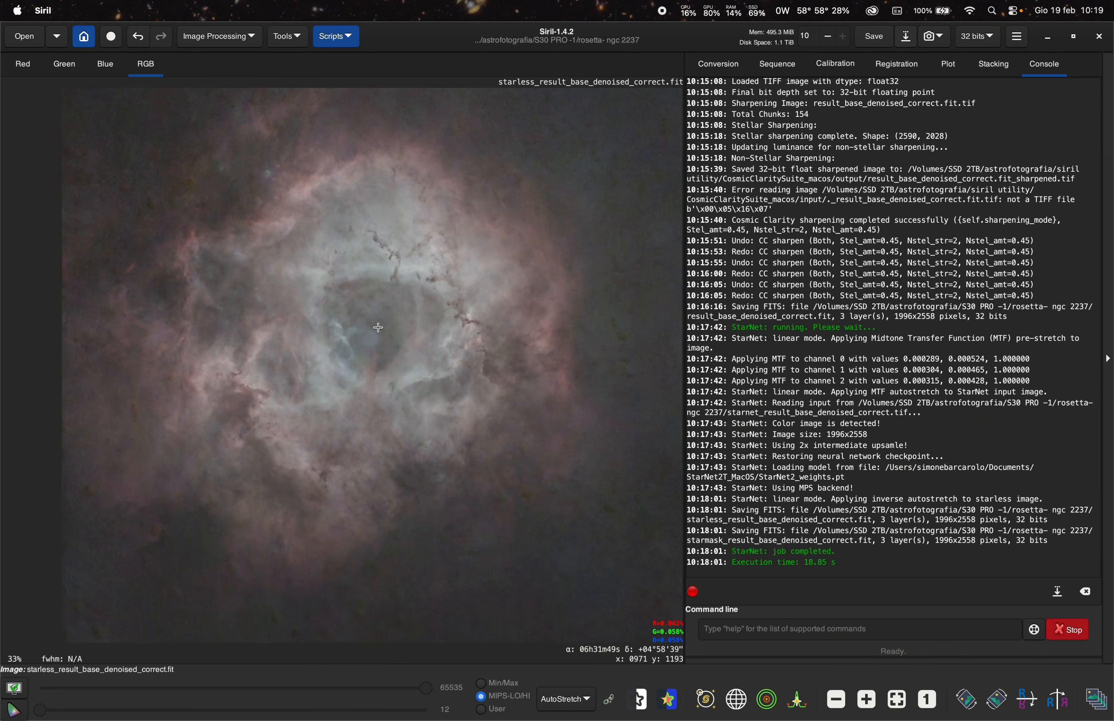
{"action": "scroll", "coordinate": [384, 333], "scroll_direction": "down", "scroll_amount": 2}
{"action": "scroll", "coordinate": [338, 327], "scroll_direction": "down", "scroll_amount": 1}
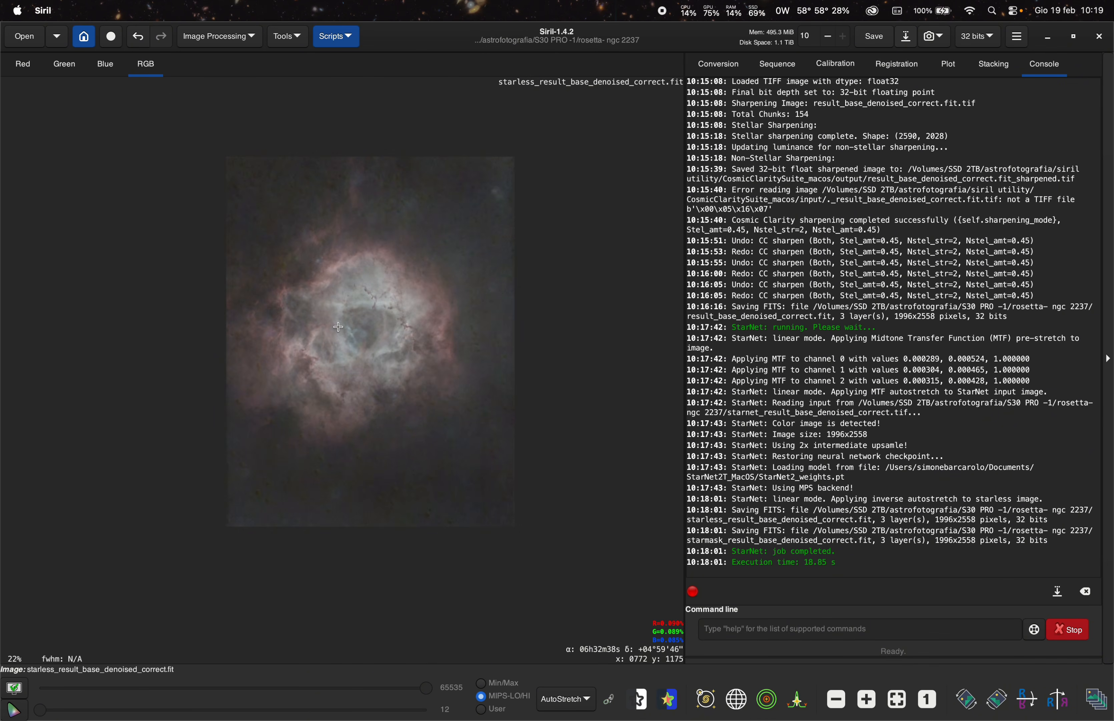
{"action": "scroll", "coordinate": [341, 315], "scroll_direction": "up", "scroll_amount": 1}
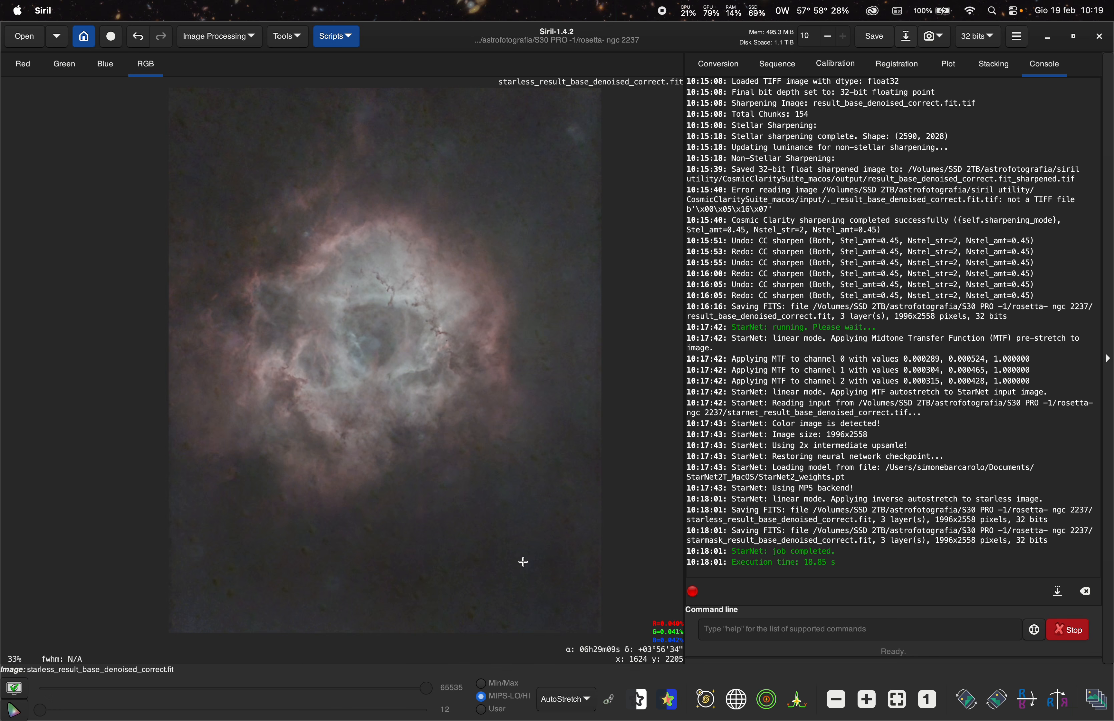
{"action": "left_click", "coordinate": [566, 700]}
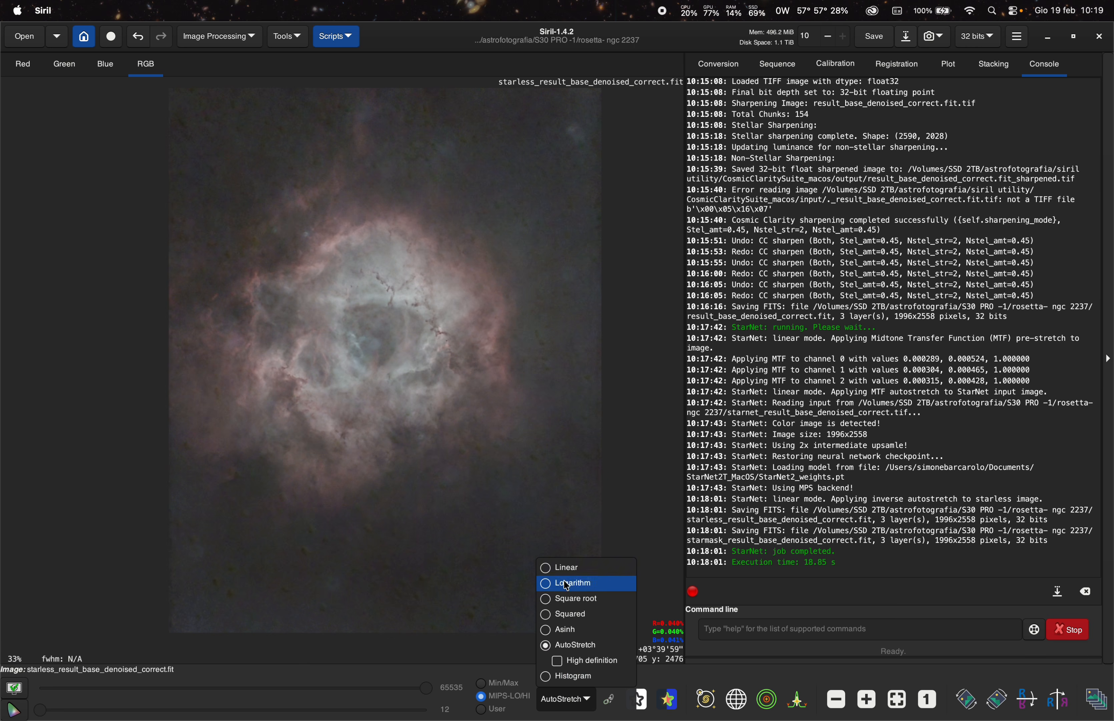
{"action": "left_click", "coordinate": [565, 568]}
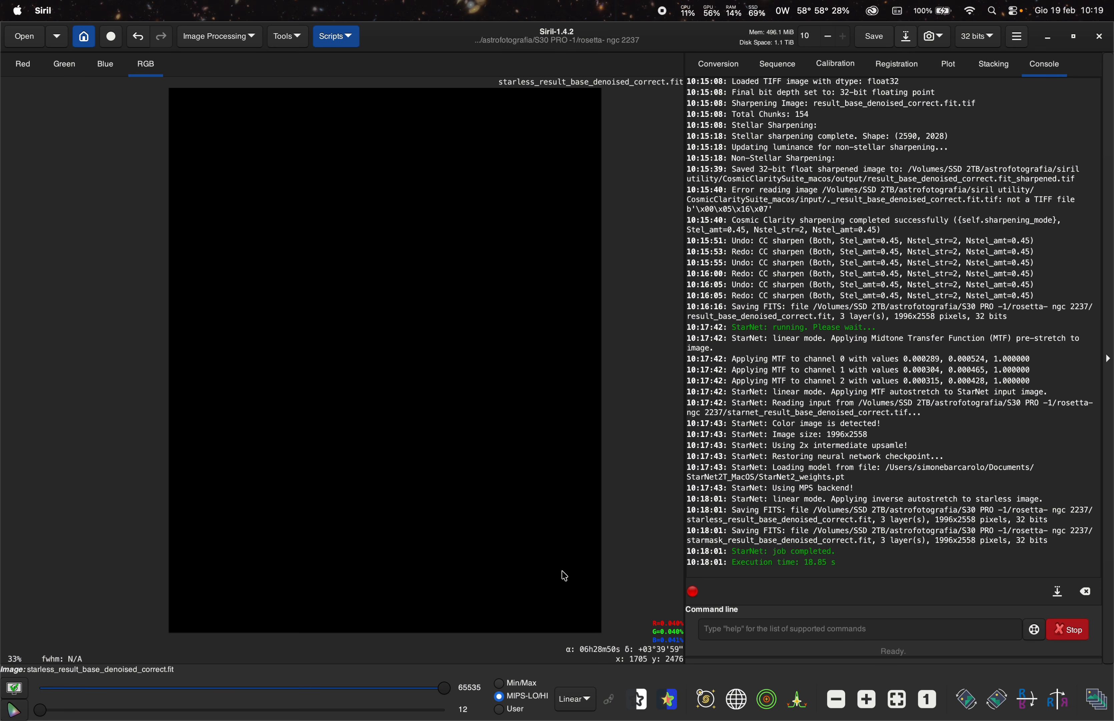
{"action": "scroll", "coordinate": [406, 454], "scroll_direction": "down", "scroll_amount": 1}
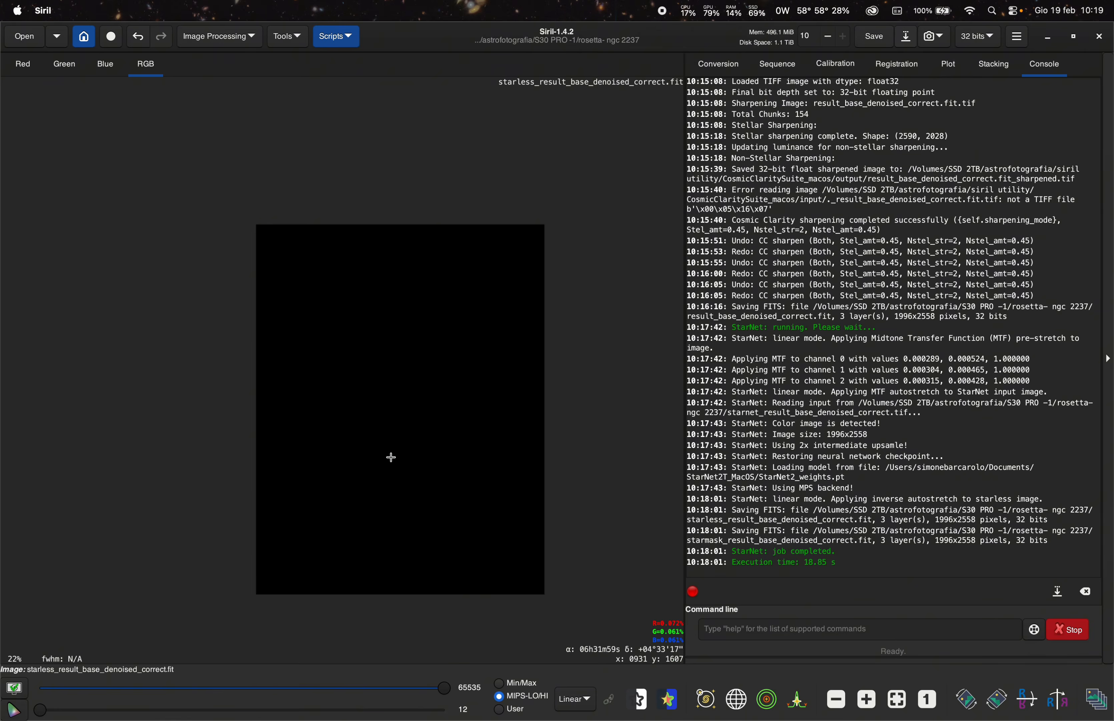
- Launch the Statistical Stretch Python script on the starless image
{"action": "scroll", "coordinate": [468, 453], "scroll_direction": "up", "scroll_amount": 1}
{"action": "scroll", "coordinate": [509, 447], "scroll_direction": "down", "scroll_amount": 1}
{"action": "scroll", "coordinate": [513, 470], "scroll_direction": "up", "scroll_amount": 1}
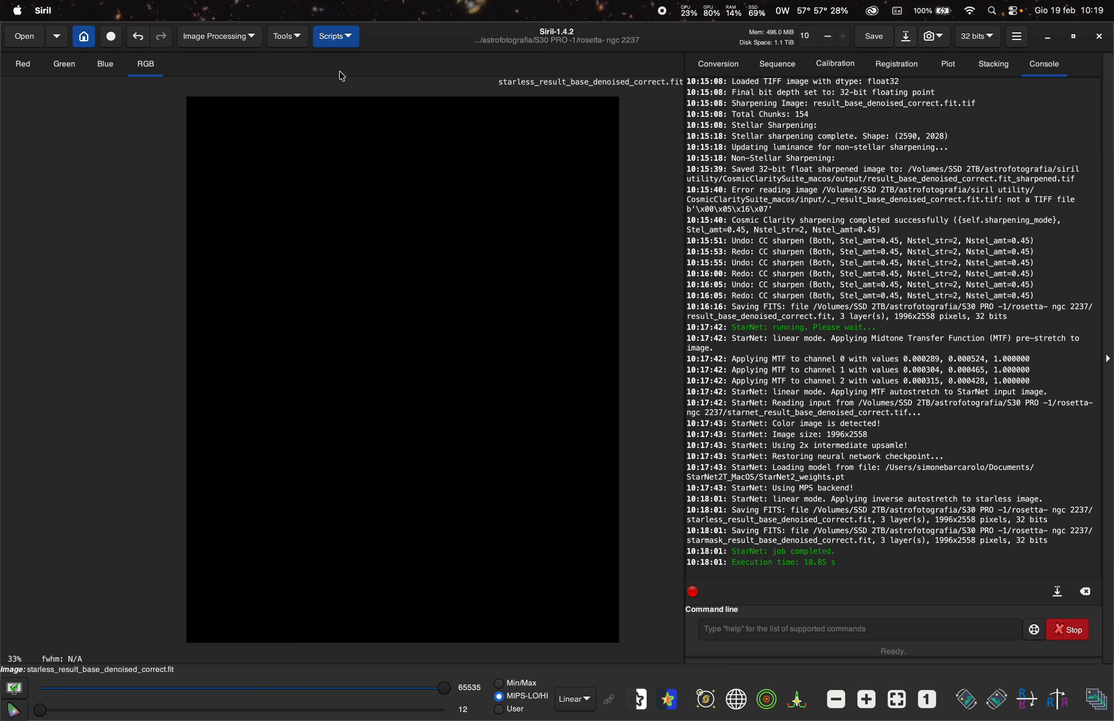
{"action": "left_click", "coordinate": [337, 36]}
{"action": "mouse_move", "coordinate": [355, 63]}
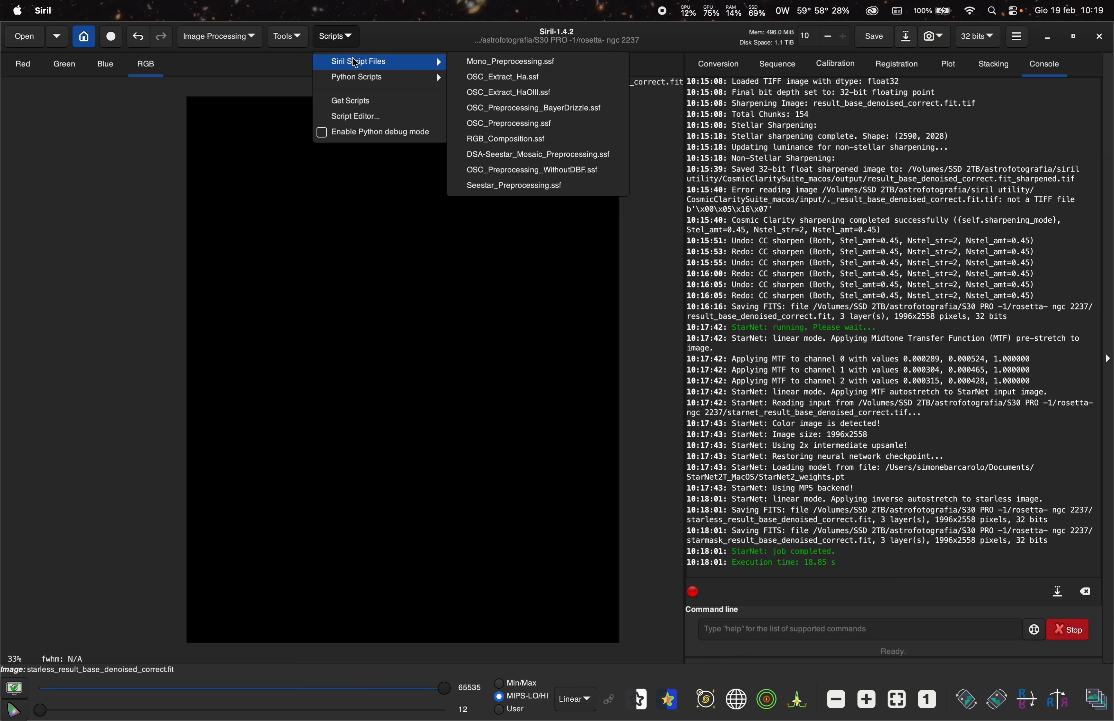
{"action": "mouse_move", "coordinate": [384, 77]}
{"action": "mouse_move", "coordinate": [501, 77]}
{"action": "left_click", "coordinate": [678, 249]}
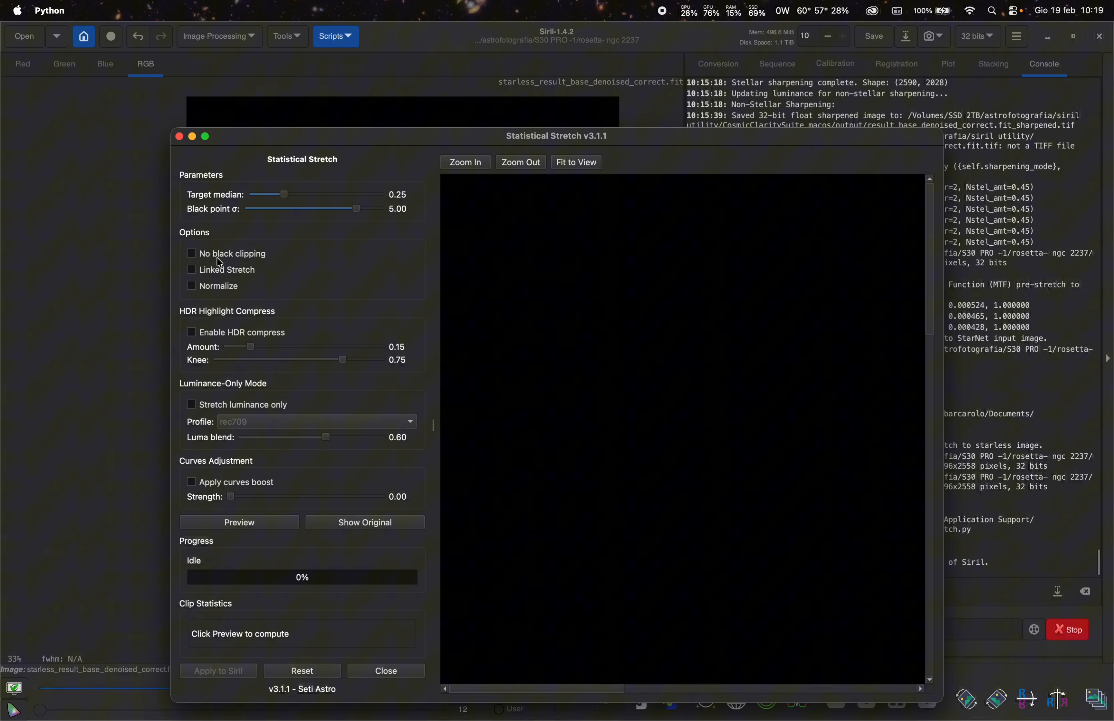
- Enable curves boost with strength 0.17 and preview the statistical stretch
{"action": "left_click", "coordinate": [217, 258]}
{"action": "left_click", "coordinate": [213, 267]}
{"action": "left_click_drag", "start_coordinate": [284, 193], "coordinate": [261, 207]}
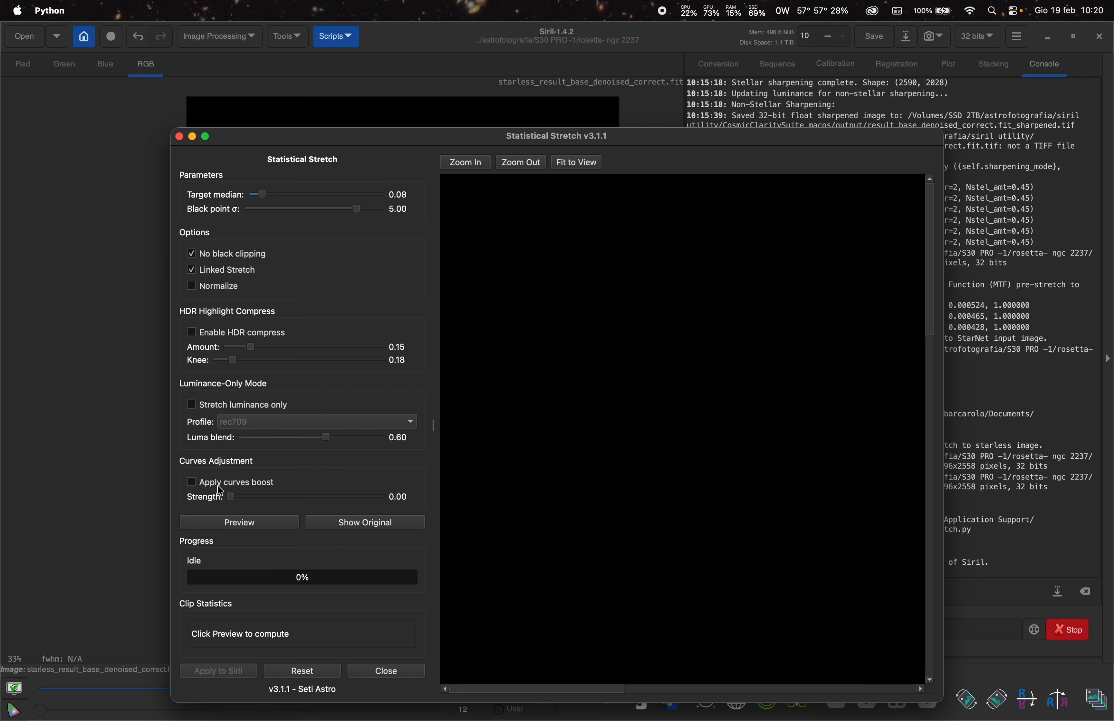
{"action": "left_click", "coordinate": [231, 522]}
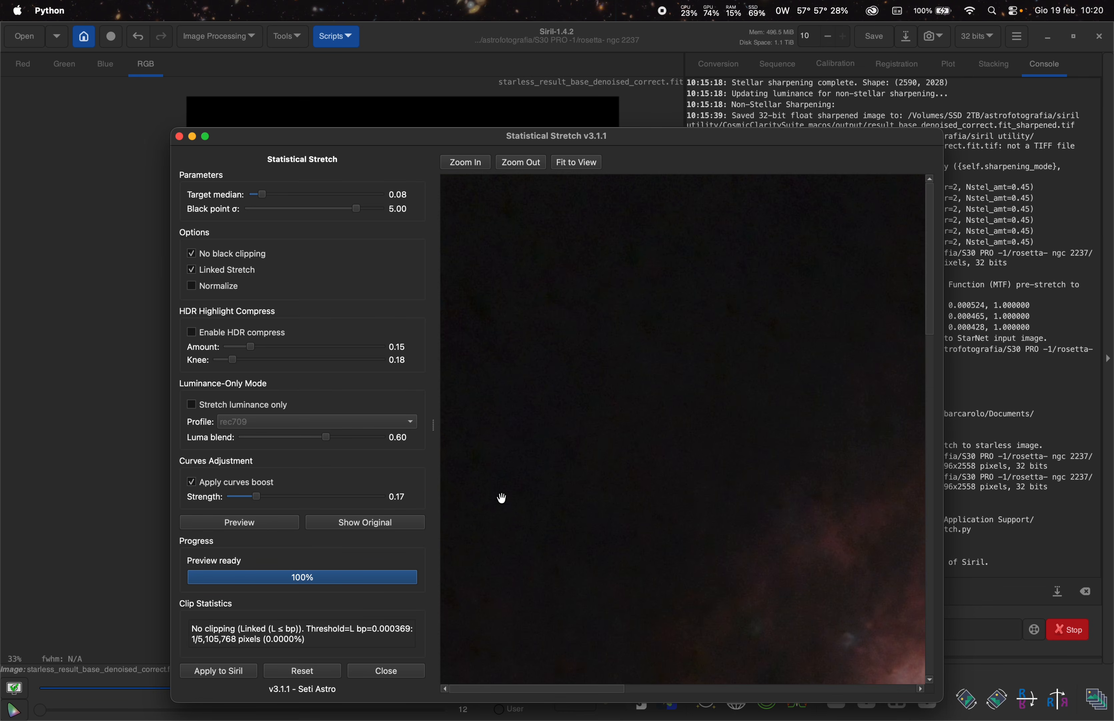
- Inspect the stretched preview and close the Statistical Stretch window without applying it
{"action": "scroll", "coordinate": [535, 507], "scroll_direction": "down", "scroll_amount": 3}
{"action": "scroll", "coordinate": [573, 483], "scroll_direction": "up", "scroll_amount": 3}
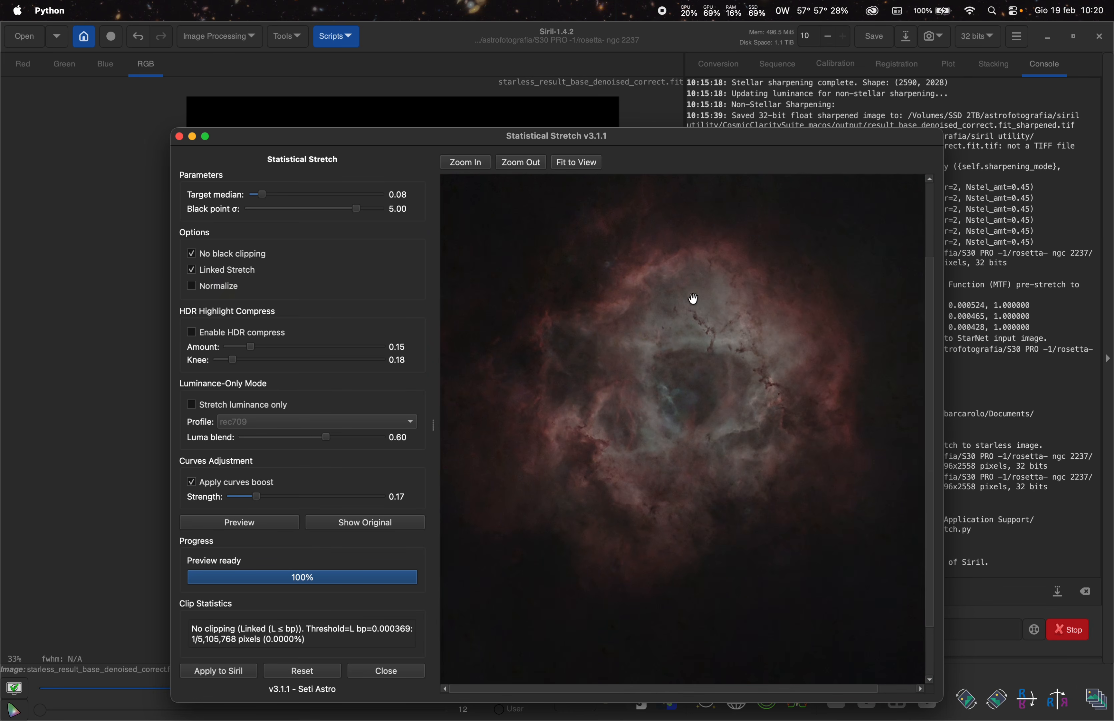
{"action": "scroll", "coordinate": [611, 372], "scroll_direction": "down", "scroll_amount": 3}
{"action": "scroll", "coordinate": [656, 372], "scroll_direction": "up", "scroll_amount": 3}
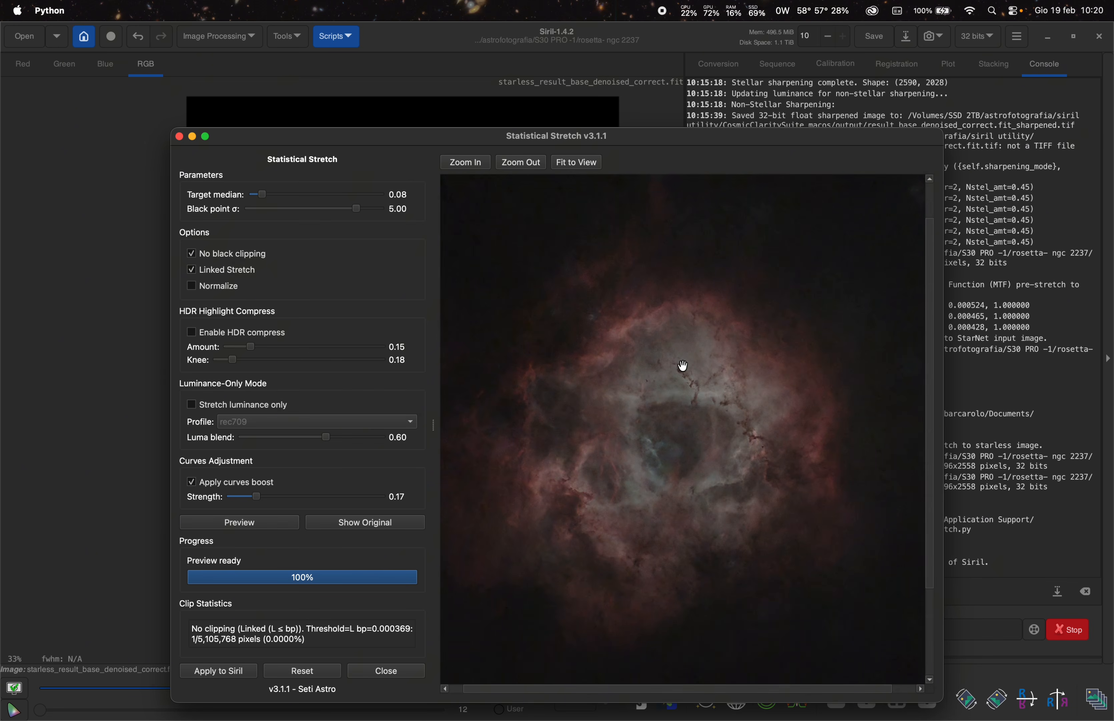
{"action": "left_click", "coordinate": [180, 136]}
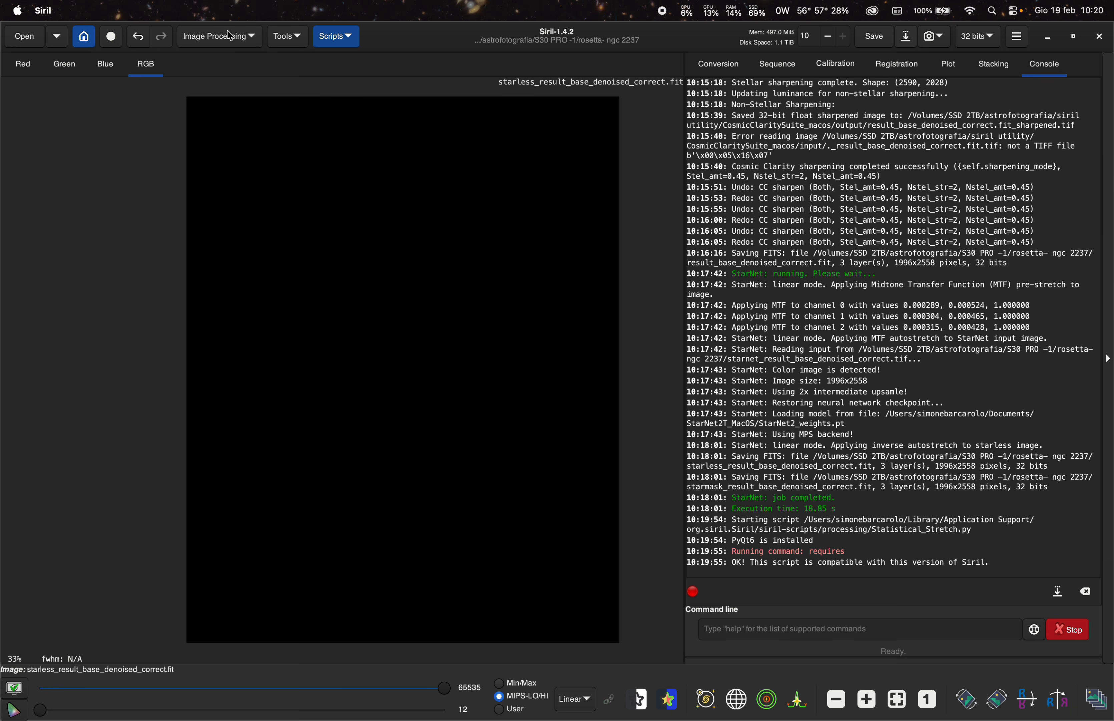
- Open Generalised Hyperbolic Stretch Transformations and apply a stretch with stretch factor 3.728
{"action": "left_click", "coordinate": [233, 41]}
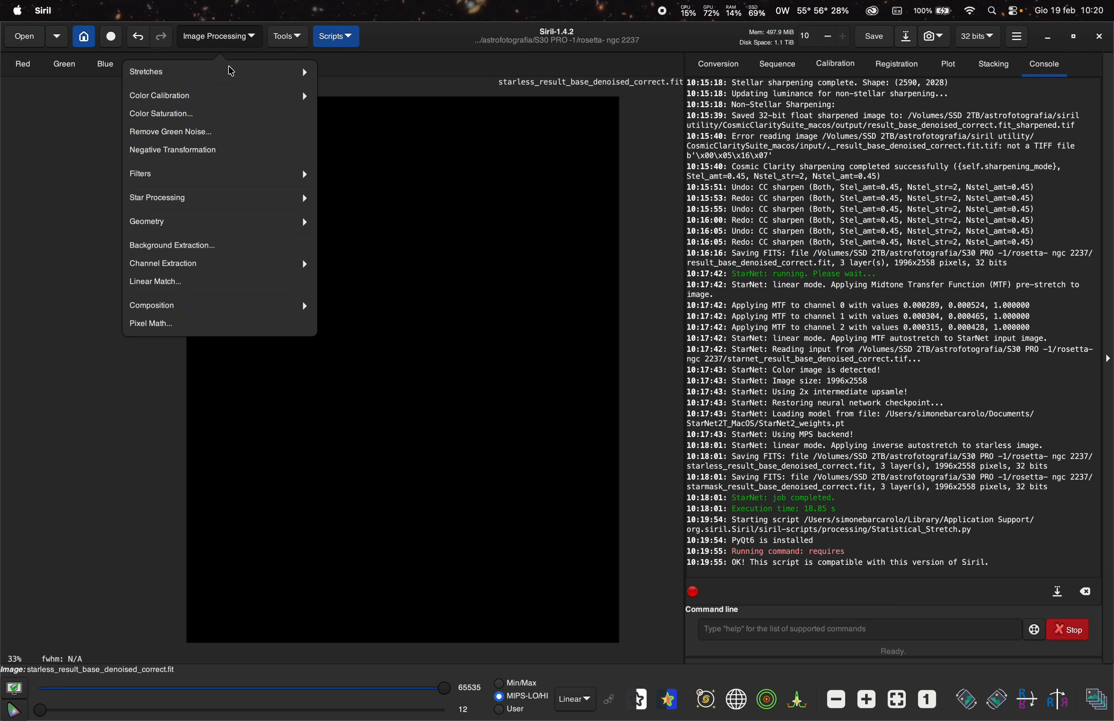
{"action": "left_click", "coordinate": [231, 66]}
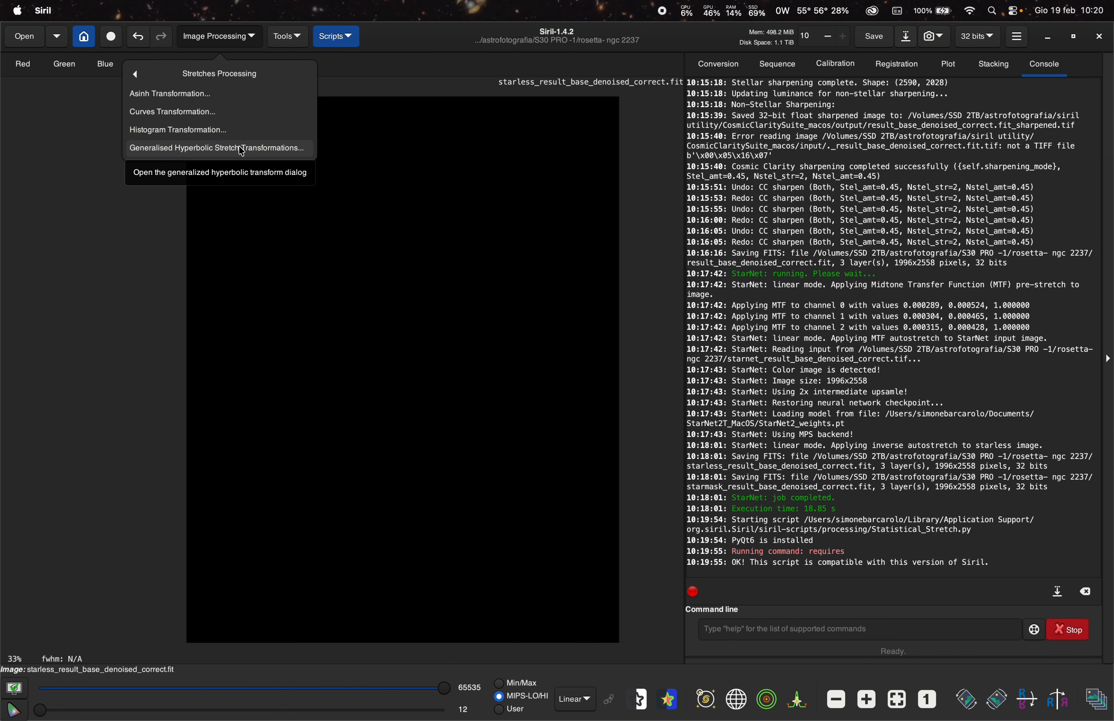
{"action": "left_click", "coordinate": [274, 153]}
{"action": "left_click_drag", "start_coordinate": [540, 160], "coordinate": [849, 143]}
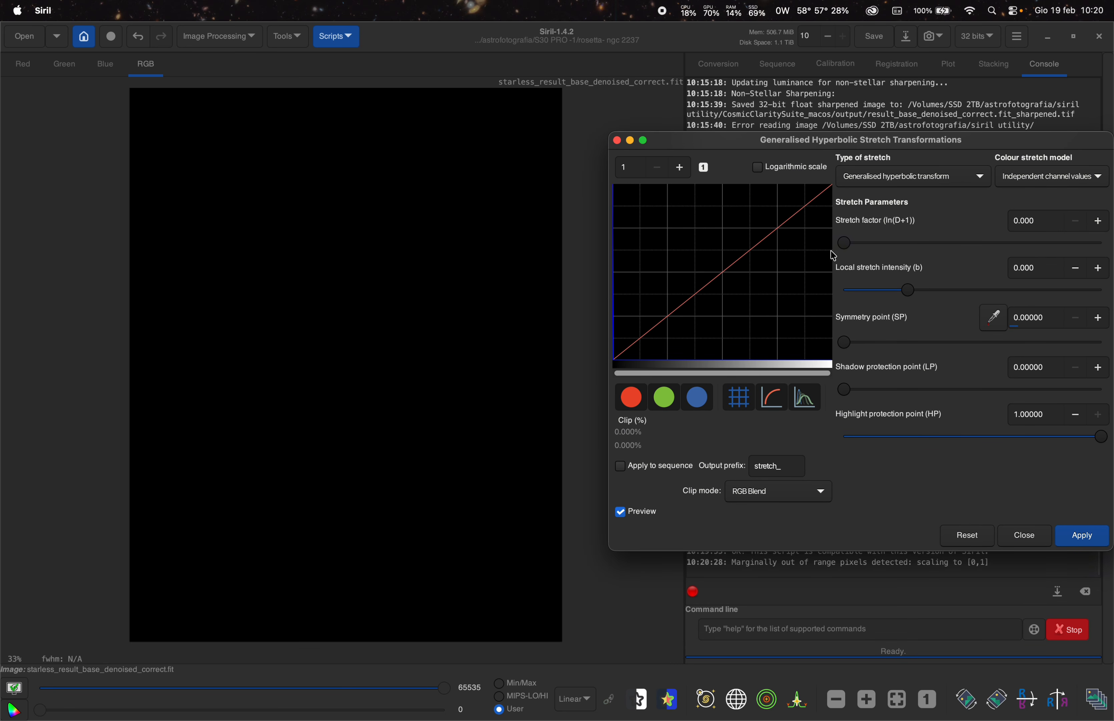
{"action": "left_click_drag", "start_coordinate": [845, 243], "coordinate": [942, 247]}
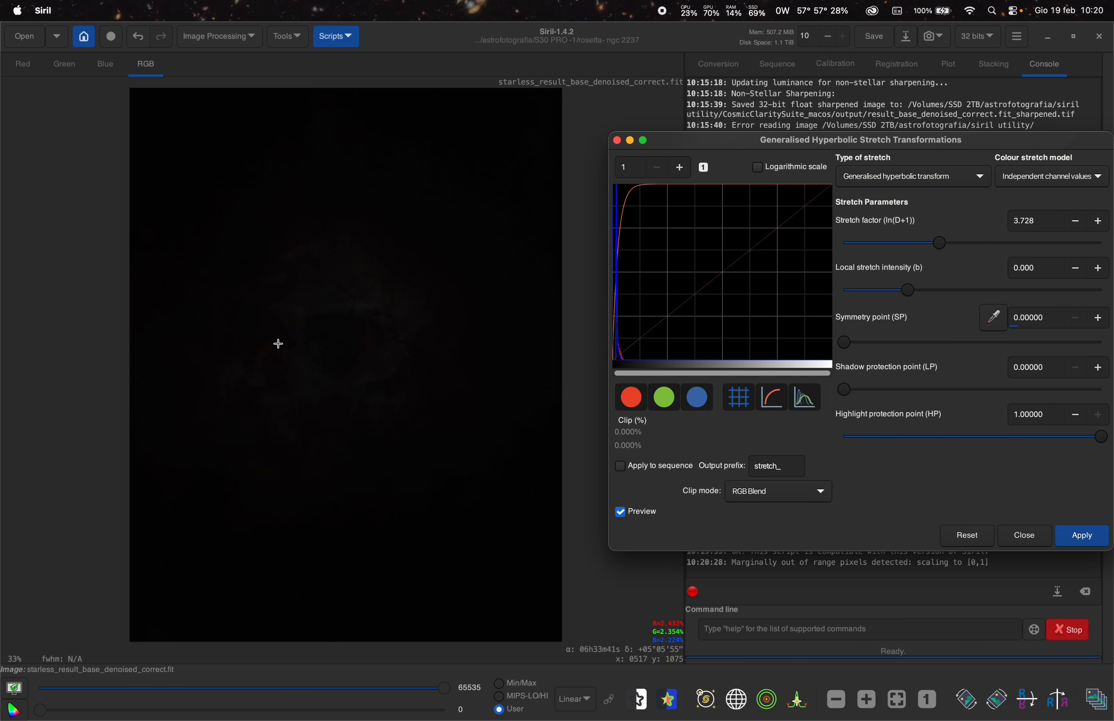
{"action": "left_click", "coordinate": [1082, 534]}
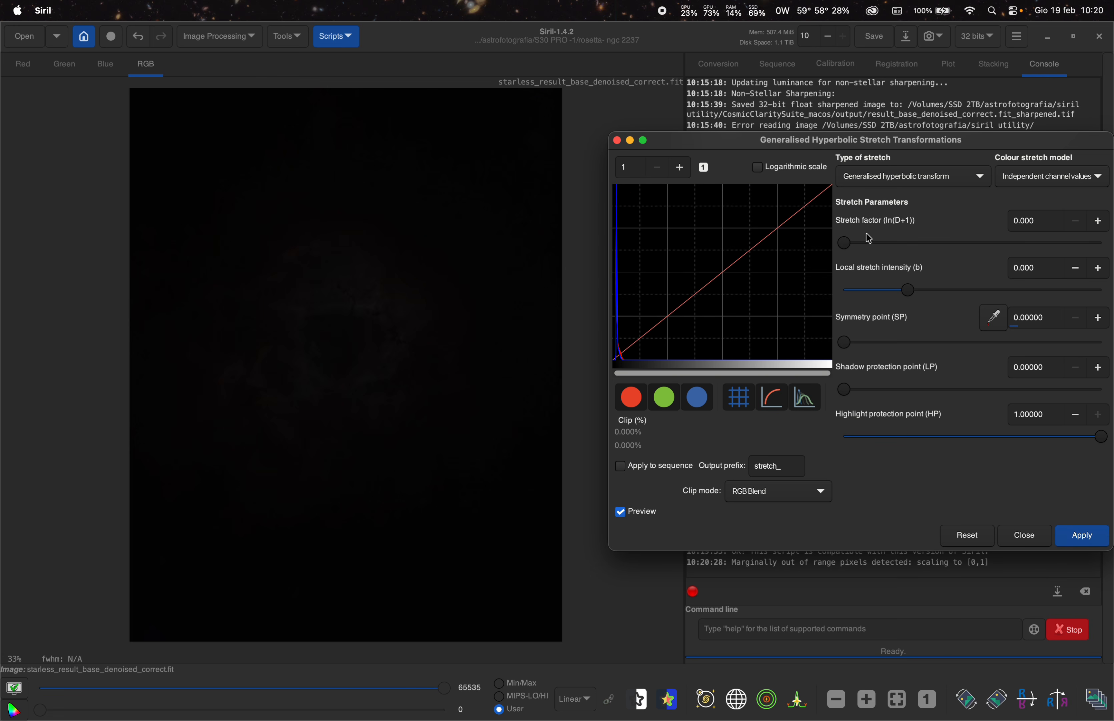
- Switch to Linear stretch (BP shift) and apply it with a black point of 0.01379
{"action": "left_click", "coordinate": [853, 182]}
{"action": "left_click", "coordinate": [887, 243]}
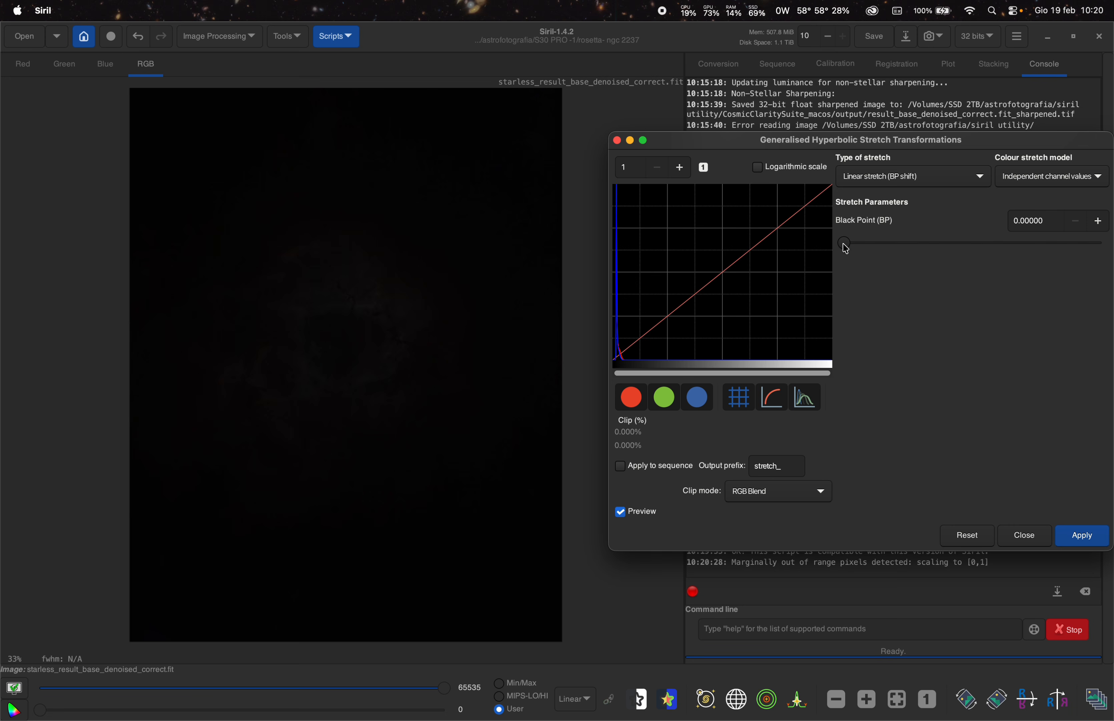
{"action": "left_click_drag", "start_coordinate": [845, 248], "coordinate": [848, 247]}
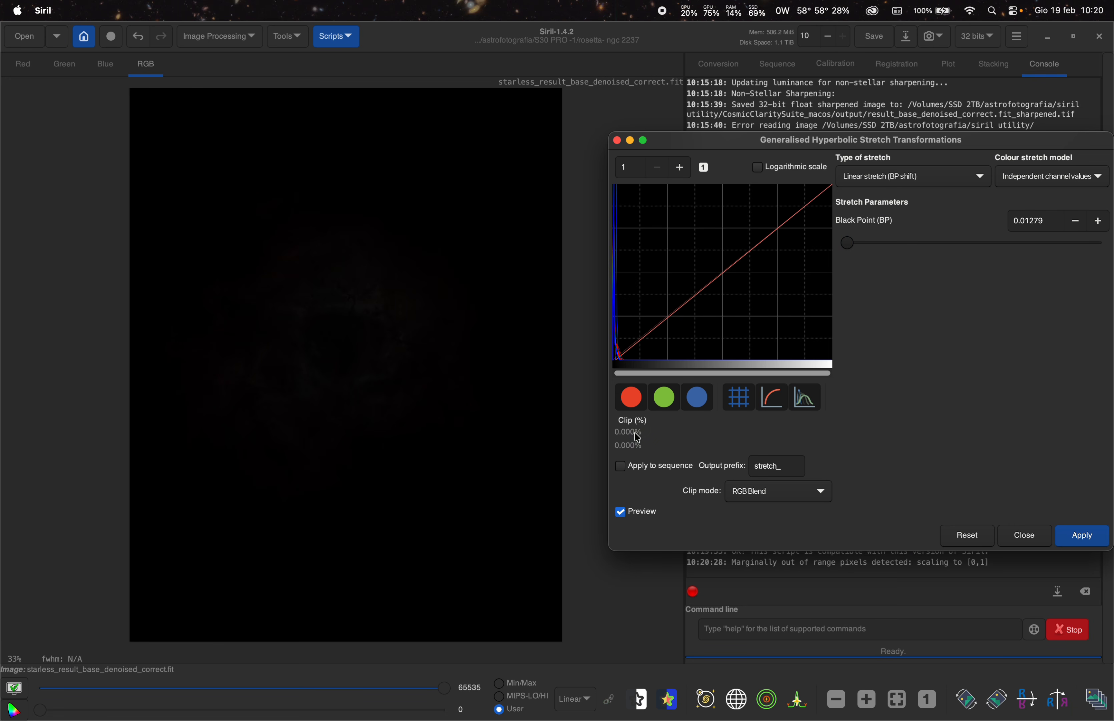
{"action": "left_click", "coordinate": [1100, 222]}
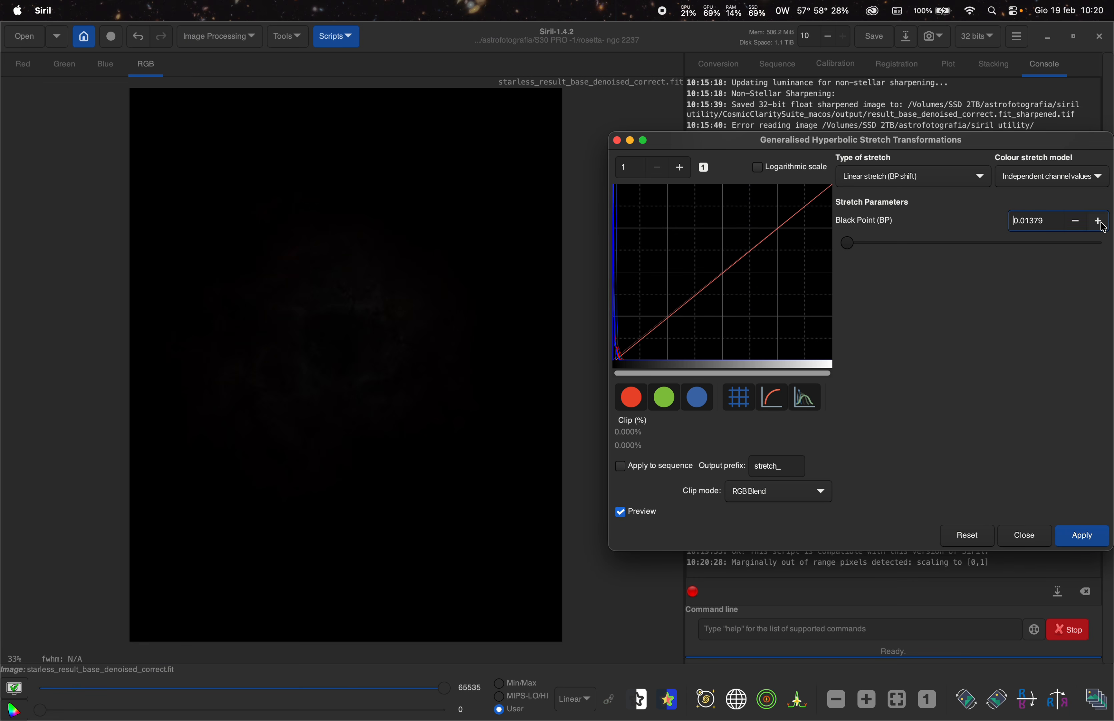
{"action": "left_click", "coordinate": [1076, 223]}
{"action": "left_click", "coordinate": [1090, 537]}
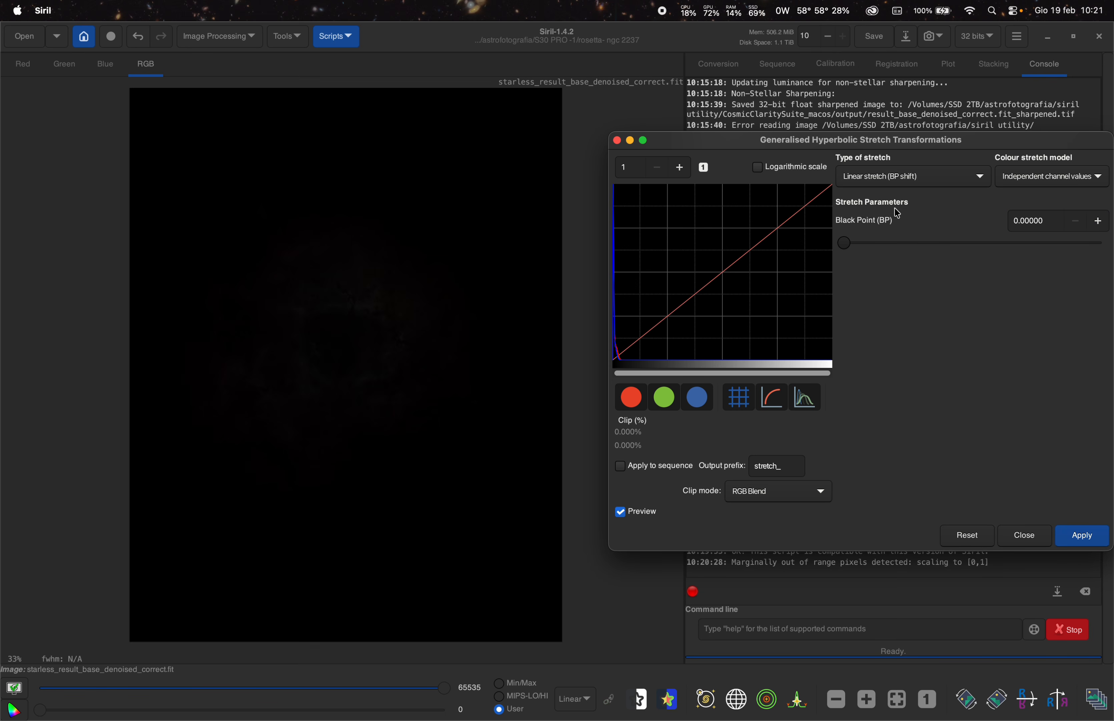
- Apply a generalised hyperbolic transform with stretch factor 2.846, local intensity 1.650 and symmetry point 0.00504
{"action": "left_click", "coordinate": [888, 182]}
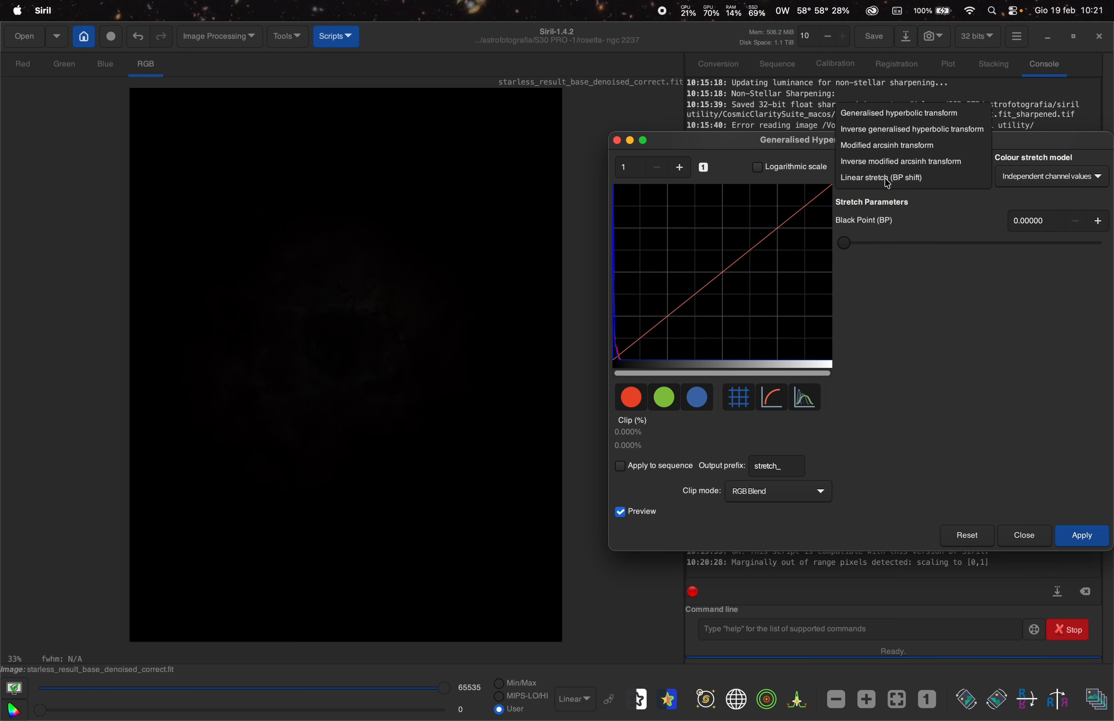
{"action": "left_click", "coordinate": [889, 122]}
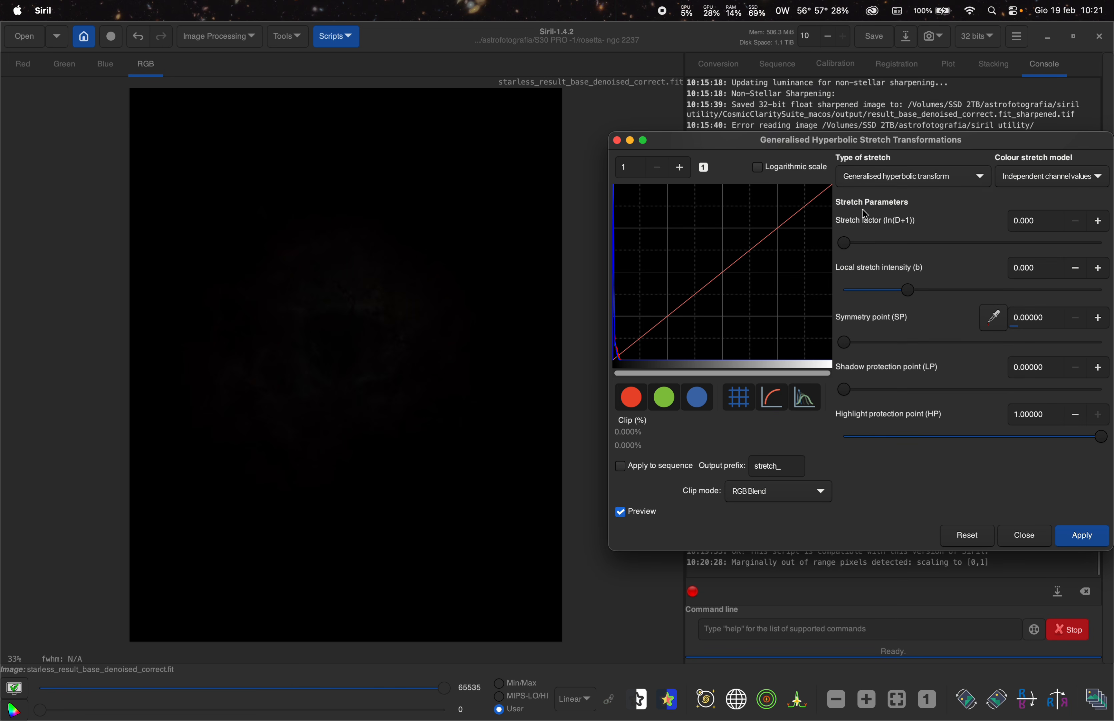
{"action": "left_click_drag", "start_coordinate": [852, 244], "coordinate": [905, 243]}
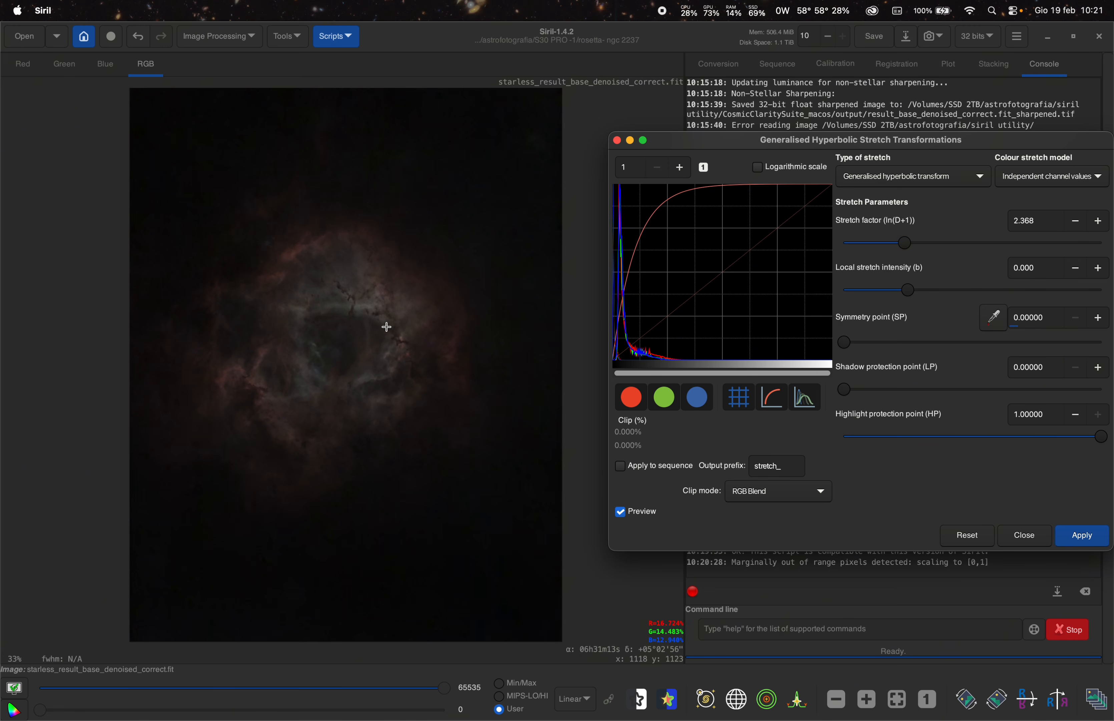
{"action": "left_click_drag", "start_coordinate": [771, 144], "coordinate": [746, 147]}
{"action": "left_click_drag", "start_coordinate": [883, 249], "coordinate": [895, 251]}
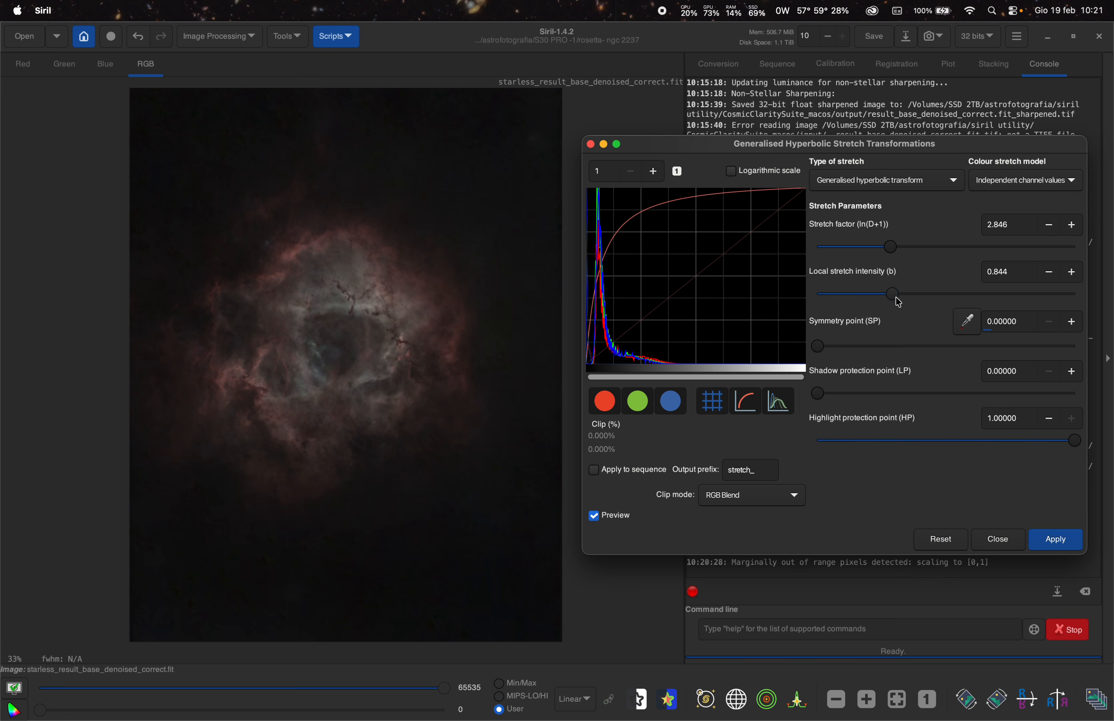
{"action": "mouse_move", "coordinate": [888, 301]}
{"action": "left_mouse_down"}
{"action": "mouse_move", "coordinate": [952, 309]}
{"action": "mouse_move", "coordinate": [908, 303]}
{"action": "left_mouse_up"}
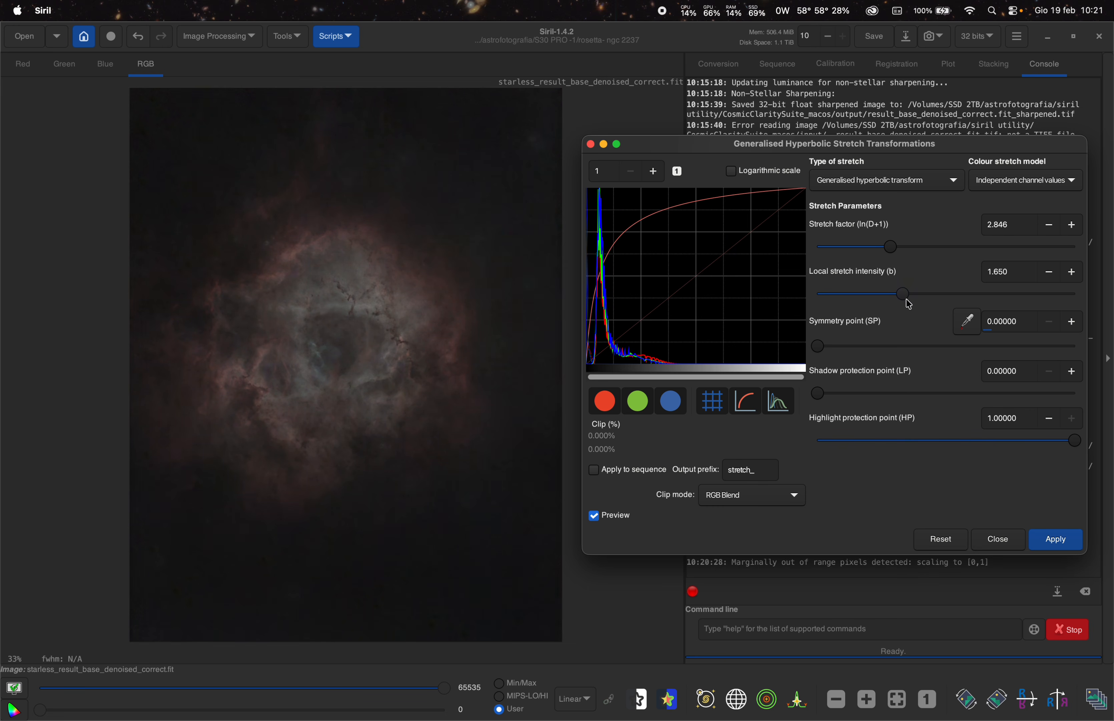
{"action": "left_click_drag", "start_coordinate": [819, 346], "coordinate": [824, 350]}
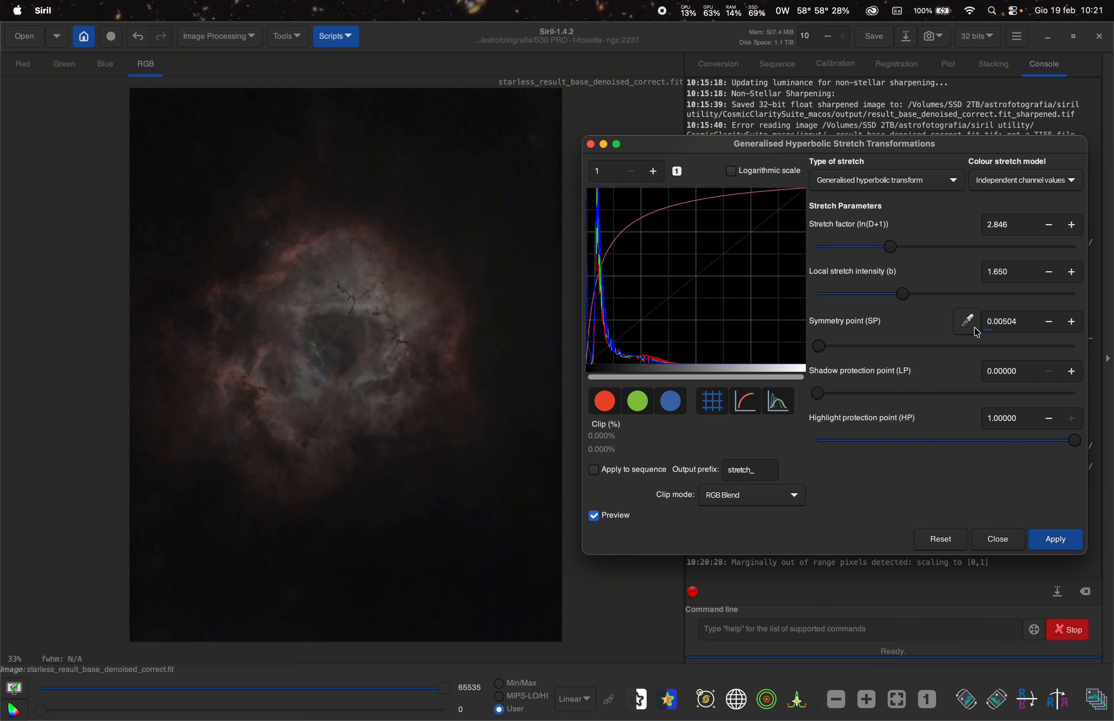
- Apply a Linear stretch (BP shift) with a black point of 0.00500
{"action": "left_click", "coordinate": [887, 180]}
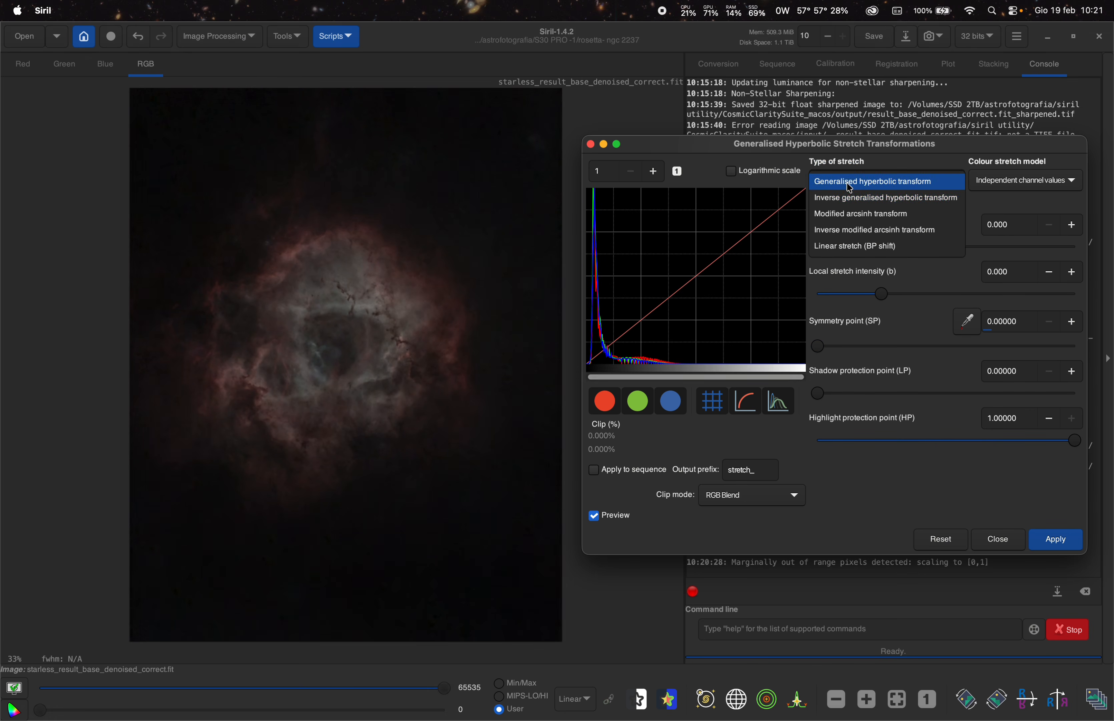
{"action": "left_click", "coordinate": [864, 246]}
{"action": "left_click", "coordinate": [1072, 224]}
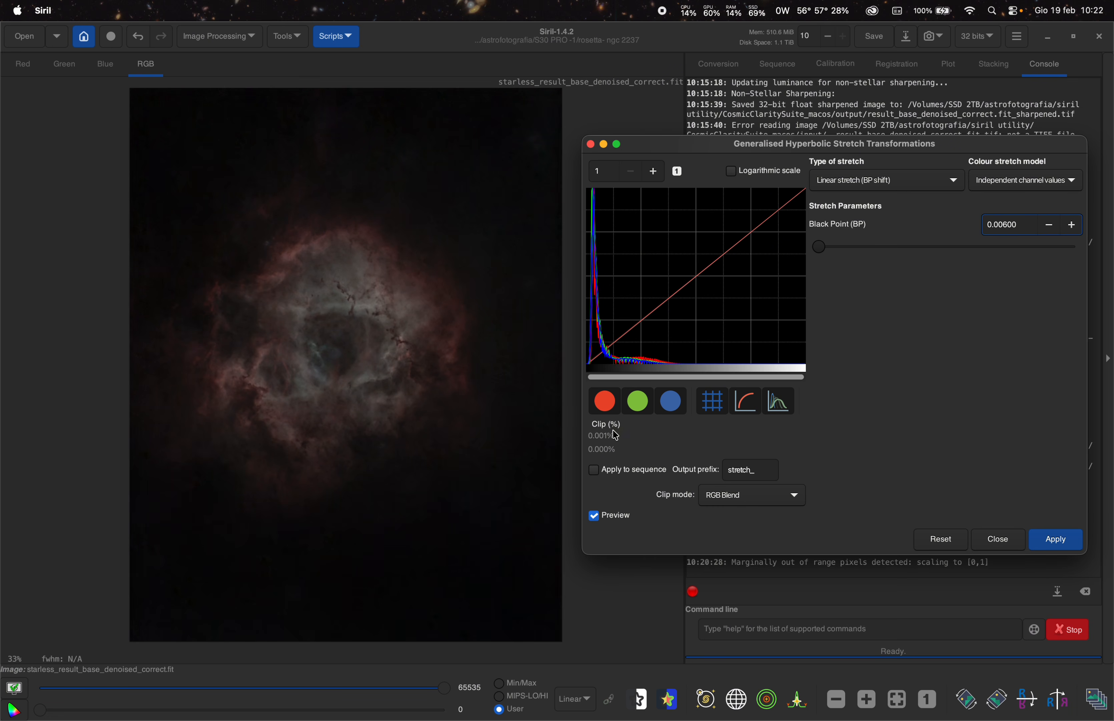
{"action": "left_click", "coordinate": [1049, 225]}
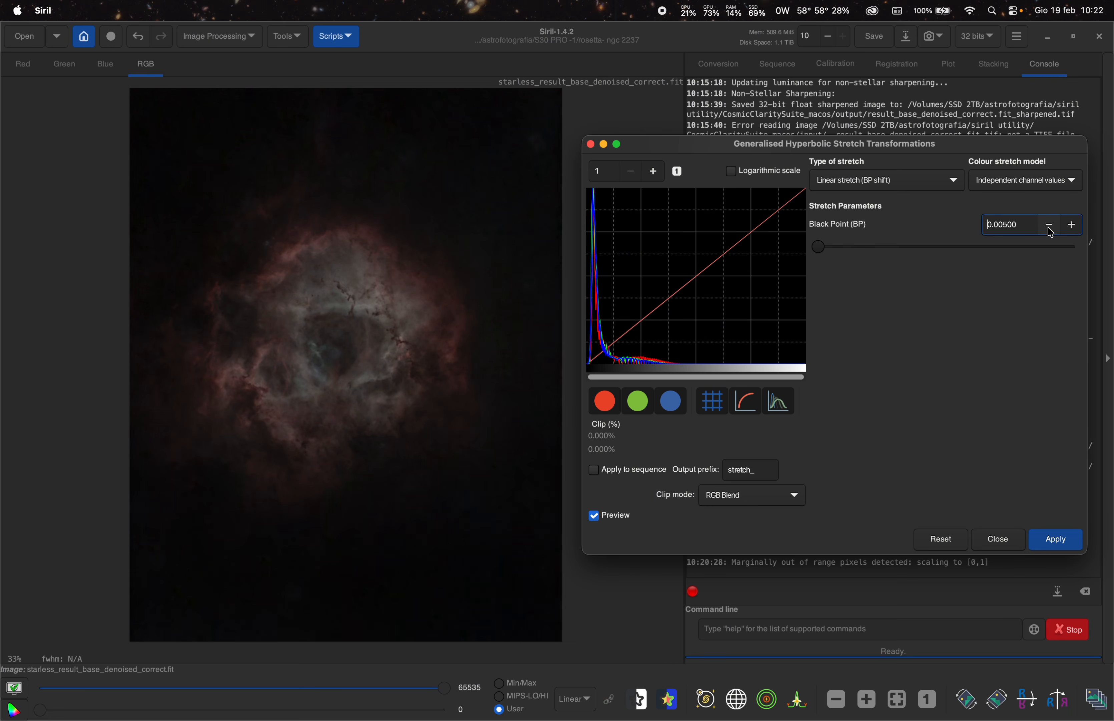
{"action": "left_click", "coordinate": [1068, 542]}
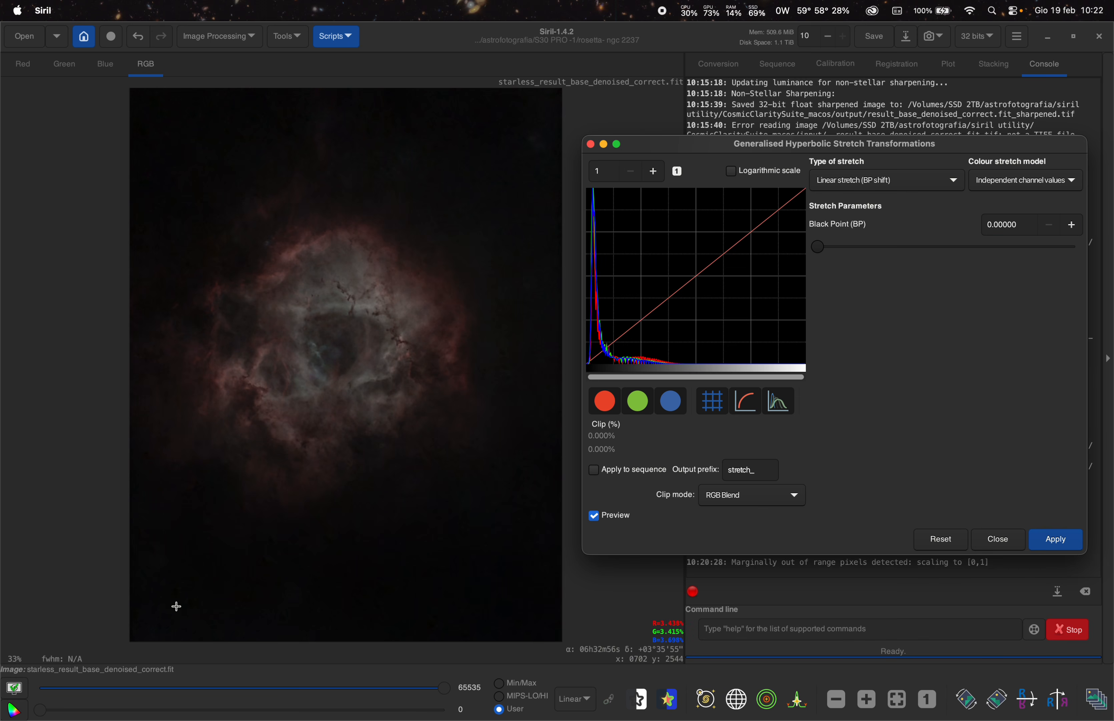
- Apply a generalised hyperbolic transform with stretch factor 0.957 and local stretch intensity 0.592
{"action": "left_click", "coordinate": [885, 180]}
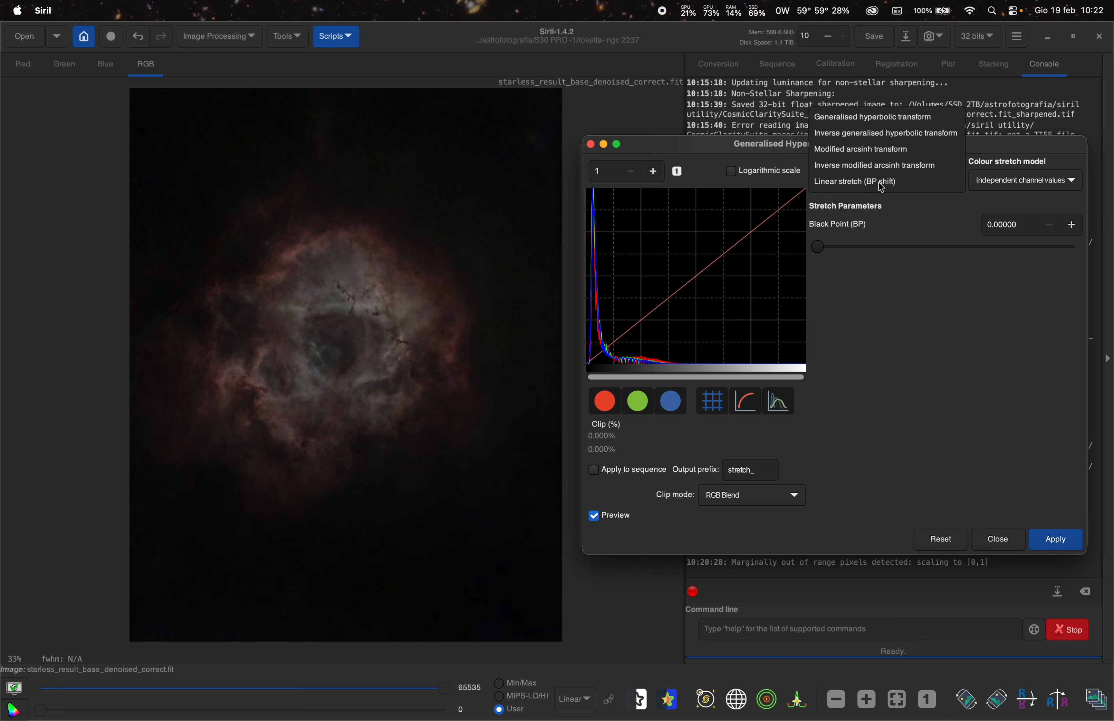
{"action": "left_click", "coordinate": [879, 121]}
{"action": "left_click_drag", "start_coordinate": [818, 246], "coordinate": [842, 260]}
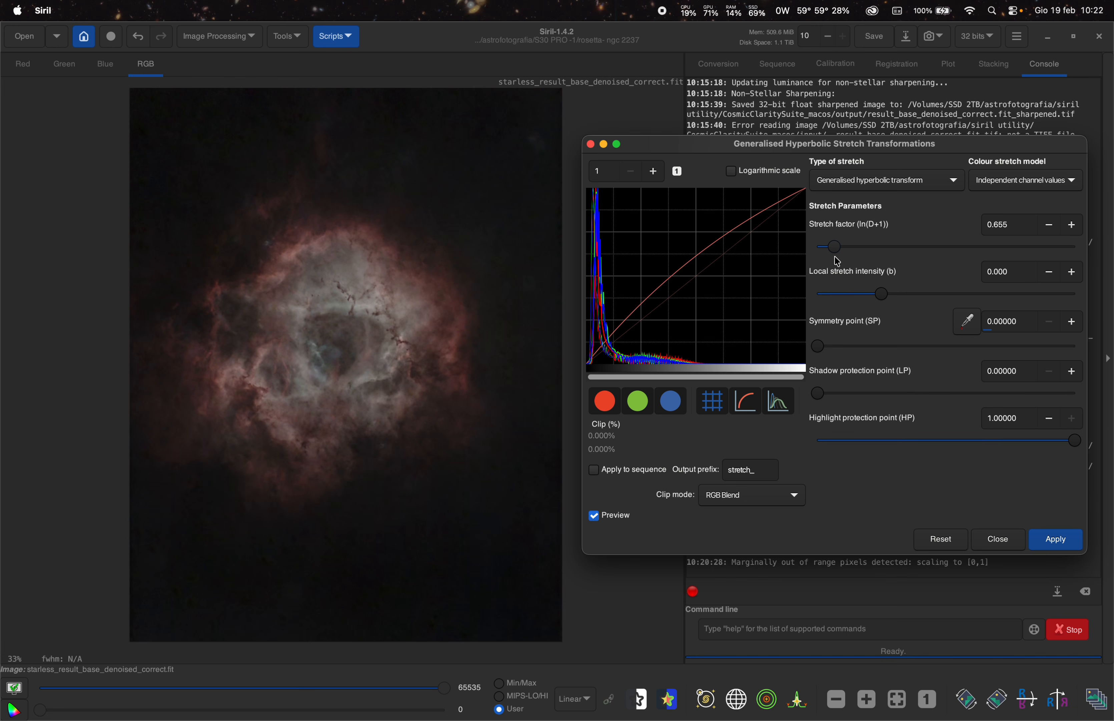
{"action": "left_click_drag", "start_coordinate": [843, 262], "coordinate": [842, 259]}
{"action": "left_click_drag", "start_coordinate": [883, 294], "coordinate": [891, 298]}
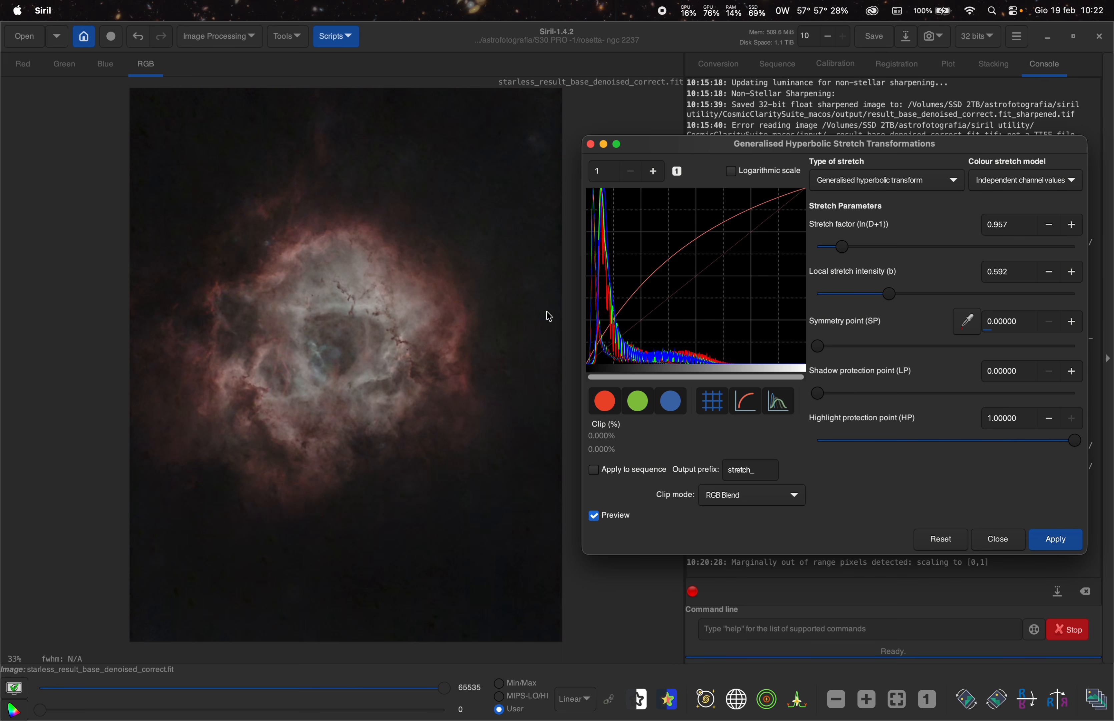
{"action": "left_click_drag", "start_coordinate": [843, 248], "coordinate": [845, 247]}
{"action": "left_click", "coordinate": [1056, 540]}
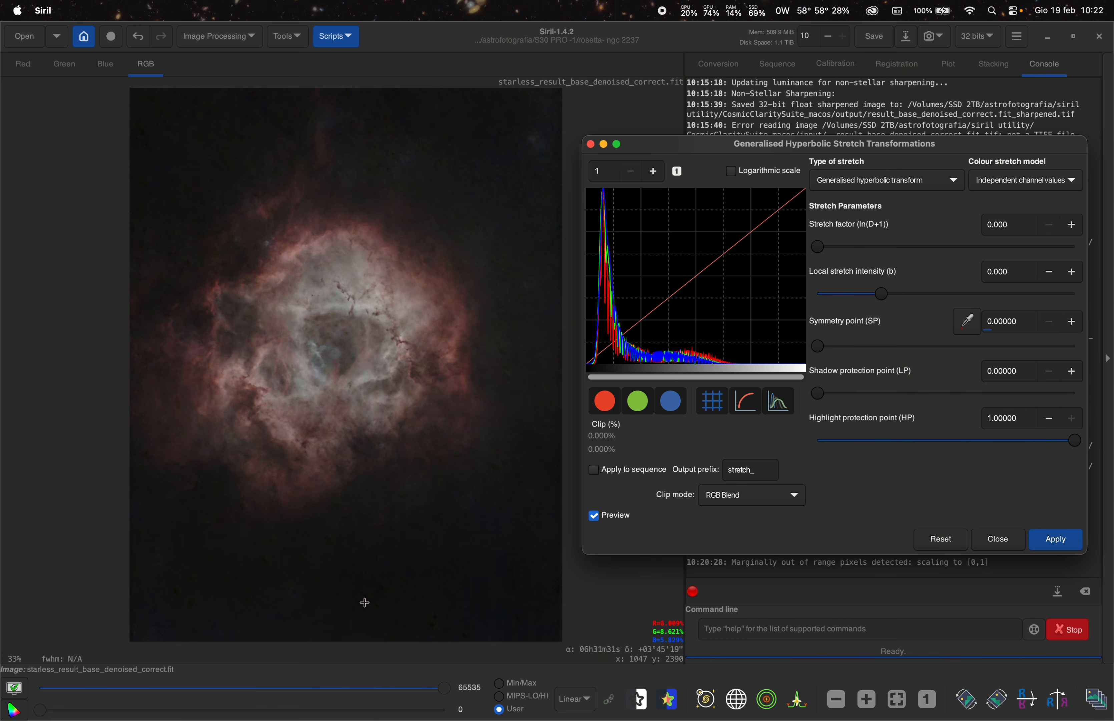
- Zoom in and out to inspect the stretched nebula image
{"action": "scroll", "coordinate": [404, 592], "scroll_direction": "up", "scroll_amount": 3}
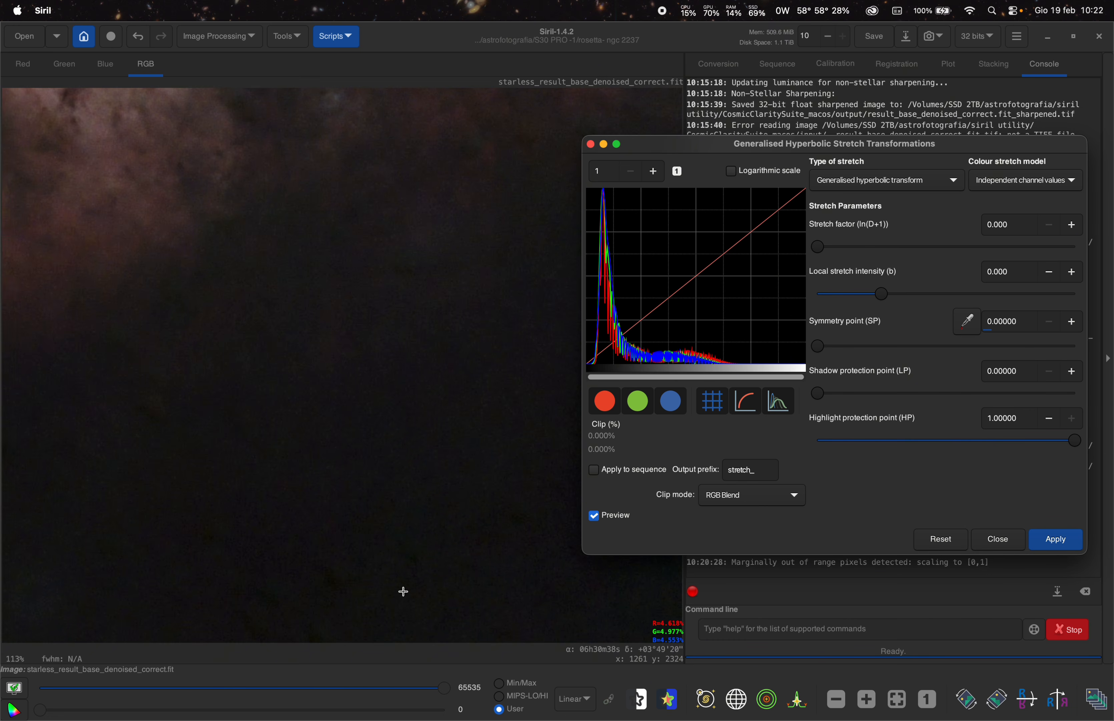
{"action": "scroll", "coordinate": [403, 591], "scroll_direction": "down", "scroll_amount": 3}
{"action": "scroll", "coordinate": [331, 461], "scroll_direction": "up", "scroll_amount": 3}
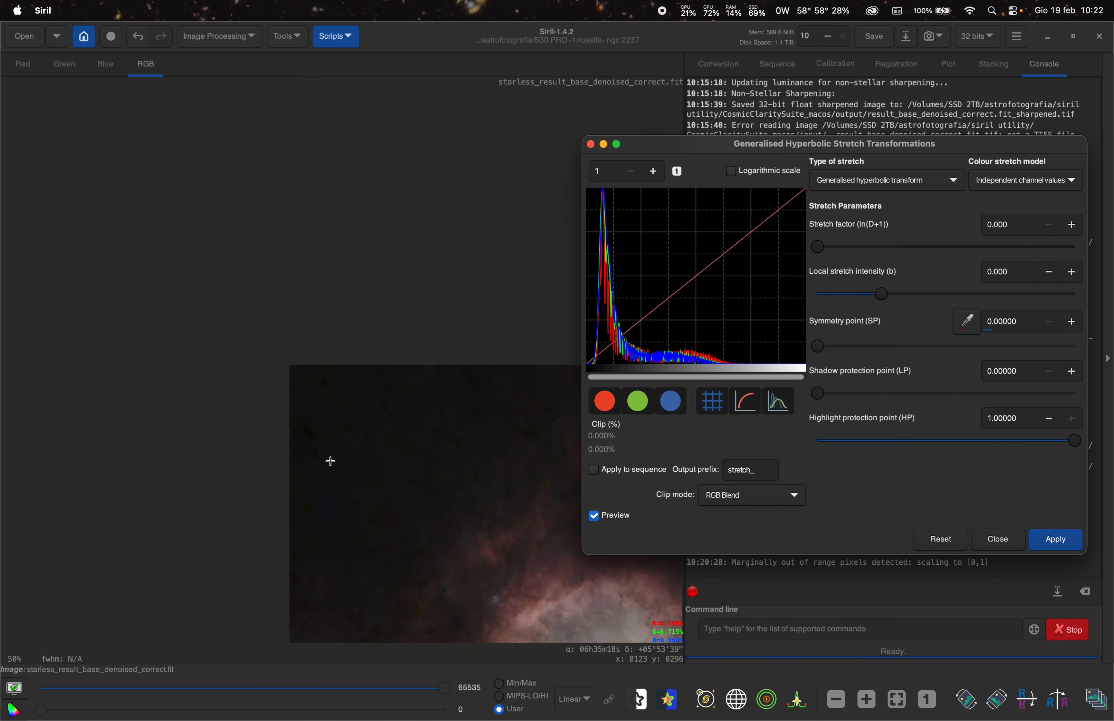
{"action": "scroll", "coordinate": [360, 444], "scroll_direction": "down", "scroll_amount": 6}
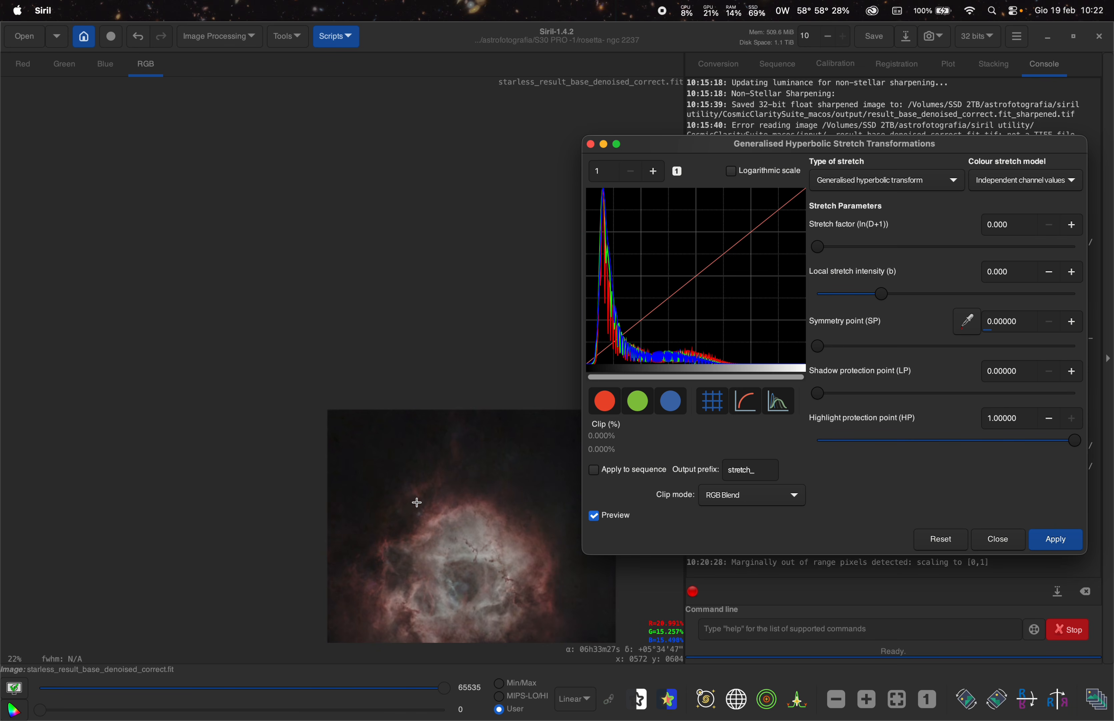
- Switch the stretch type to Linear stretch (BP shift) and apply a black point of about 0.03
{"action": "scroll", "coordinate": [447, 558], "scroll_direction": "up", "scroll_amount": 2}
{"action": "scroll", "coordinate": [401, 340], "scroll_direction": "down", "scroll_amount": 2}
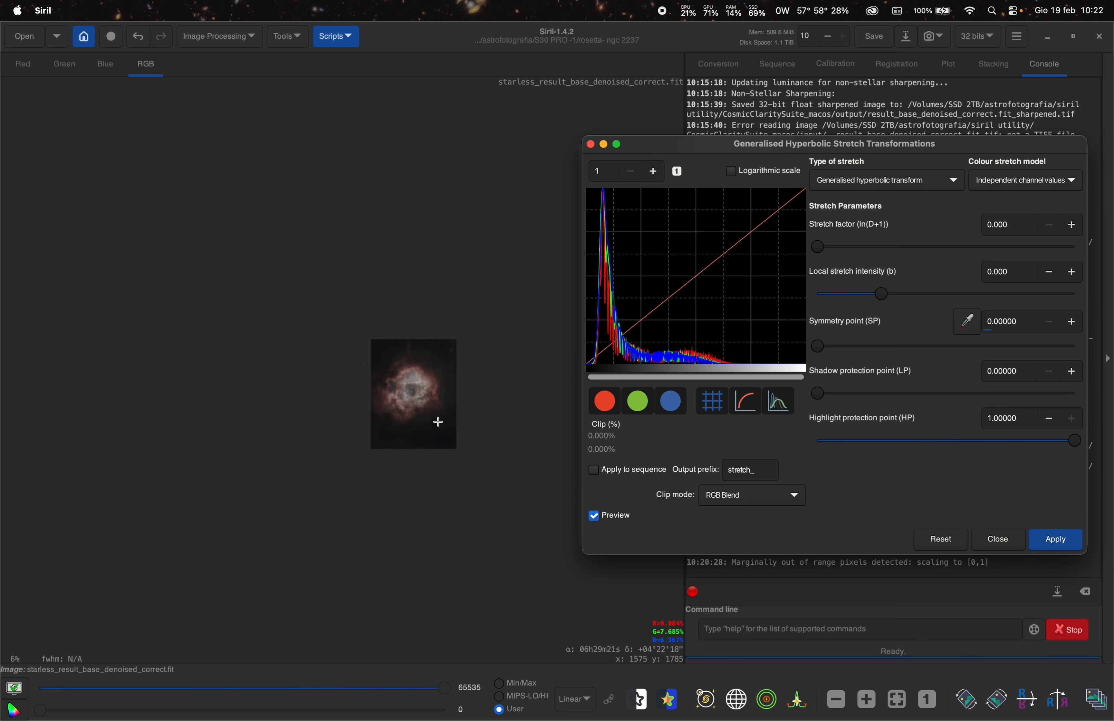
{"action": "scroll", "coordinate": [374, 332], "scroll_direction": "up", "scroll_amount": 4}
{"action": "scroll", "coordinate": [214, 140], "scroll_direction": "down", "scroll_amount": 1}
{"action": "scroll", "coordinate": [218, 135], "scroll_direction": "up", "scroll_amount": 3}
{"action": "scroll", "coordinate": [298, 246], "scroll_direction": "up", "scroll_amount": 3}
{"action": "scroll", "coordinate": [299, 246], "scroll_direction": "down", "scroll_amount": 5}
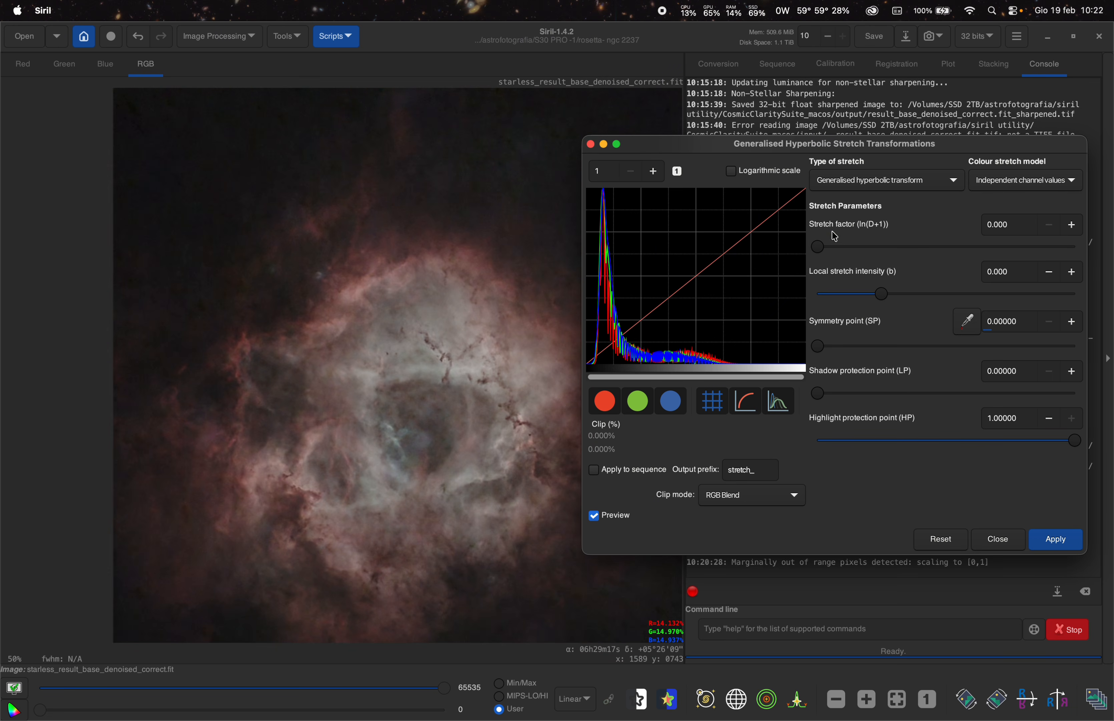
{"action": "left_click", "coordinate": [863, 182]}
{"action": "left_click", "coordinate": [862, 246]}
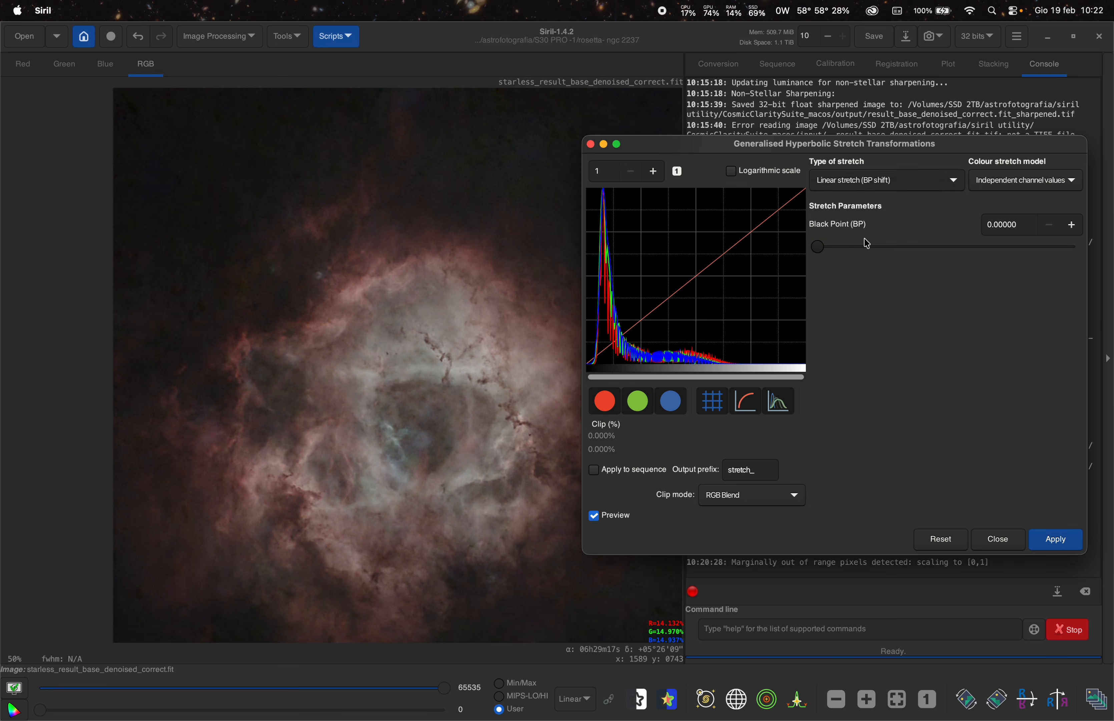
{"action": "left_click_drag", "start_coordinate": [823, 248], "coordinate": [834, 254]}
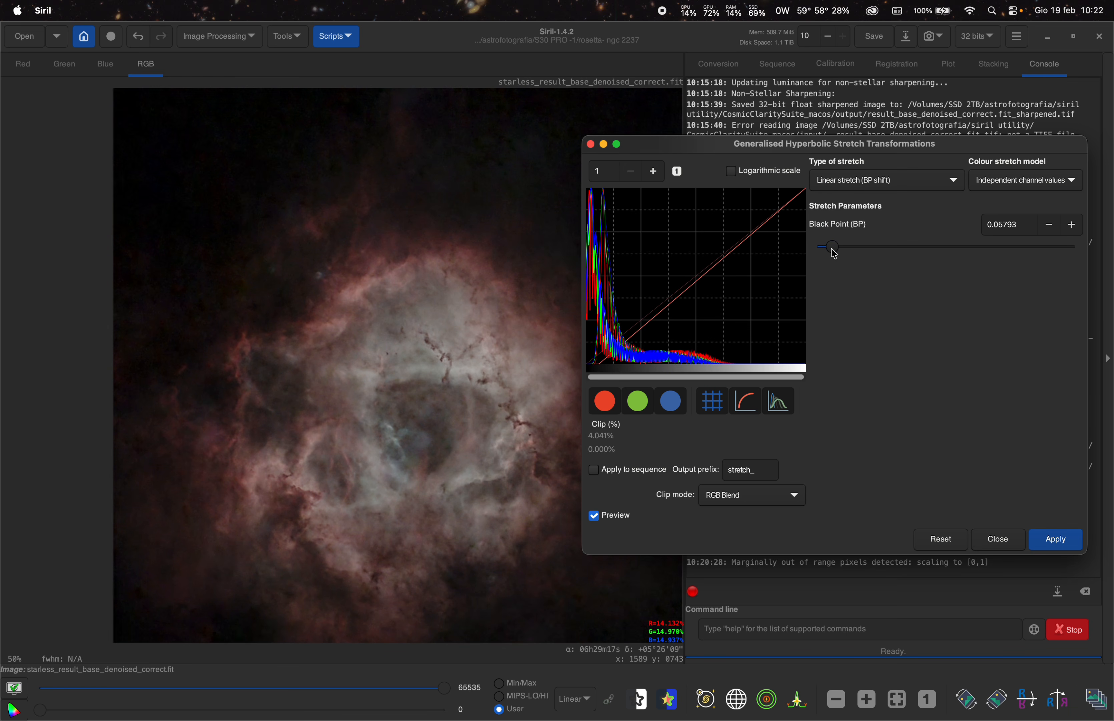
{"action": "scroll", "coordinate": [179, 310], "scroll_direction": "up", "scroll_amount": 3}
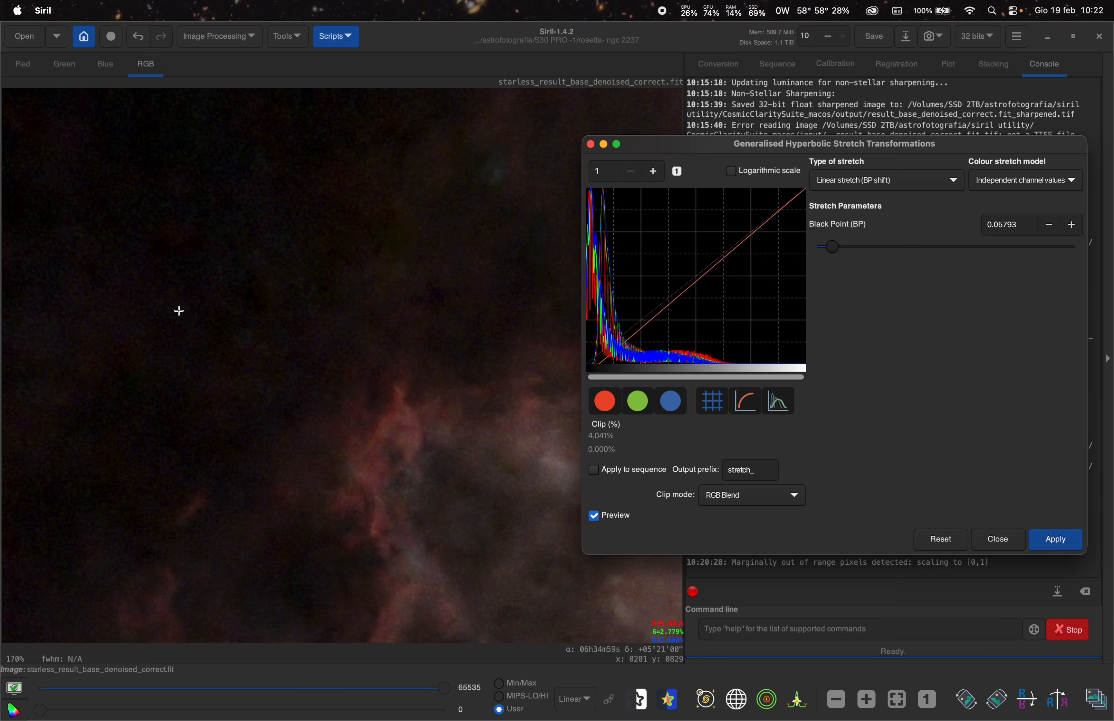
{"action": "scroll", "coordinate": [171, 305], "scroll_direction": "down", "scroll_amount": 4}
{"action": "scroll", "coordinate": [324, 233], "scroll_direction": "up", "scroll_amount": 1}
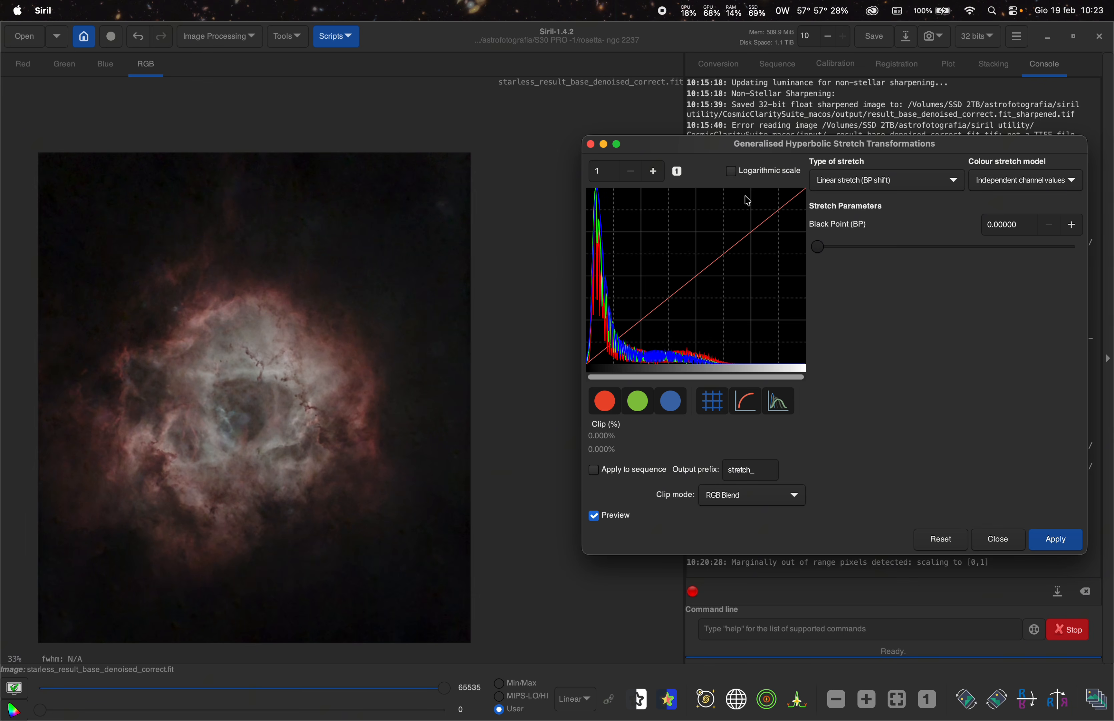
- Close the stretch dialog and zoom in and out to examine the nebula after the black point shift
{"action": "left_click_drag", "start_coordinate": [727, 145], "coordinate": [622, 222]}
{"action": "left_click", "coordinate": [518, 211]}
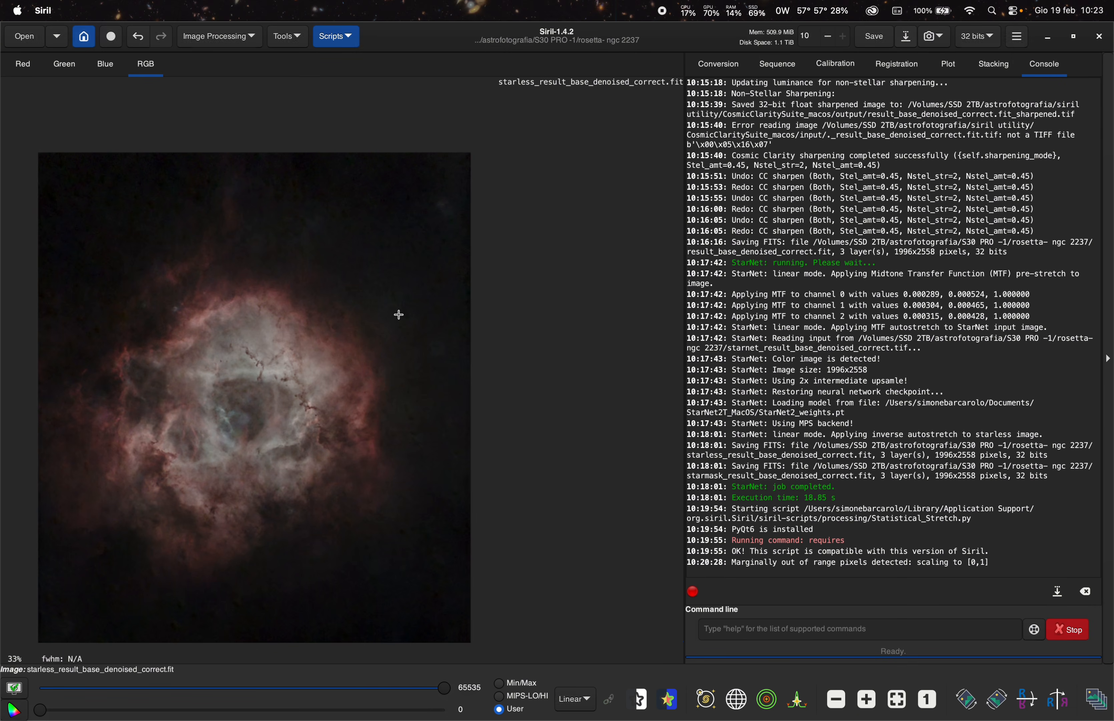
{"action": "scroll", "coordinate": [220, 337], "scroll_direction": "up", "scroll_amount": 3}
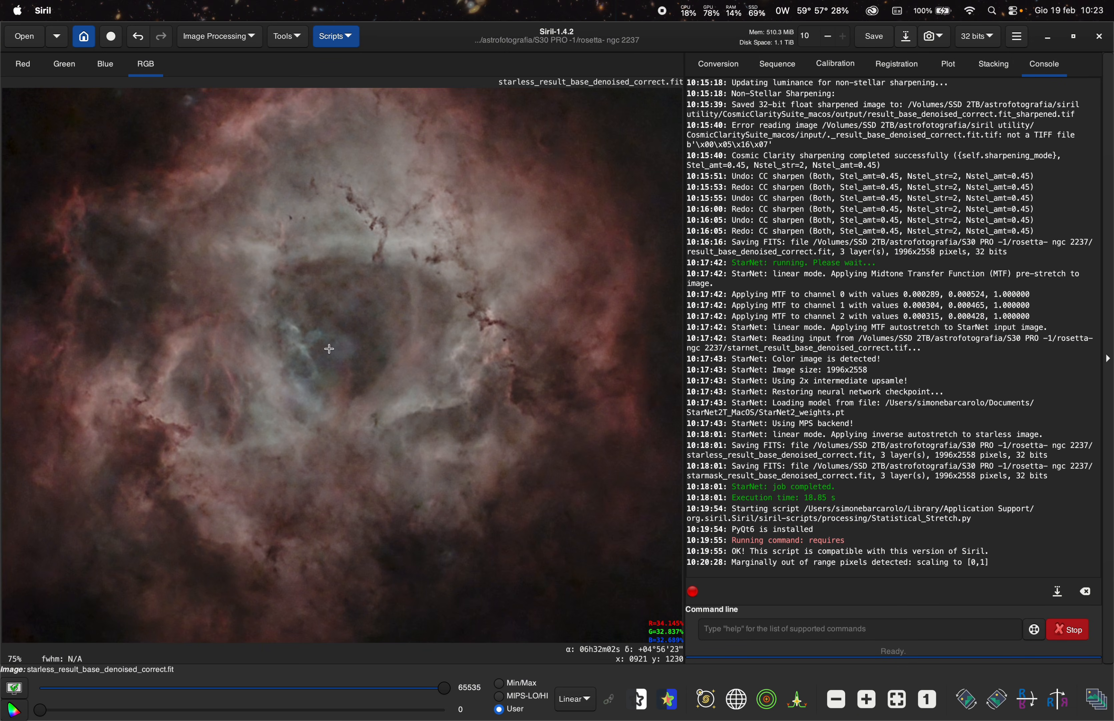
{"action": "scroll", "coordinate": [290, 424], "scroll_direction": "down", "scroll_amount": 2}
{"action": "scroll", "coordinate": [321, 320], "scroll_direction": "up", "scroll_amount": 1}
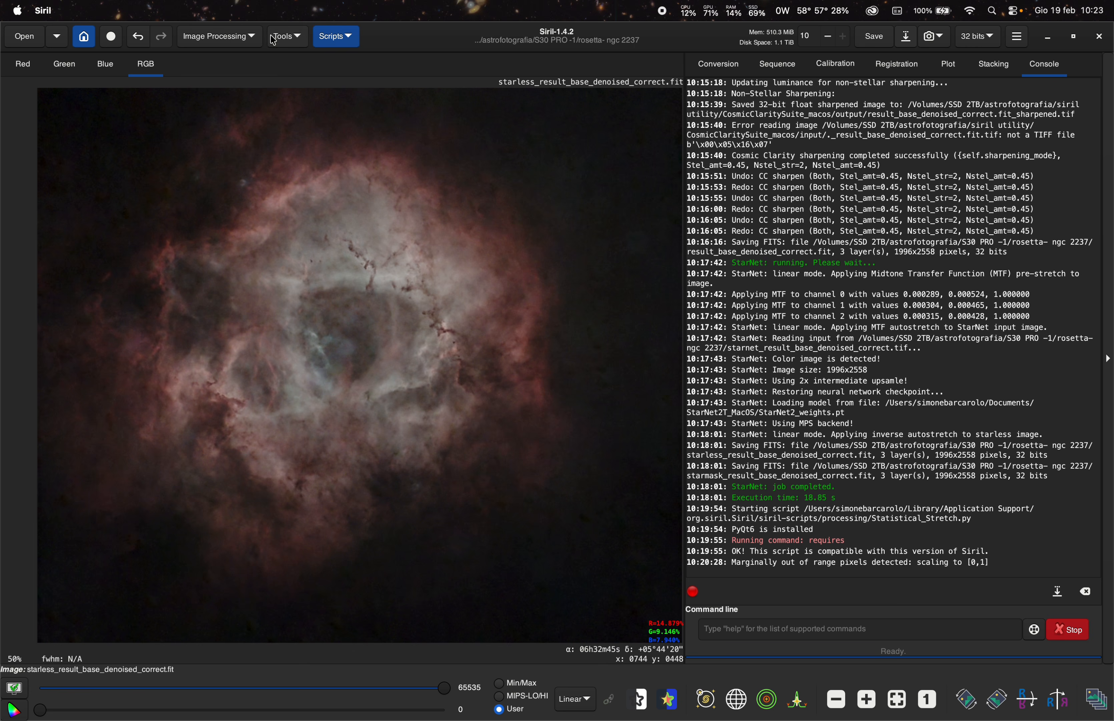
- Launch the HDR_multiscale.py processing script from the Python scripts collection
{"action": "left_click", "coordinate": [343, 38]}
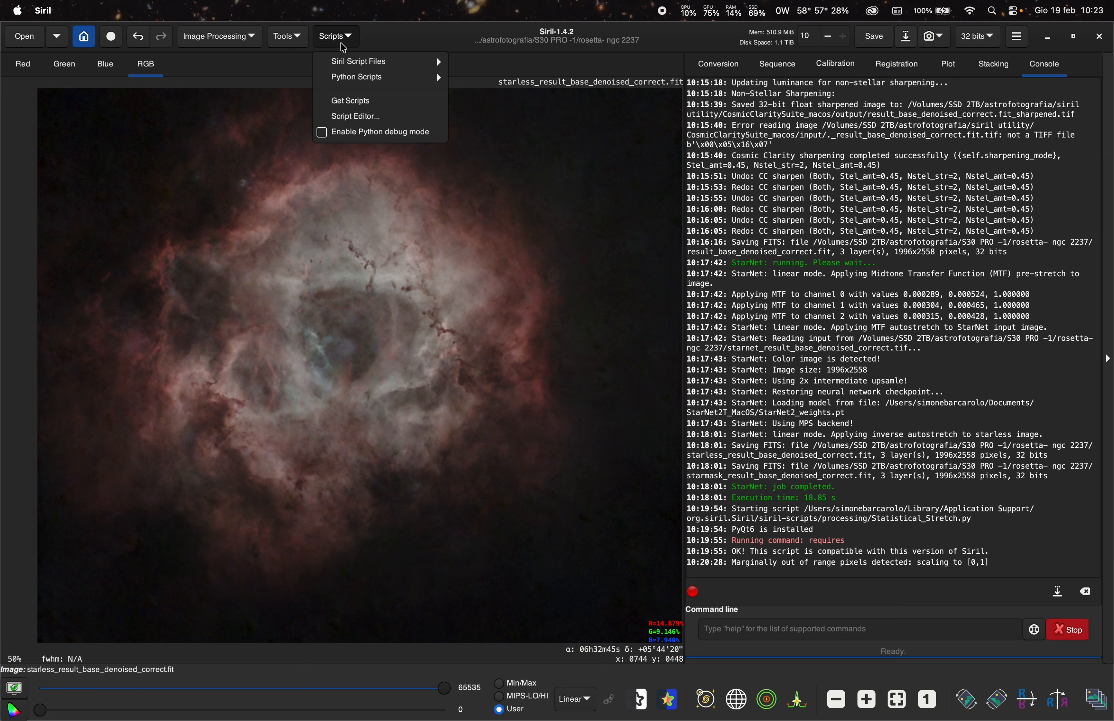
{"action": "mouse_move", "coordinate": [379, 77]}
{"action": "mouse_move", "coordinate": [543, 79]}
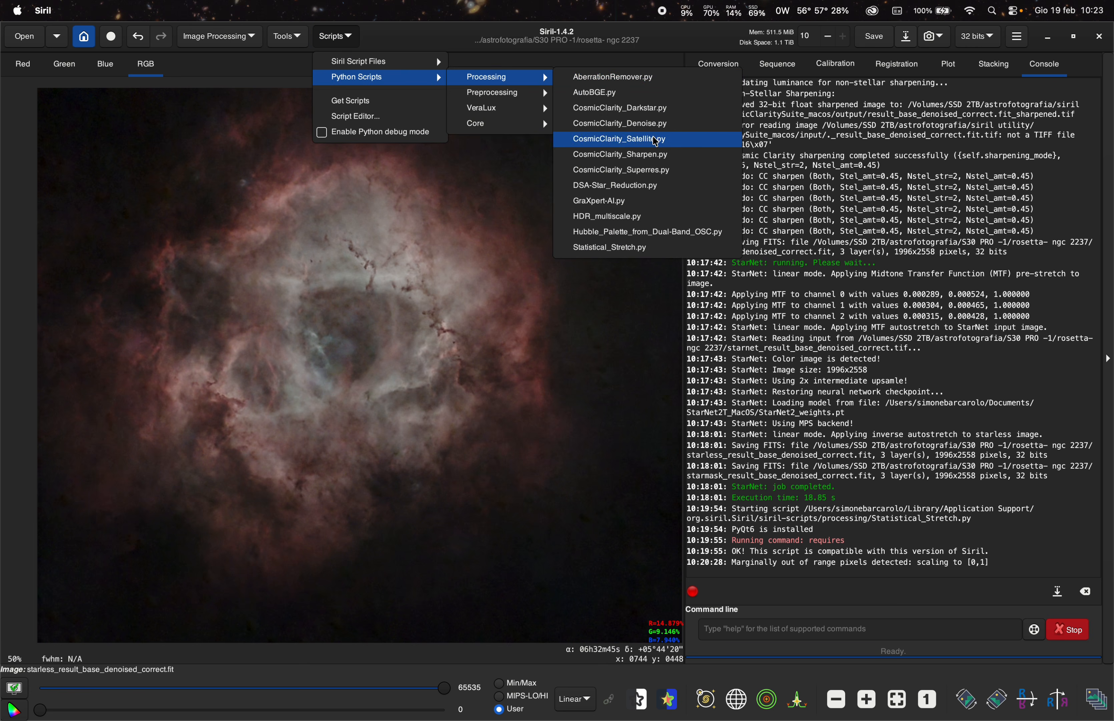
{"action": "left_click", "coordinate": [633, 218]}
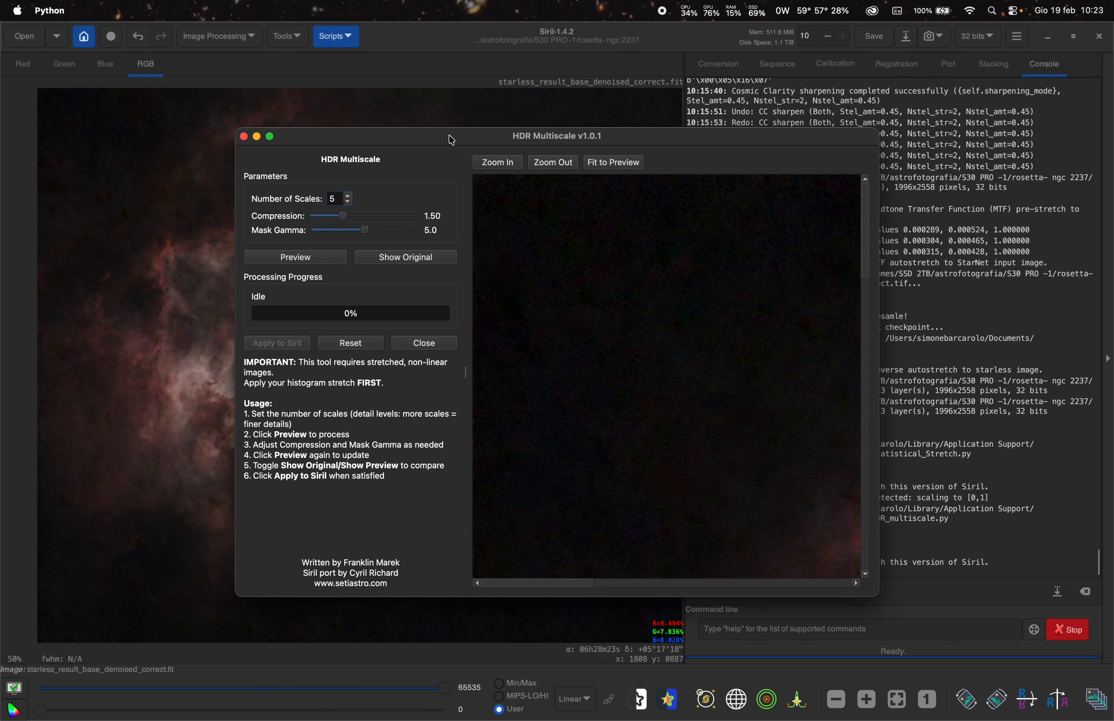
{"action": "left_click_drag", "start_coordinate": [451, 140], "coordinate": [697, 130]}
{"action": "left_click_drag", "start_coordinate": [862, 129], "coordinate": [450, 111]}
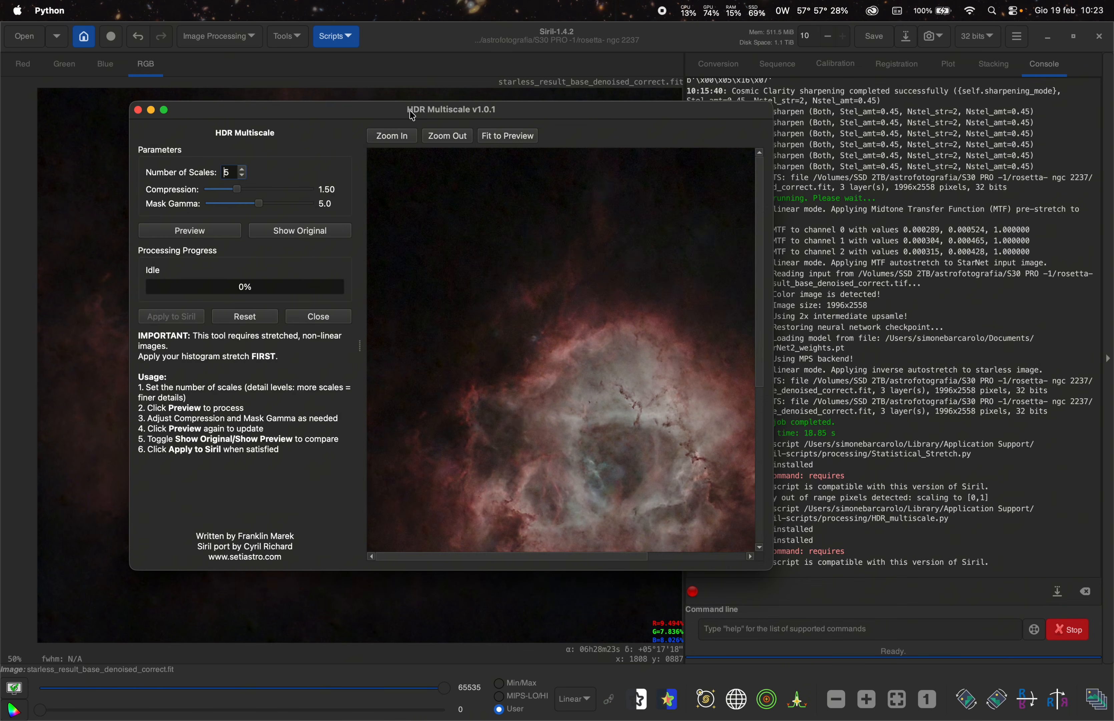
- Preview HDR Multiscale with 5 scales, compression 1.50 and mask gamma 5.0, compare with the original, and apply it
{"action": "scroll", "coordinate": [580, 364], "scroll_direction": "up", "scroll_amount": 2}
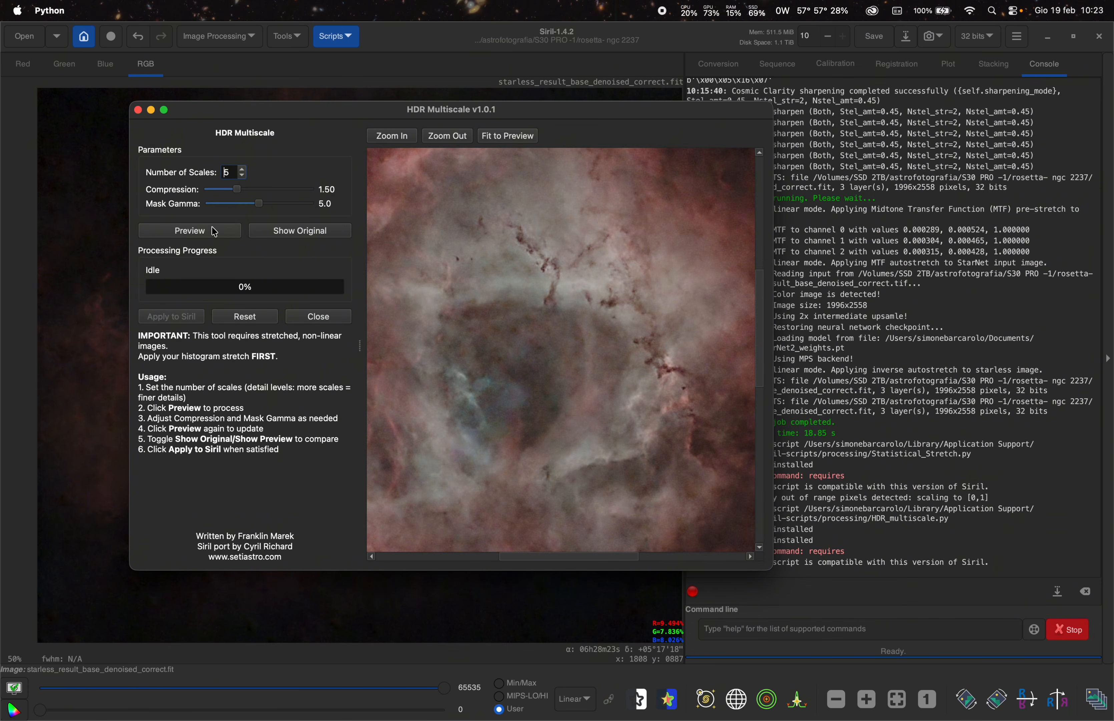
{"action": "left_click", "coordinate": [199, 231]}
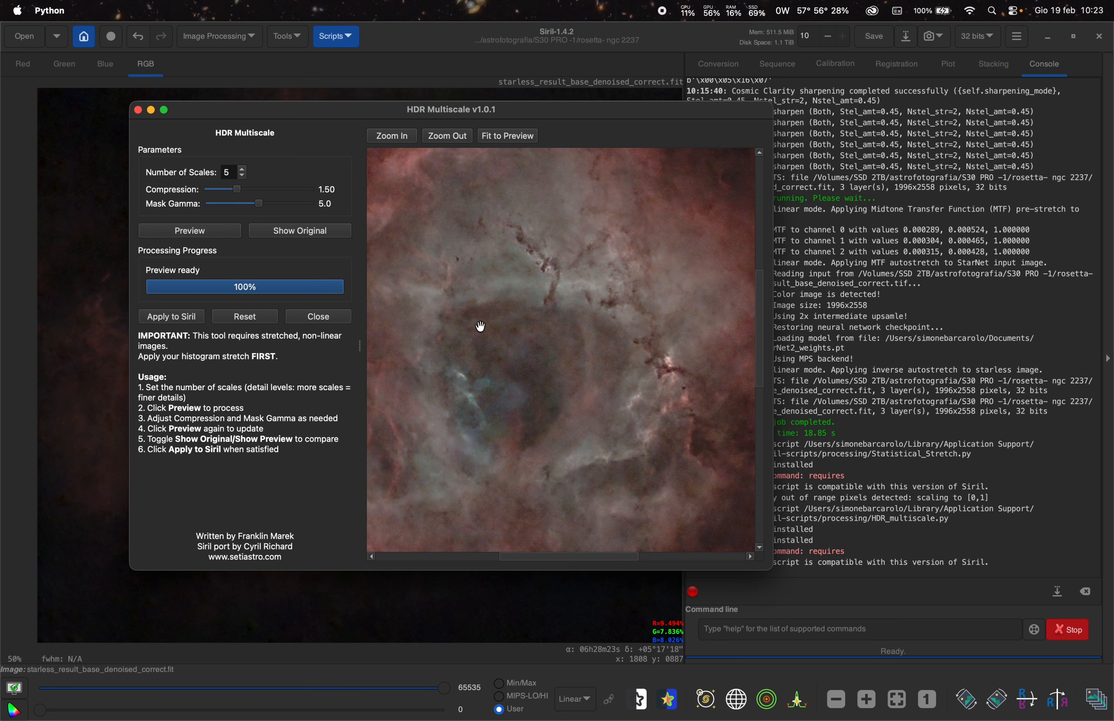
{"action": "left_click", "coordinate": [300, 231]}
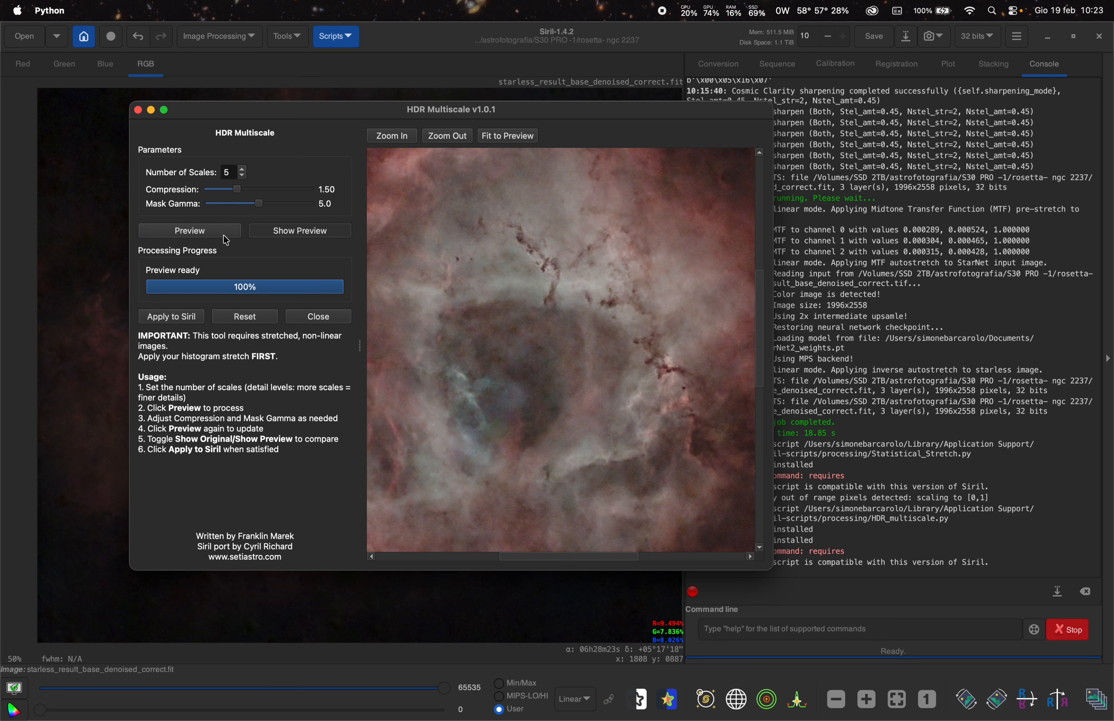
{"action": "left_click", "coordinate": [211, 232]}
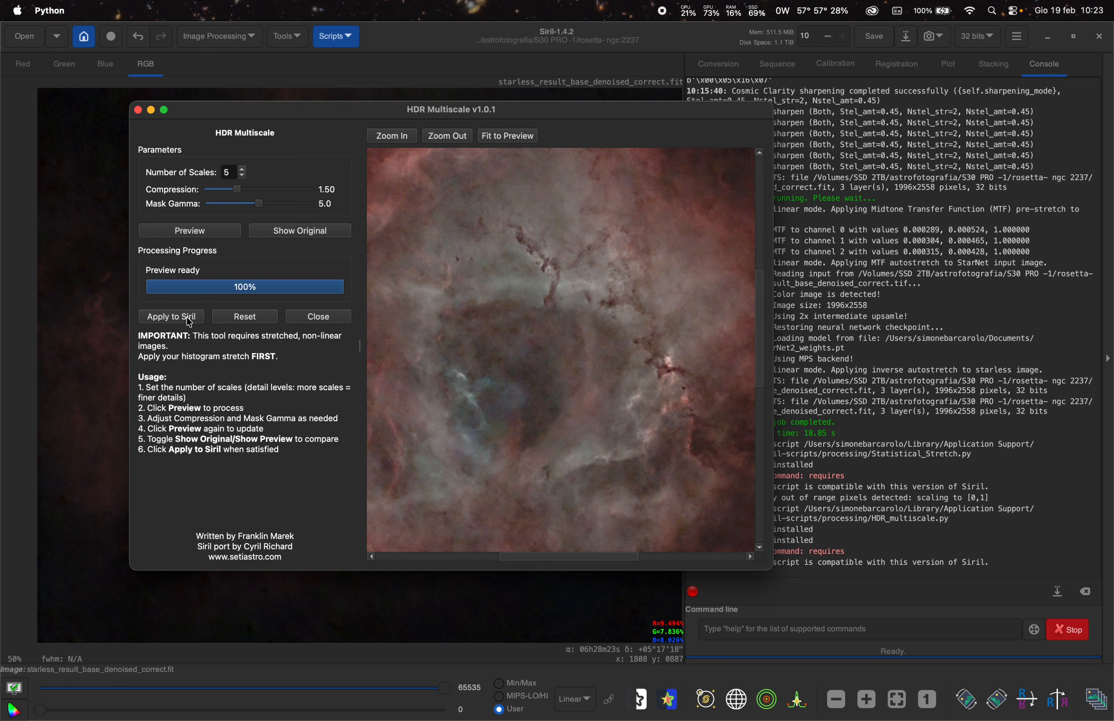
{"action": "left_click", "coordinate": [189, 321]}
{"action": "left_click", "coordinate": [567, 266]}
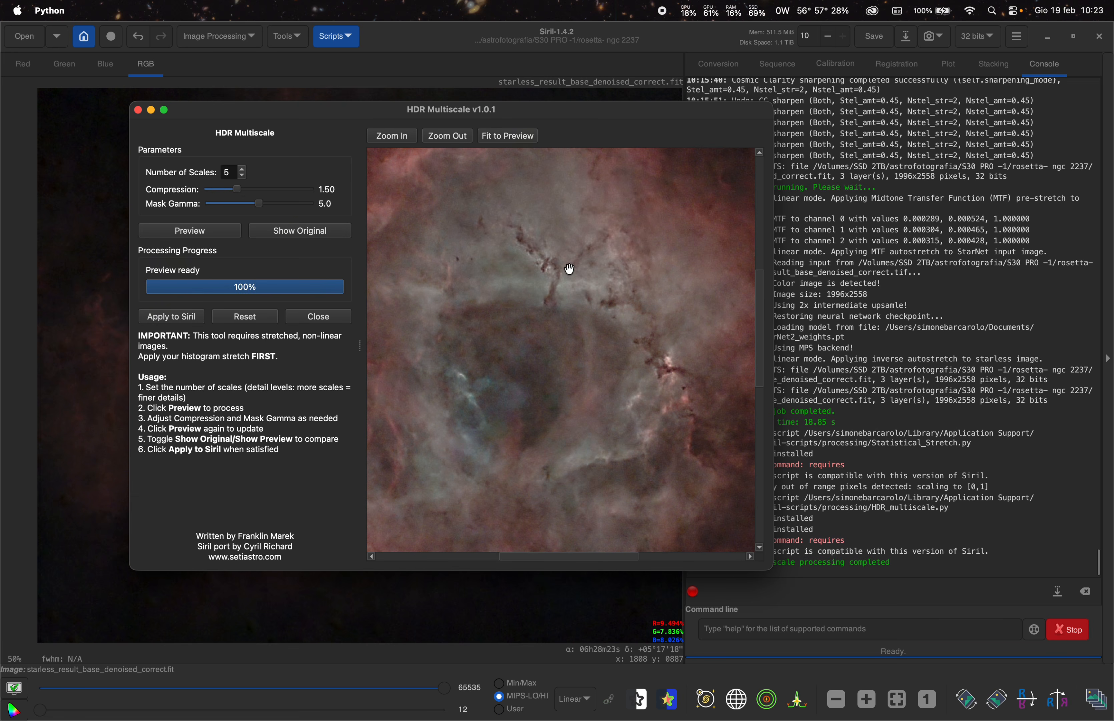
- Close the HDR Multiscale window and toggle undo and redo to compare the image before and after HDR Multiscale
{"action": "left_click", "coordinate": [137, 109]}
{"action": "scroll", "coordinate": [307, 315], "scroll_direction": "down", "scroll_amount": 1}
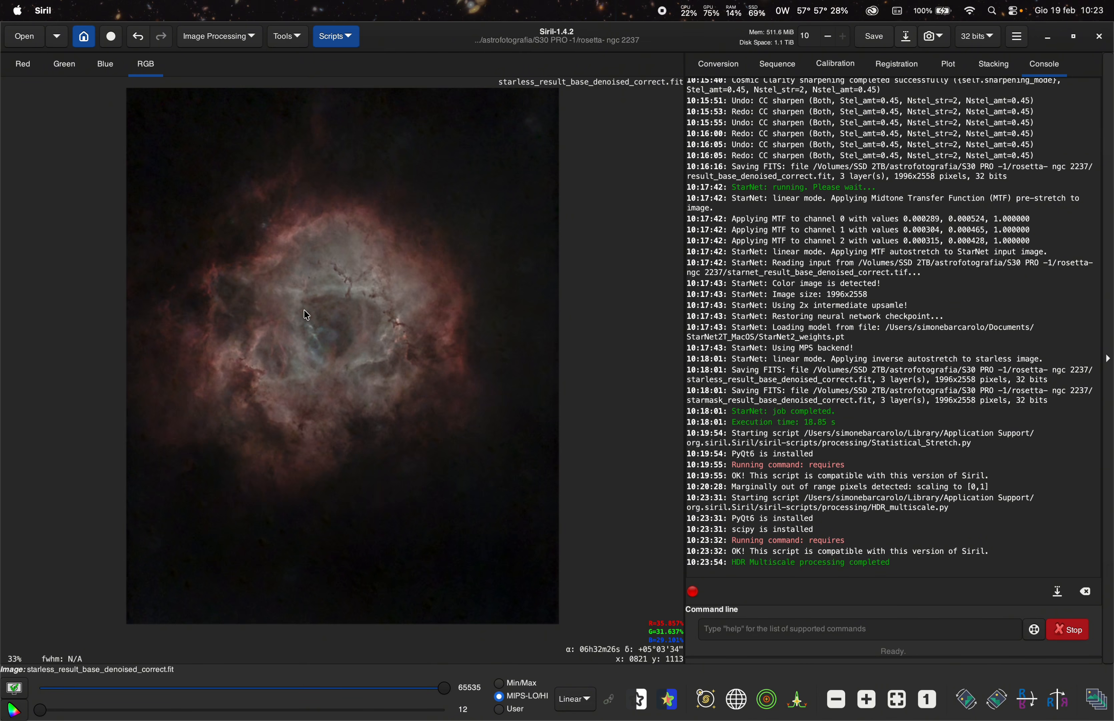
{"action": "scroll", "coordinate": [307, 315], "scroll_direction": "up", "scroll_amount": 2}
{"action": "left_click", "coordinate": [139, 40]}
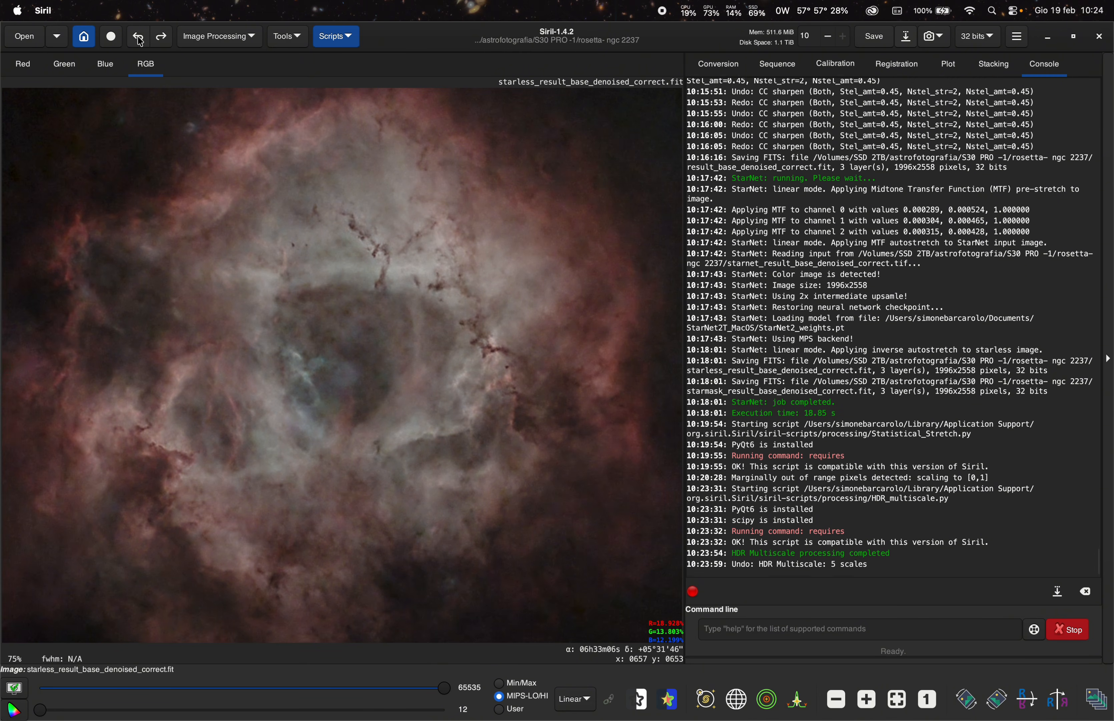
{"action": "left_click", "coordinate": [163, 39]}
{"action": "left_click", "coordinate": [138, 38]}
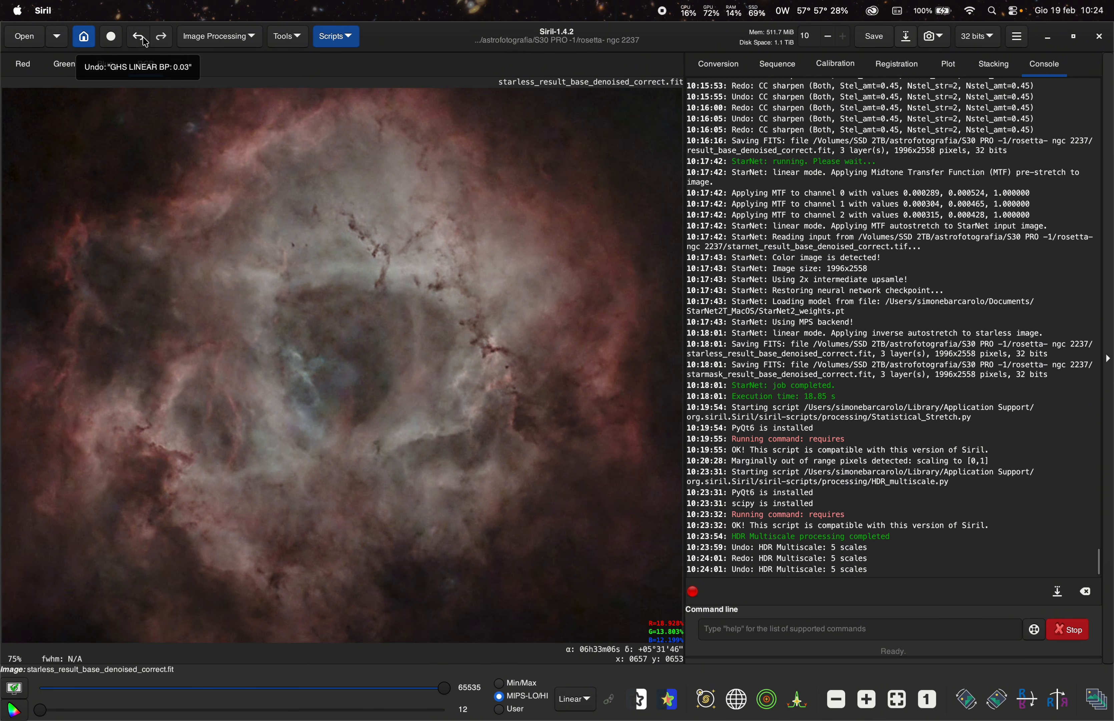
{"action": "left_click", "coordinate": [162, 39]}
{"action": "left_click", "coordinate": [150, 41]}
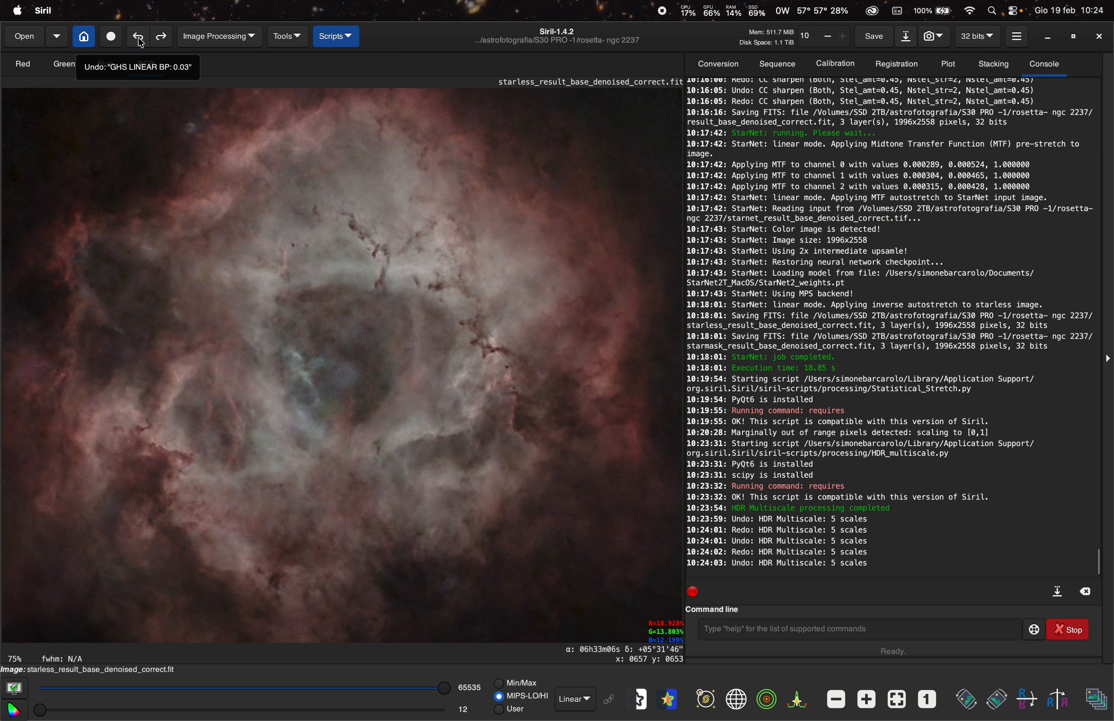
{"action": "left_click", "coordinate": [165, 41]}
{"action": "left_click", "coordinate": [146, 40]}
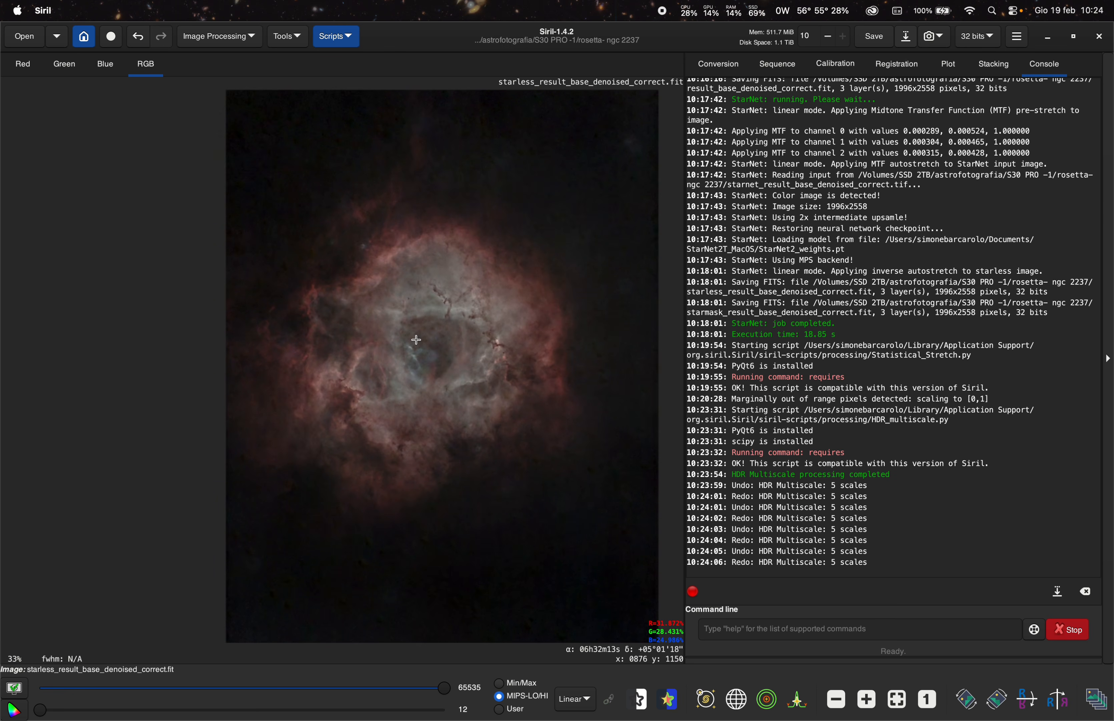
{"action": "scroll", "coordinate": [416, 339], "scroll_direction": "up", "scroll_amount": 1}
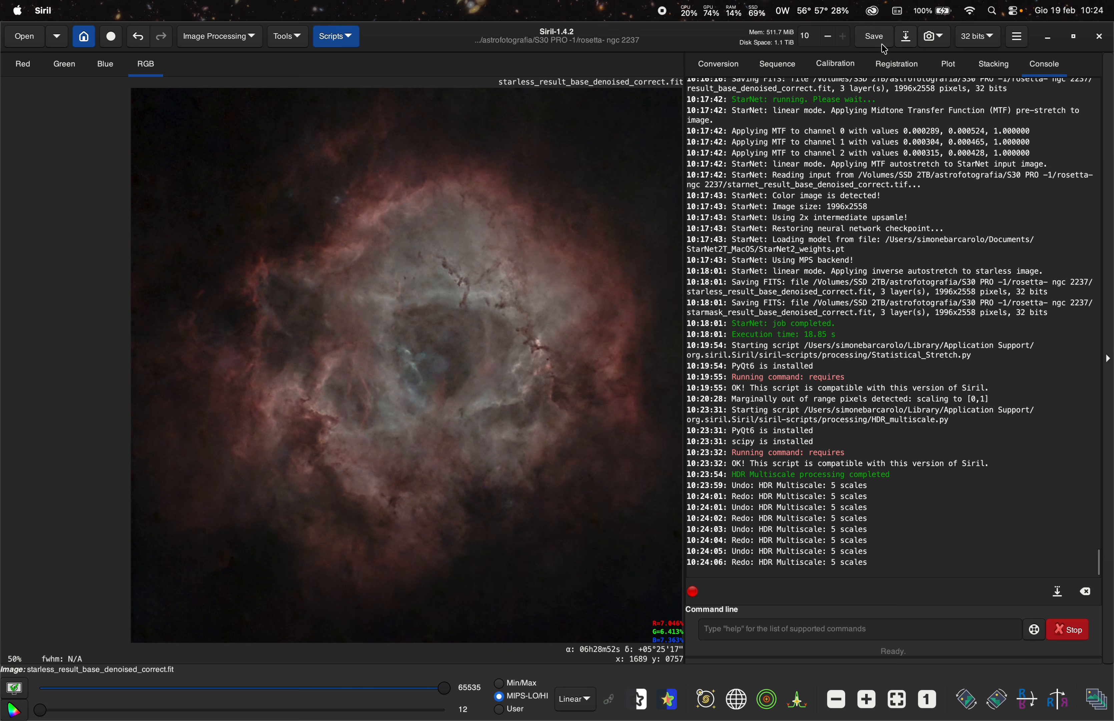
- Save the image as starless_result_base_denoised_correct_final.fit in 32-bit floating point
{"action": "left_click", "coordinate": [907, 37]}
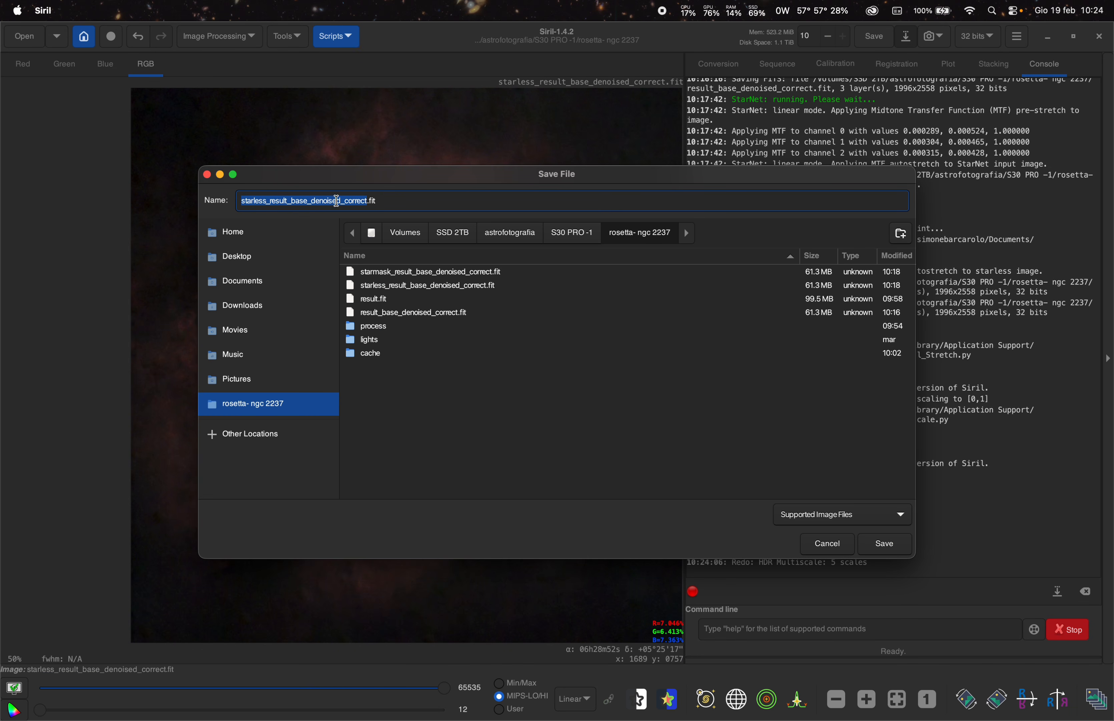
{"action": "key", "text": "Right"}
{"action": "type", "text": "_final"}
{"action": "left_click", "coordinate": [883, 544]}
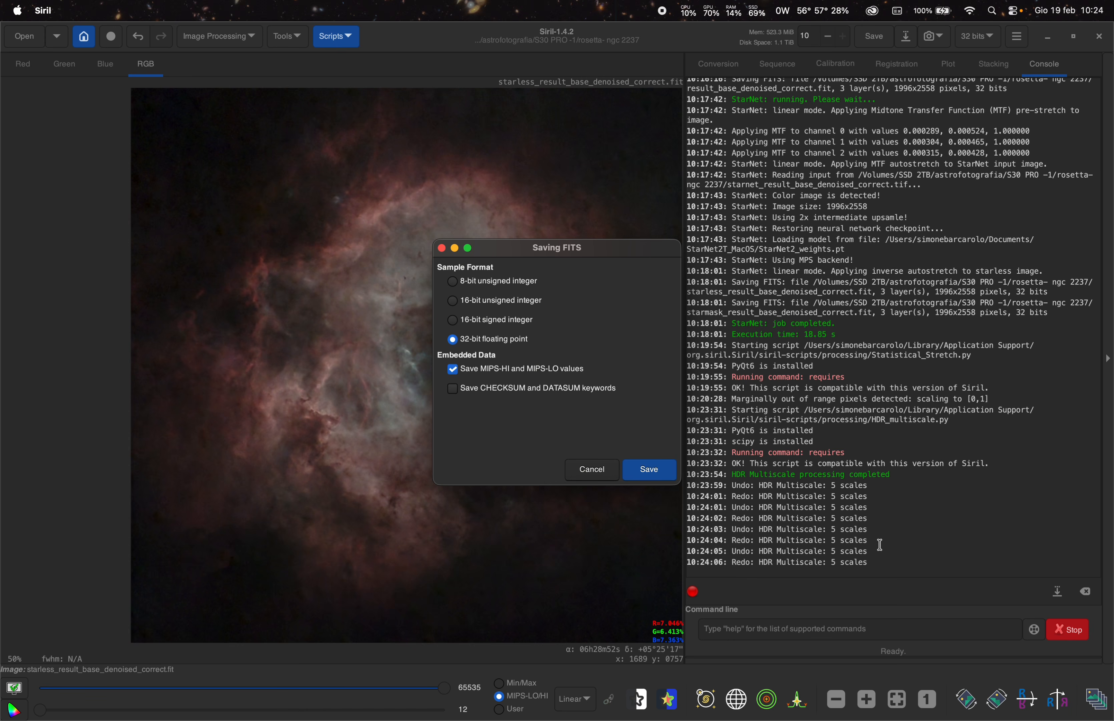
{"action": "left_click", "coordinate": [674, 475]}
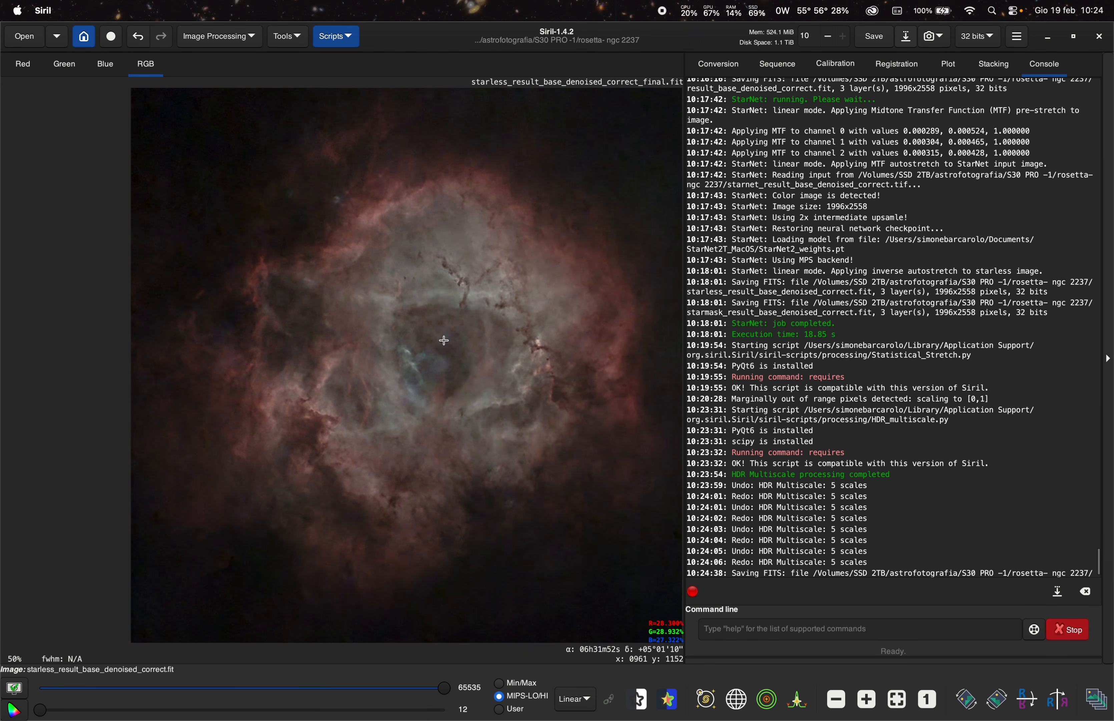
- Open the Star Recomposition tool and agree to close the current image
{"action": "scroll", "coordinate": [444, 376], "scroll_direction": "up", "scroll_amount": 2}
{"action": "scroll", "coordinate": [444, 347], "scroll_direction": "down", "scroll_amount": 3}
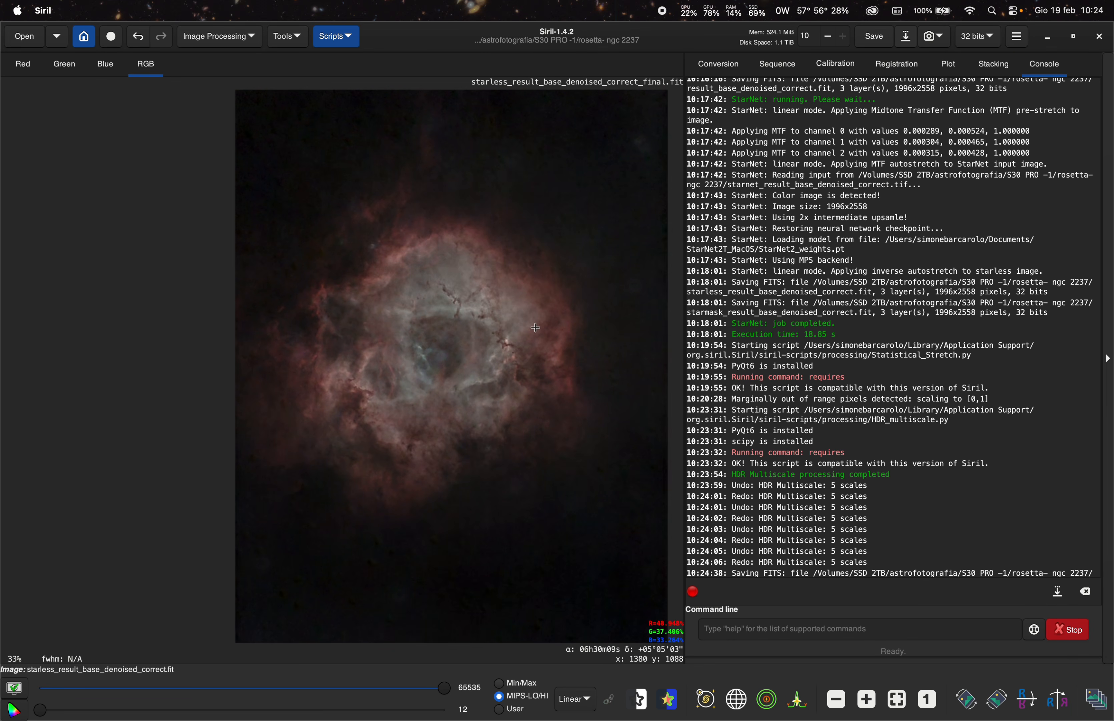
{"action": "left_click", "coordinate": [231, 40]}
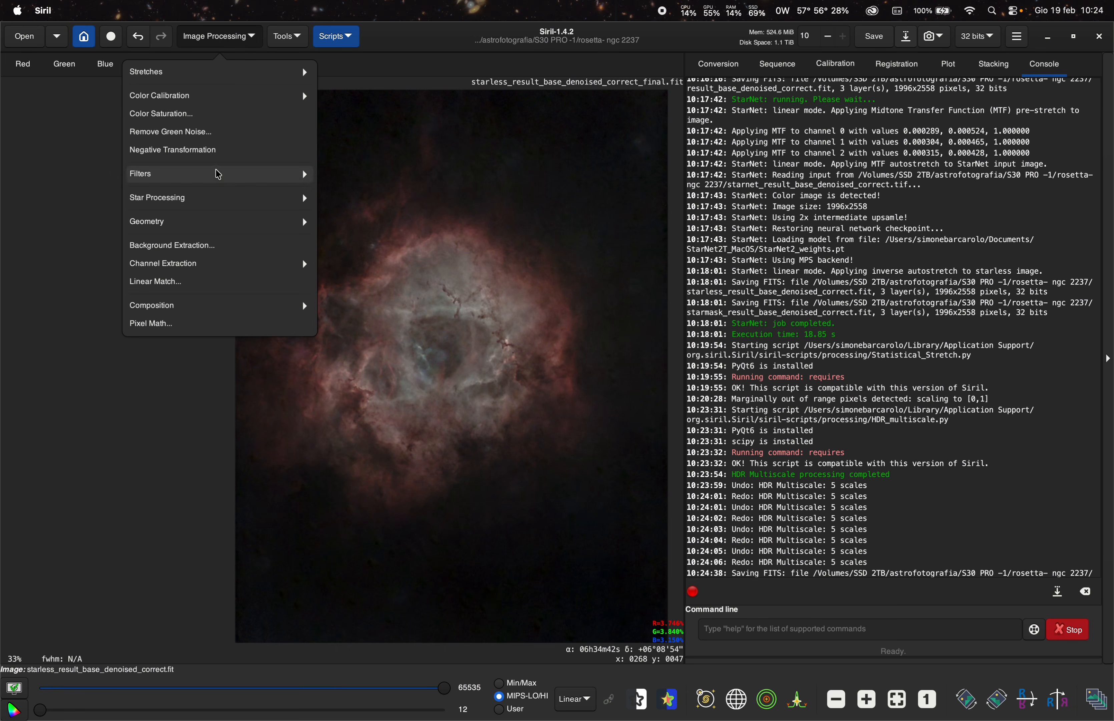
{"action": "left_click", "coordinate": [220, 197]}
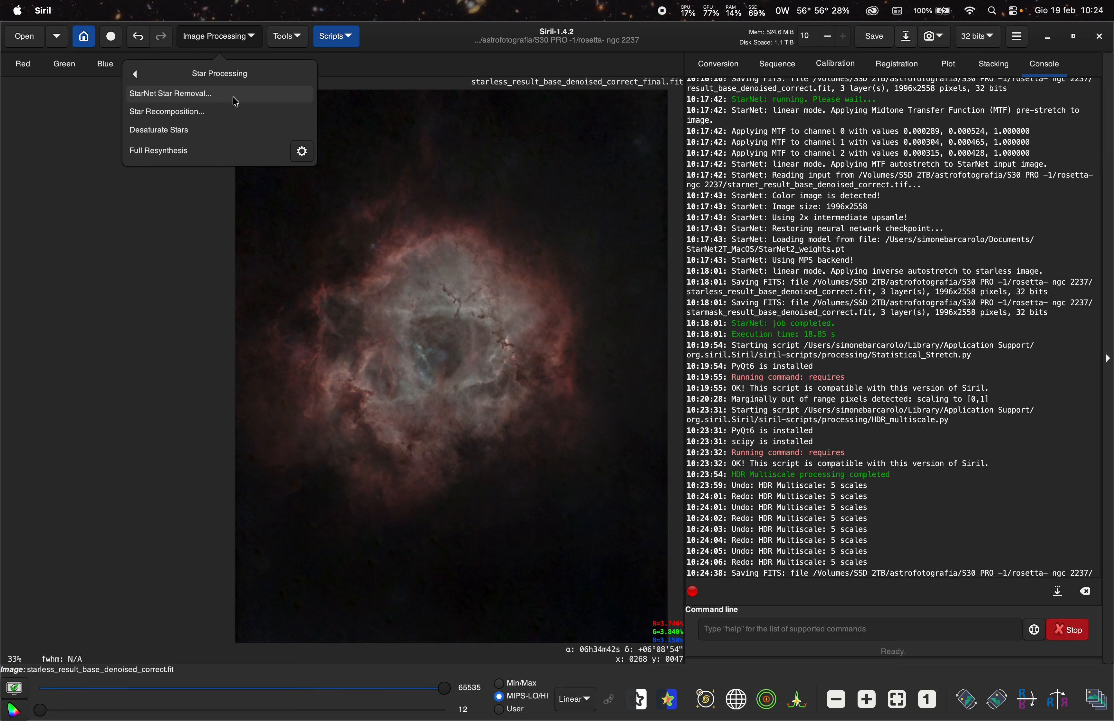
{"action": "left_click", "coordinate": [199, 112]}
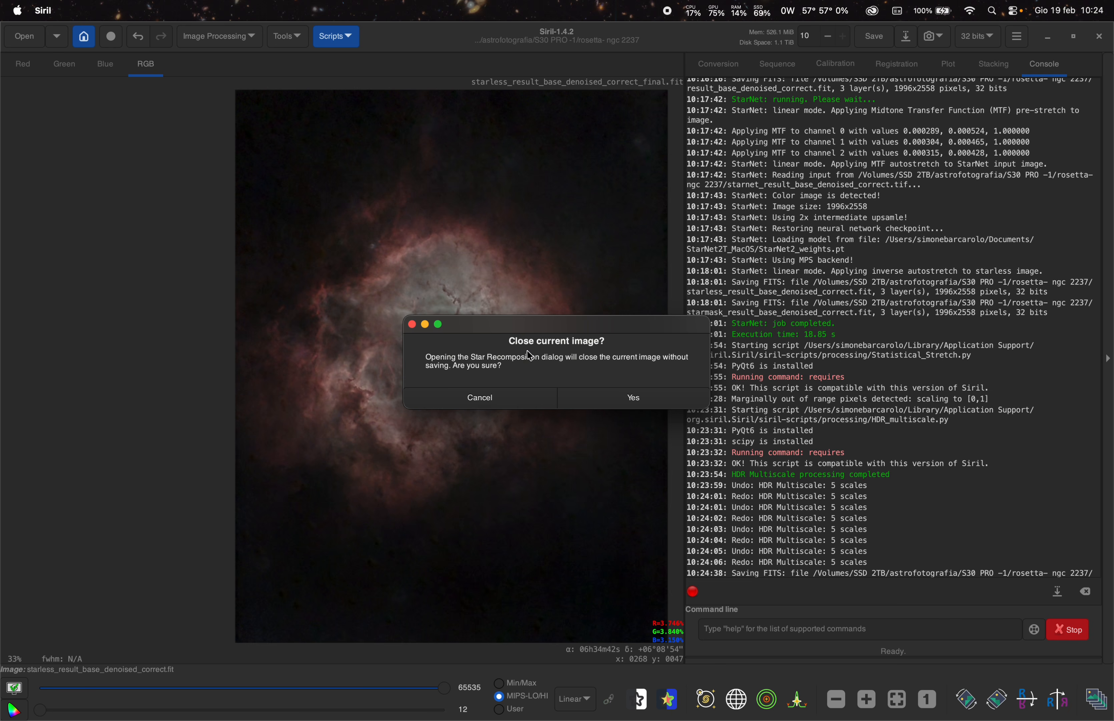
{"action": "left_click", "coordinate": [635, 397]}
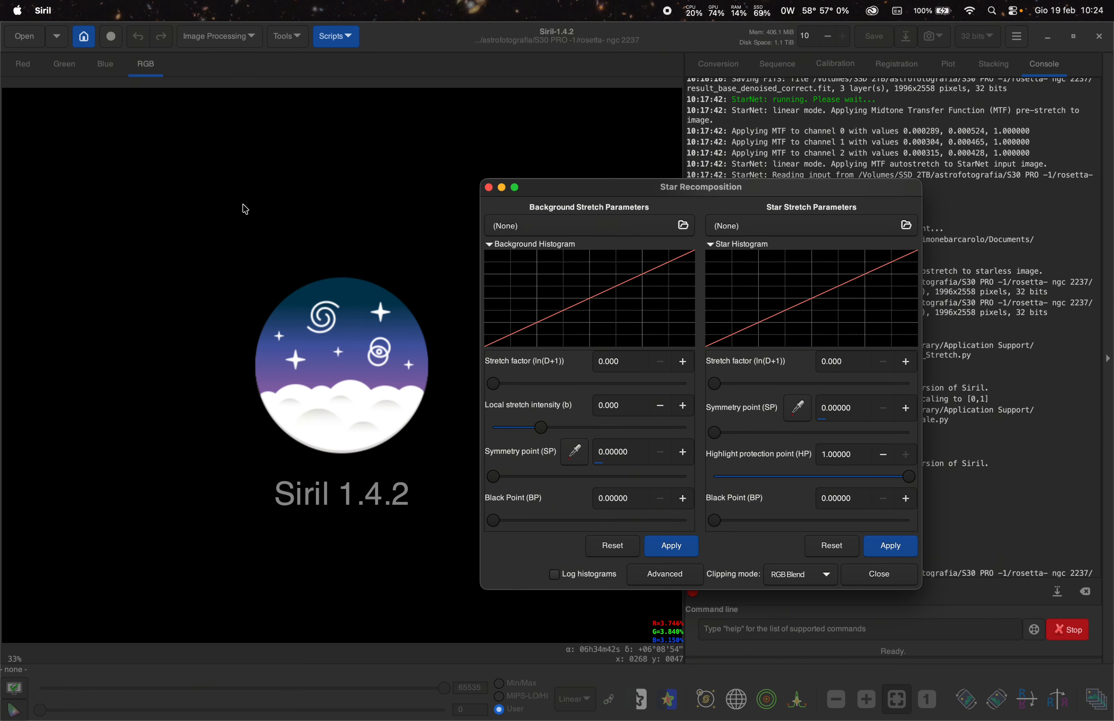
- Load starless_result_base_denoised_correct_final.fit from the rosetta- ngc 2237 folder as the background image
{"action": "left_click_drag", "start_coordinate": [623, 193], "coordinate": [459, 174]}
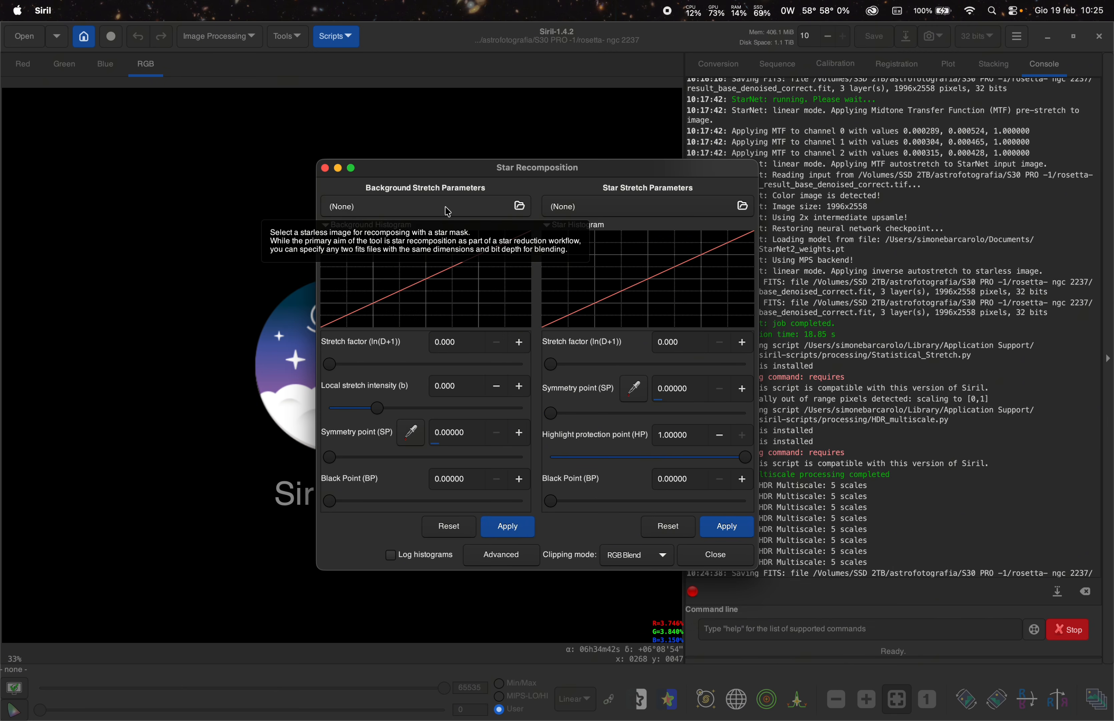
{"action": "left_click", "coordinate": [418, 211]}
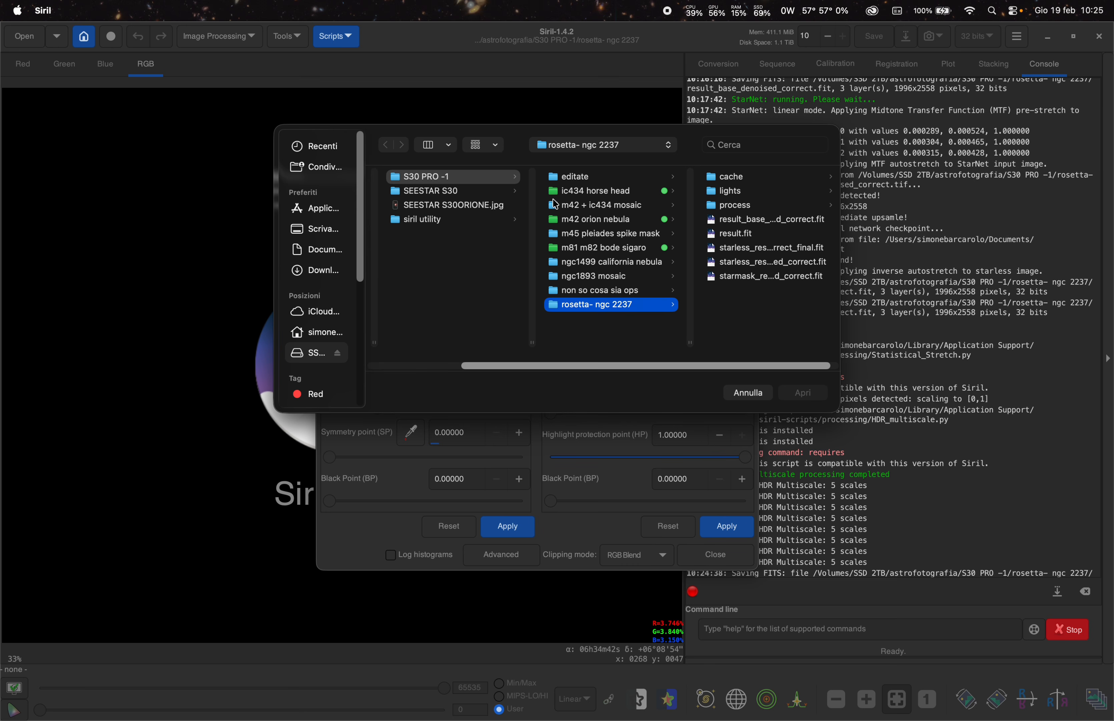
{"action": "left_click", "coordinate": [741, 218]}
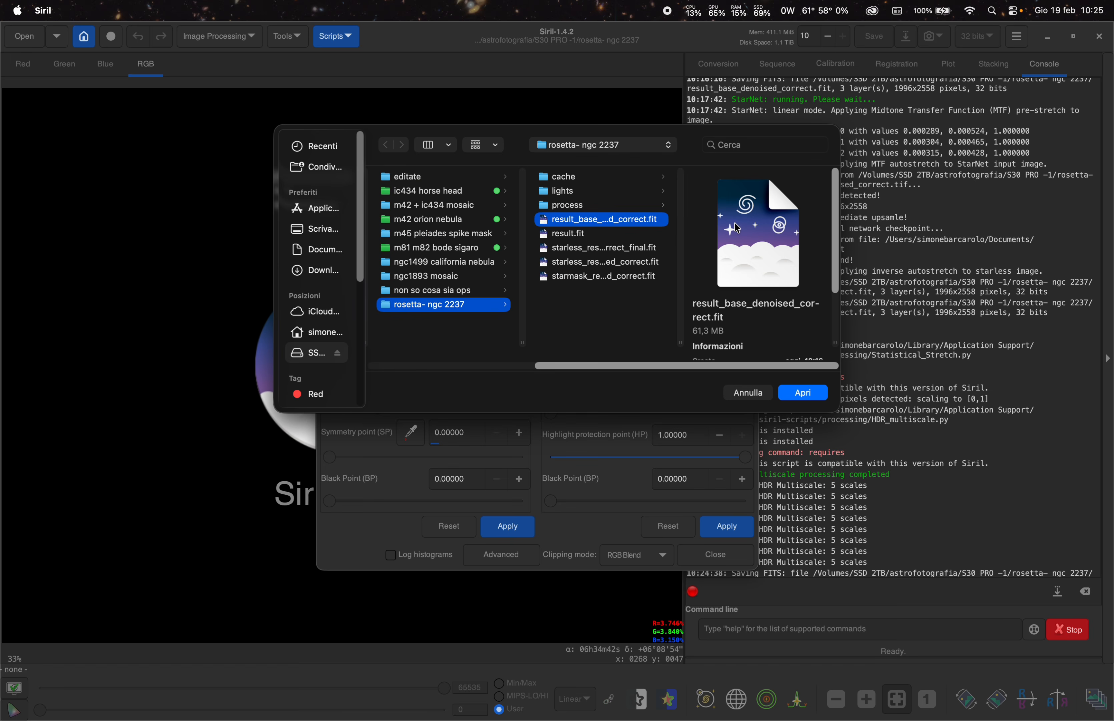
{"action": "left_click", "coordinate": [618, 248]}
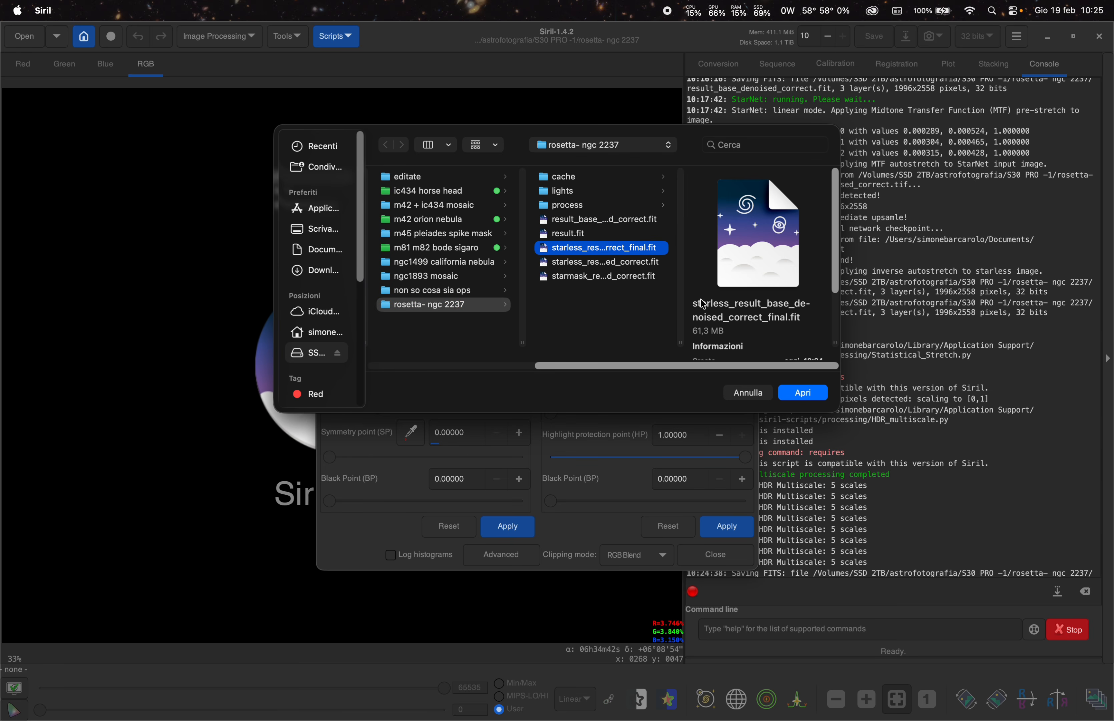
{"action": "left_click", "coordinate": [804, 392]}
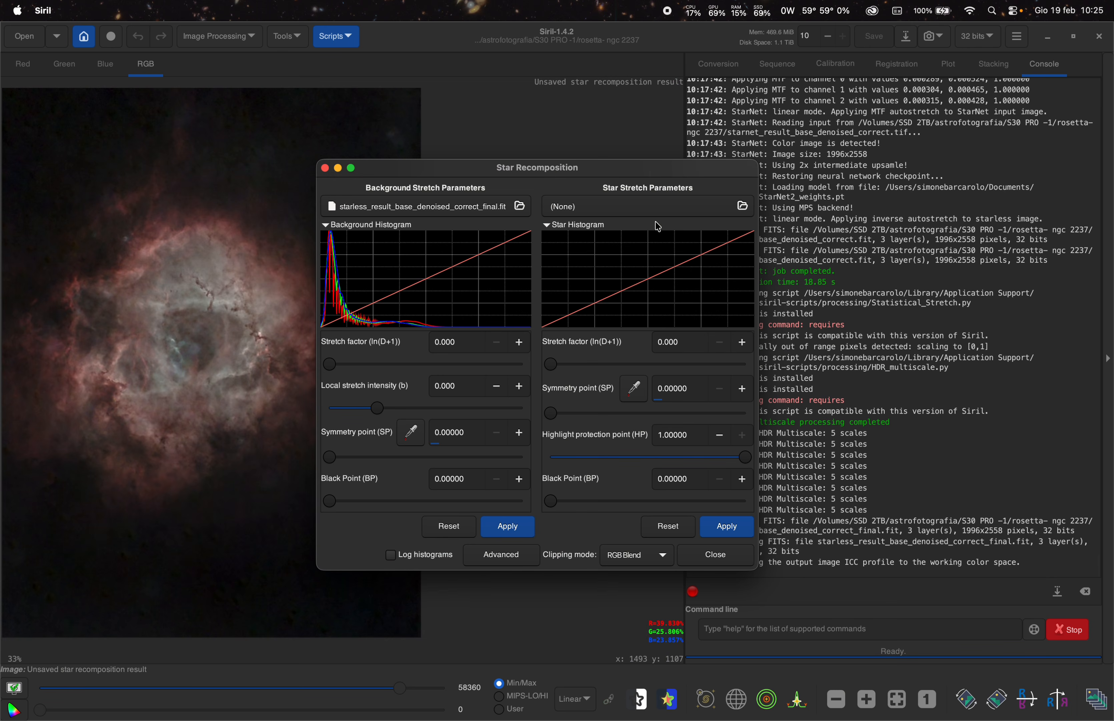
- Load starmask_result_base_denoised_correct.fit from the same folder as the star image
{"action": "left_click", "coordinate": [661, 209]}
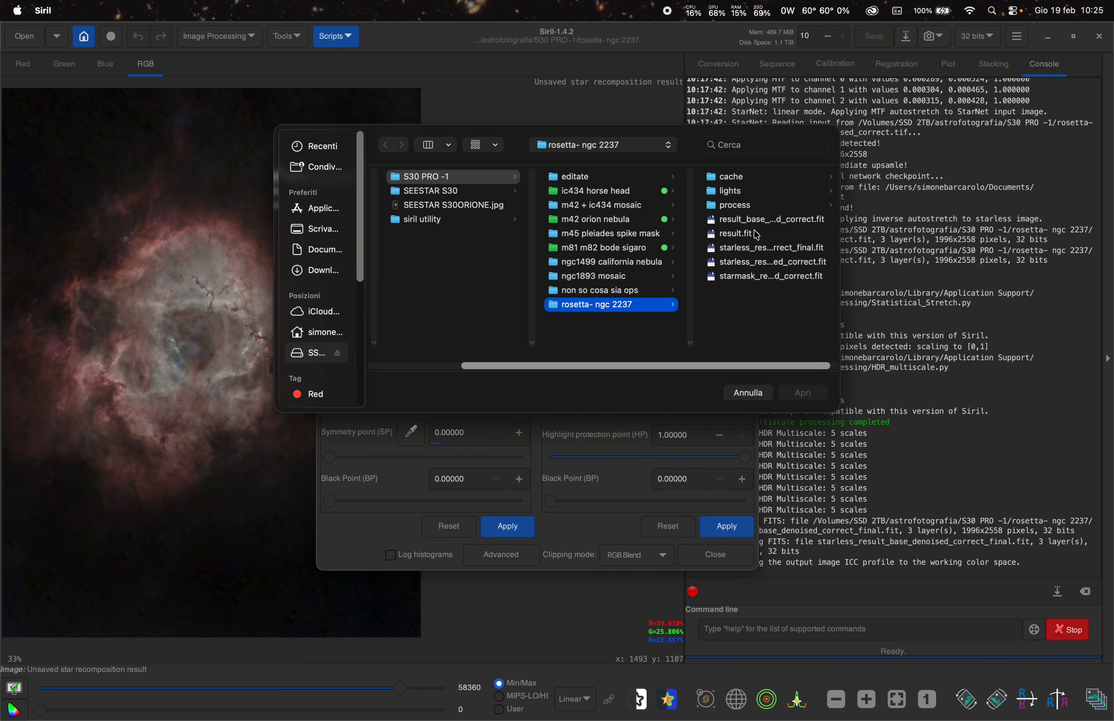
{"action": "left_click", "coordinate": [750, 277]}
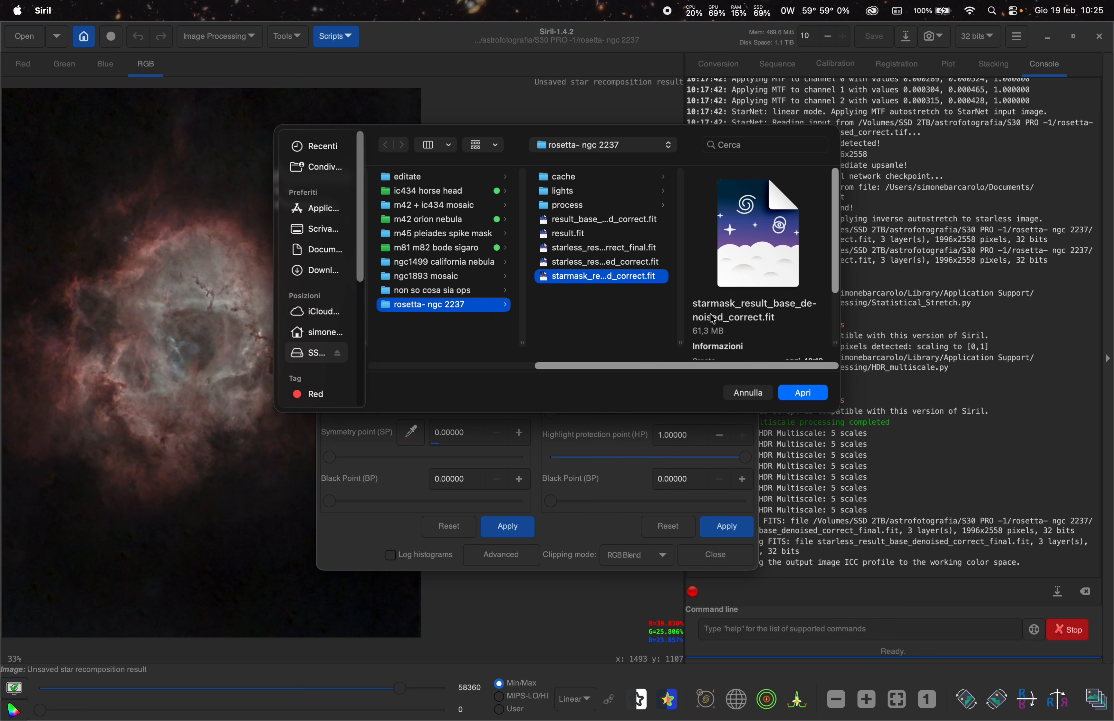
{"action": "left_click", "coordinate": [804, 394]}
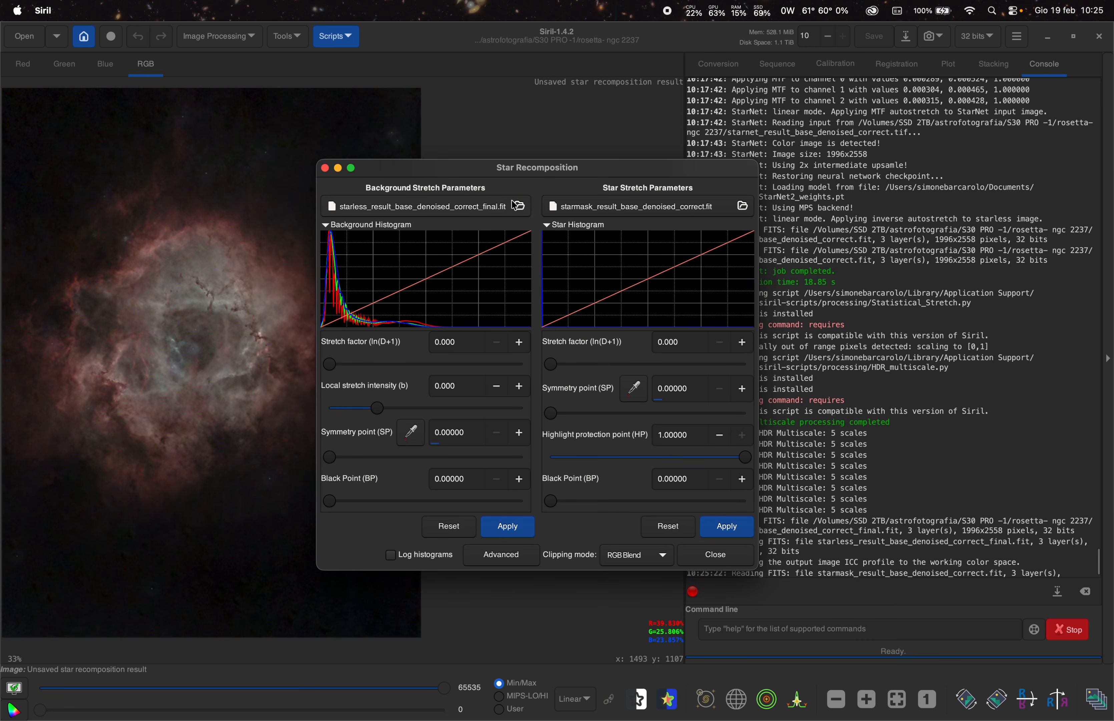
{"action": "left_click_drag", "start_coordinate": [531, 179], "coordinate": [706, 188]}
- Stretch the star image with a stretch factor of about 7.97 and a symmetry point of 0.00100
{"action": "scroll", "coordinate": [214, 168], "scroll_direction": "up", "scroll_amount": 3}
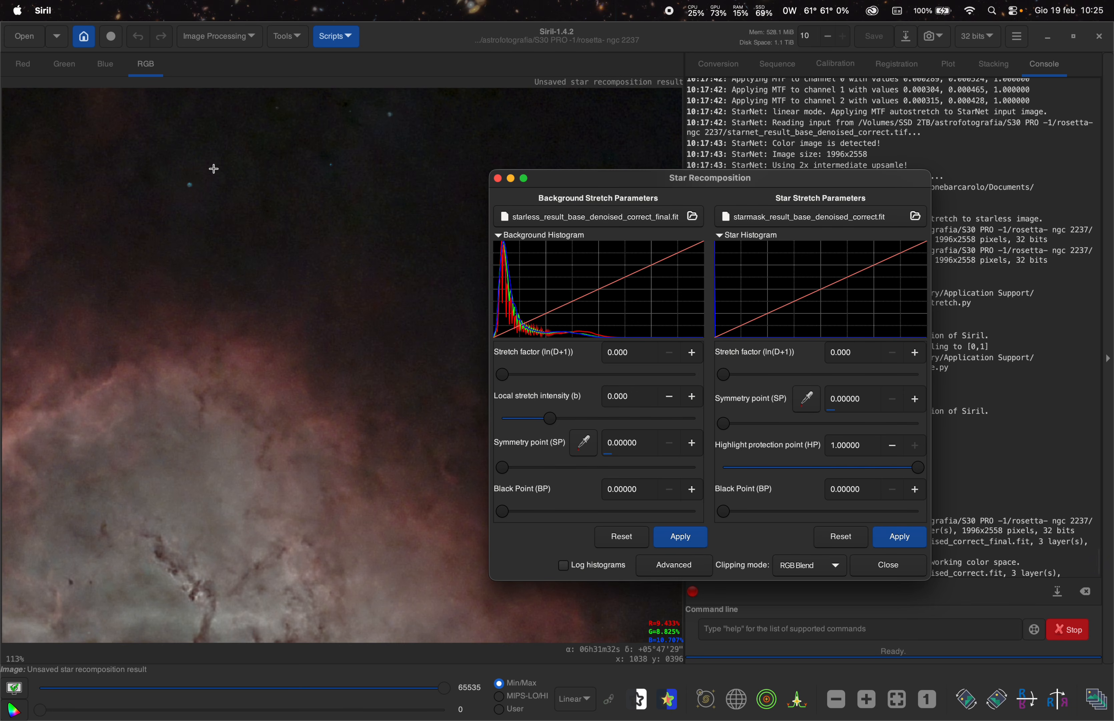
{"action": "scroll", "coordinate": [333, 231], "scroll_direction": "down", "scroll_amount": 3}
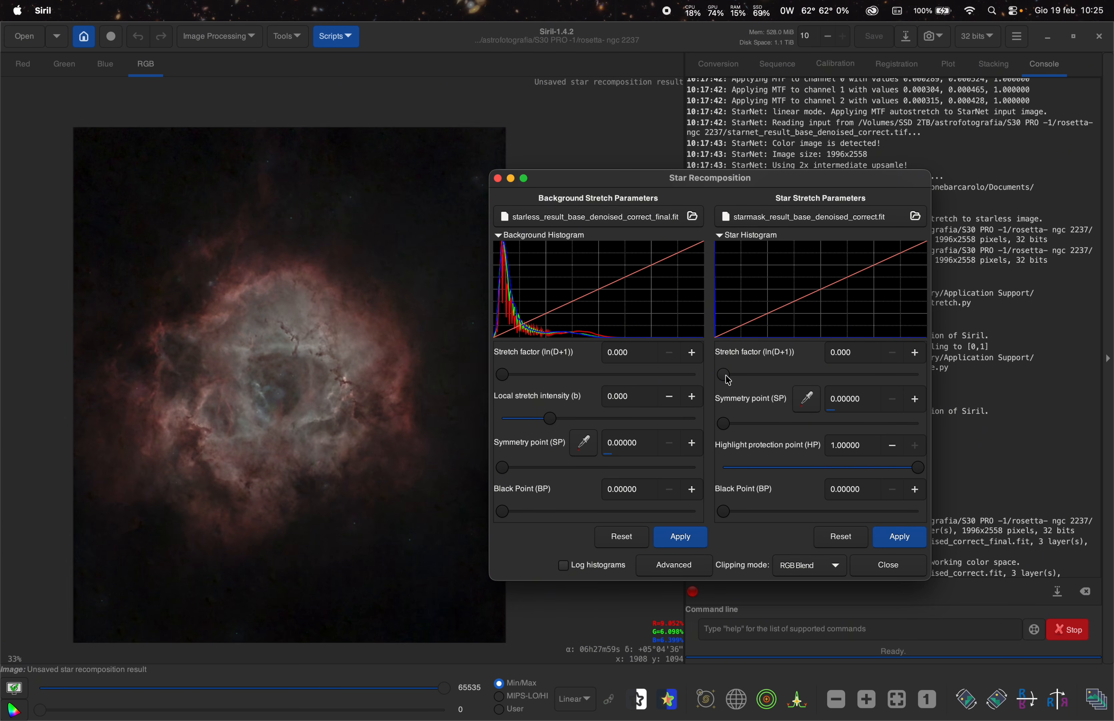
{"action": "left_click_drag", "start_coordinate": [728, 380], "coordinate": [876, 375]}
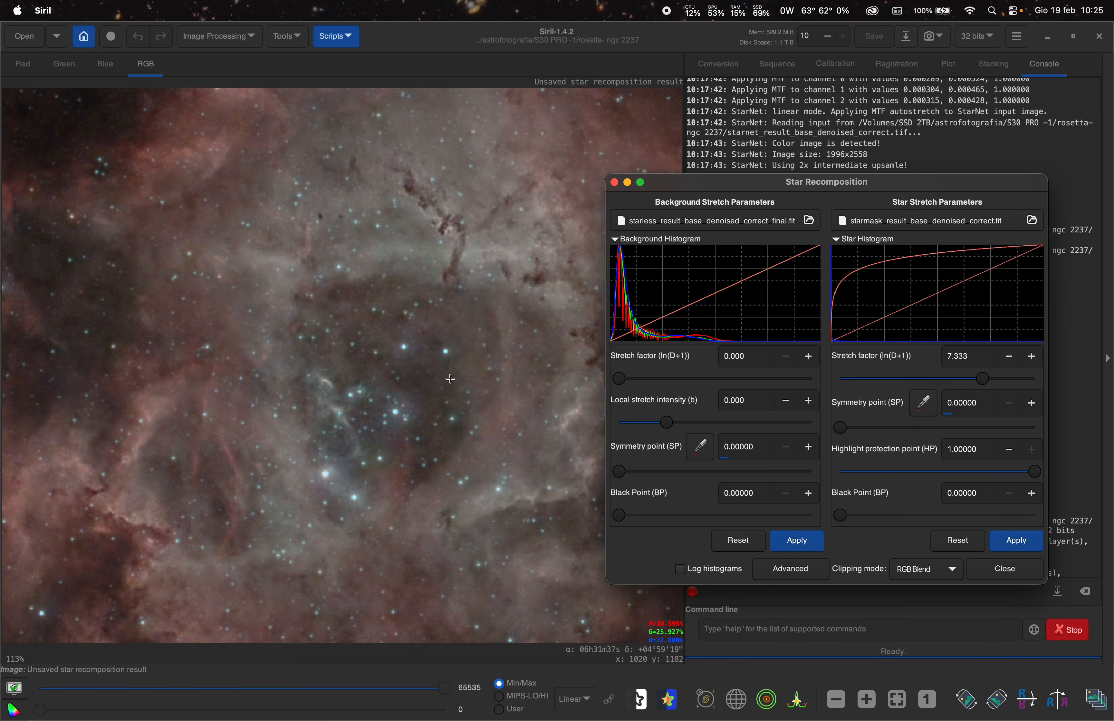
{"action": "scroll", "coordinate": [451, 376], "scroll_direction": "down", "scroll_amount": 4}
{"action": "scroll", "coordinate": [495, 378], "scroll_direction": "up", "scroll_amount": 2}
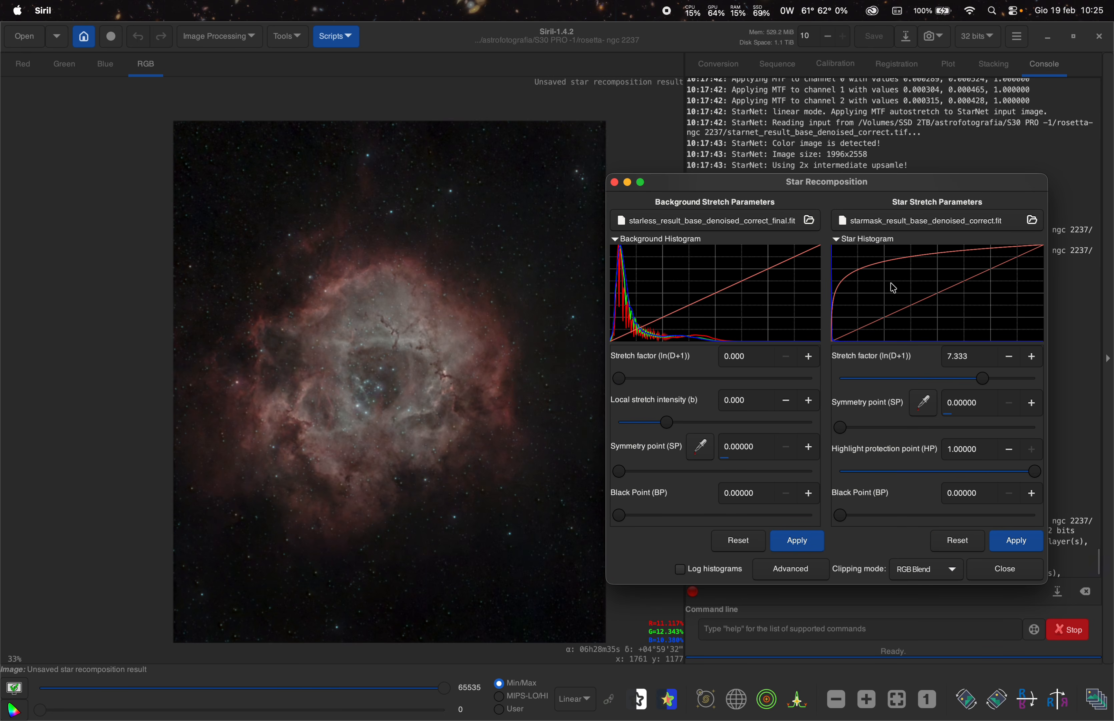
{"action": "left_click_drag", "start_coordinate": [878, 190], "coordinate": [851, 186]}
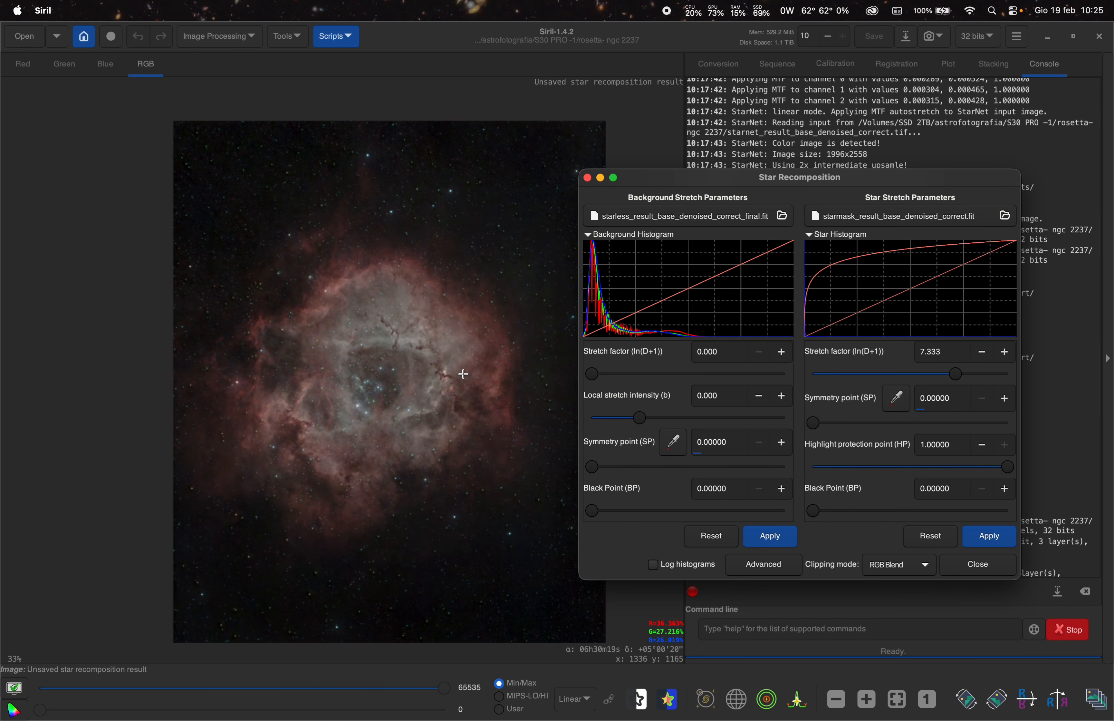
{"action": "scroll", "coordinate": [465, 373], "scroll_direction": "up", "scroll_amount": 1}
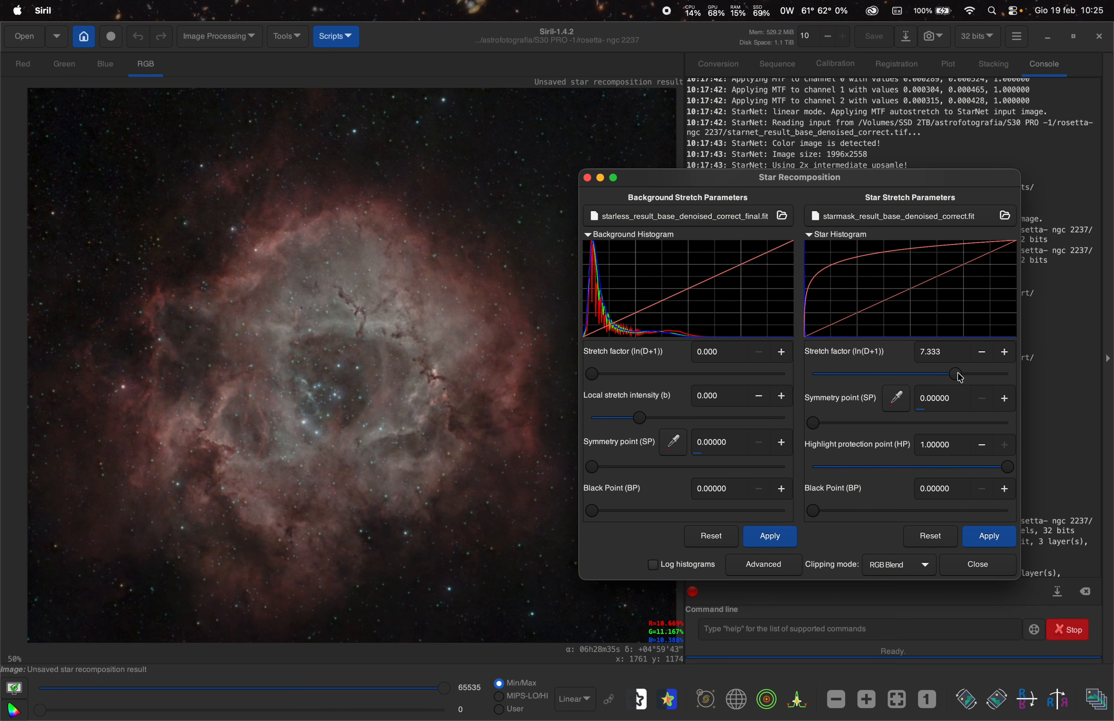
{"action": "left_click_drag", "start_coordinate": [961, 376], "coordinate": [1009, 375]}
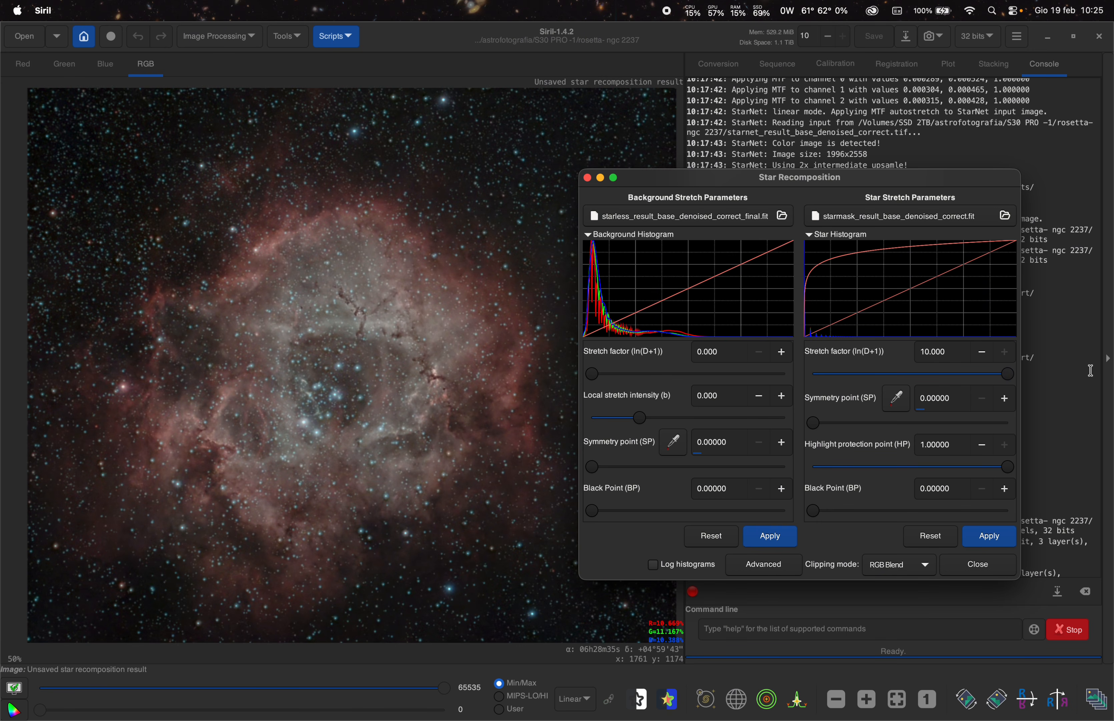
{"action": "scroll", "coordinate": [438, 394], "scroll_direction": "down", "scroll_amount": 2}
{"action": "scroll", "coordinate": [440, 394], "scroll_direction": "up", "scroll_amount": 1}
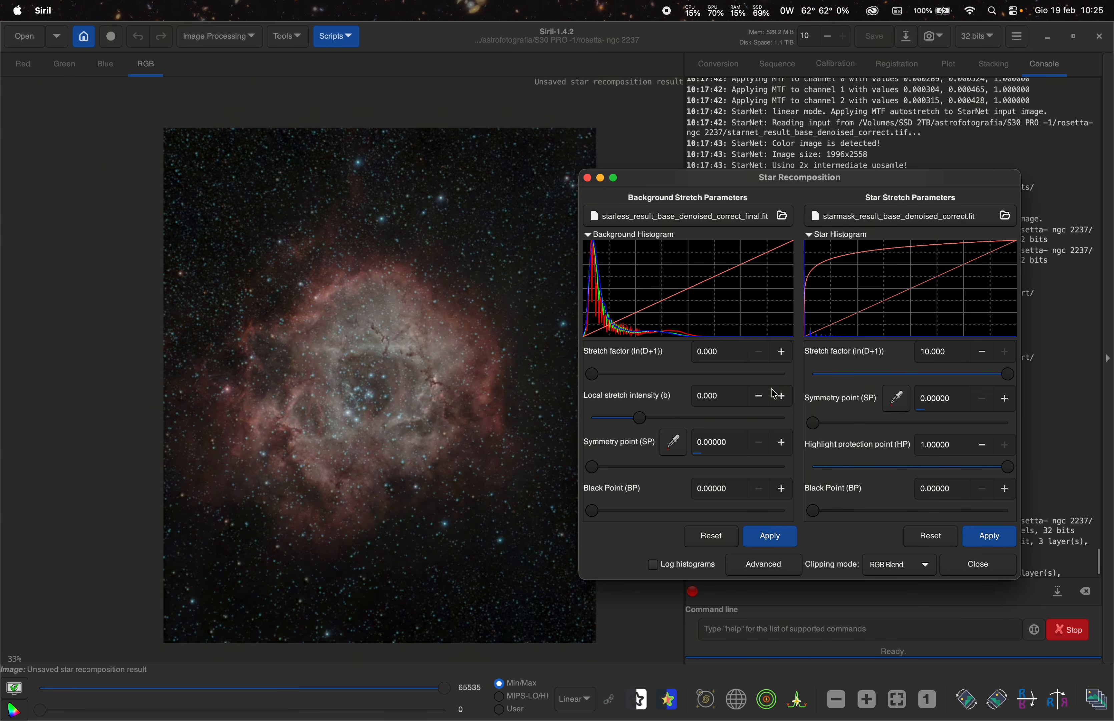
{"action": "left_click_drag", "start_coordinate": [1005, 379], "coordinate": [960, 388]}
{"action": "left_click", "coordinate": [987, 403]}
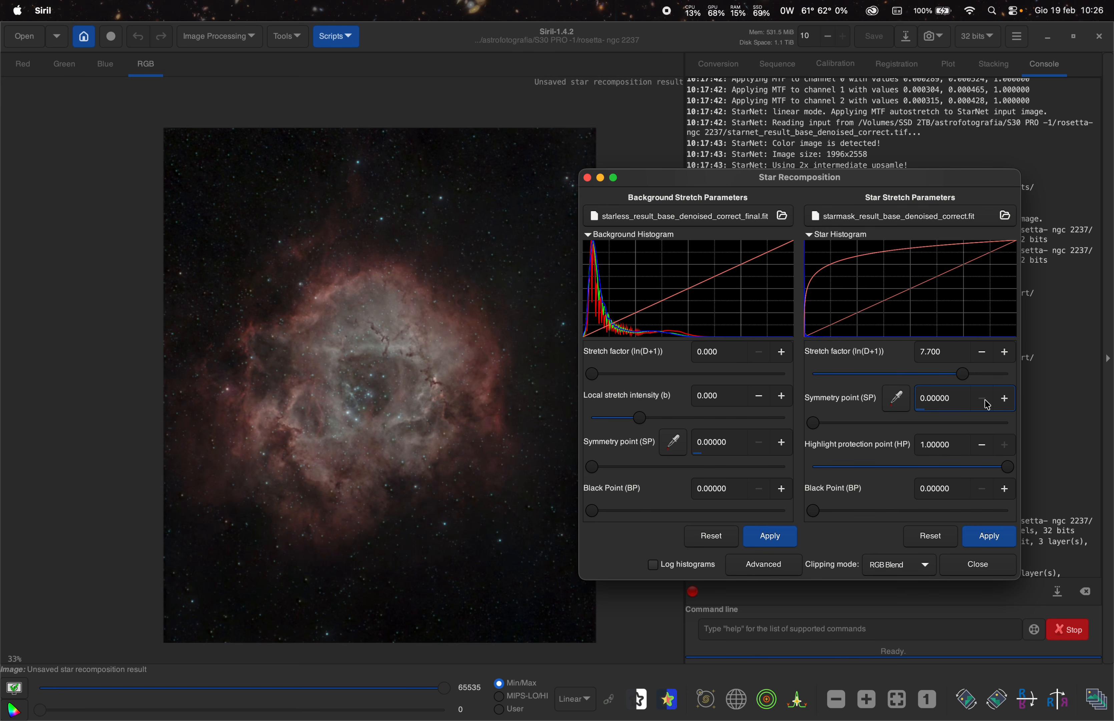
{"action": "left_click", "coordinate": [1003, 401]}
{"action": "left_click", "coordinate": [1005, 401]}
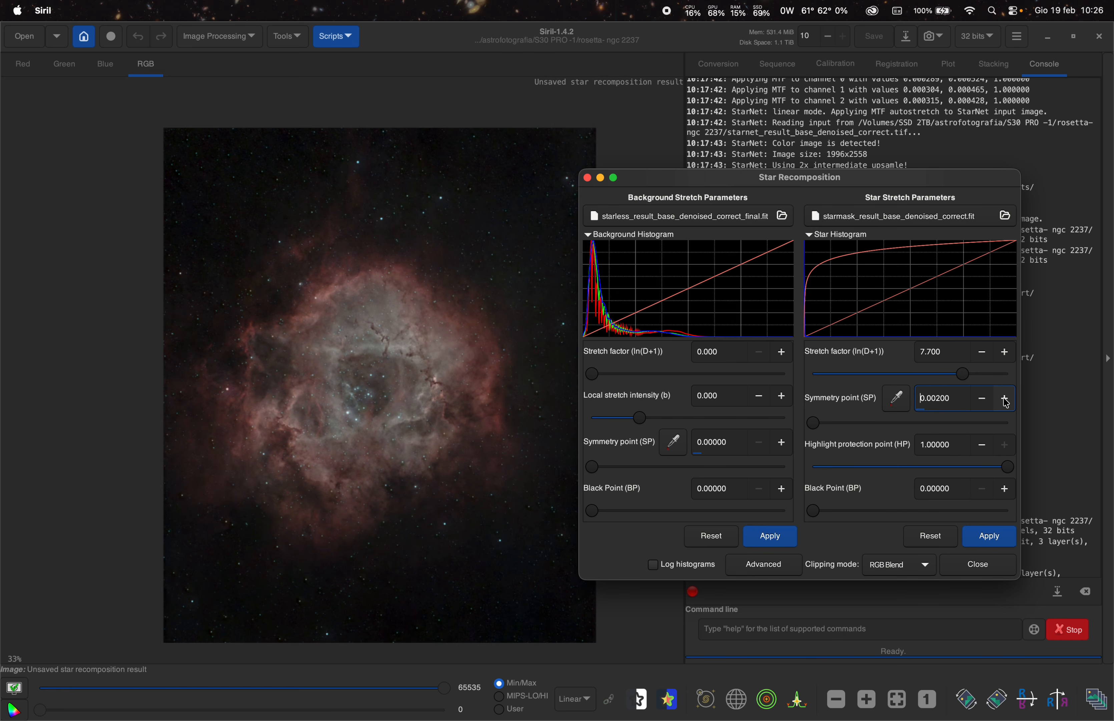
{"action": "scroll", "coordinate": [200, 227], "scroll_direction": "up", "scroll_amount": 5}
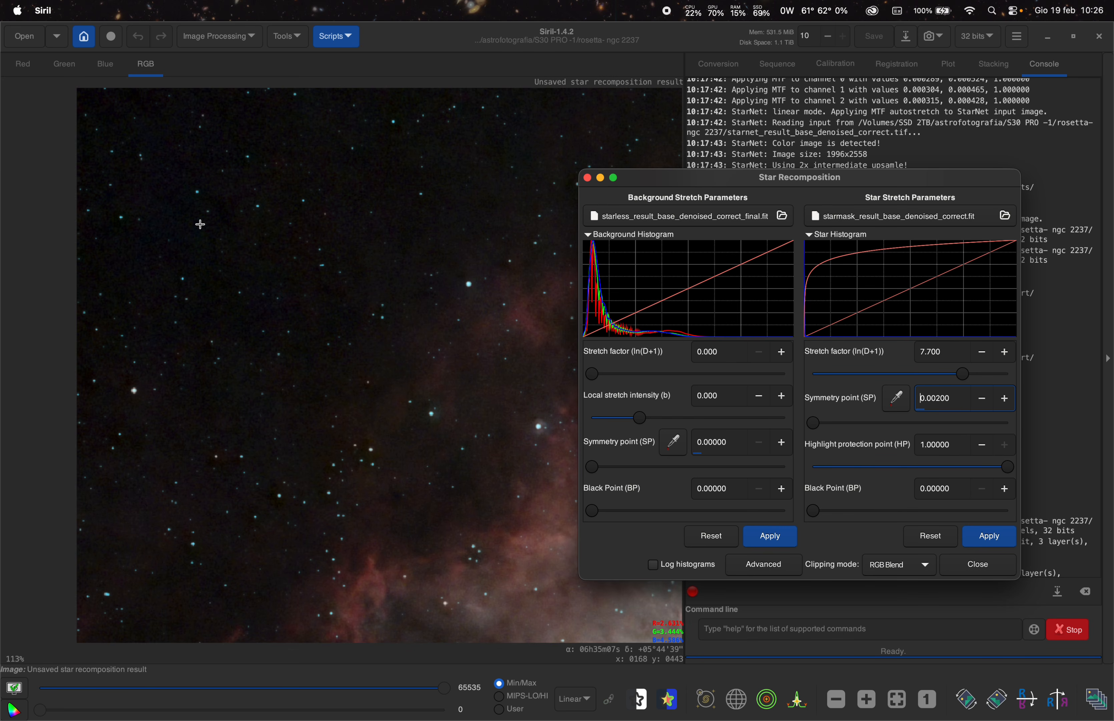
{"action": "scroll", "coordinate": [199, 224], "scroll_direction": "down", "scroll_amount": 5}
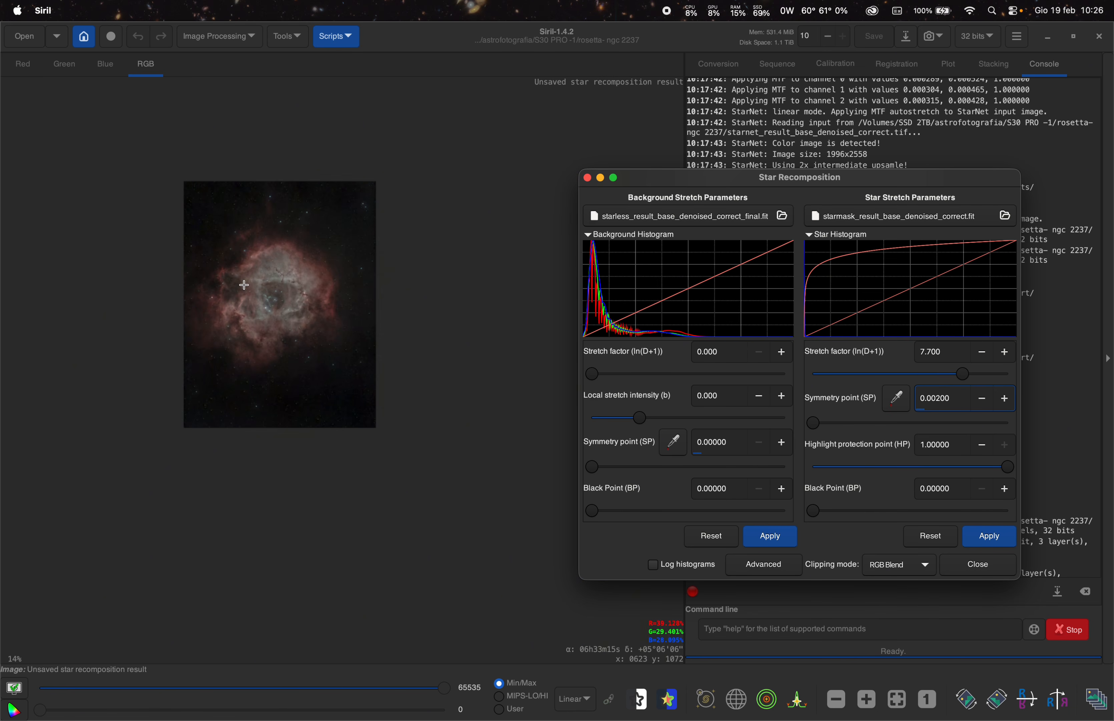
{"action": "scroll", "coordinate": [229, 266], "scroll_direction": "up", "scroll_amount": 2}
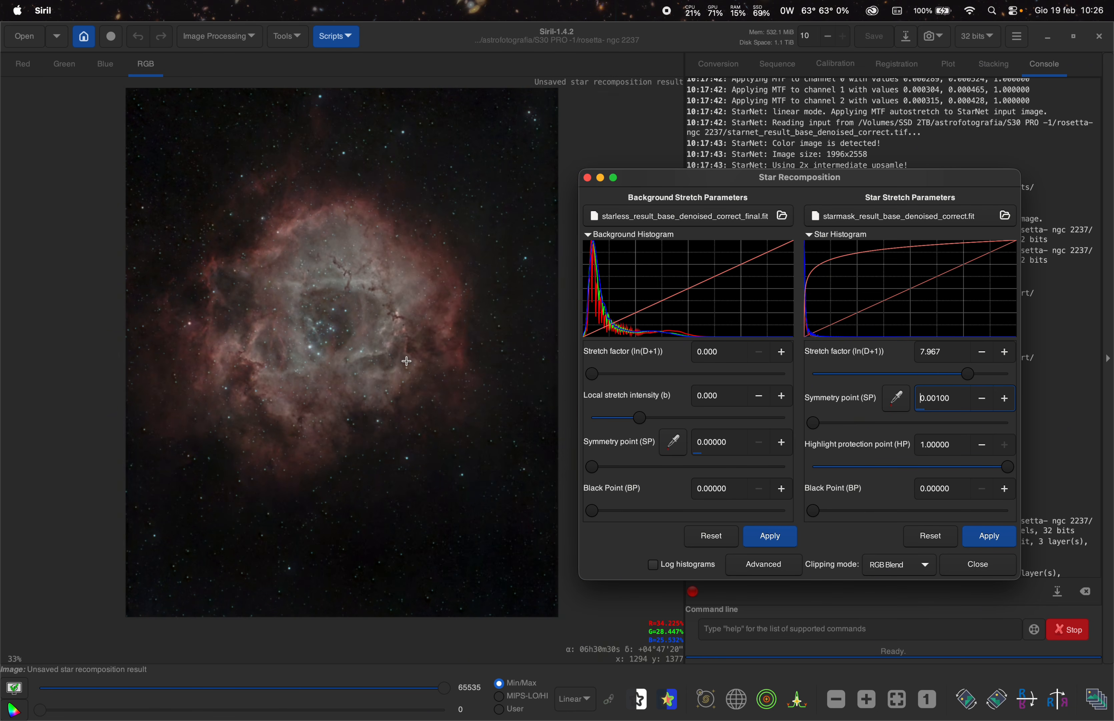
{"action": "scroll", "coordinate": [341, 305], "scroll_direction": "down", "scroll_amount": 3}
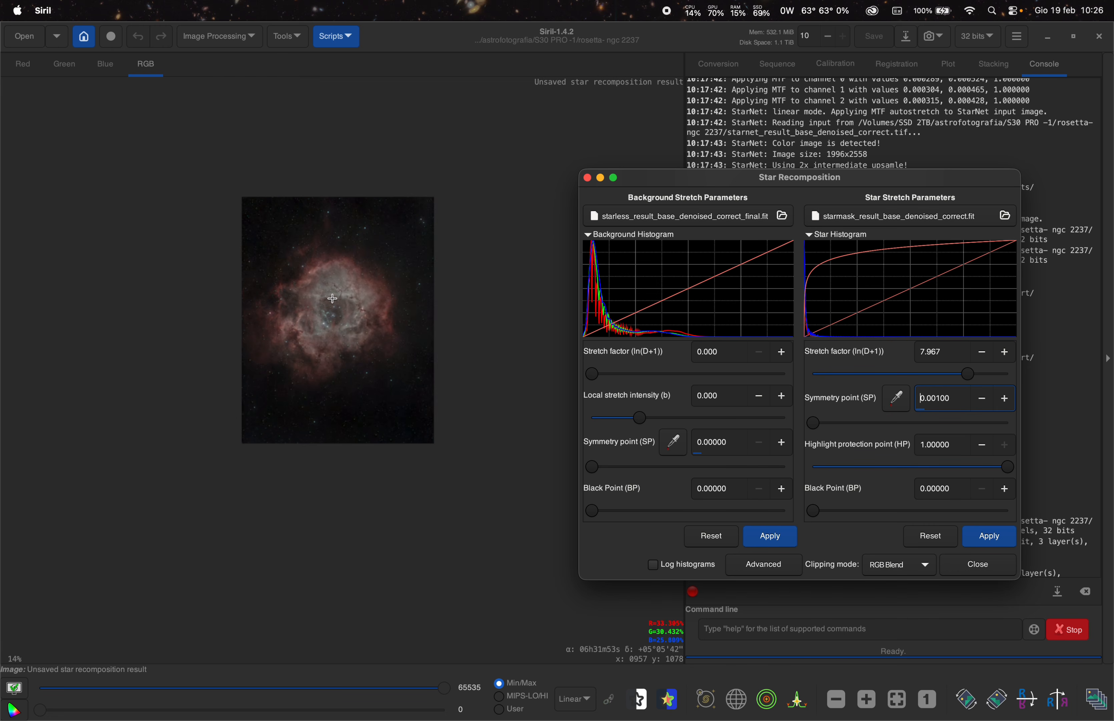
- Zoom in and out to inspect the stars and nebula in the recomposed image
{"action": "scroll", "coordinate": [323, 274], "scroll_direction": "up", "scroll_amount": 3}
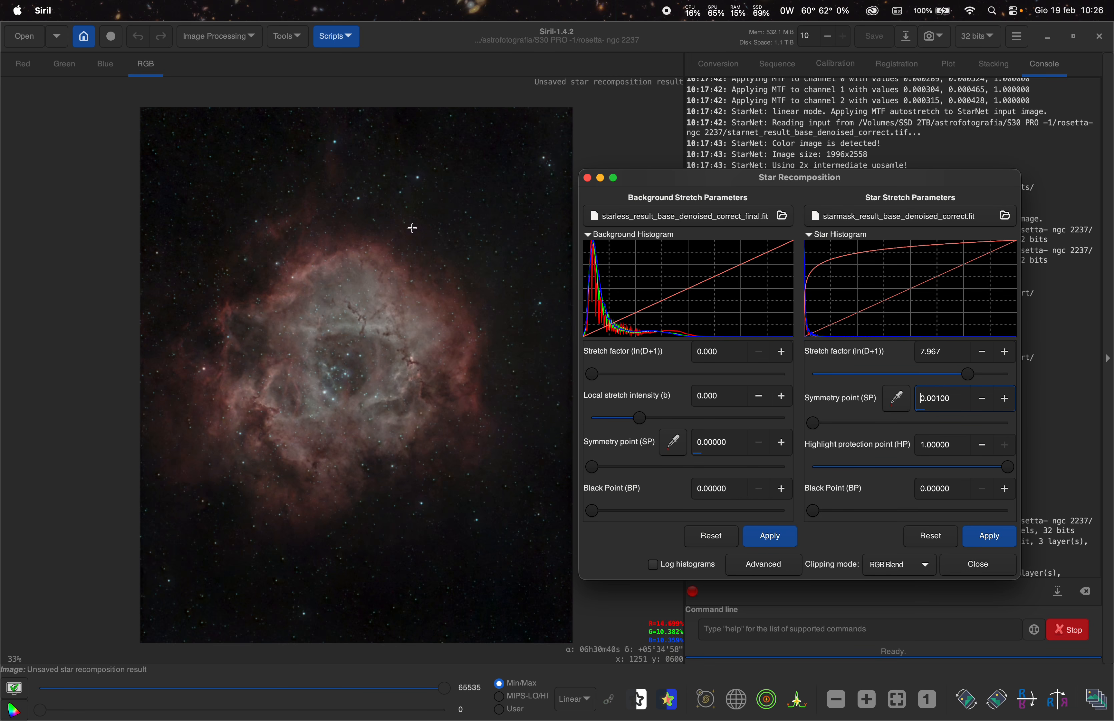
{"action": "scroll", "coordinate": [476, 251], "scroll_direction": "up", "scroll_amount": 5}
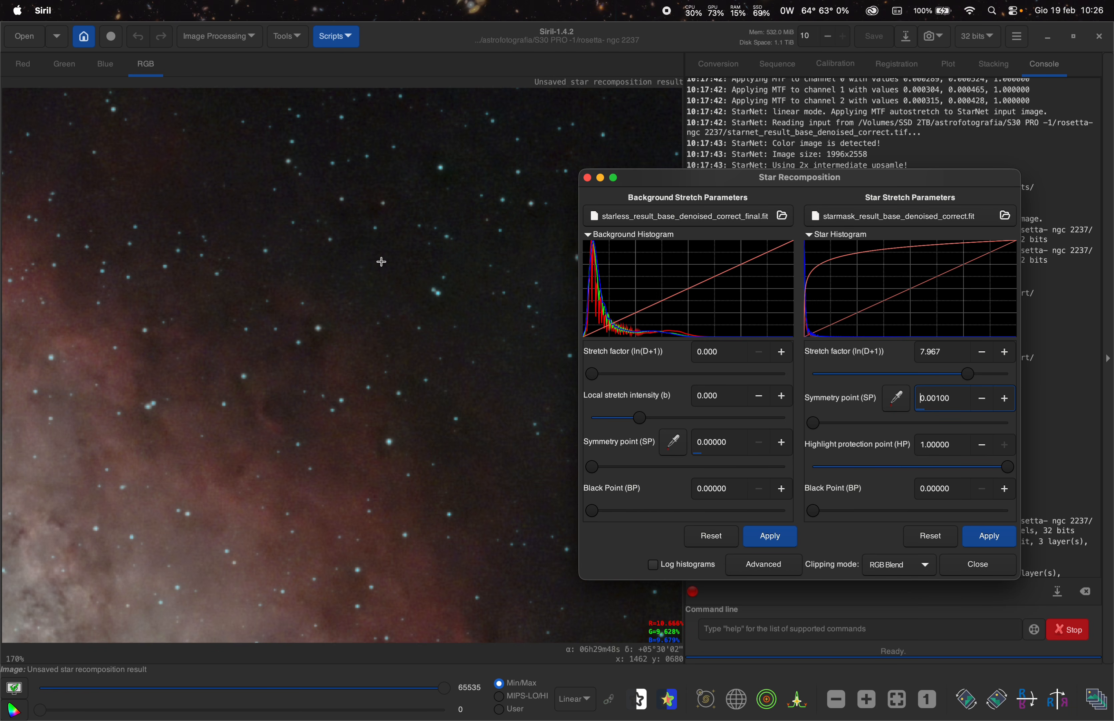
{"action": "scroll", "coordinate": [365, 300], "scroll_direction": "down", "scroll_amount": 5}
{"action": "scroll", "coordinate": [366, 300], "scroll_direction": "down", "scroll_amount": 2}
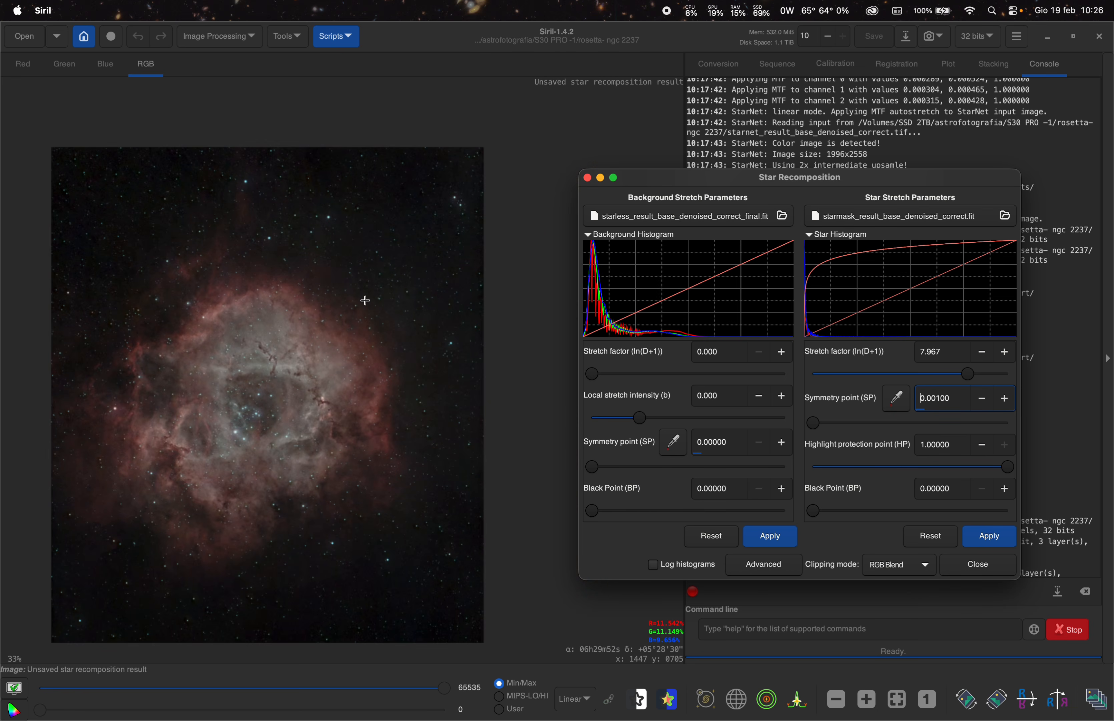
{"action": "scroll", "coordinate": [340, 340], "scroll_direction": "down", "scroll_amount": 1}
{"action": "scroll", "coordinate": [273, 395], "scroll_direction": "up", "scroll_amount": 1}
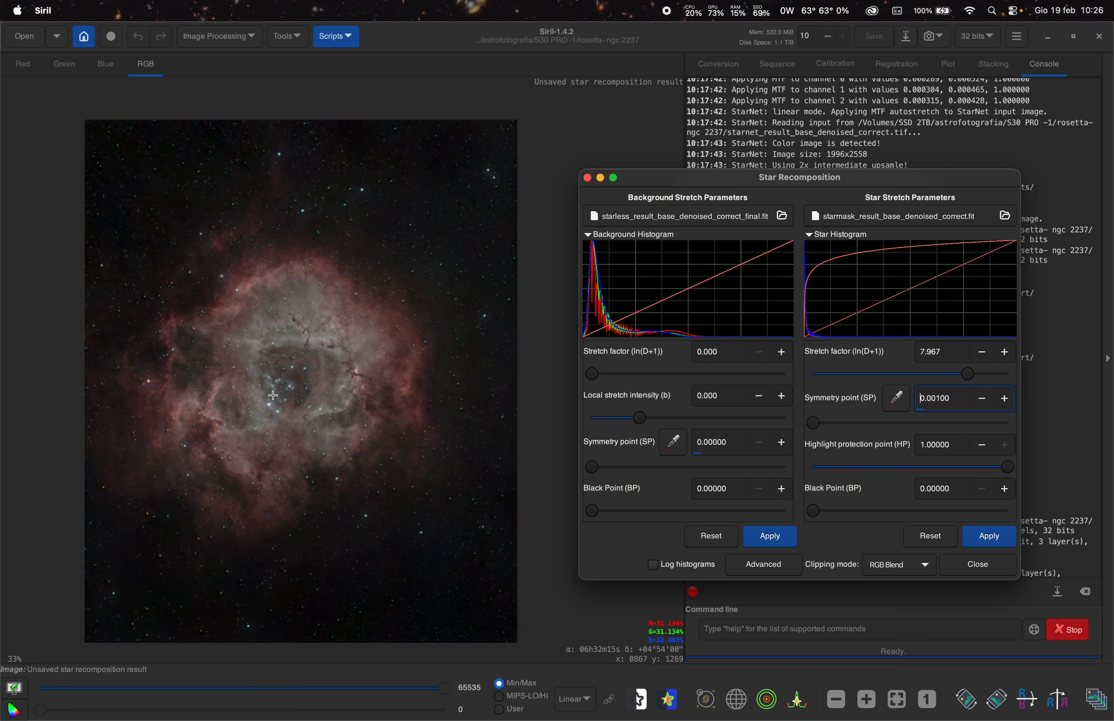
{"action": "scroll", "coordinate": [85, 133], "scroll_direction": "down", "scroll_amount": 3}
{"action": "scroll", "coordinate": [85, 136], "scroll_direction": "up", "scroll_amount": 4}
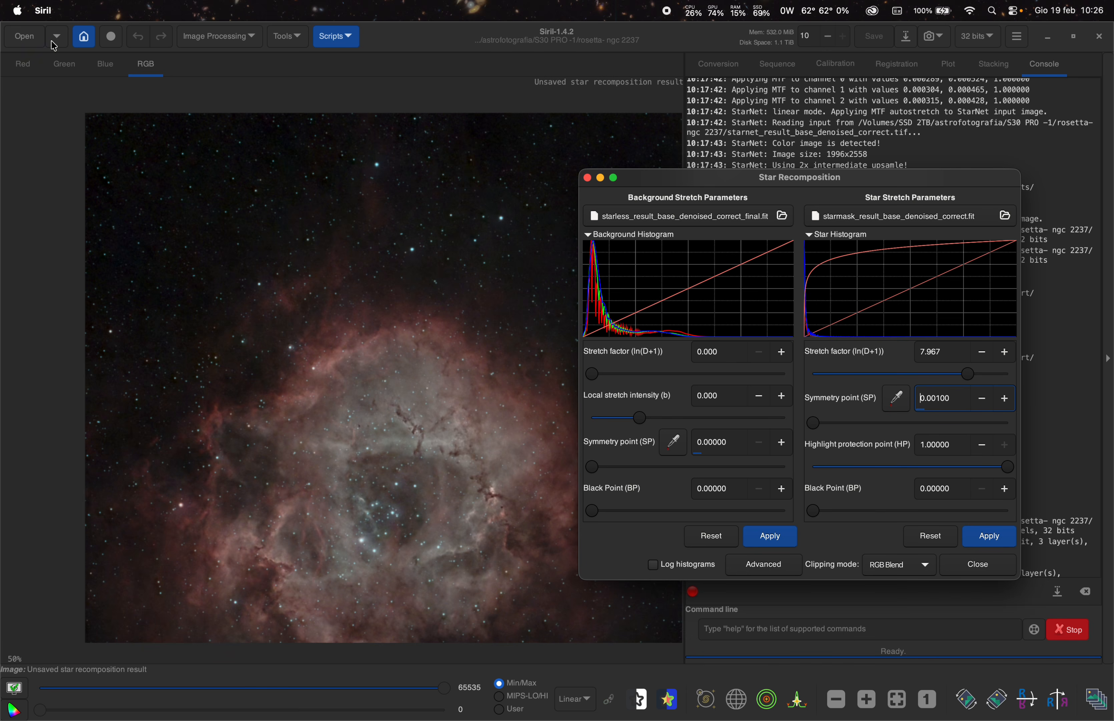
{"action": "scroll", "coordinate": [89, 133], "scroll_direction": "up", "scroll_amount": 10}
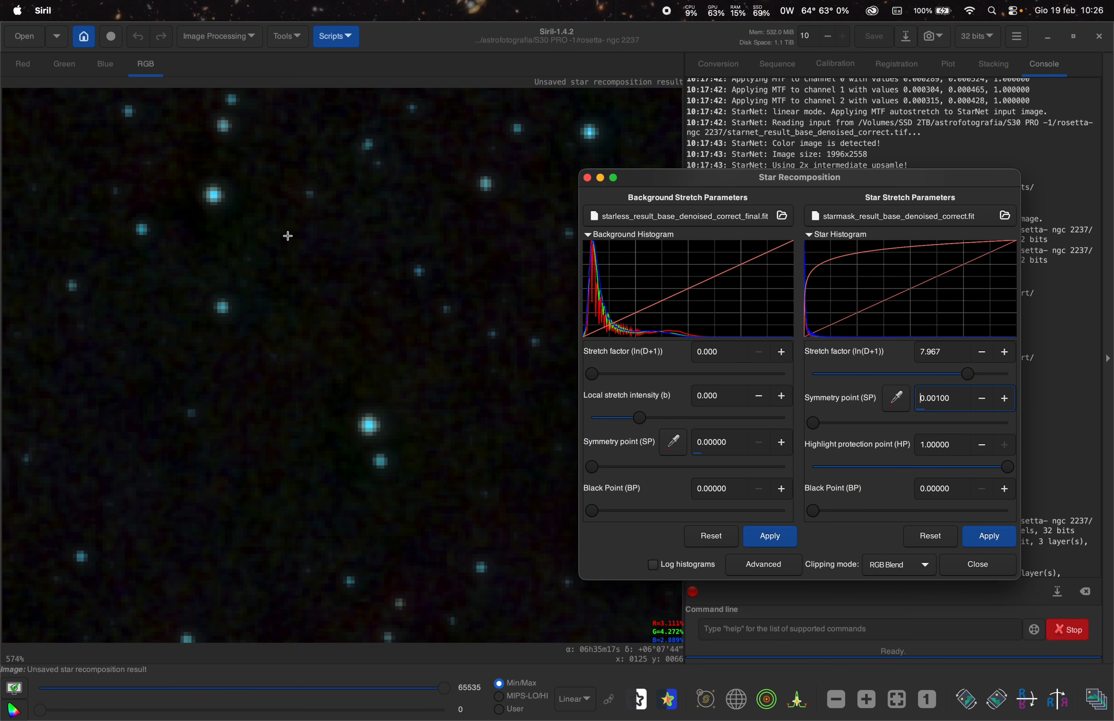
{"action": "scroll", "coordinate": [199, 331], "scroll_direction": "down", "scroll_amount": 8}
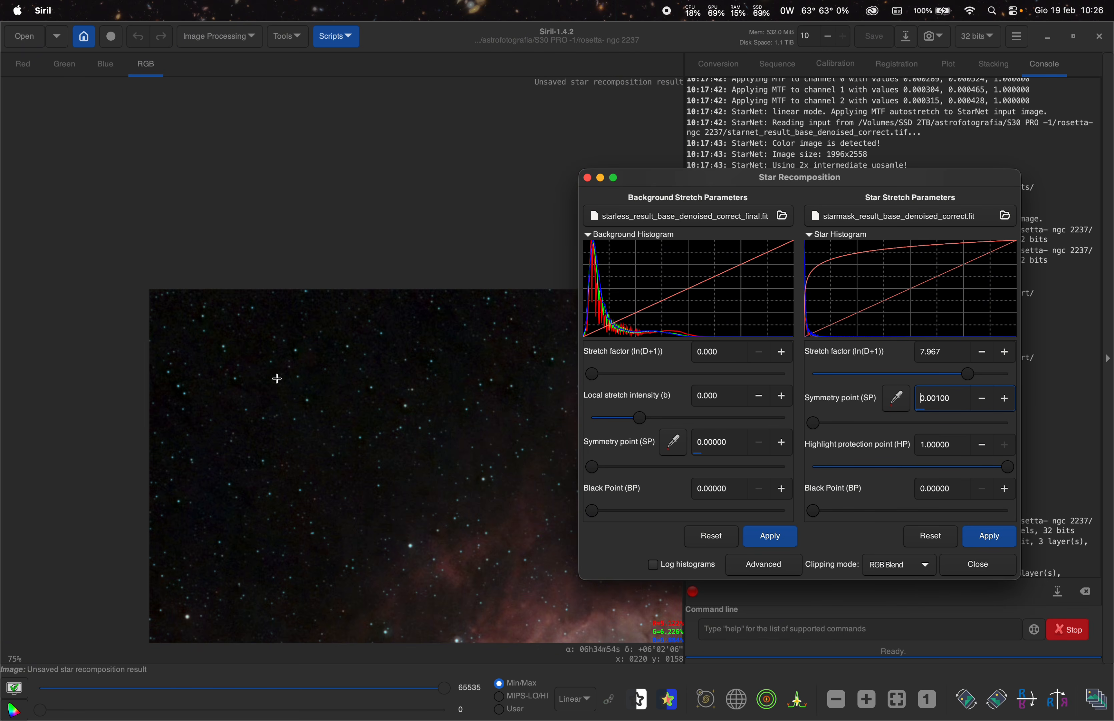
{"action": "scroll", "coordinate": [490, 471], "scroll_direction": "up", "scroll_amount": 4}
{"action": "scroll", "coordinate": [523, 465], "scroll_direction": "up", "scroll_amount": 3}
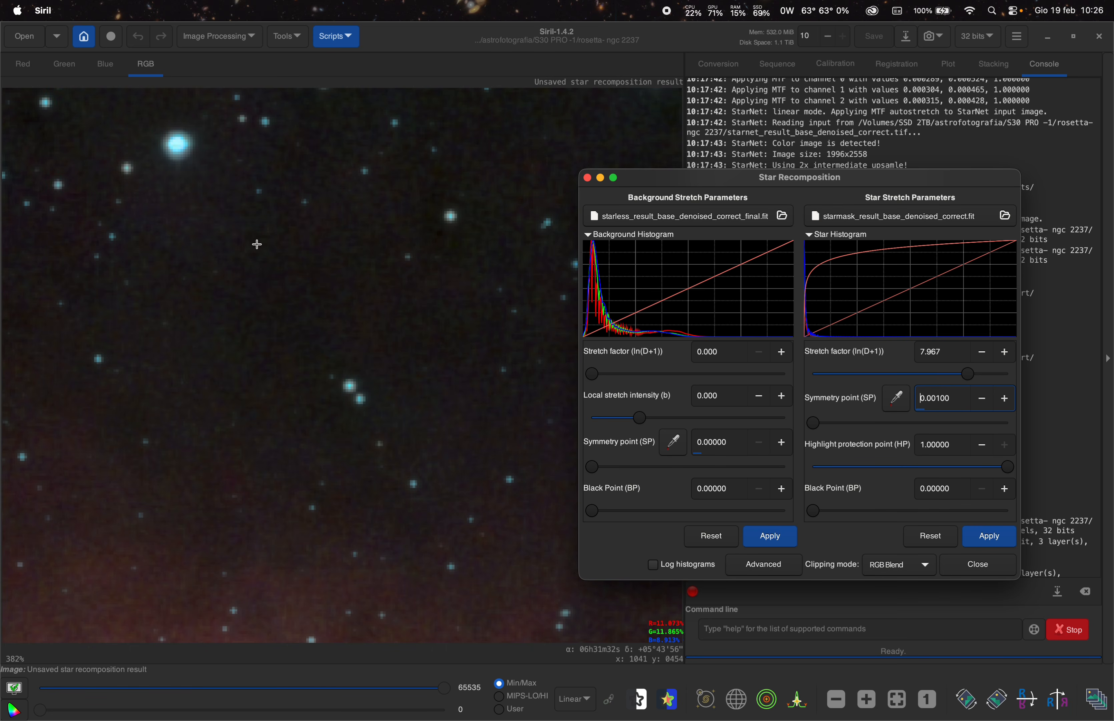
{"action": "scroll", "coordinate": [350, 308], "scroll_direction": "down", "scroll_amount": 9}
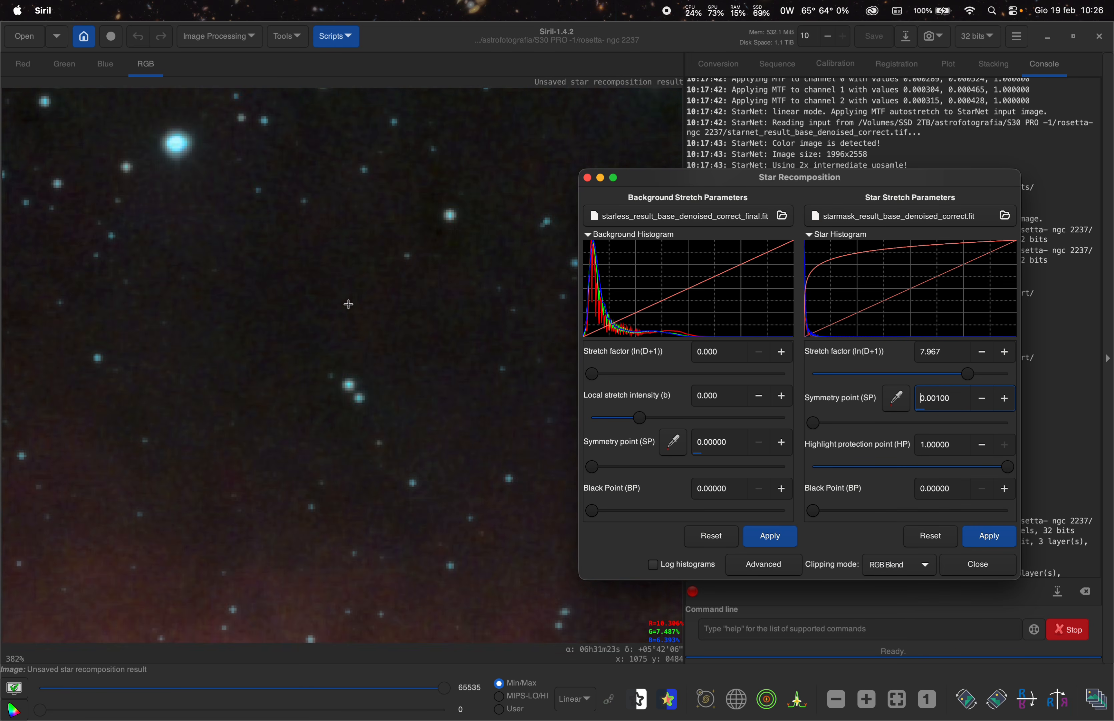
{"action": "scroll", "coordinate": [450, 359], "scroll_direction": "up", "scroll_amount": 4}
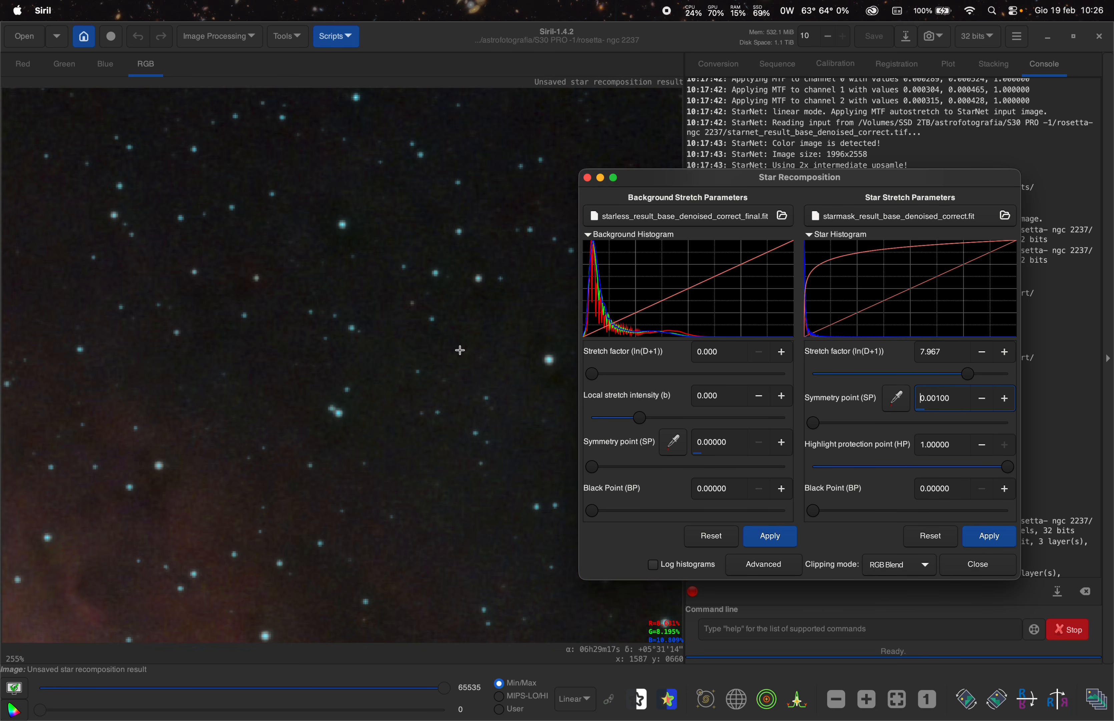
{"action": "scroll", "coordinate": [445, 355], "scroll_direction": "down", "scroll_amount": 5}
{"action": "scroll", "coordinate": [436, 349], "scroll_direction": "up", "scroll_amount": 2}
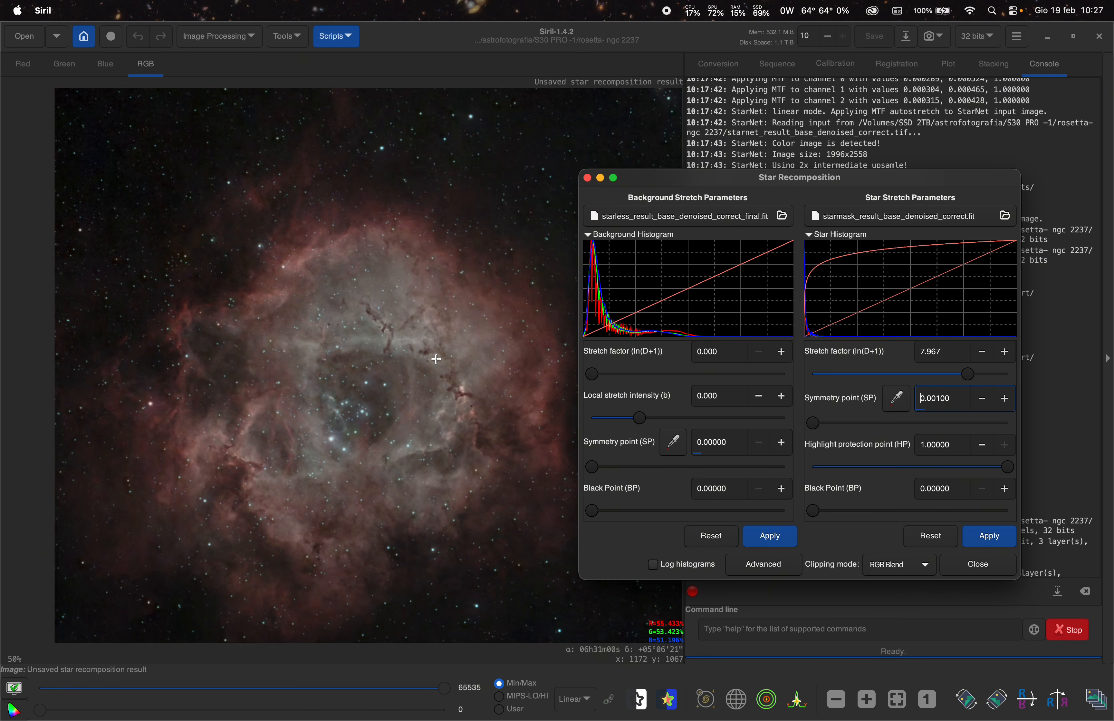
{"action": "scroll", "coordinate": [378, 385], "scroll_direction": "down", "scroll_amount": 2}
{"action": "scroll", "coordinate": [440, 394], "scroll_direction": "up", "scroll_amount": 1}
- Try raising the background stretch factor and local stretch intensity, then reset the background stretch parameters
{"action": "left_click_drag", "start_coordinate": [595, 374], "coordinate": [600, 376]}
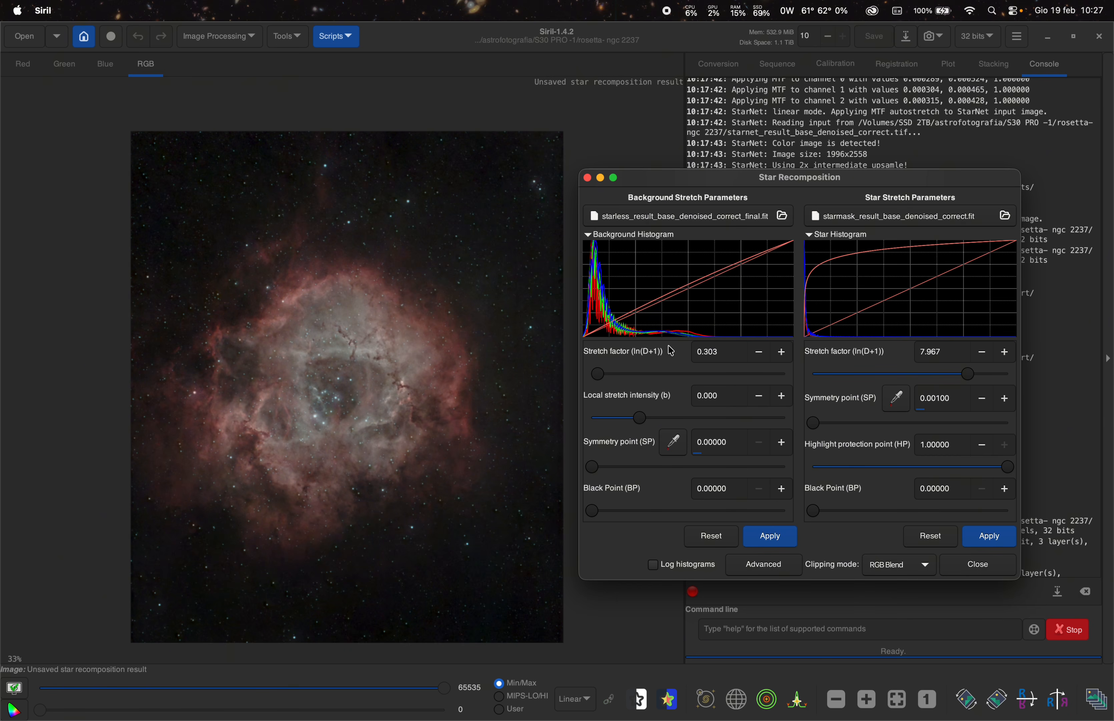
{"action": "mouse_move", "coordinate": [601, 374]}
{"action": "left_mouse_down"}
{"action": "mouse_move", "coordinate": [627, 377]}
{"action": "mouse_move", "coordinate": [583, 379]}
{"action": "mouse_move", "coordinate": [605, 377]}
{"action": "left_mouse_up"}
{"action": "left_click_drag", "start_coordinate": [640, 418], "coordinate": [654, 419]}
{"action": "left_click", "coordinate": [708, 534]}
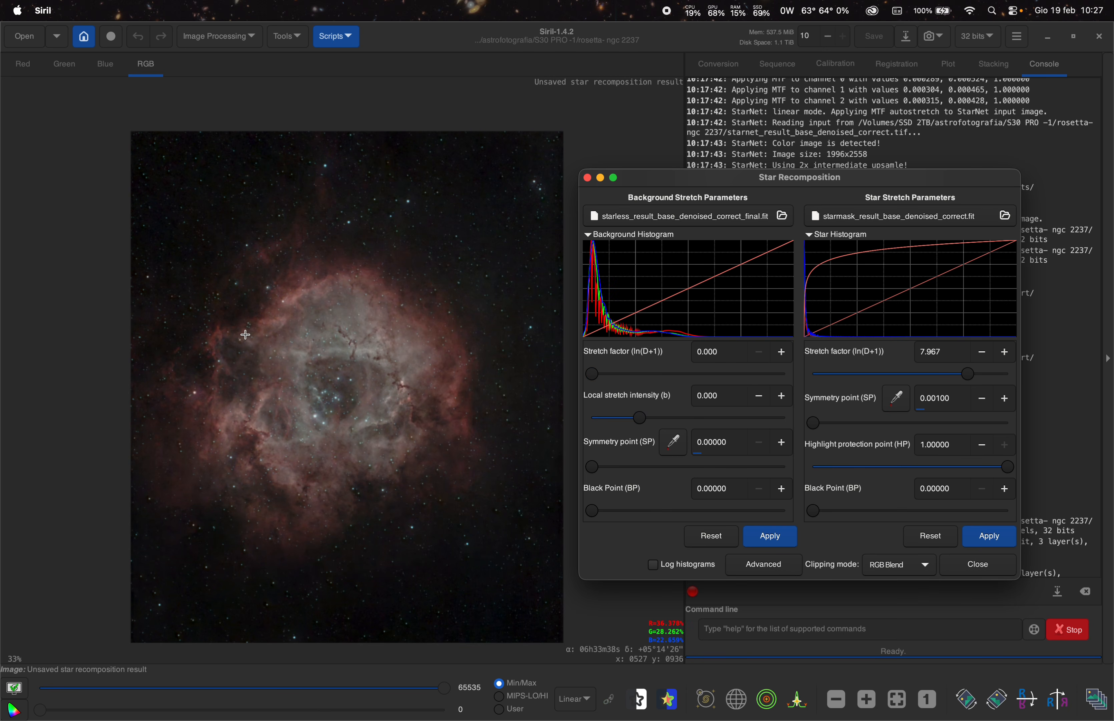
- Apply the background and star stretches to recompose the image, and close the Star Recomposition dialog
{"action": "left_click", "coordinate": [781, 544]}
{"action": "left_click", "coordinate": [985, 540]}
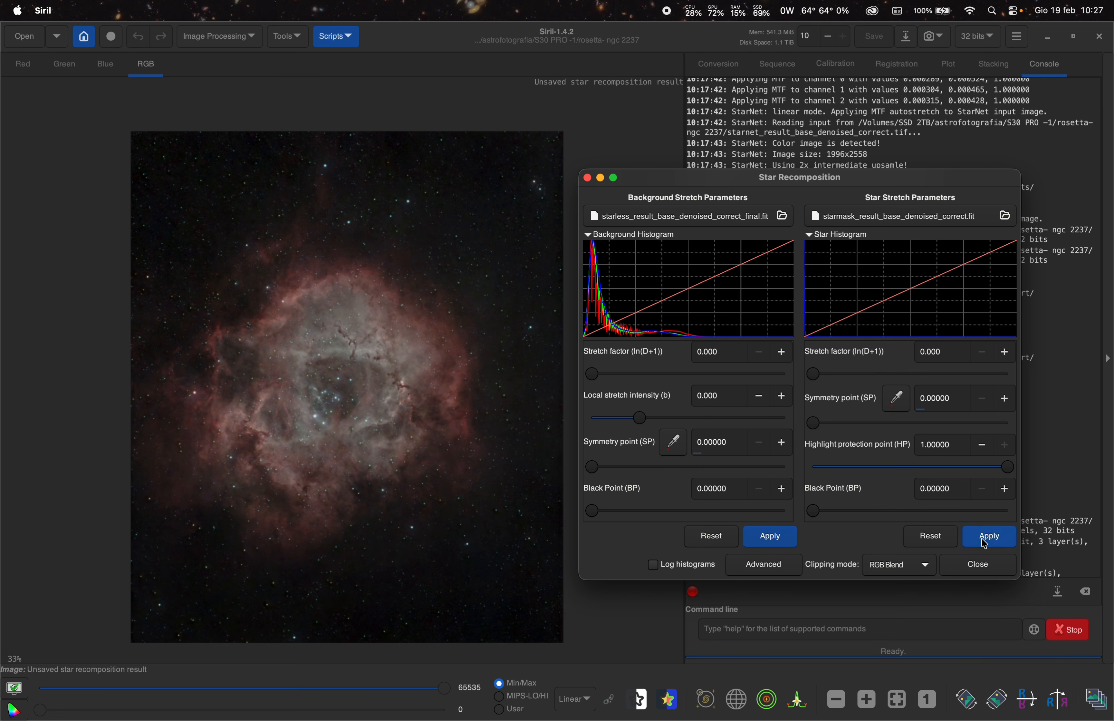
{"action": "left_click", "coordinate": [975, 566]}
- Zoom in and out across the recomposed image to inspect the stars and nebula detail
{"action": "scroll", "coordinate": [248, 406], "scroll_direction": "up", "scroll_amount": 1}
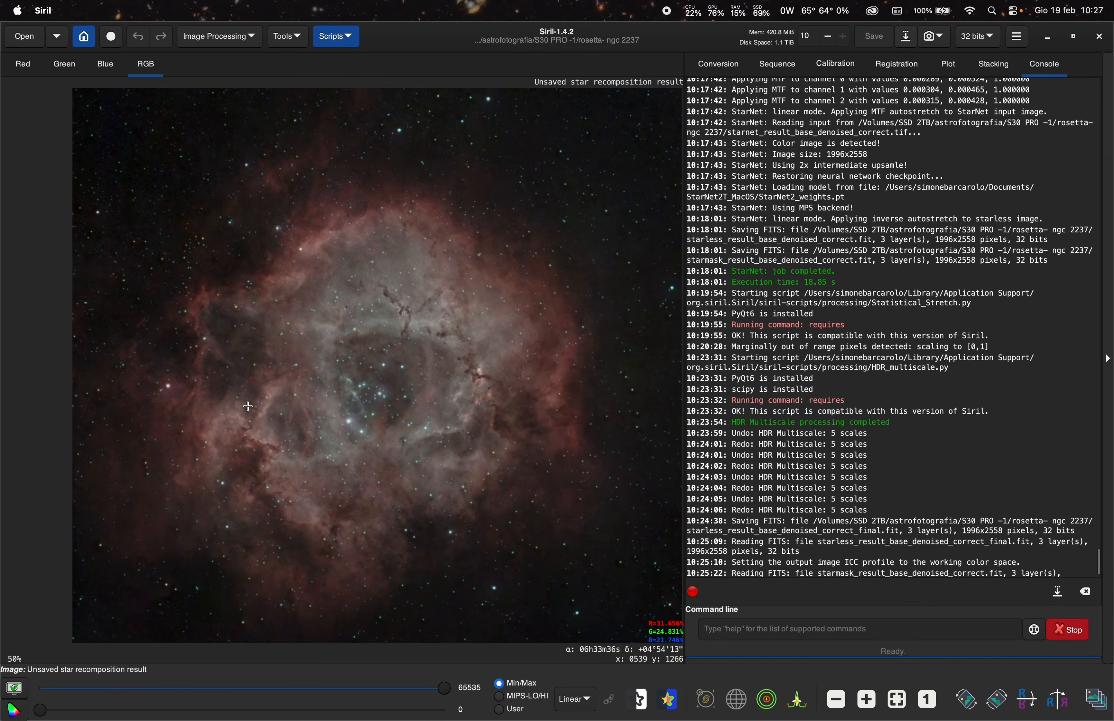
{"action": "scroll", "coordinate": [248, 406], "scroll_direction": "down", "scroll_amount": 2}
{"action": "scroll", "coordinate": [248, 406], "scroll_direction": "up", "scroll_amount": 3}
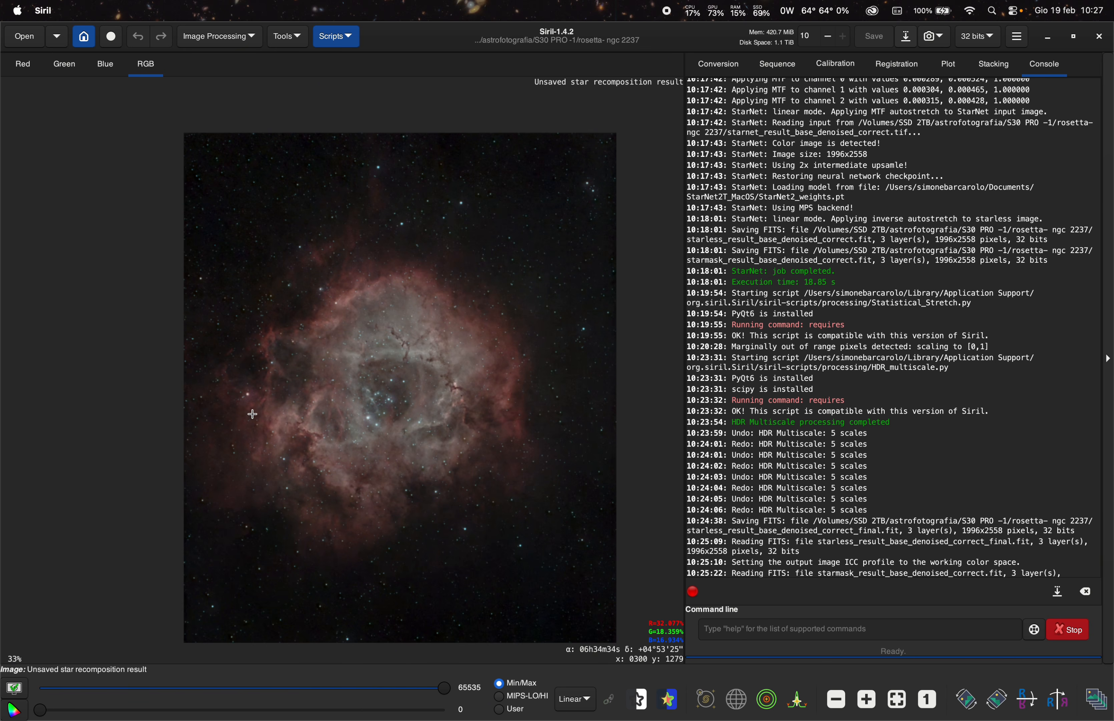
{"action": "scroll", "coordinate": [337, 435], "scroll_direction": "down", "scroll_amount": 3}
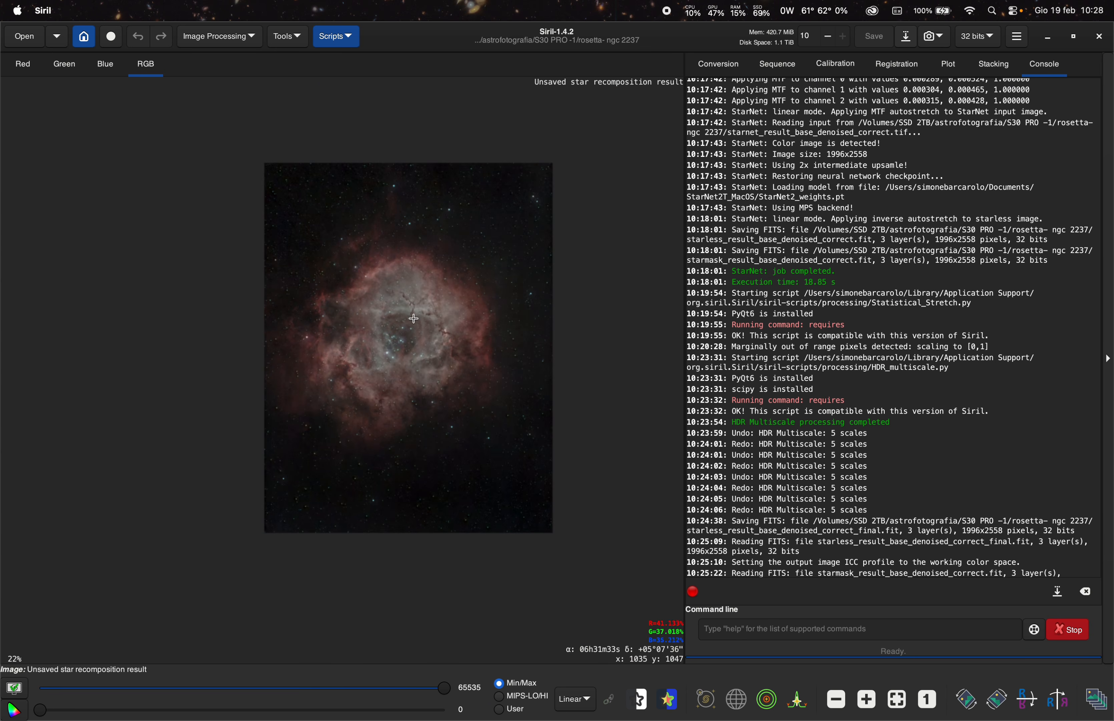
{"action": "scroll", "coordinate": [414, 318], "scroll_direction": "up", "scroll_amount": 1}
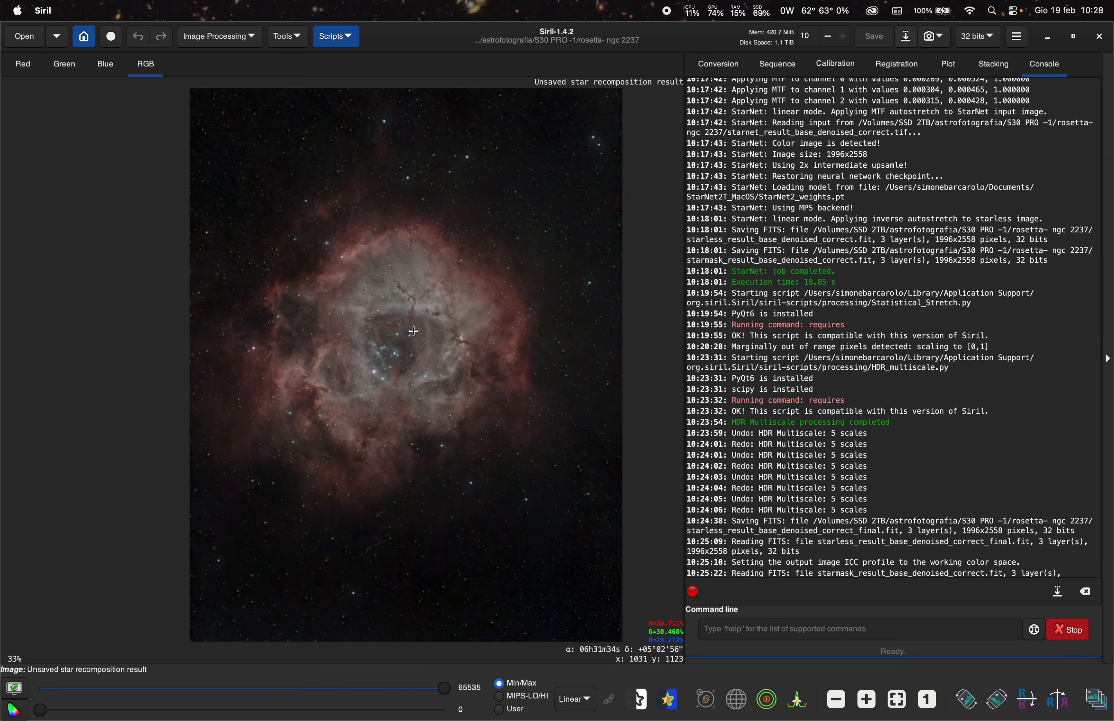
{"action": "scroll", "coordinate": [322, 258], "scroll_direction": "up", "scroll_amount": 10}
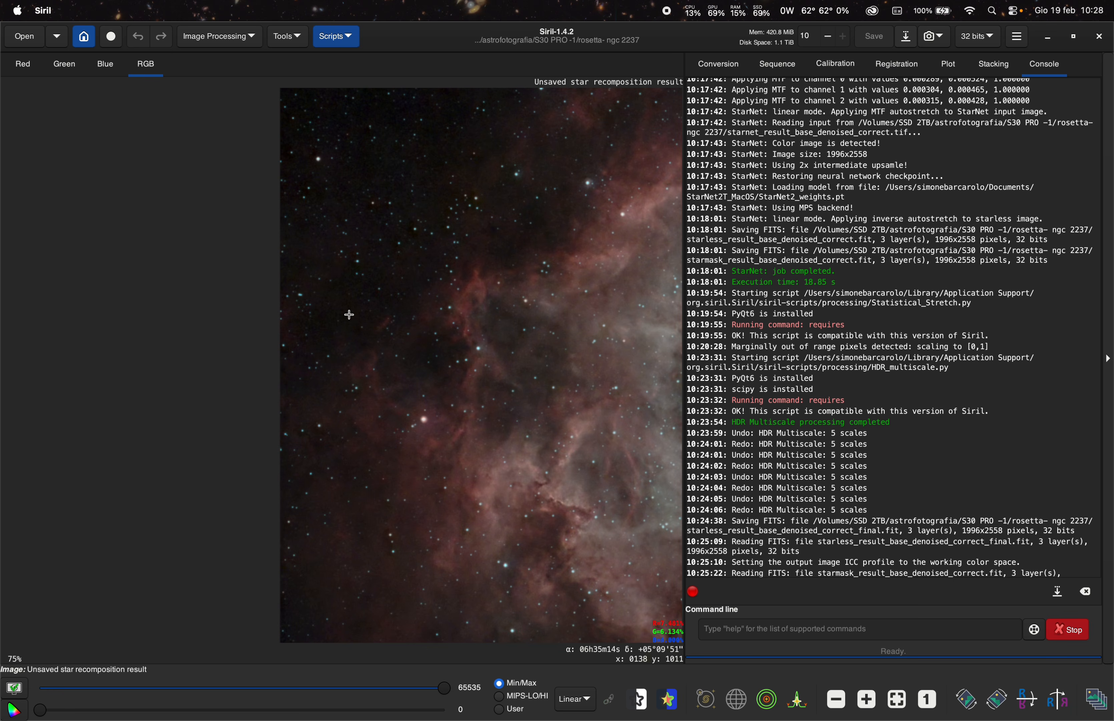
{"action": "scroll", "coordinate": [428, 290], "scroll_direction": "up", "scroll_amount": 5}
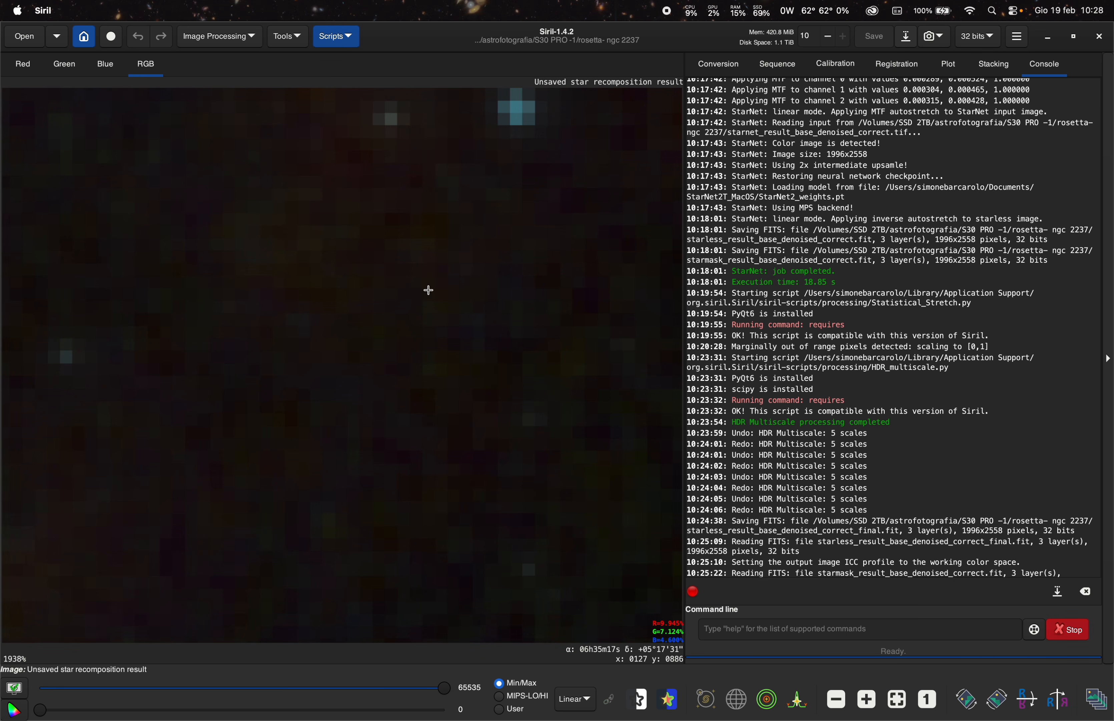
{"action": "scroll", "coordinate": [428, 290], "scroll_direction": "down", "scroll_amount": 10}
{"action": "scroll", "coordinate": [428, 291], "scroll_direction": "down", "scroll_amount": 8}
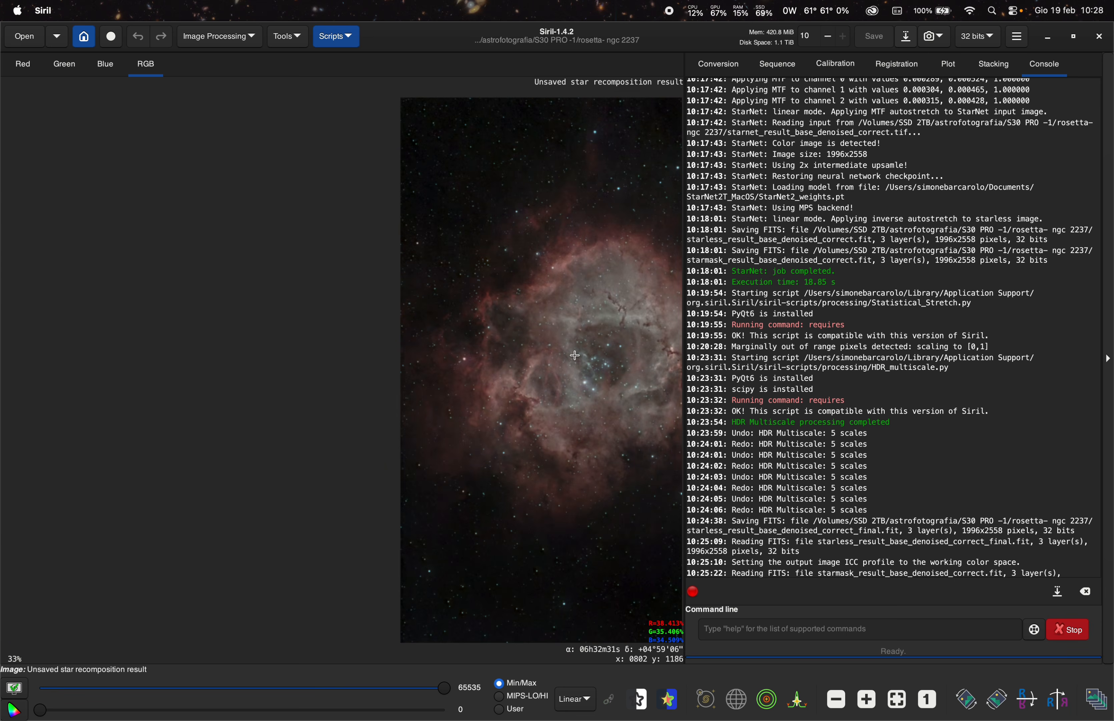
{"action": "scroll", "coordinate": [592, 349], "scroll_direction": "up", "scroll_amount": 3}
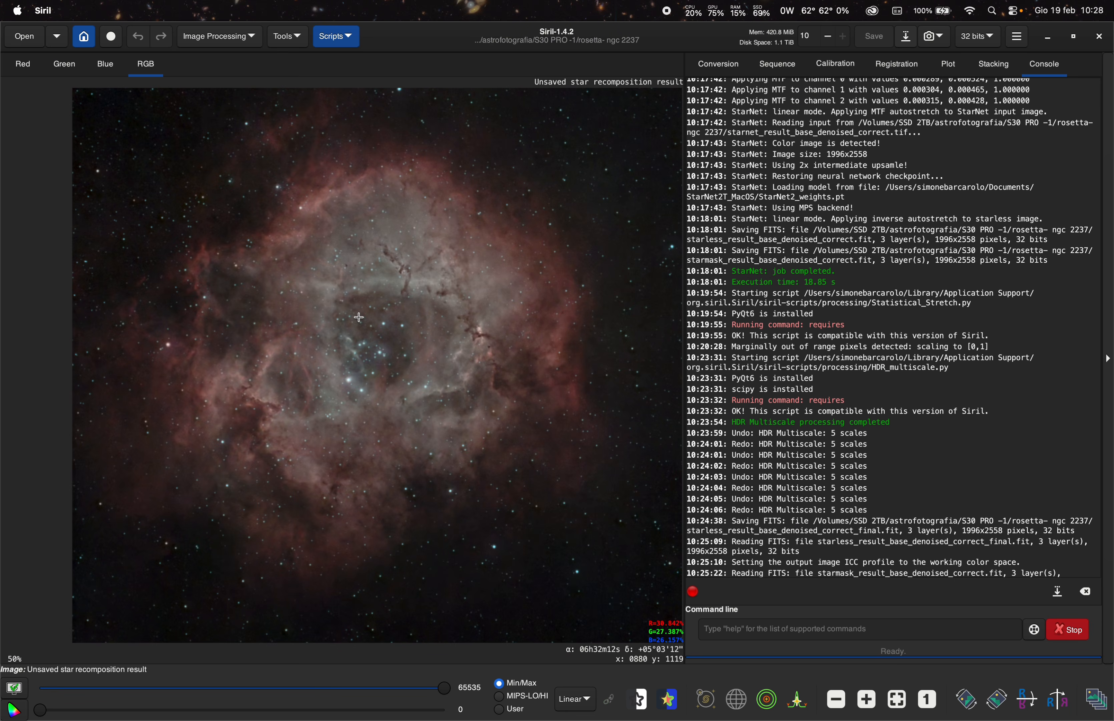
{"action": "scroll", "coordinate": [361, 318], "scroll_direction": "up", "scroll_amount": 2}
{"action": "scroll", "coordinate": [340, 327], "scroll_direction": "down", "scroll_amount": 4}
{"action": "scroll", "coordinate": [340, 326], "scroll_direction": "up", "scroll_amount": 2}
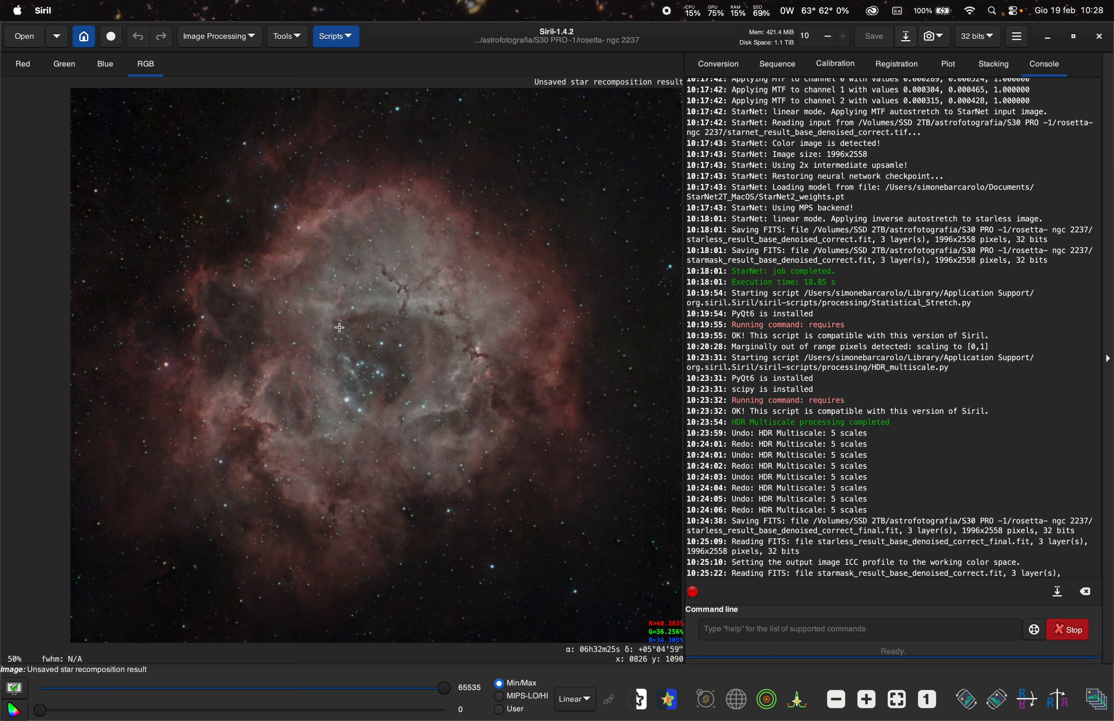
{"action": "scroll", "coordinate": [340, 327], "scroll_direction": "up", "scroll_amount": 2}
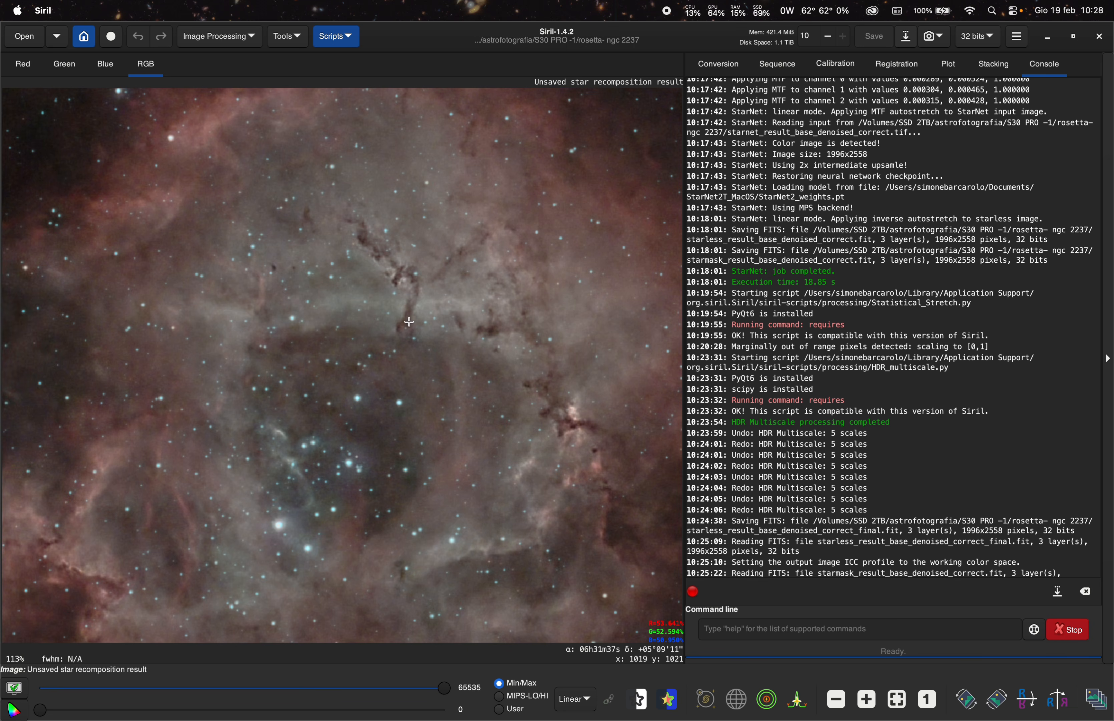
{"action": "scroll", "coordinate": [476, 341], "scroll_direction": "down", "scroll_amount": 3}
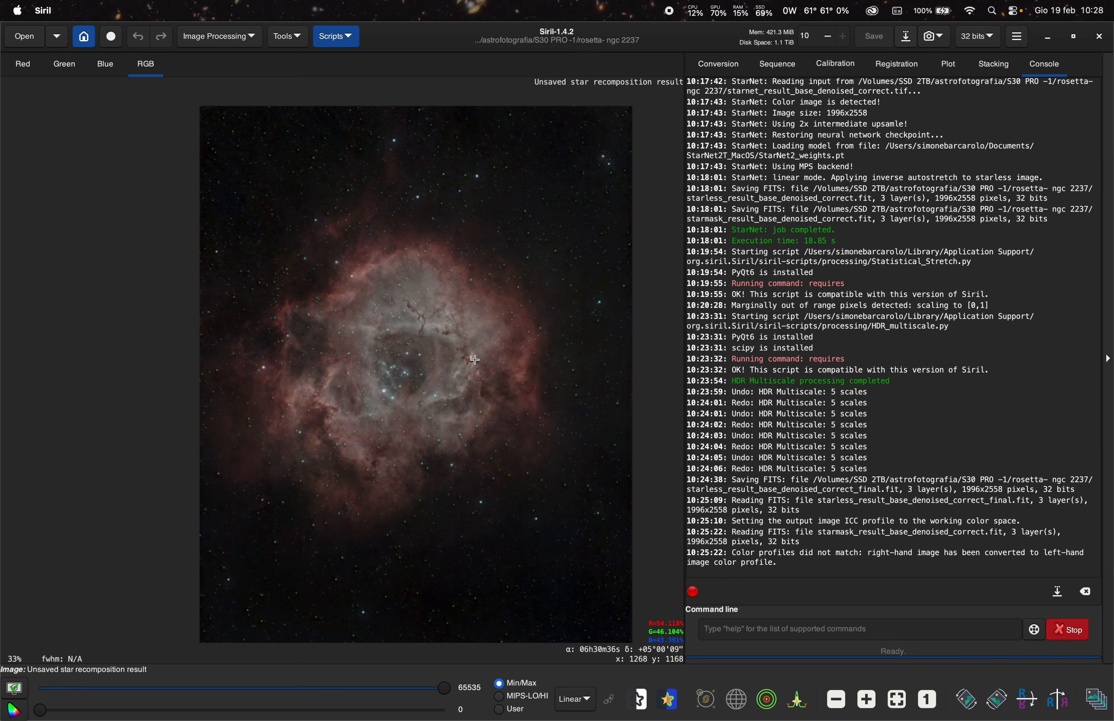
{"action": "scroll", "coordinate": [398, 347], "scroll_direction": "down", "scroll_amount": 2}
{"action": "scroll", "coordinate": [398, 348], "scroll_direction": "up", "scroll_amount": 5}
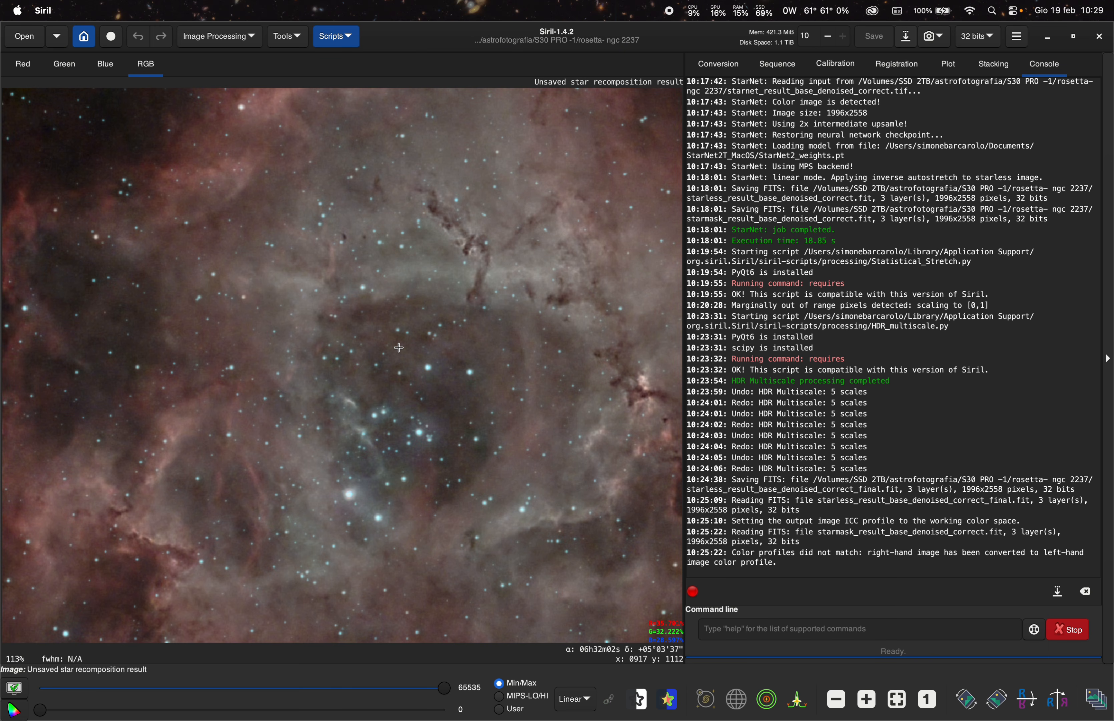
{"action": "scroll", "coordinate": [395, 280], "scroll_direction": "down", "scroll_amount": 3}
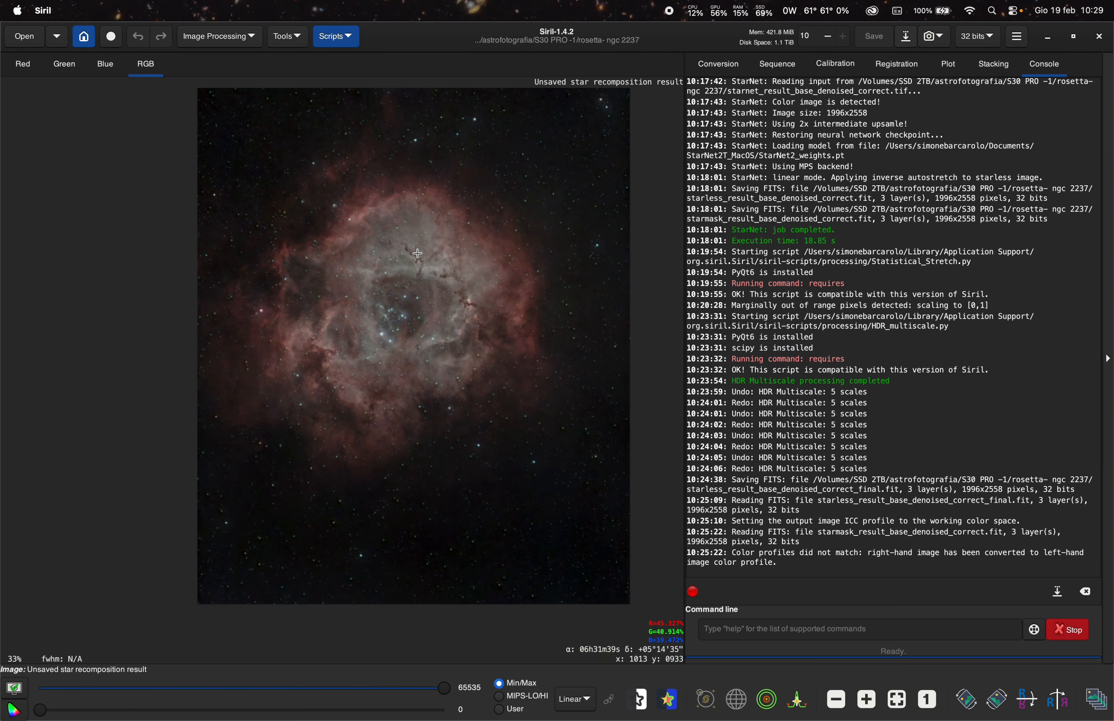
- Increase the global color saturation amount to about 0.24 and apply it
{"action": "left_click", "coordinate": [216, 43]}
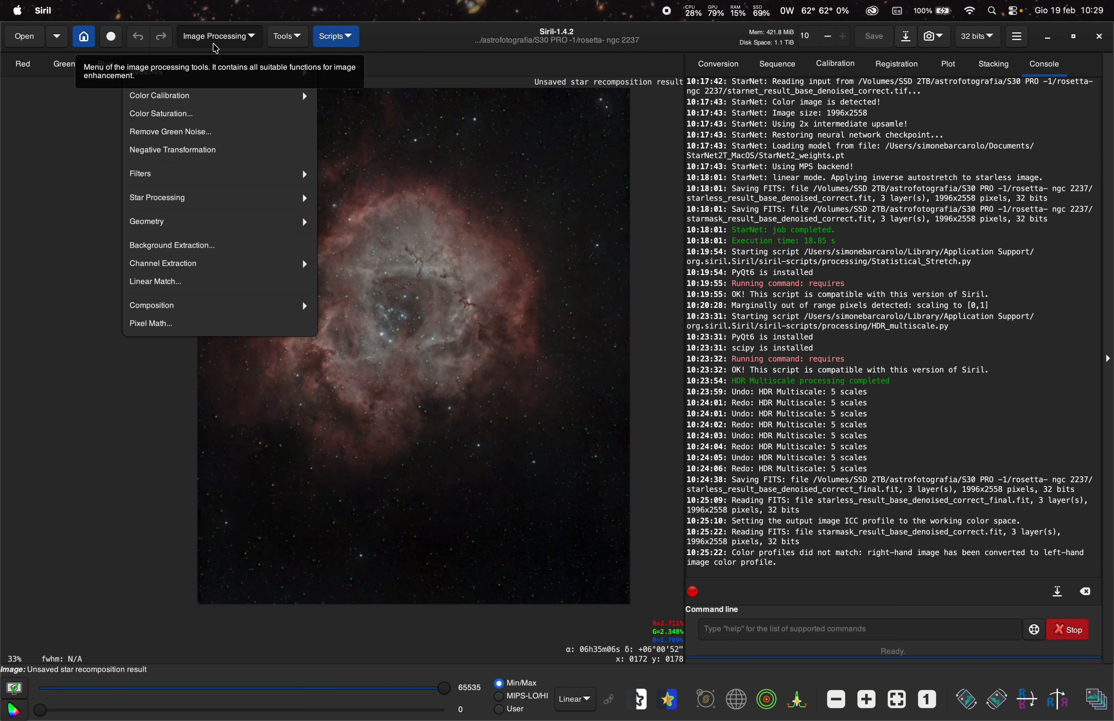
{"action": "left_click", "coordinate": [232, 115]}
{"action": "left_click_drag", "start_coordinate": [515, 271], "coordinate": [727, 258]}
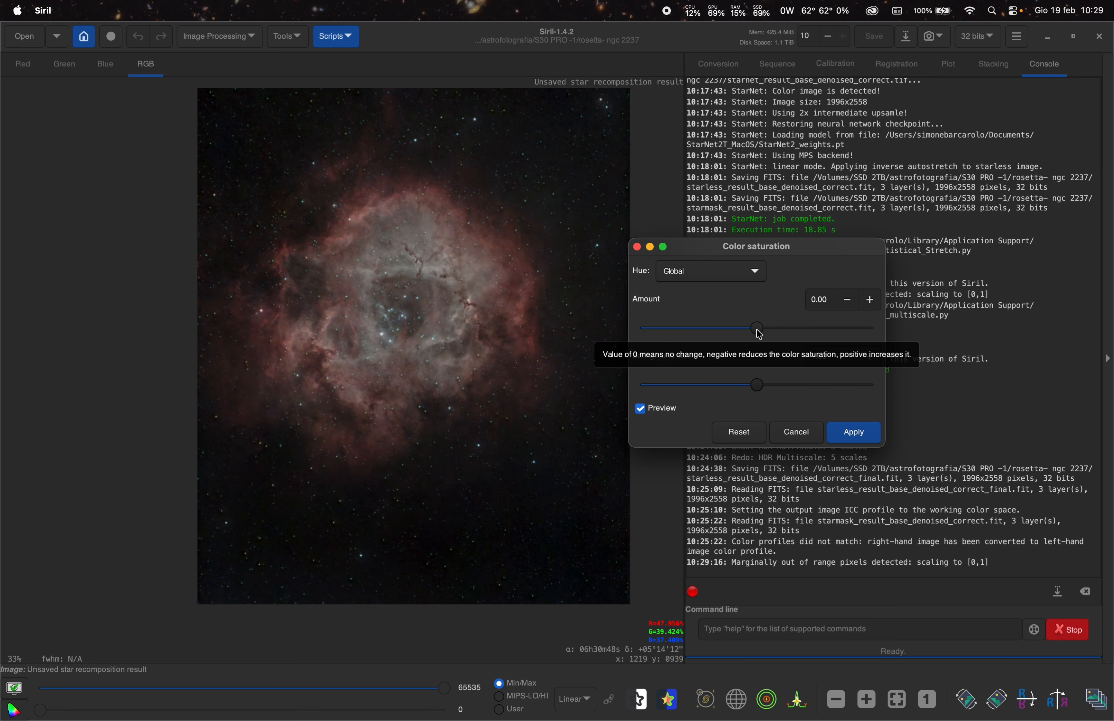
{"action": "left_click_drag", "start_coordinate": [761, 329], "coordinate": [782, 330]}
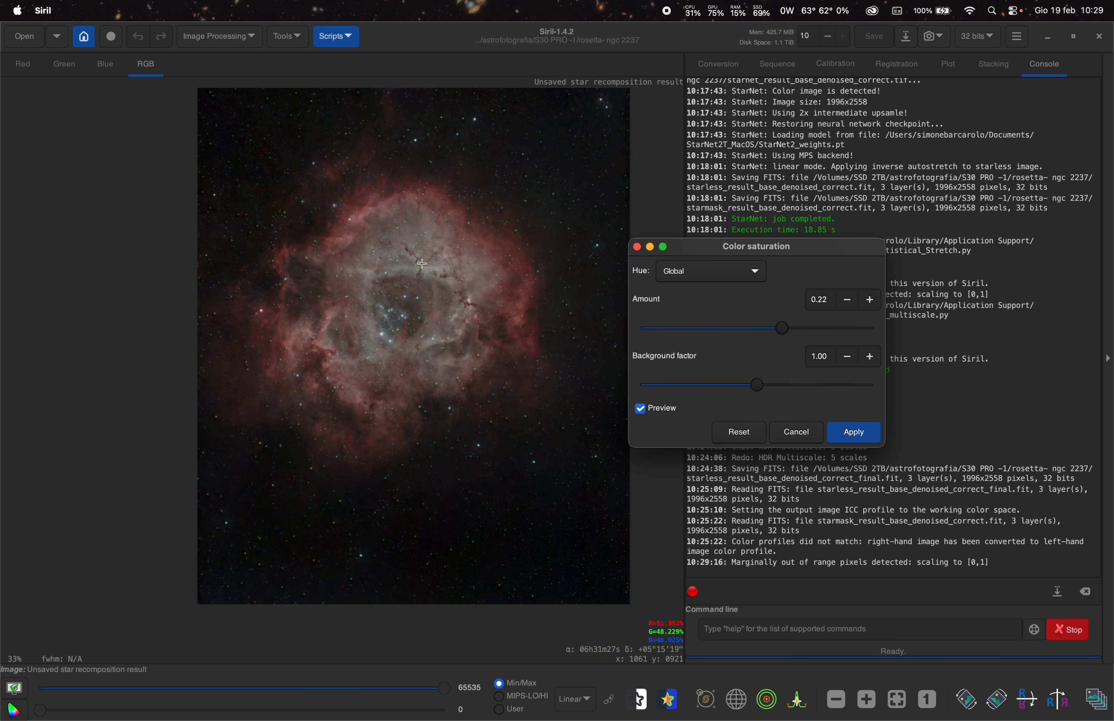
{"action": "mouse_move", "coordinate": [781, 329]}
{"action": "left_mouse_down"}
{"action": "mouse_move", "coordinate": [778, 339]}
{"action": "mouse_move", "coordinate": [784, 327]}
{"action": "left_mouse_up"}
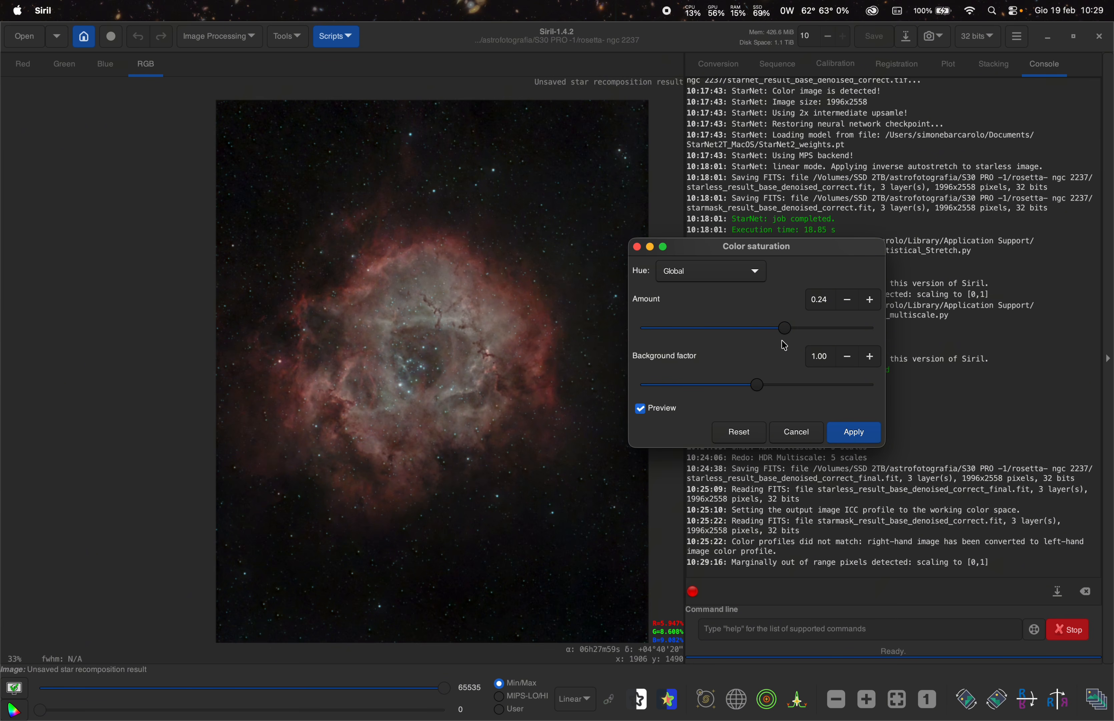
{"action": "left_click_drag", "start_coordinate": [786, 337], "coordinate": [780, 343]}
{"action": "left_click", "coordinate": [855, 432]}
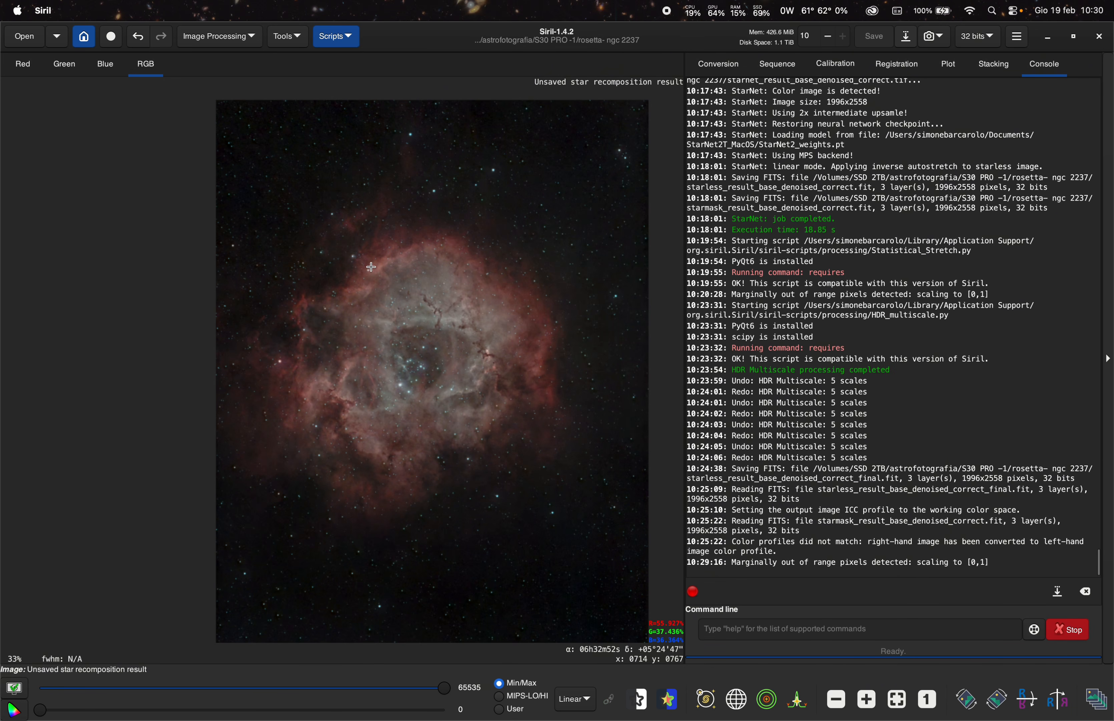
- Zoom in and out to examine the stars and nebula colors after the saturation boost
{"action": "scroll", "coordinate": [407, 135], "scroll_direction": "down", "scroll_amount": 10}
{"action": "scroll", "coordinate": [407, 135], "scroll_direction": "up", "scroll_amount": 18}
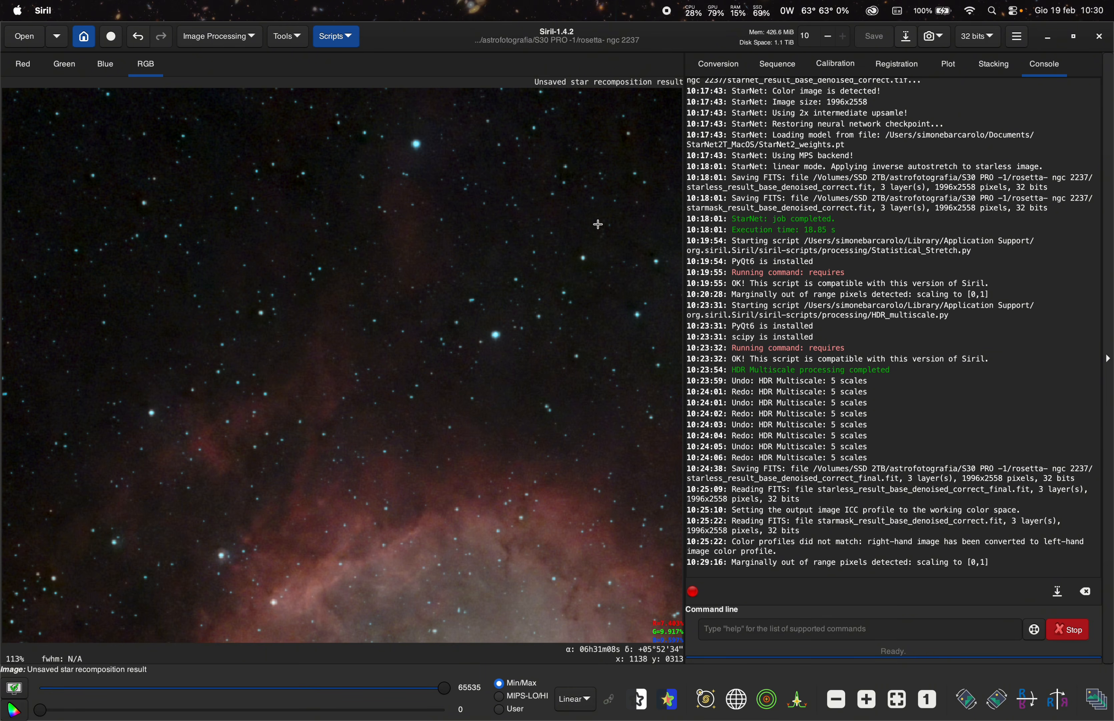
{"action": "scroll", "coordinate": [291, 283], "scroll_direction": "down", "scroll_amount": 5}
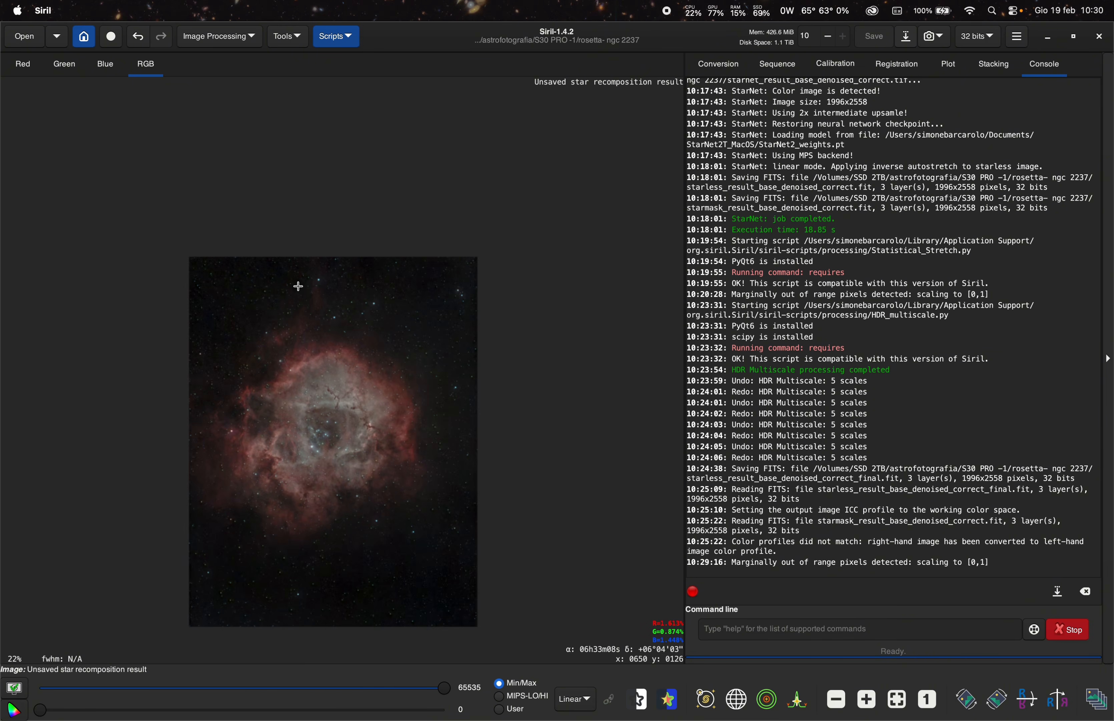
{"action": "scroll", "coordinate": [290, 282], "scroll_direction": "up", "scroll_amount": 6}
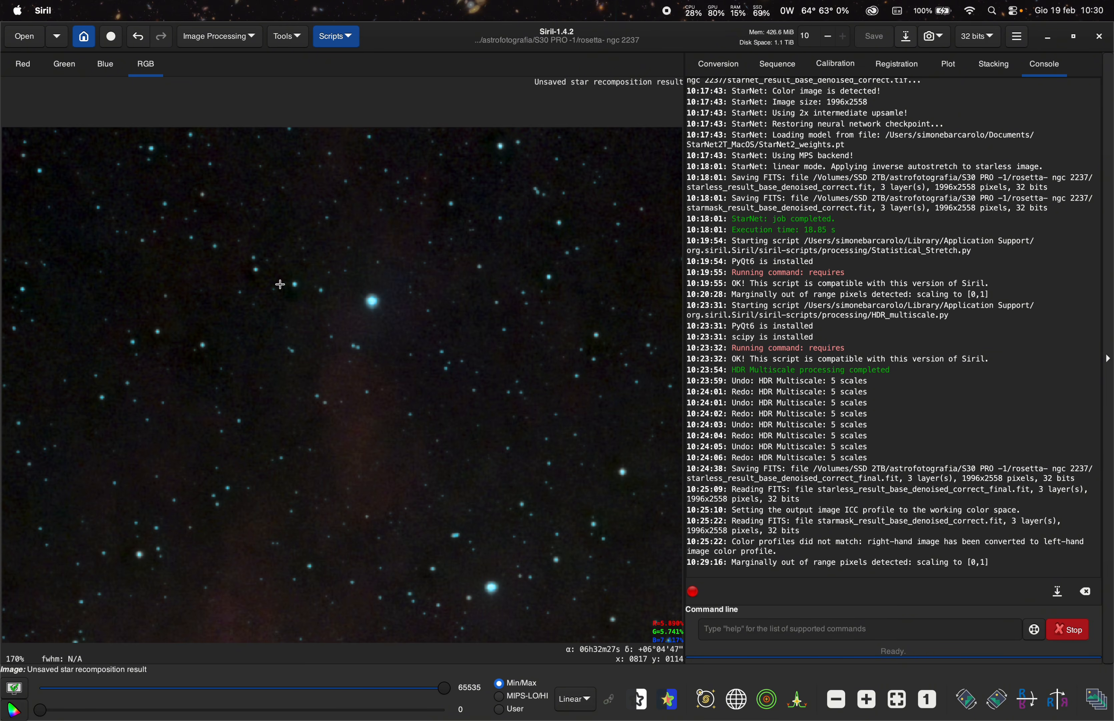
{"action": "scroll", "coordinate": [454, 382], "scroll_direction": "up", "scroll_amount": 5}
{"action": "scroll", "coordinate": [454, 382], "scroll_direction": "down", "scroll_amount": 4}
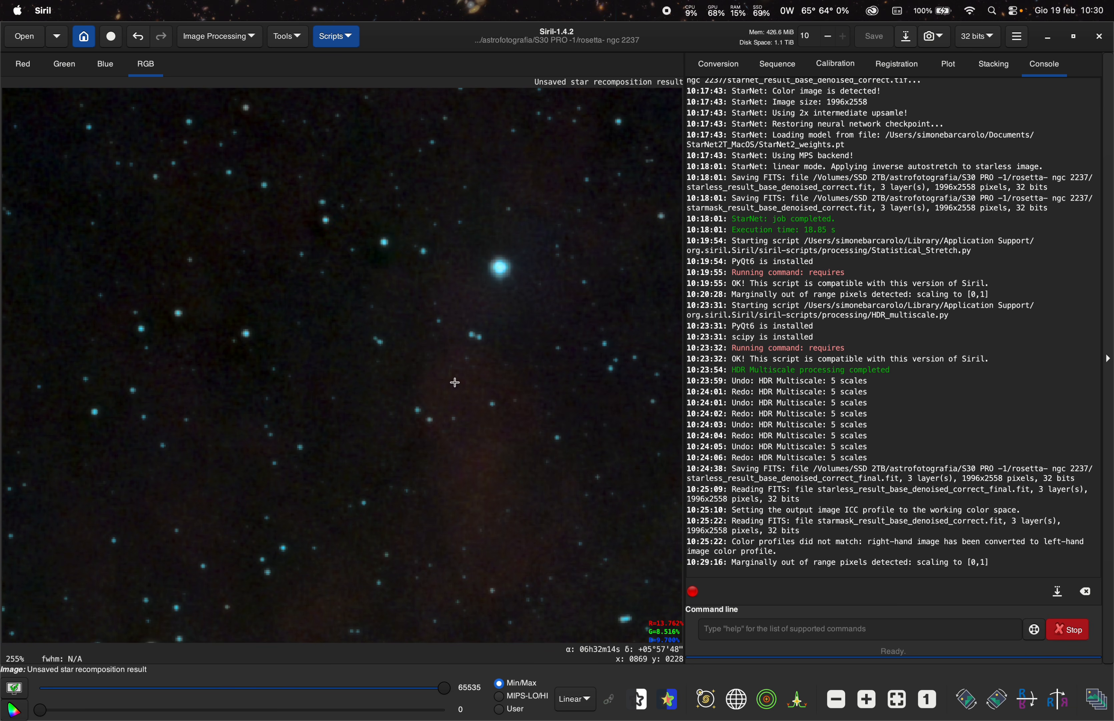
{"action": "scroll", "coordinate": [455, 382], "scroll_direction": "down", "scroll_amount": 4}
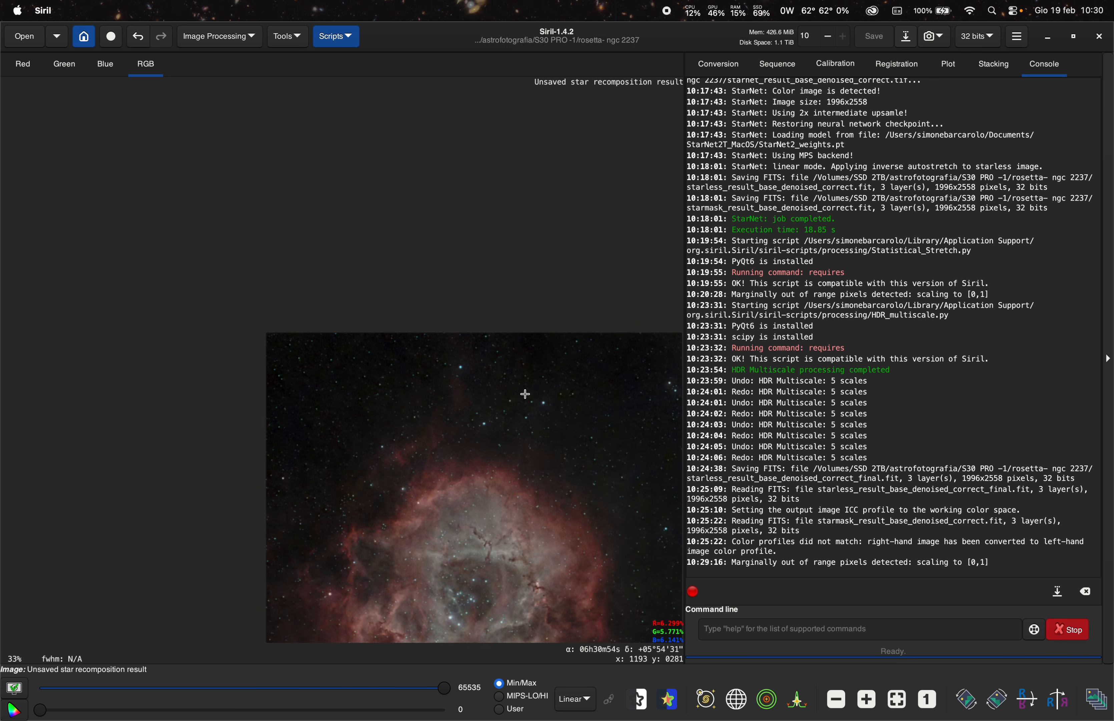
{"action": "scroll", "coordinate": [522, 391], "scroll_direction": "up", "scroll_amount": 3}
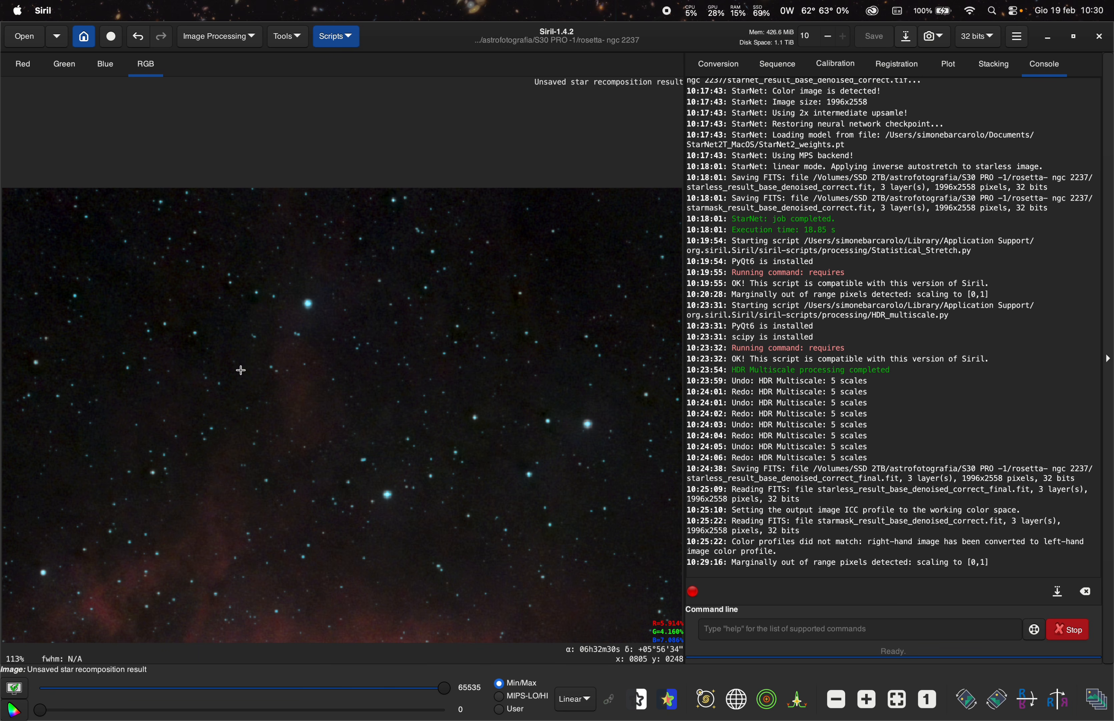
{"action": "scroll", "coordinate": [241, 369], "scroll_direction": "up", "scroll_amount": 4}
{"action": "scroll", "coordinate": [240, 370], "scroll_direction": "down", "scroll_amount": 7}
{"action": "scroll", "coordinate": [241, 370], "scroll_direction": "down", "scroll_amount": 1}
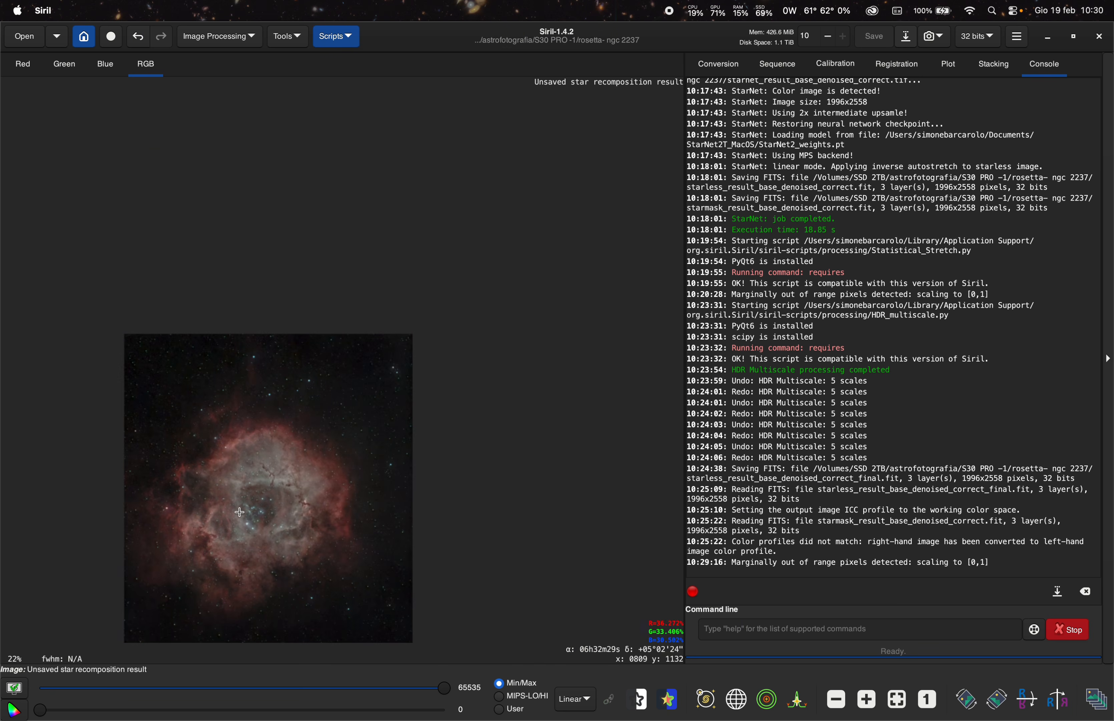
{"action": "scroll", "coordinate": [239, 531], "scroll_direction": "up", "scroll_amount": 2}
{"action": "scroll", "coordinate": [361, 343], "scroll_direction": "down", "scroll_amount": 2}
{"action": "scroll", "coordinate": [320, 432], "scroll_direction": "up", "scroll_amount": 1}
{"action": "scroll", "coordinate": [321, 432], "scroll_direction": "up", "scroll_amount": 1}
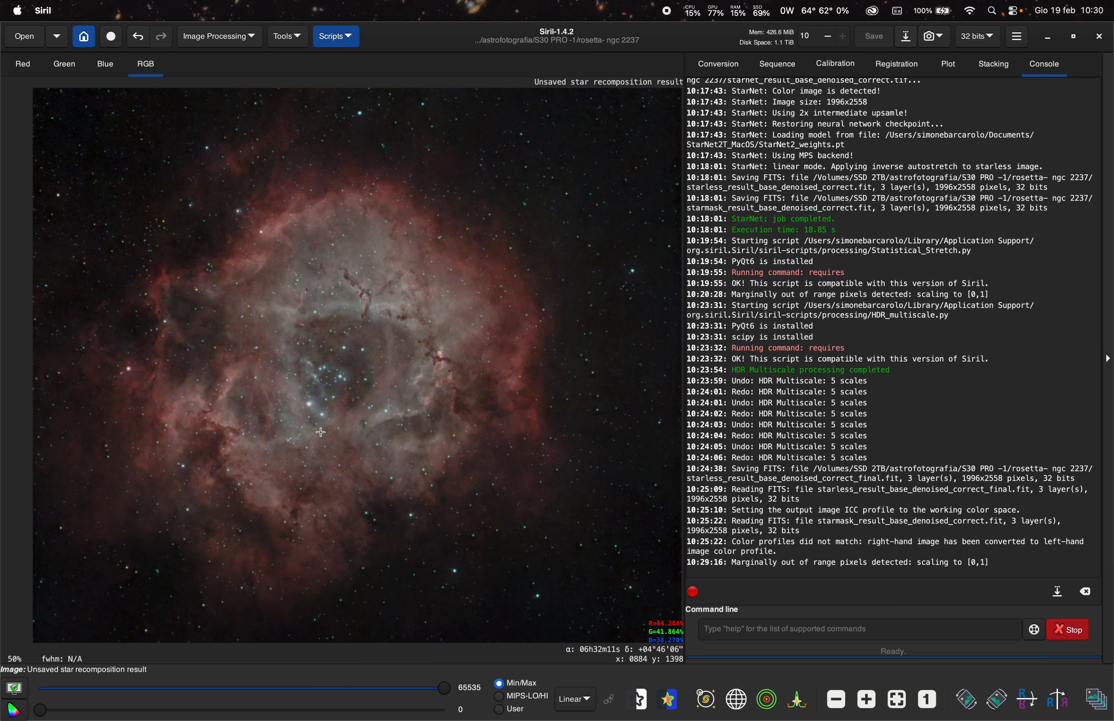
{"action": "scroll", "coordinate": [486, 423], "scroll_direction": "down", "scroll_amount": 1}
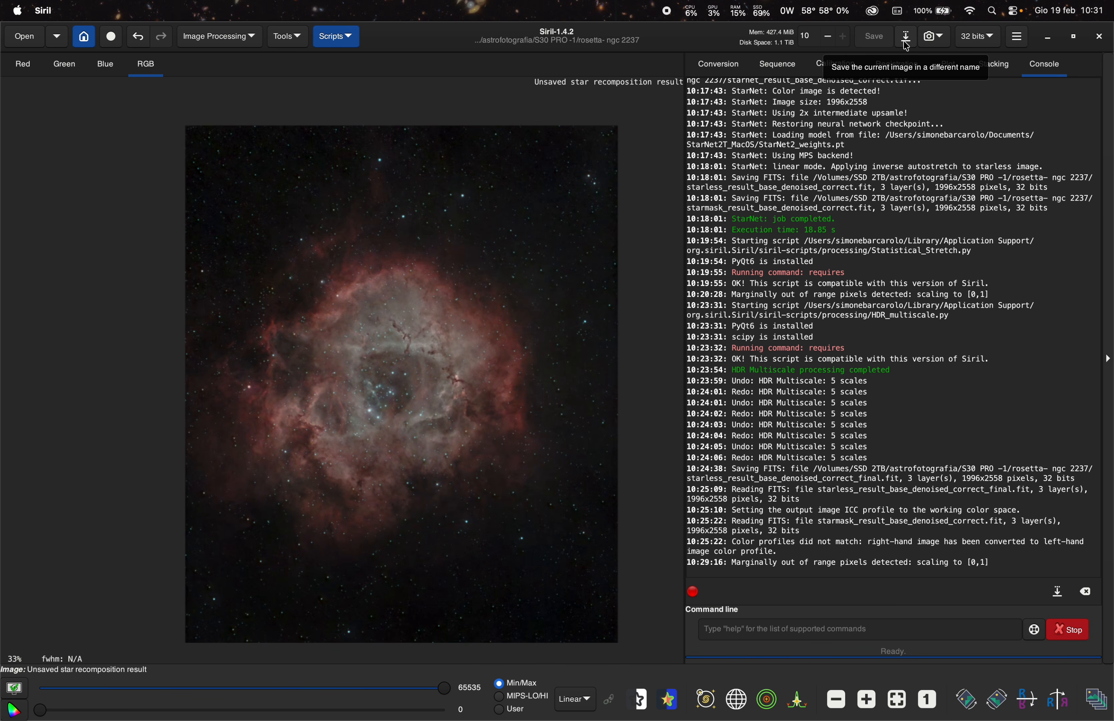
- Save the image to the Desktop as a PNG file named rosette nebula.png
{"action": "left_click", "coordinate": [907, 38]}
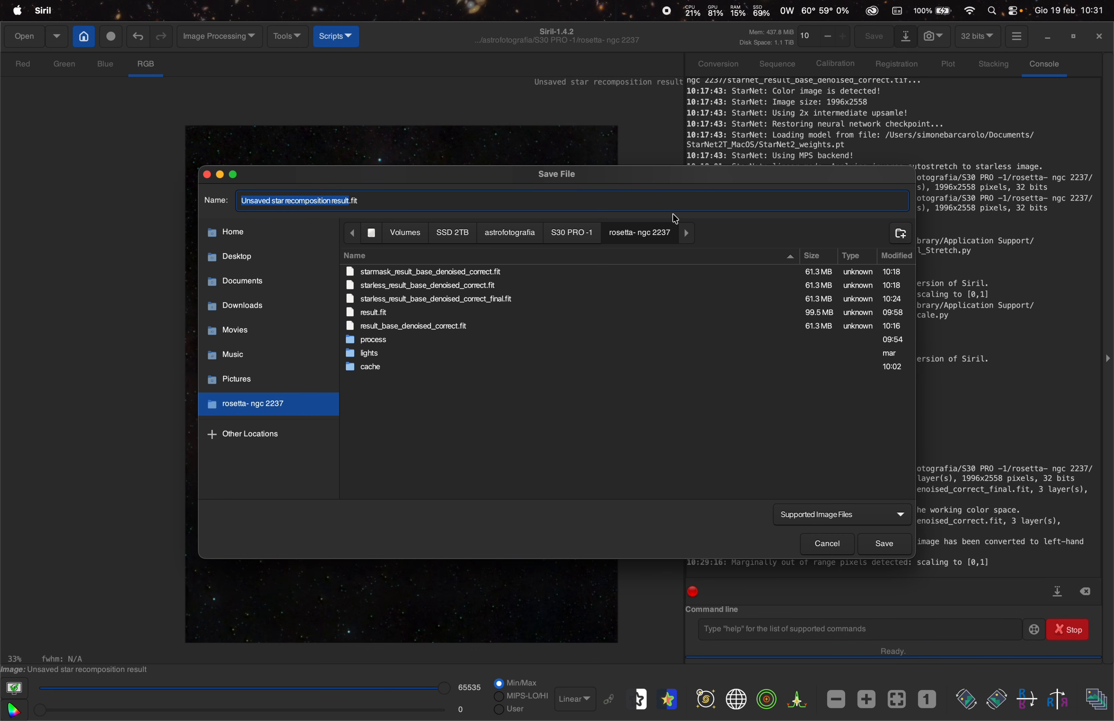
{"action": "left_click", "coordinate": [283, 261]}
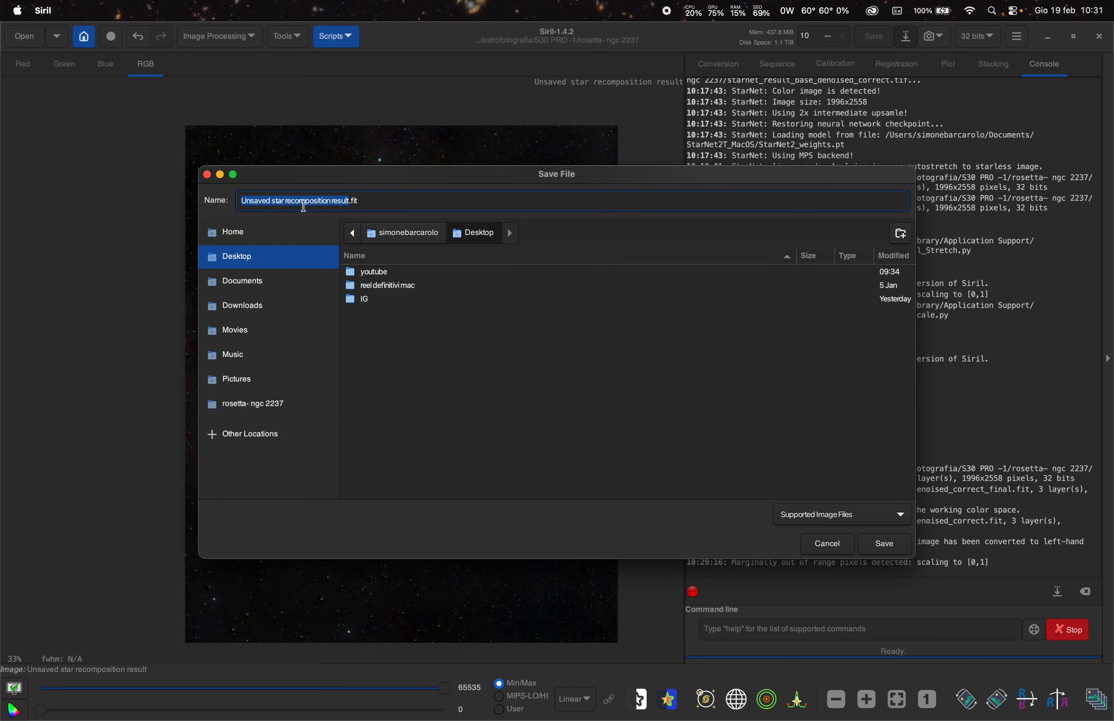
{"action": "type", "text": "rosett"}
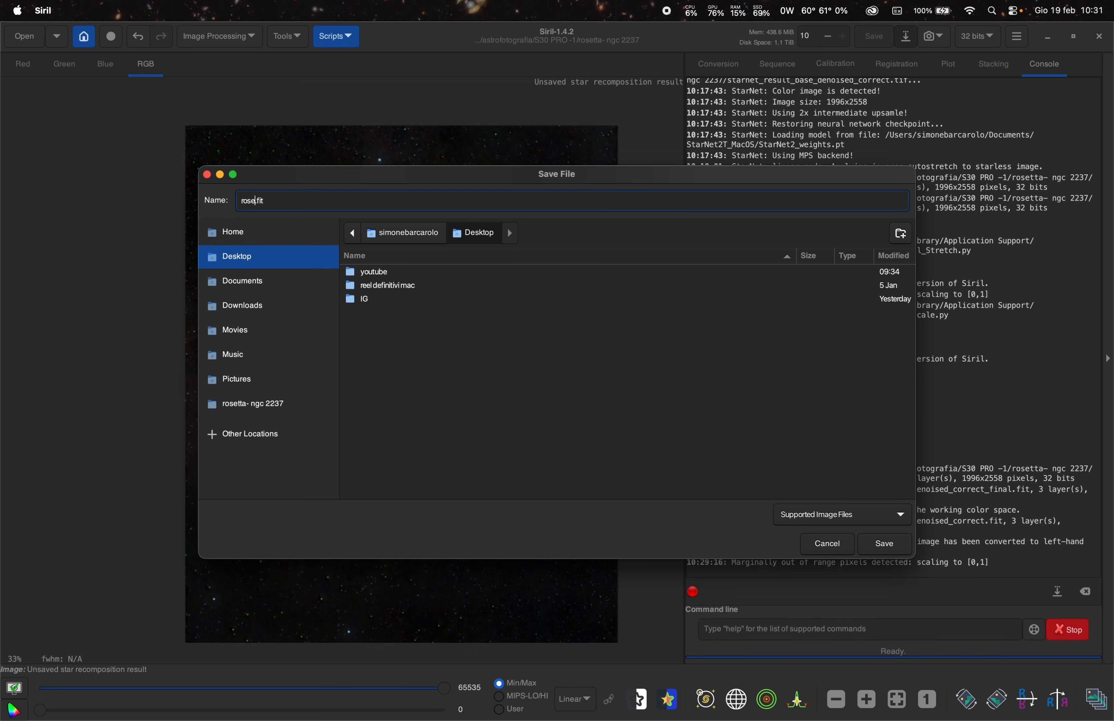
{"action": "type", "text": "e nebula"}
{"action": "left_click", "coordinate": [817, 514]}
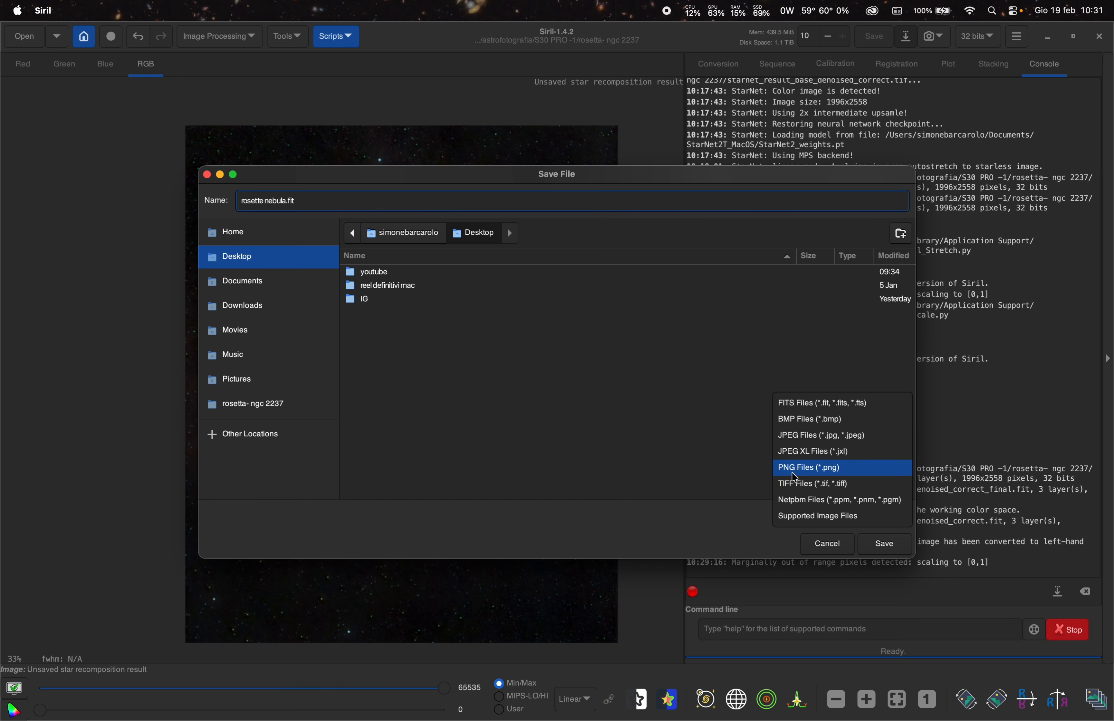
{"action": "left_click", "coordinate": [827, 474]}
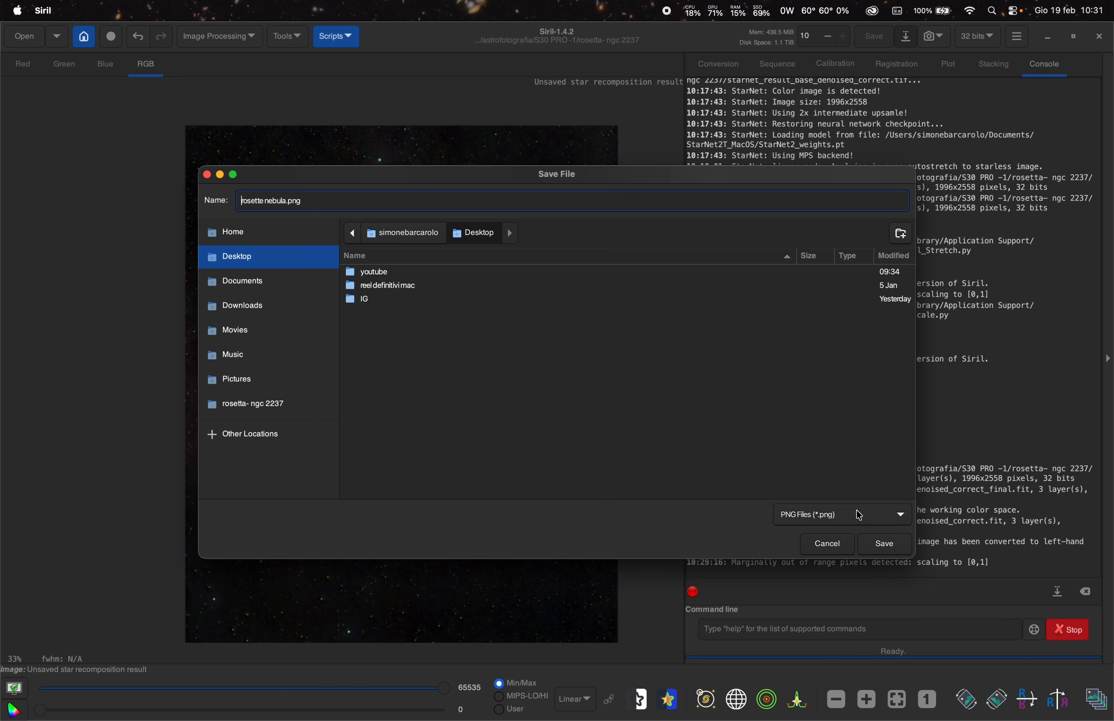
{"action": "left_click", "coordinate": [884, 543]}
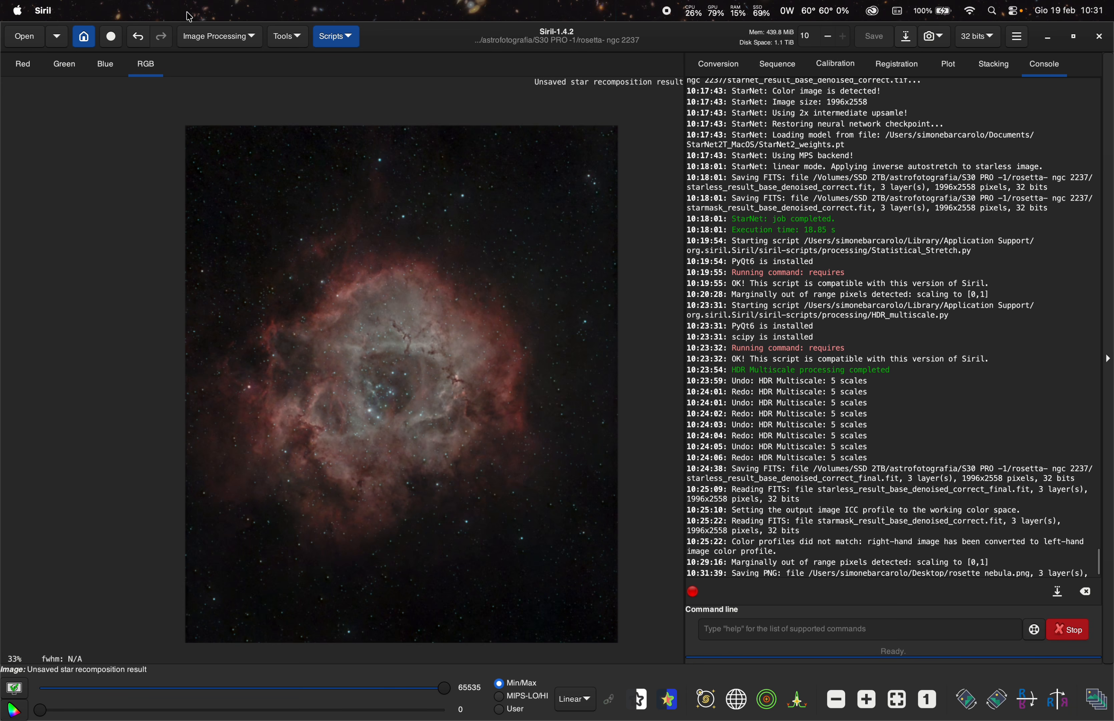
- Switch to the desktop, move rosette nebula.png into view, and open it in Preview
{"action": "left_click", "coordinate": [46, 11]}
{"action": "left_click", "coordinate": [106, 153]}
{"action": "left_click_drag", "start_coordinate": [1061, 415], "coordinate": [504, 339]}
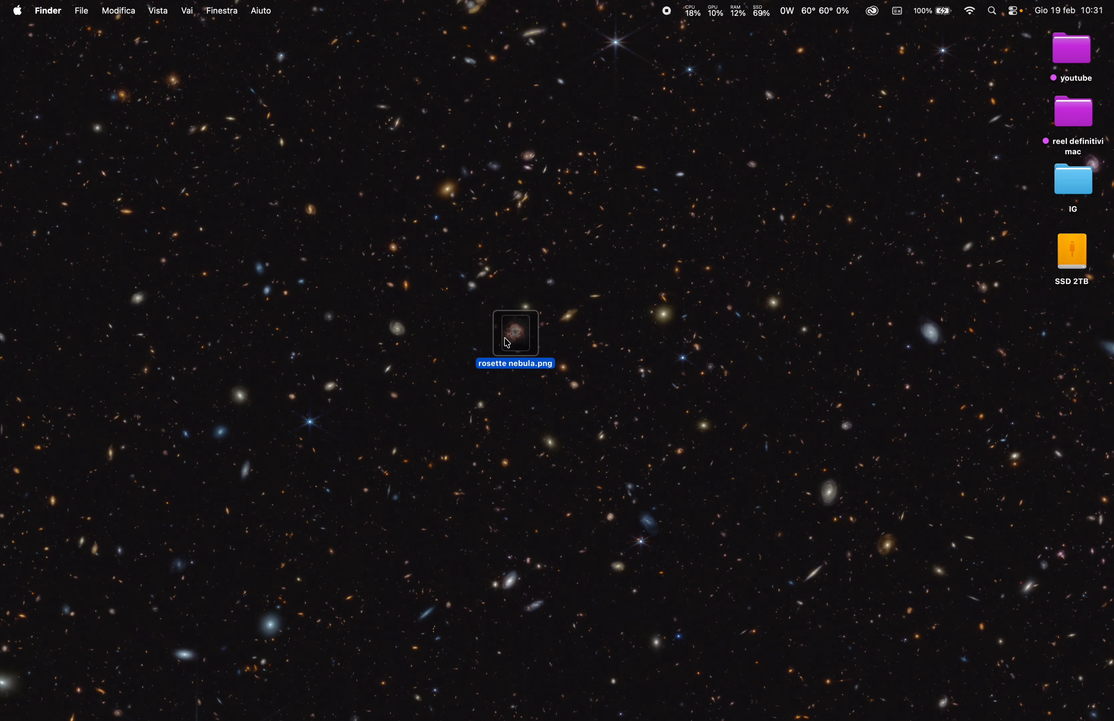
{"action": "double_click", "coordinate": [516, 344]}
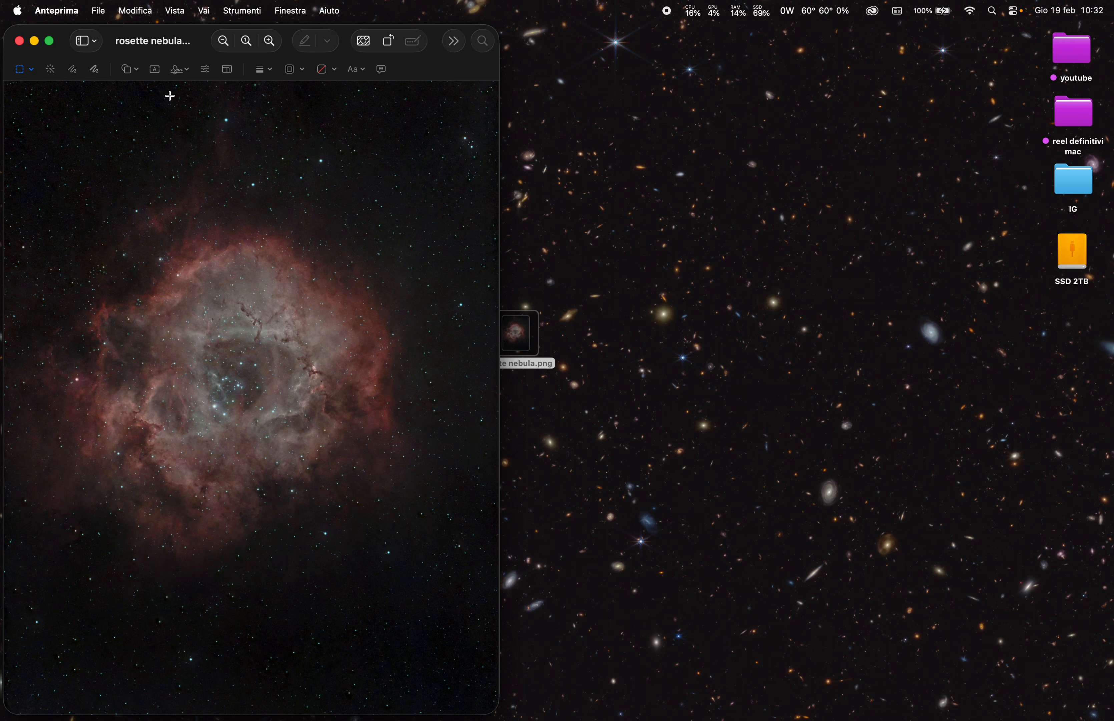
- Zoom in and out on the exported image in Preview to check it
{"action": "left_click", "coordinate": [270, 41]}
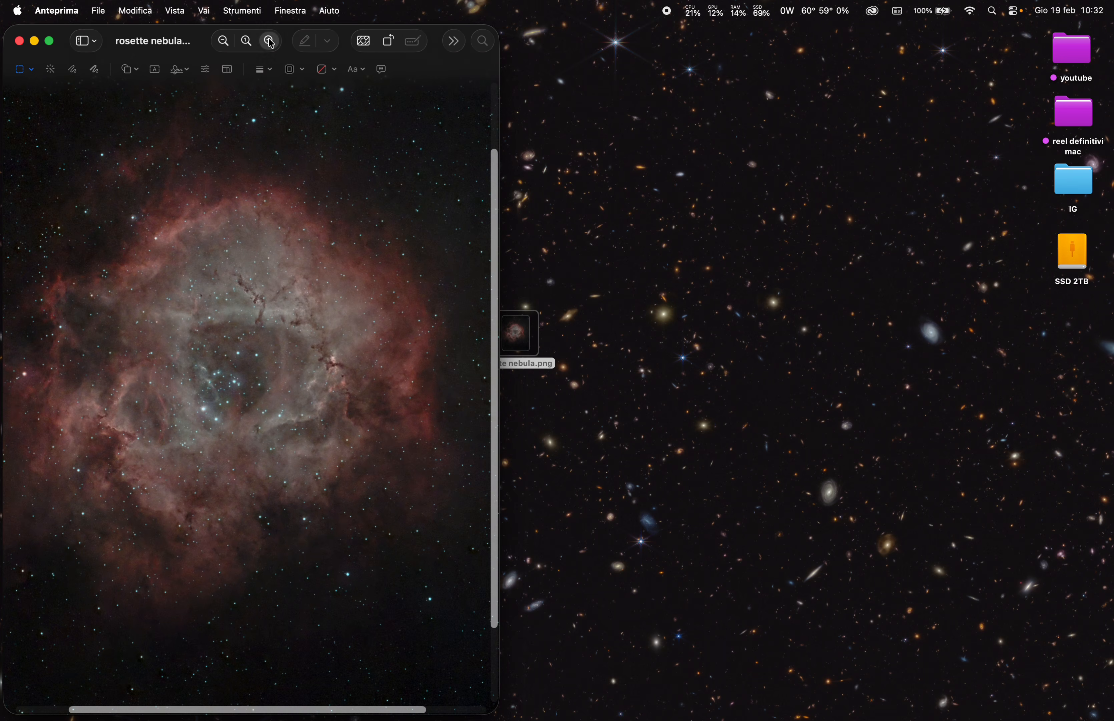
{"action": "left_click", "coordinate": [270, 41]}
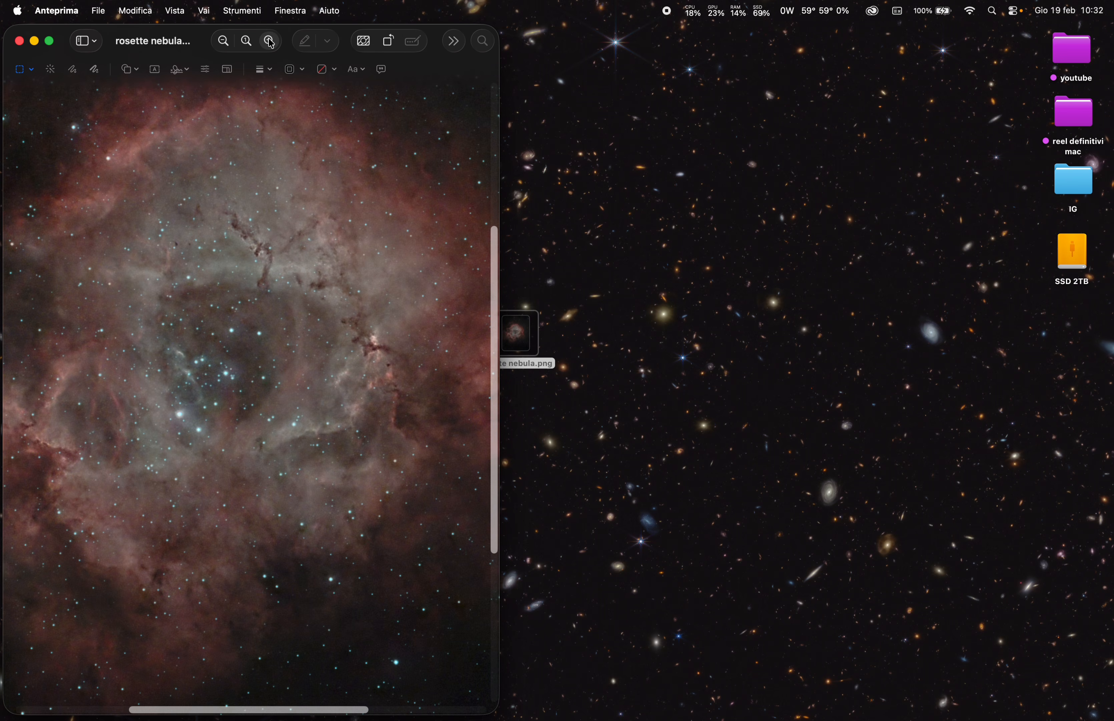
{"action": "left_click", "coordinate": [225, 41]}
{"action": "left_click", "coordinate": [225, 41]}
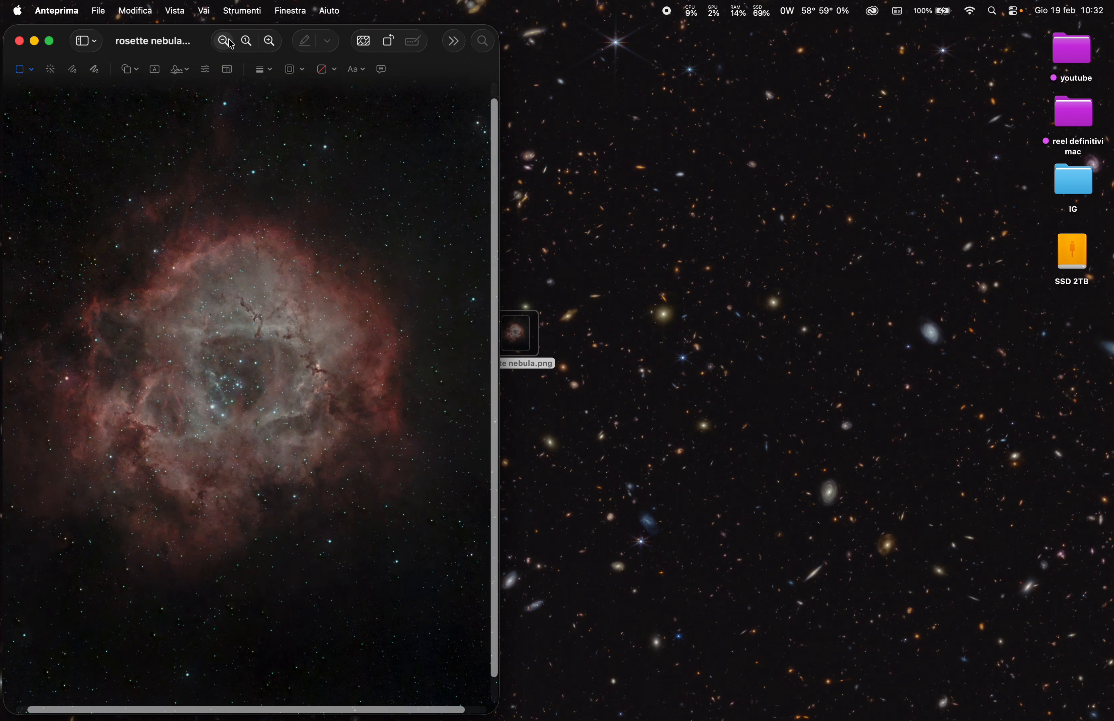